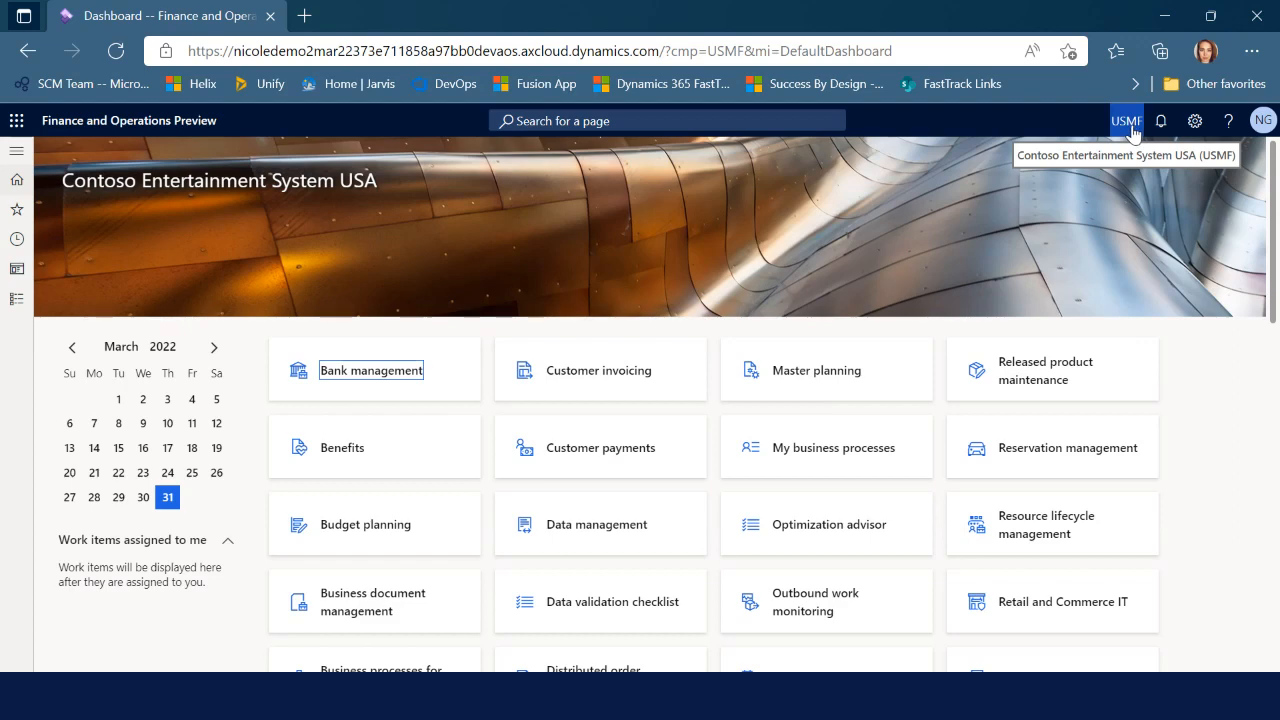
Open Warehouse management parameters from the Warehouse management module's Setup links
left_click(14, 302)
scroll(86, 605, "down", 10)
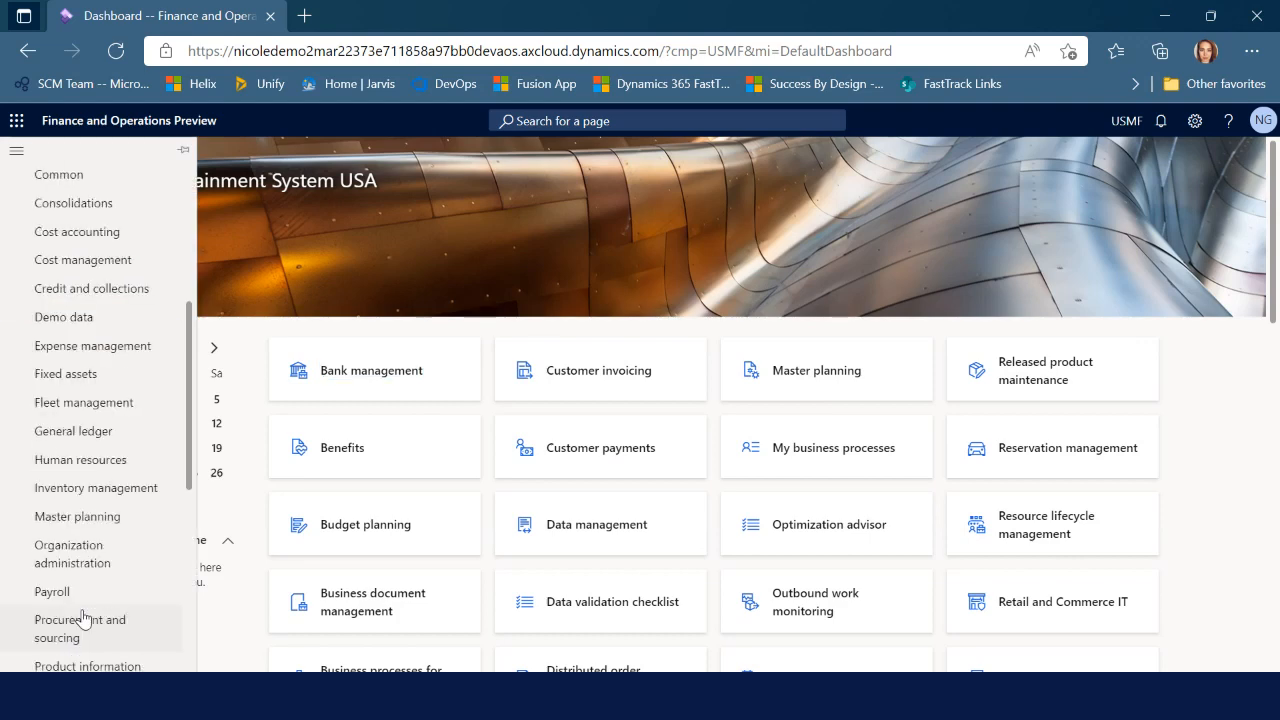
left_click(143, 663)
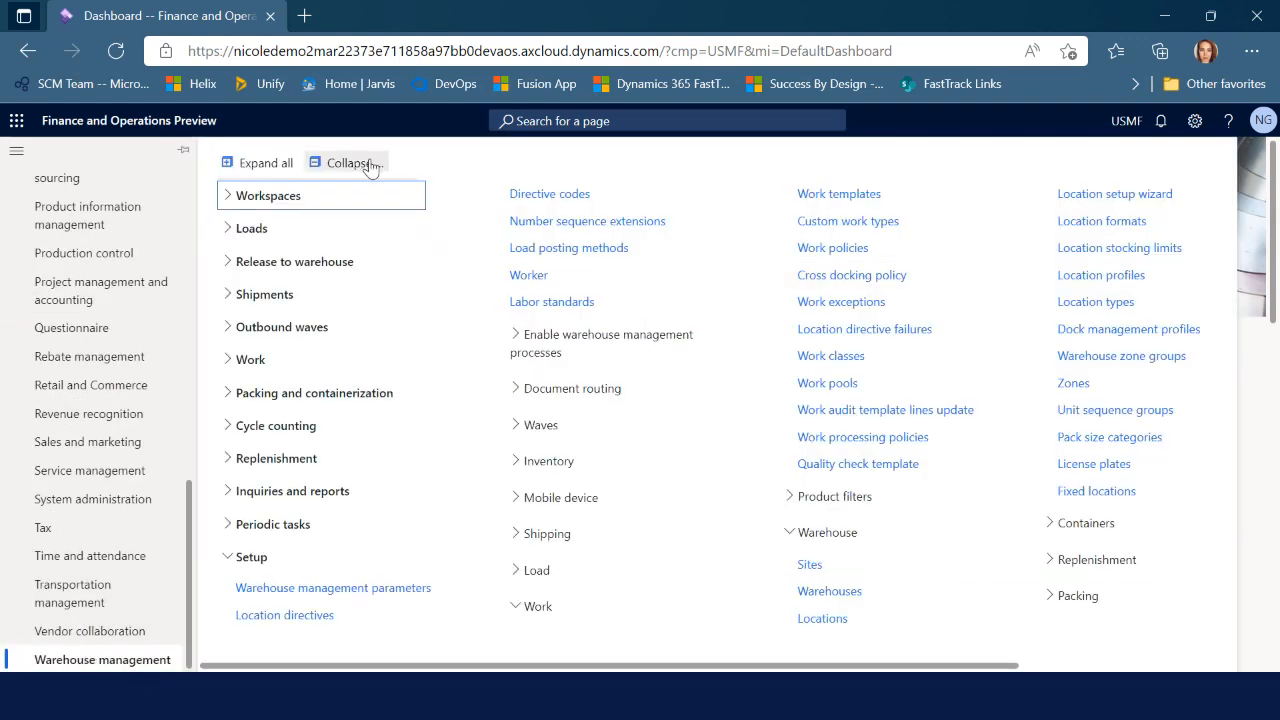
left_click(370, 166)
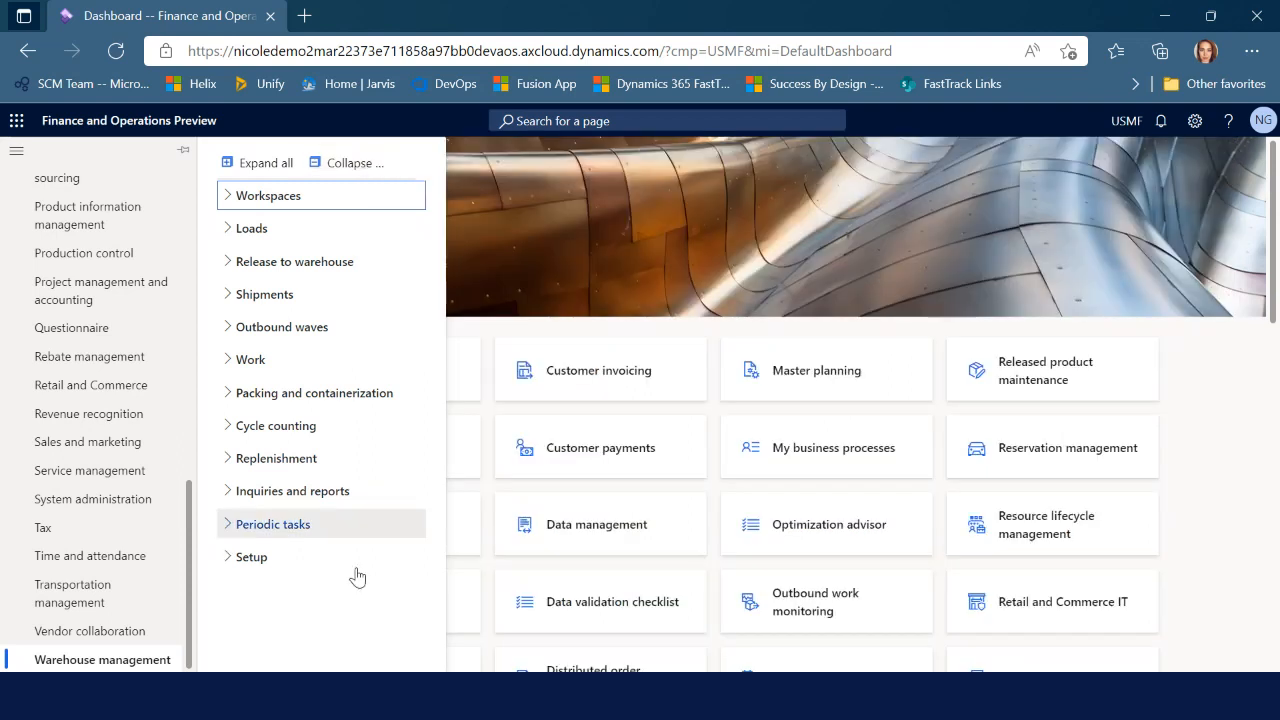
left_click(257, 565)
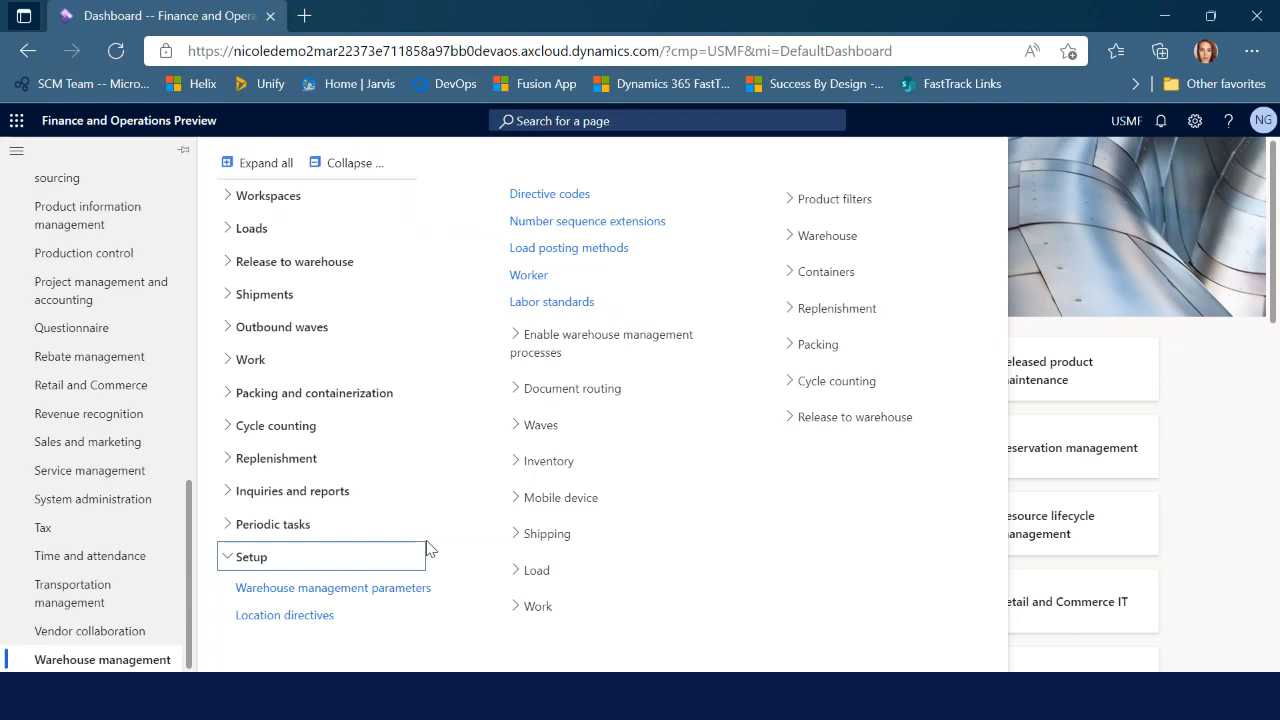
left_click(385, 598)
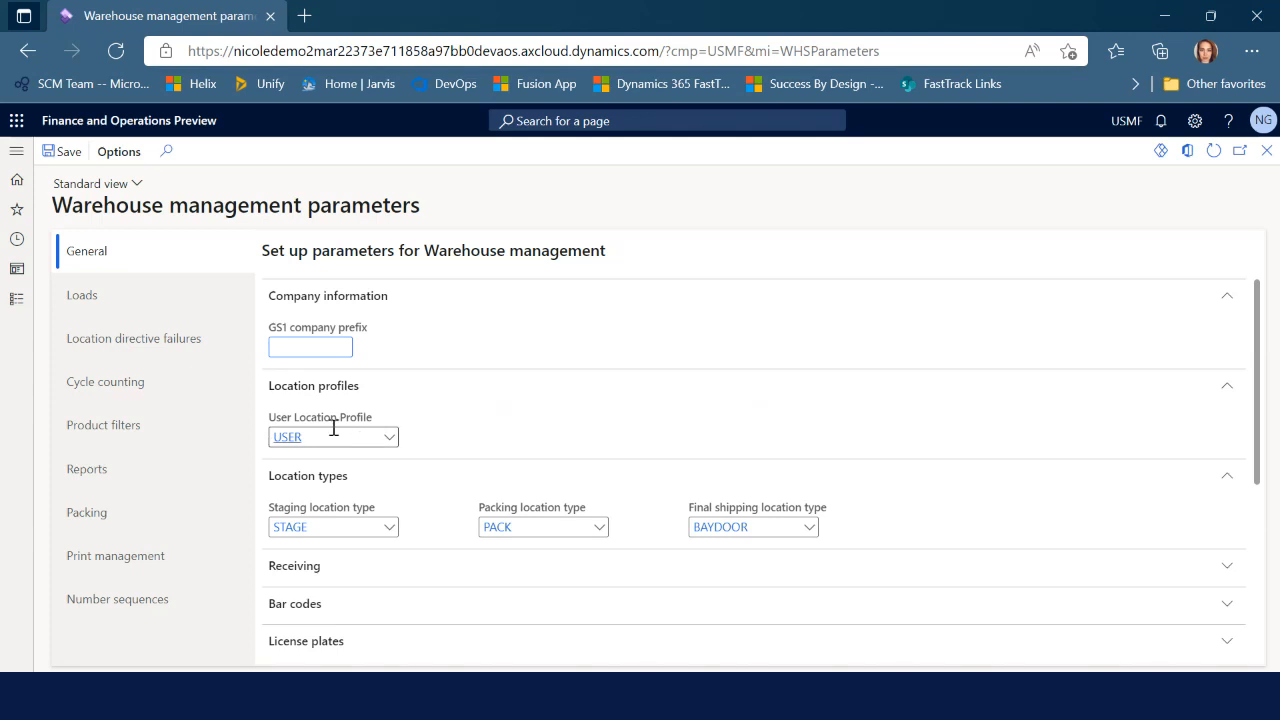
mouse_move(338, 429)
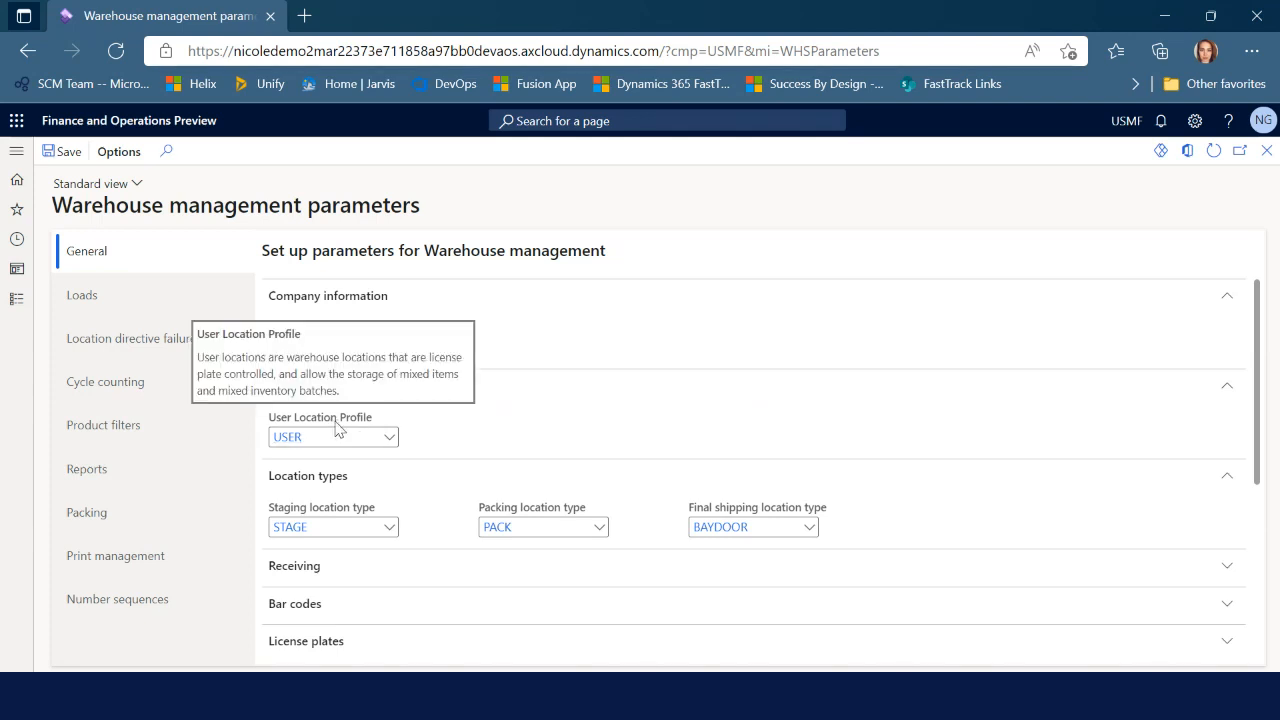
left_click(311, 438)
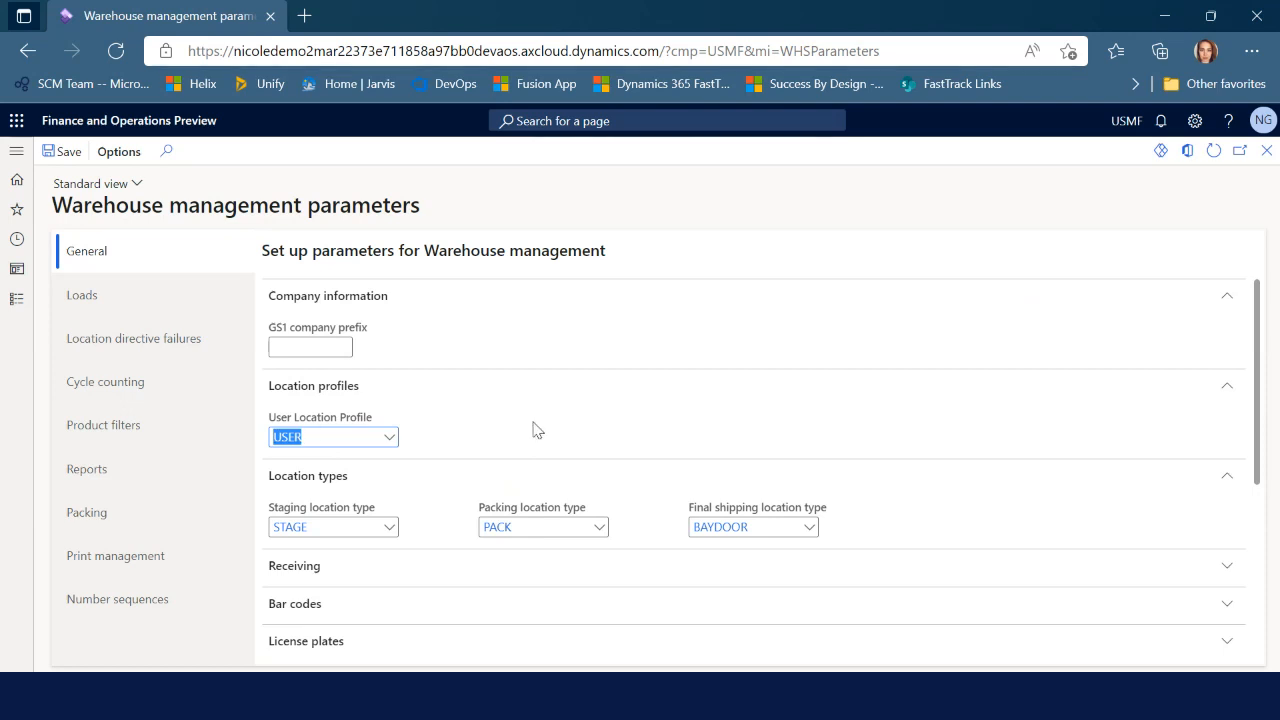
Review the Final shipping location type and the parameter sections, then close the parameters page
left_click(766, 526)
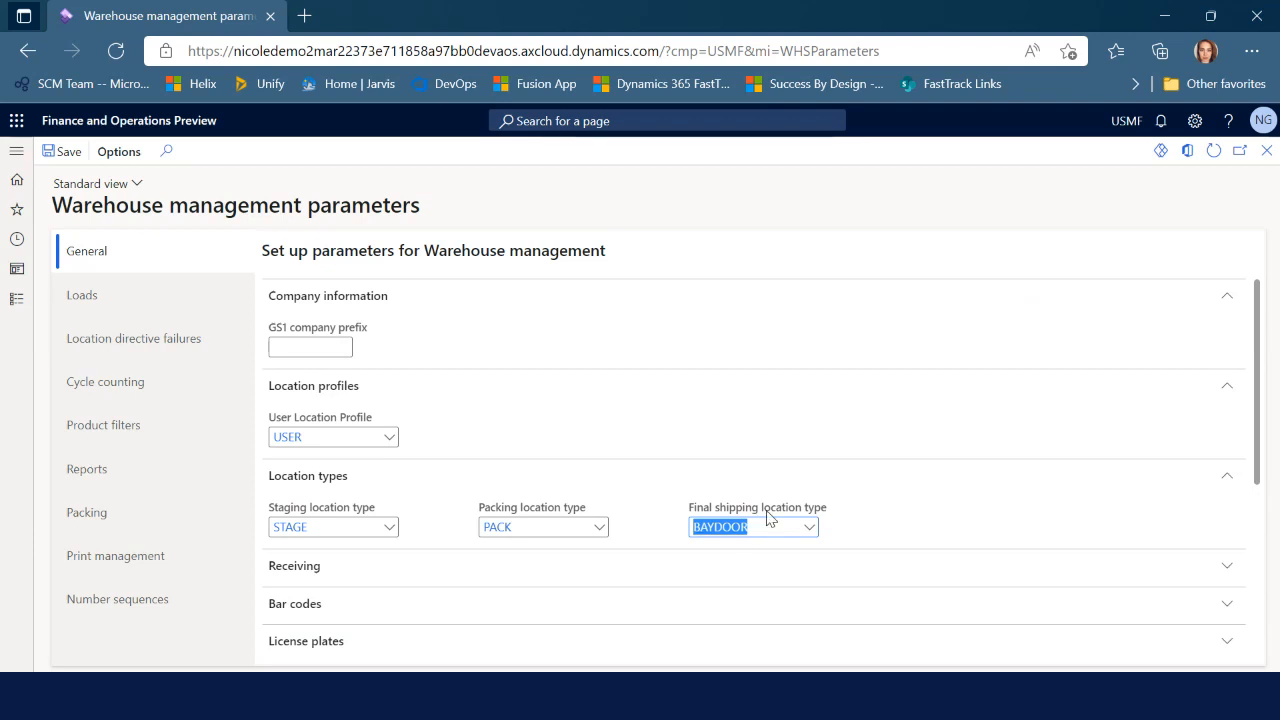
mouse_move(769, 517)
scroll(785, 624, "down", 3)
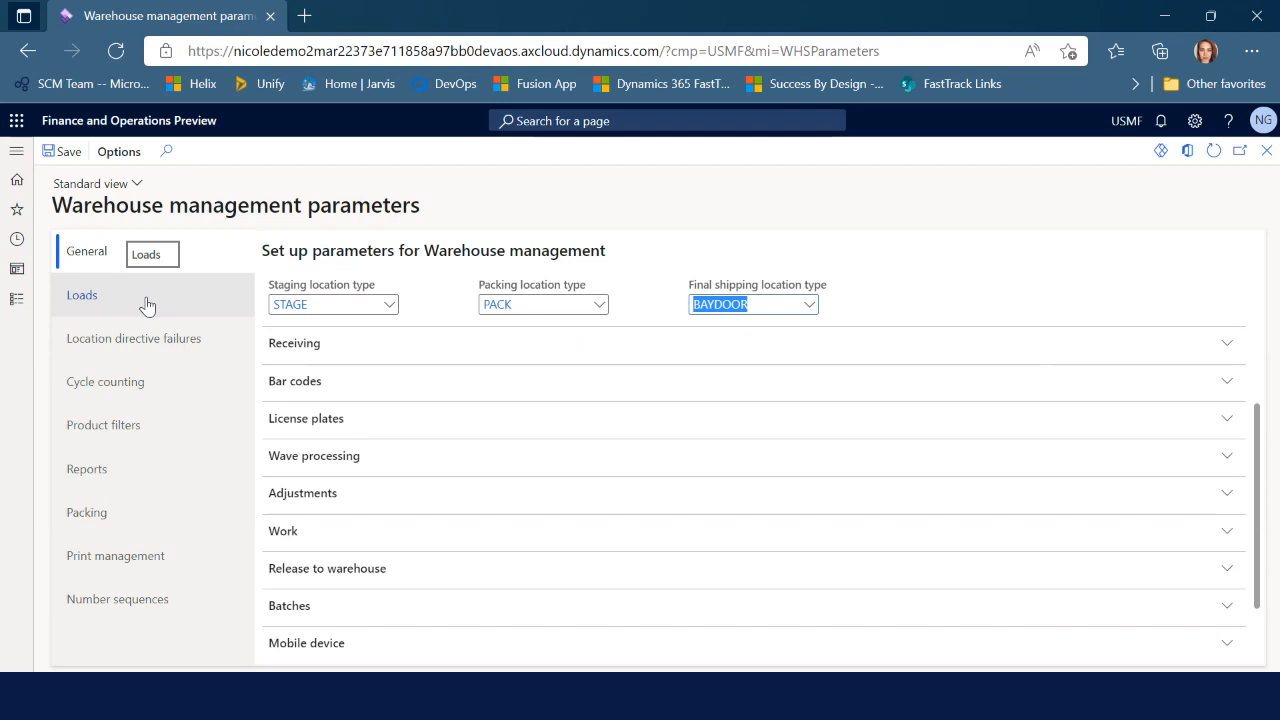
scroll(586, 545, "up", 2)
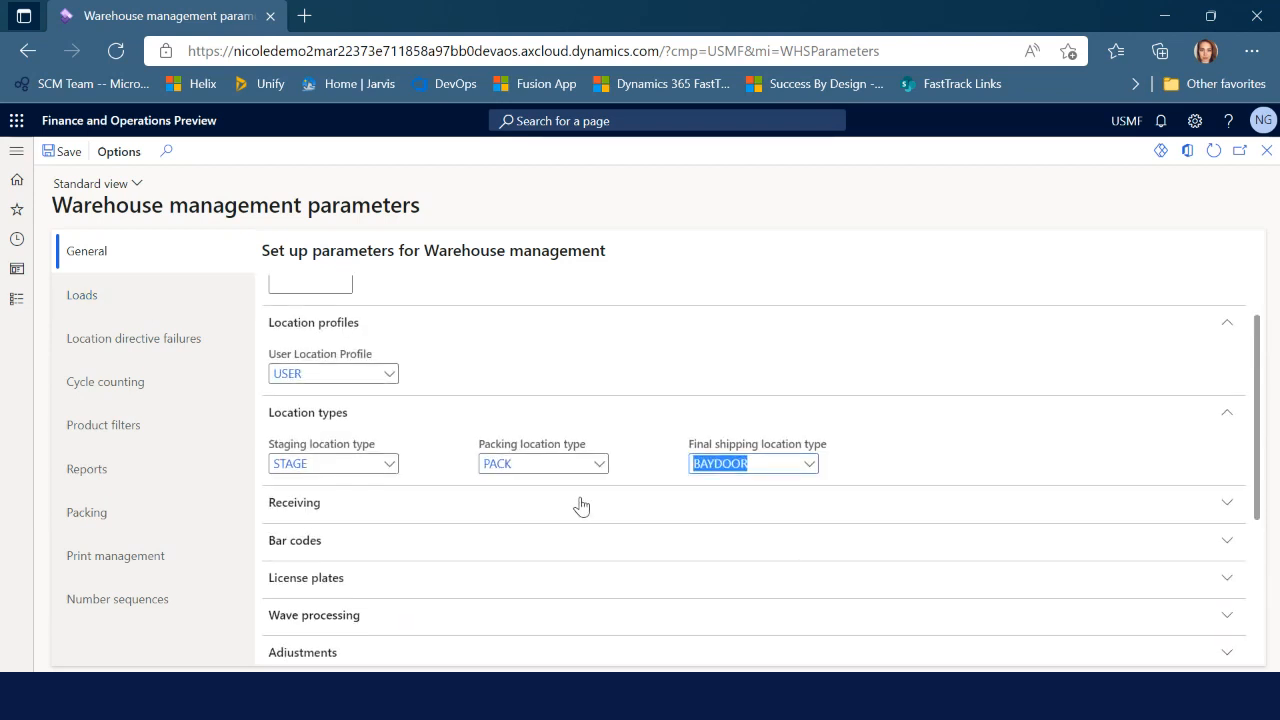
scroll(783, 331, "up", 1)
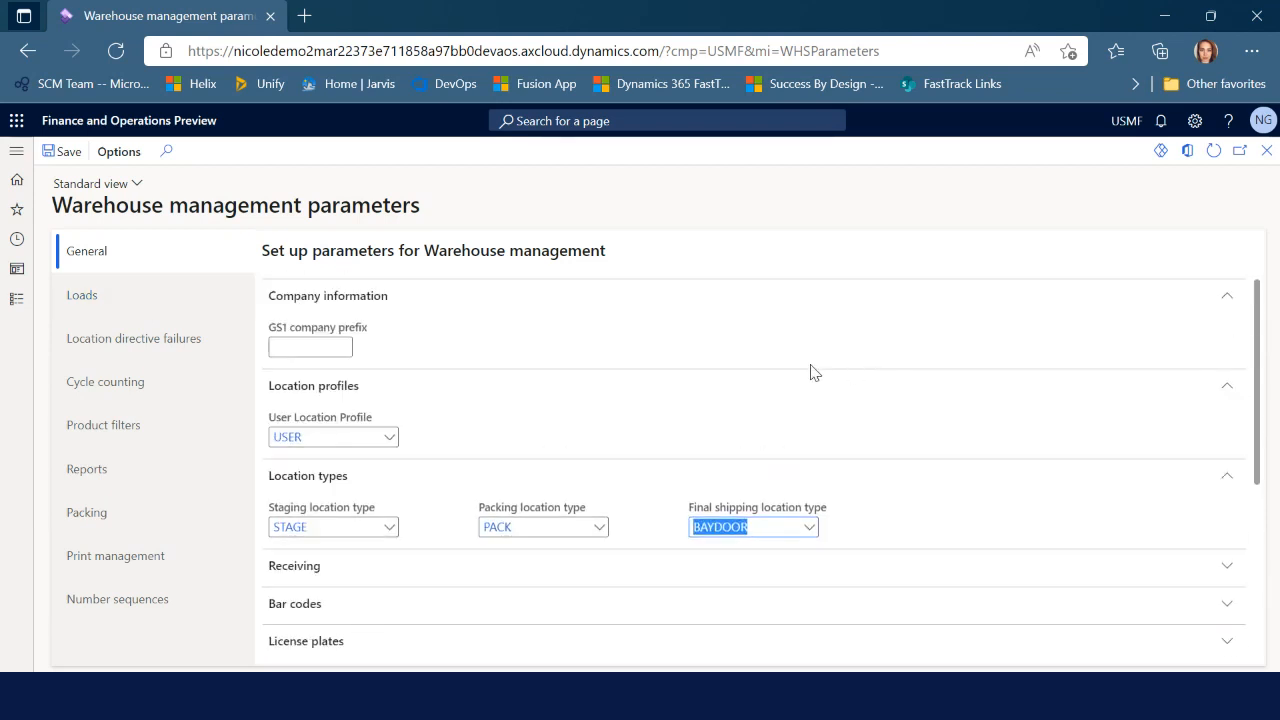
left_click(1265, 151)
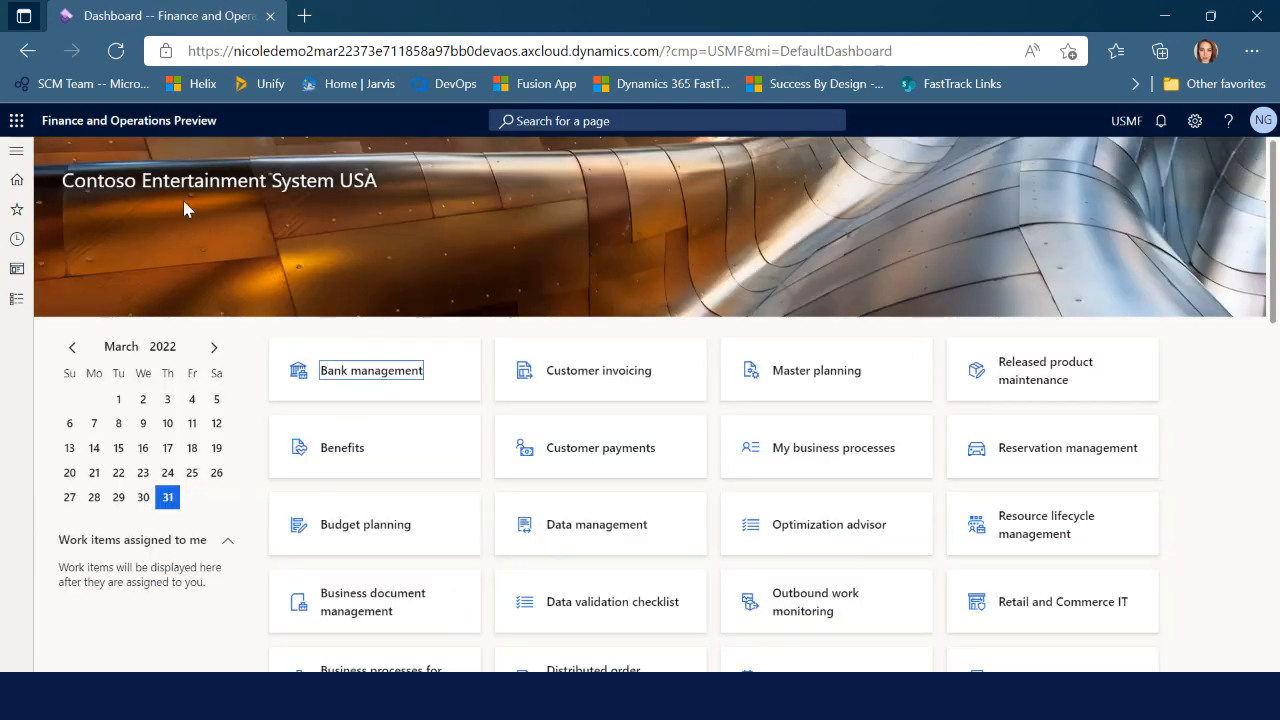
Open the Sites form under Warehouse management > Setup > Warehouse
left_click(18, 302)
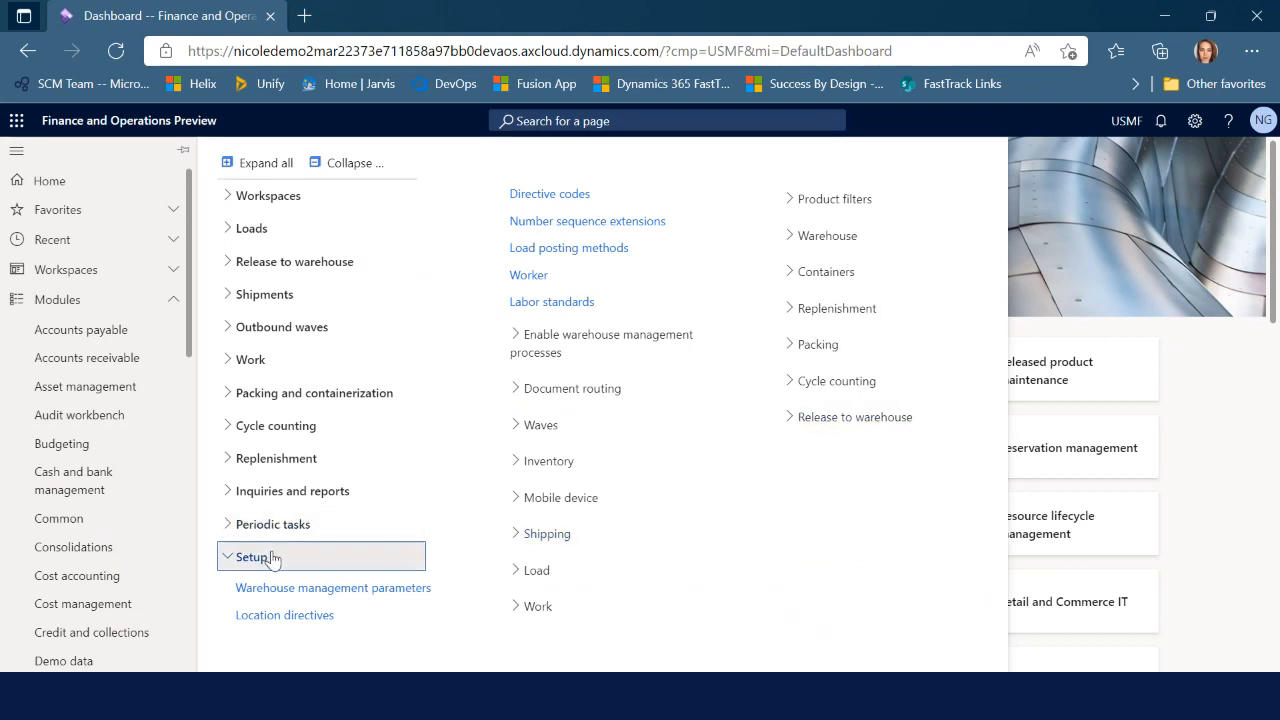
left_click(840, 240)
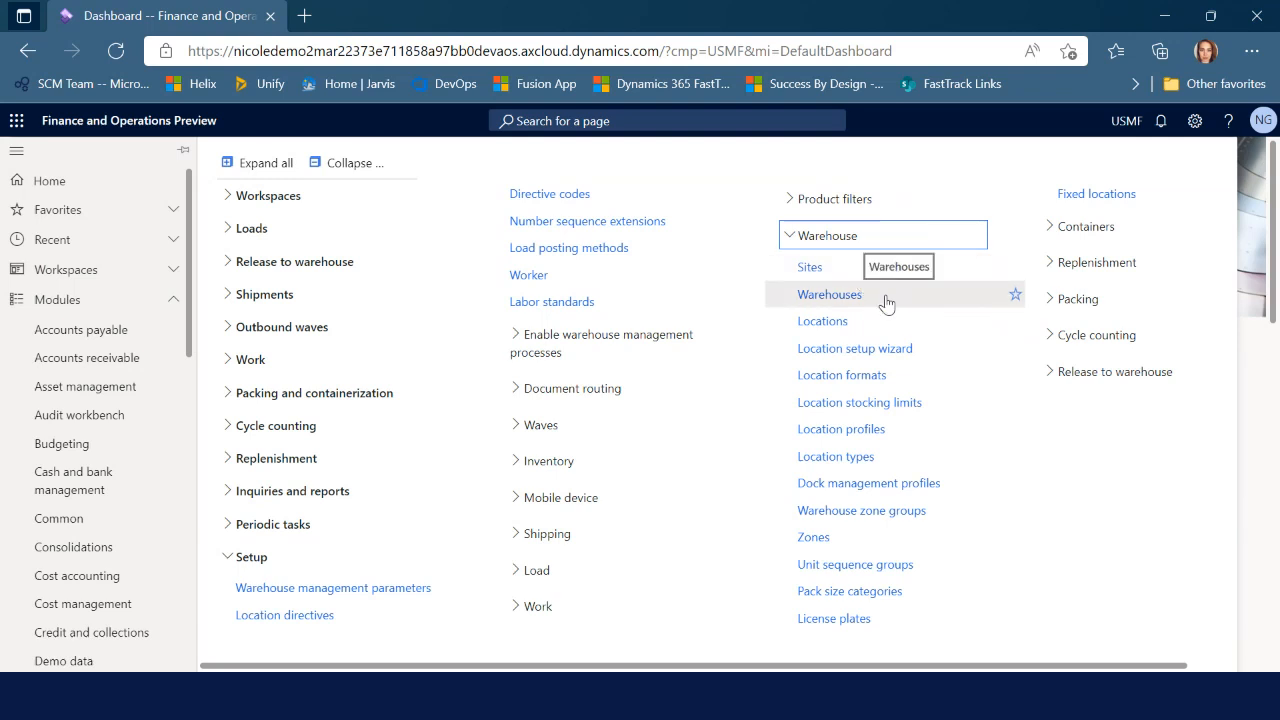
left_click(809, 269)
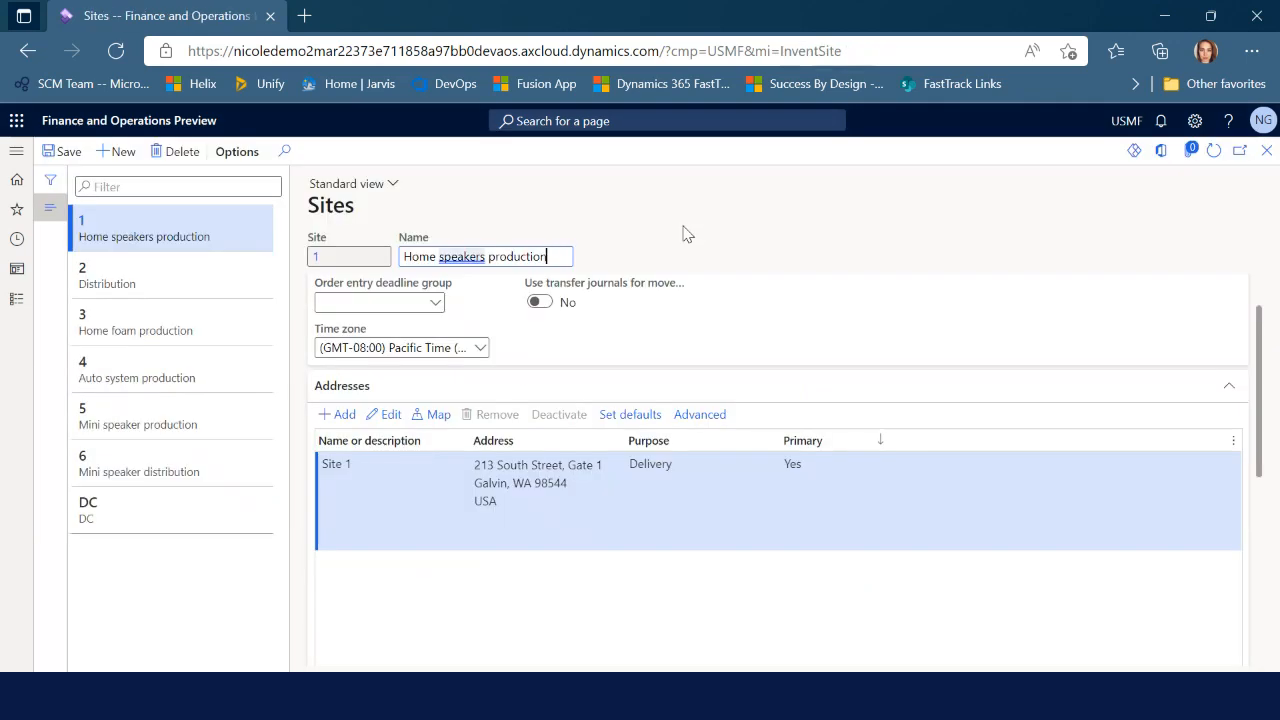
Create a new site with Site ID TEST and name Test
left_click(122, 156)
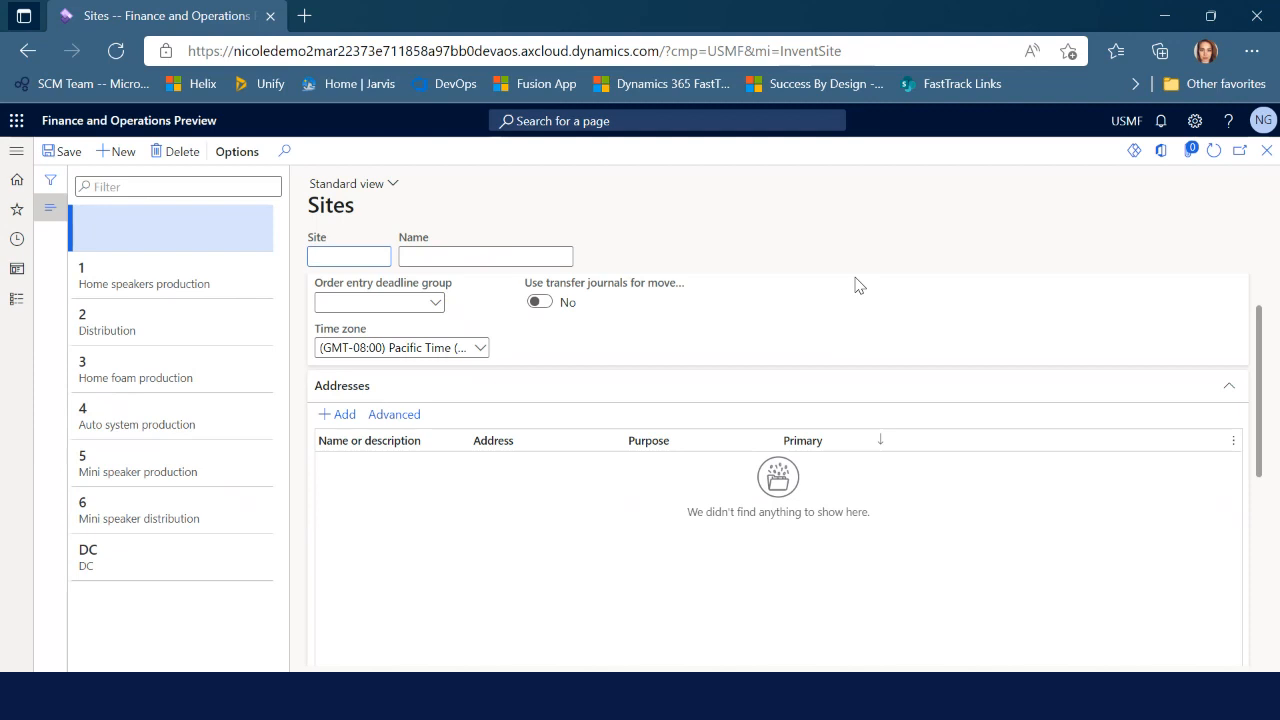
type("TEST")
key("Tab")
type("Test")
scroll(1180, 385, "up", 1)
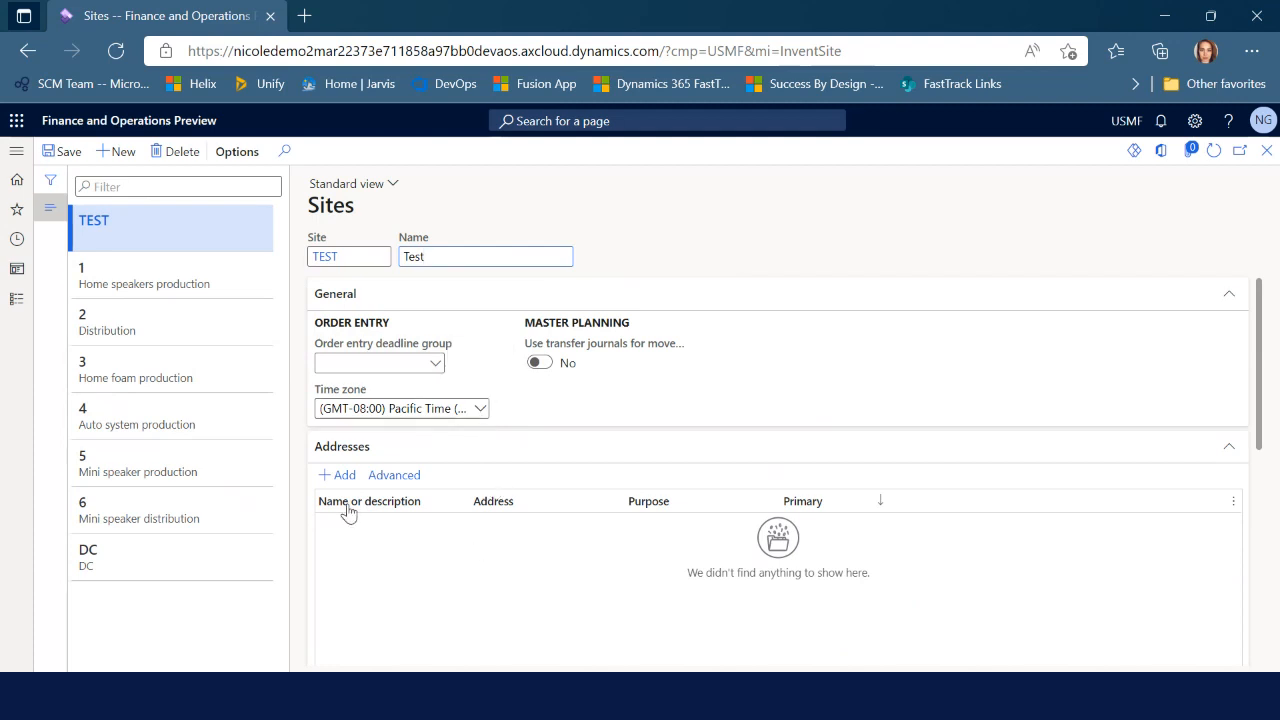
Add a primary Delivery address for site TEST: ZIP 98006 Bellevue, 123 Main St
left_click(338, 476)
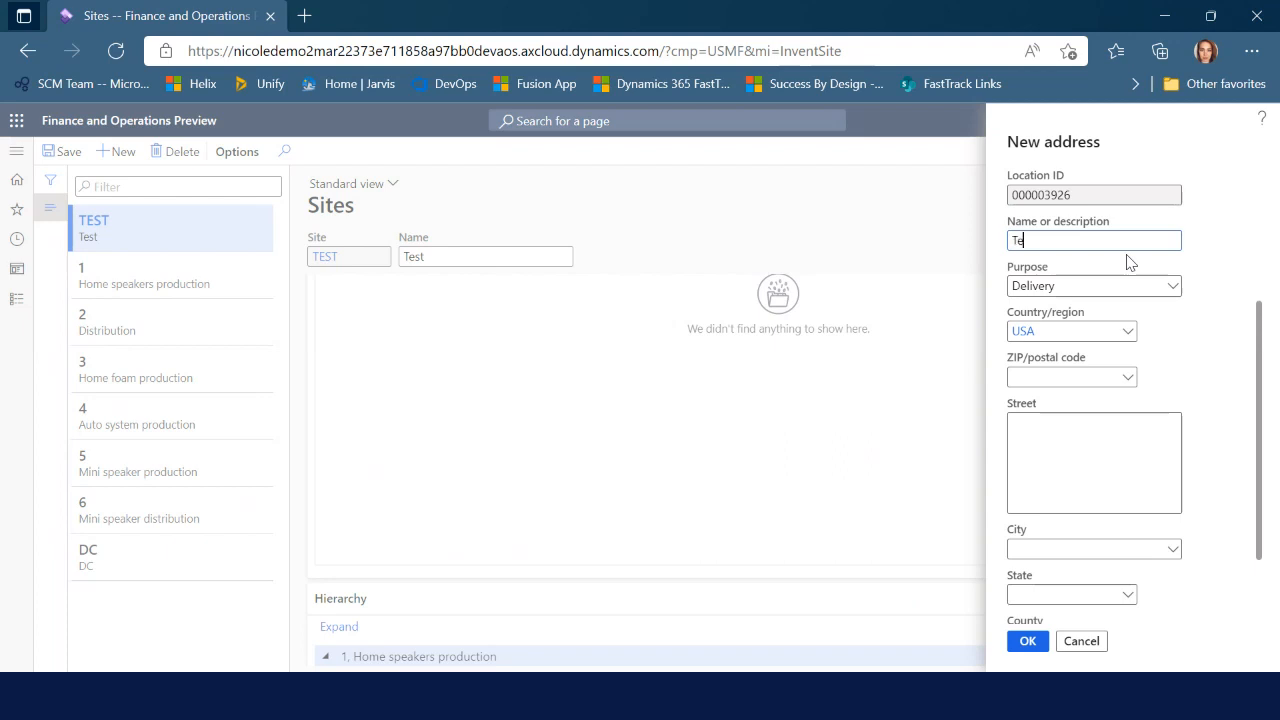
left_click(1059, 380)
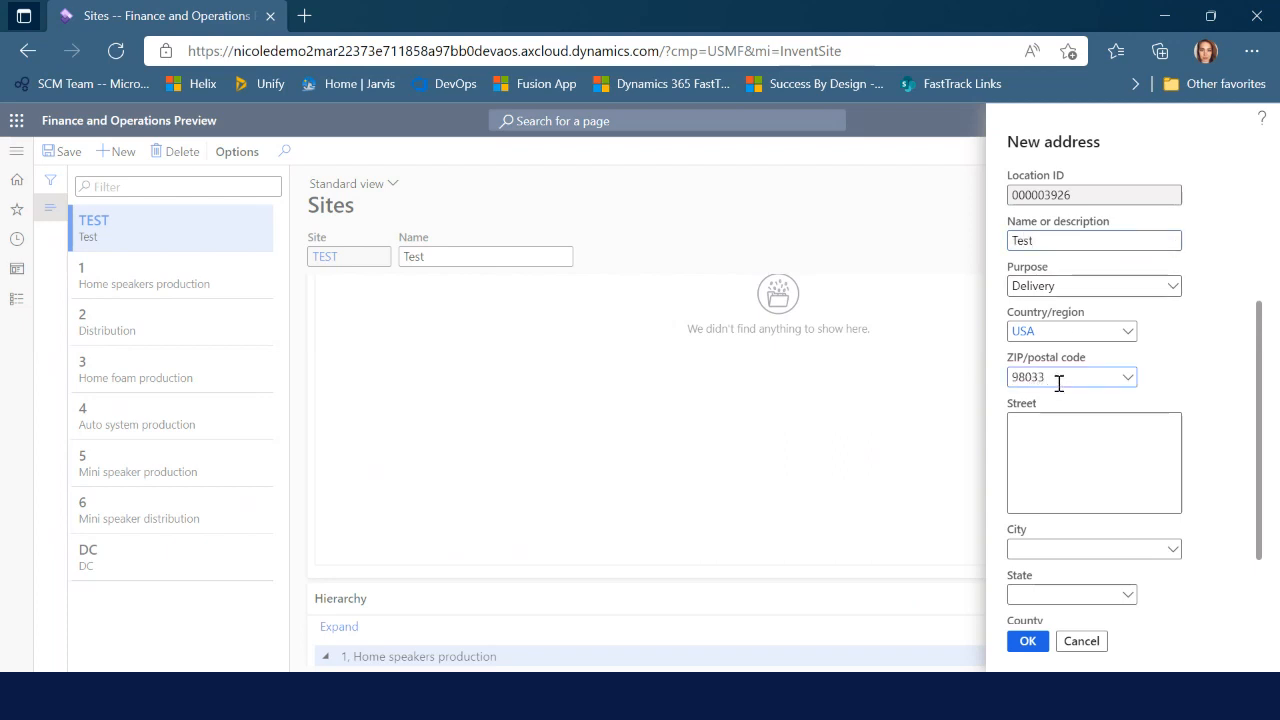
type("98033")
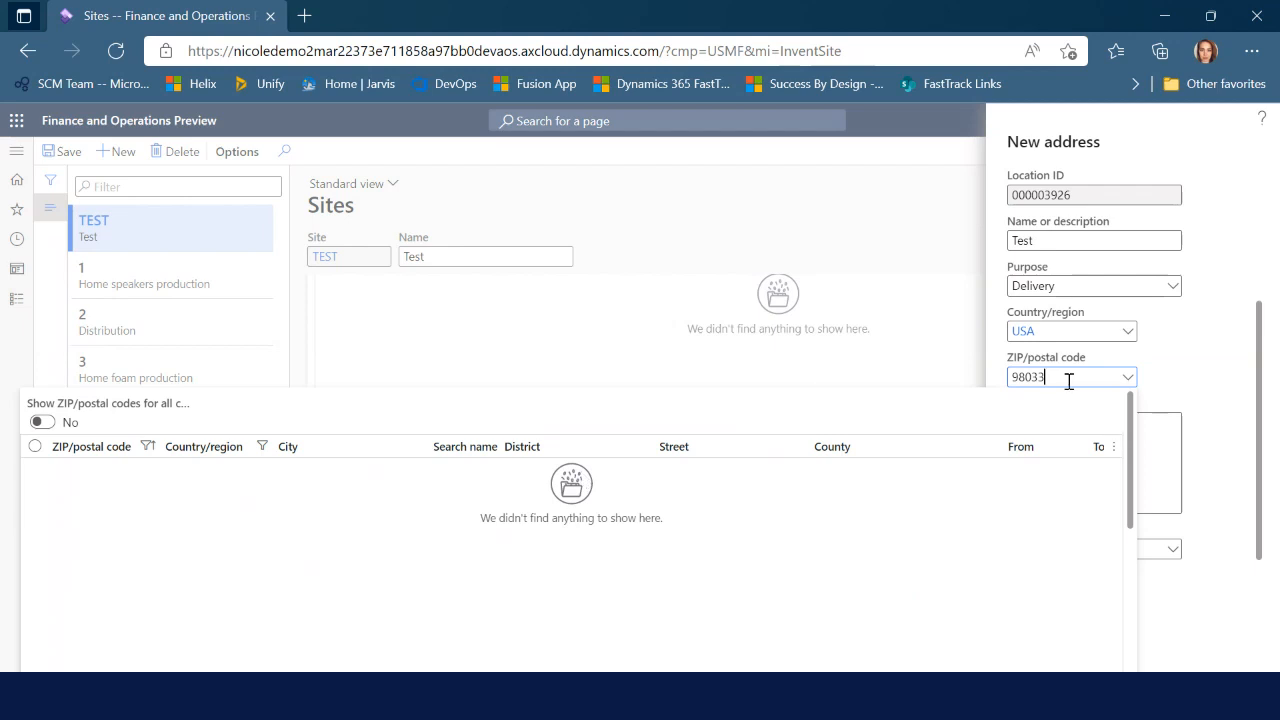
key("Escape")
key("BackSpace")
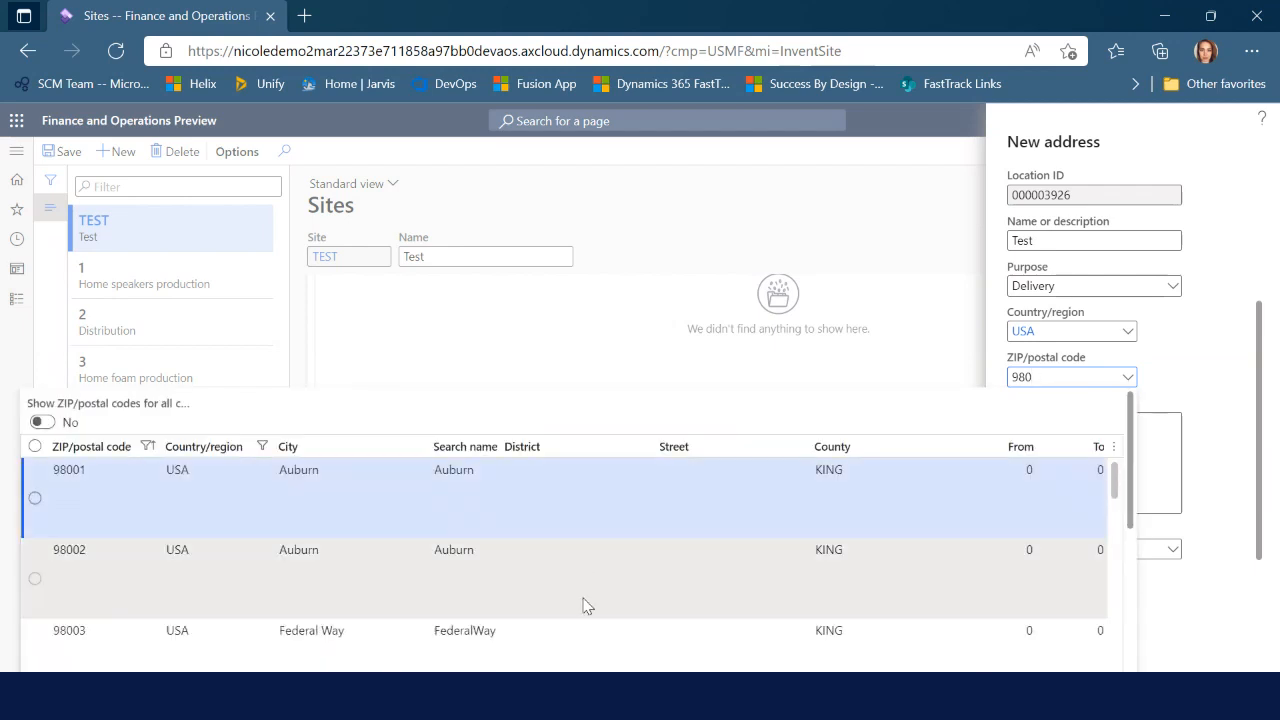
scroll(587, 600, "down", 5)
left_click(518, 540)
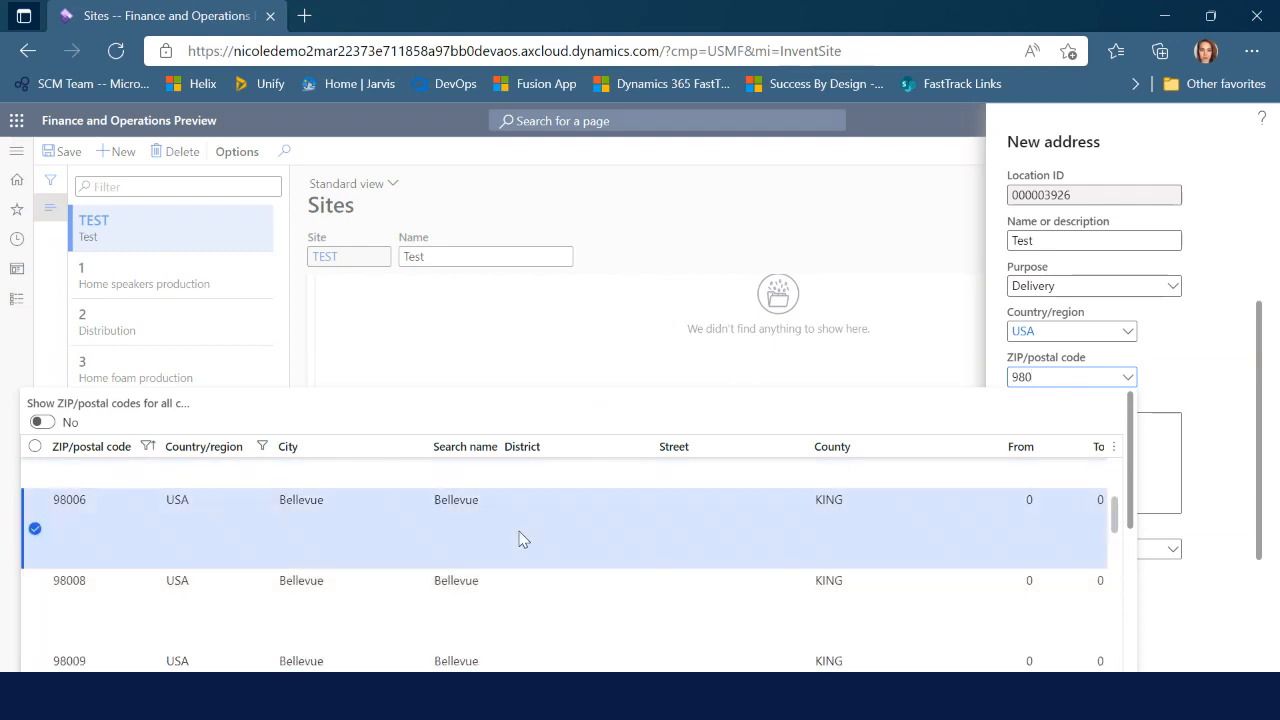
left_click(1100, 469)
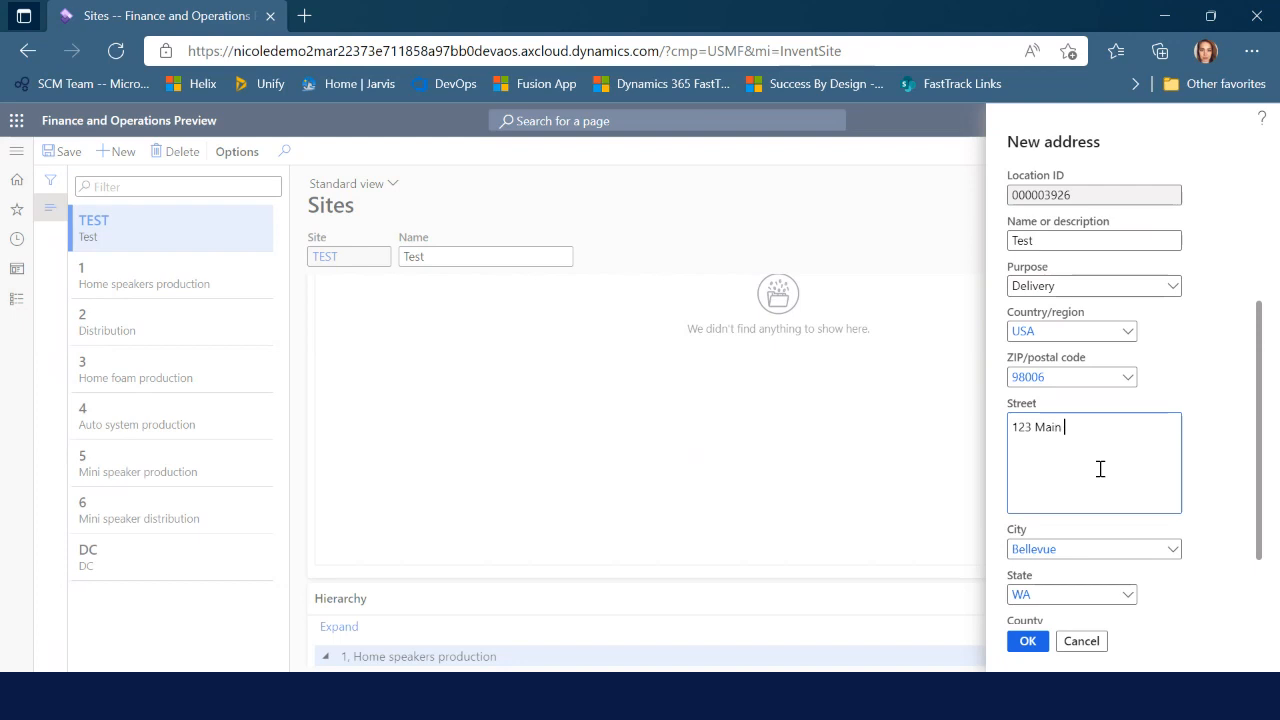
scroll(1194, 543, "down", 2)
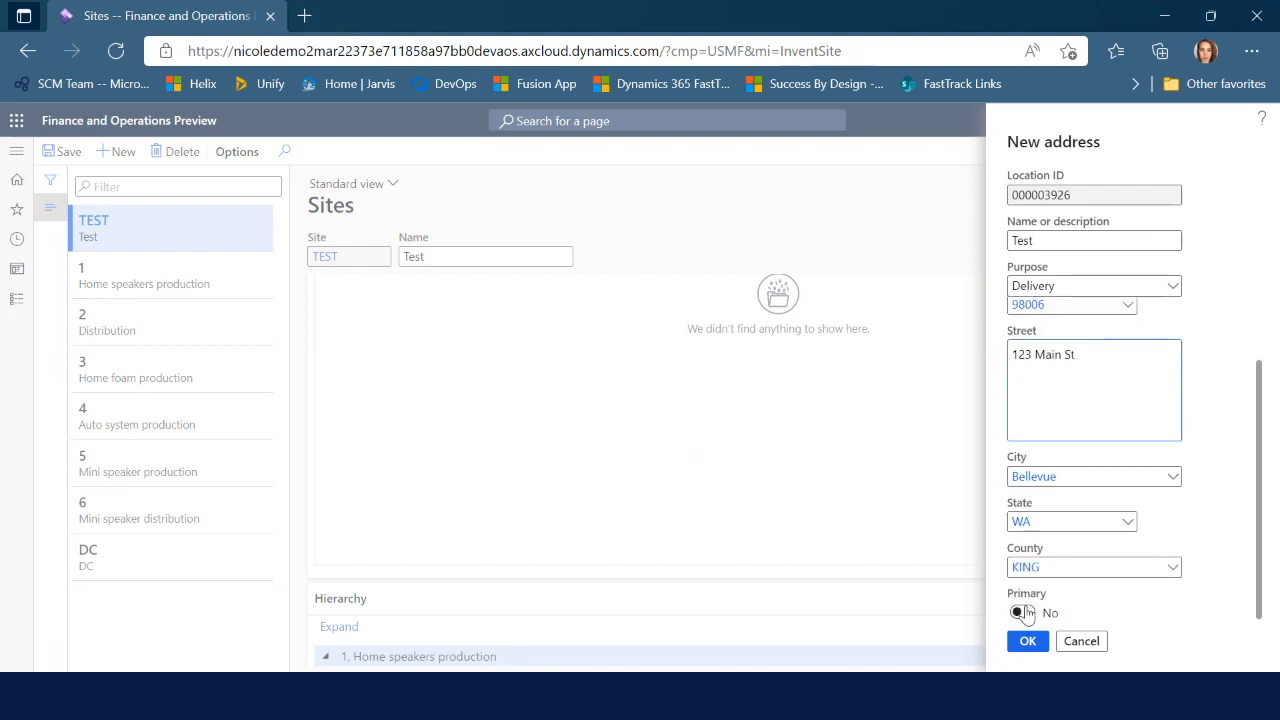
left_click(1021, 613)
left_click(1028, 615)
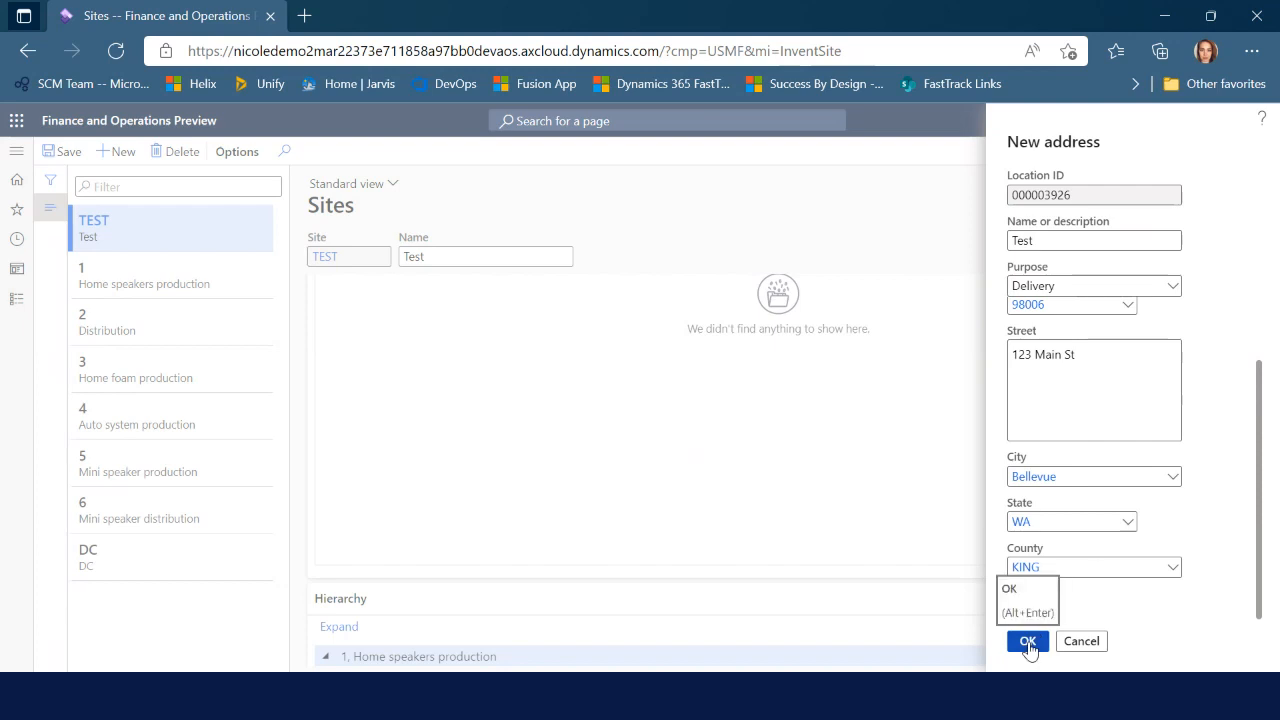
left_click(1028, 643)
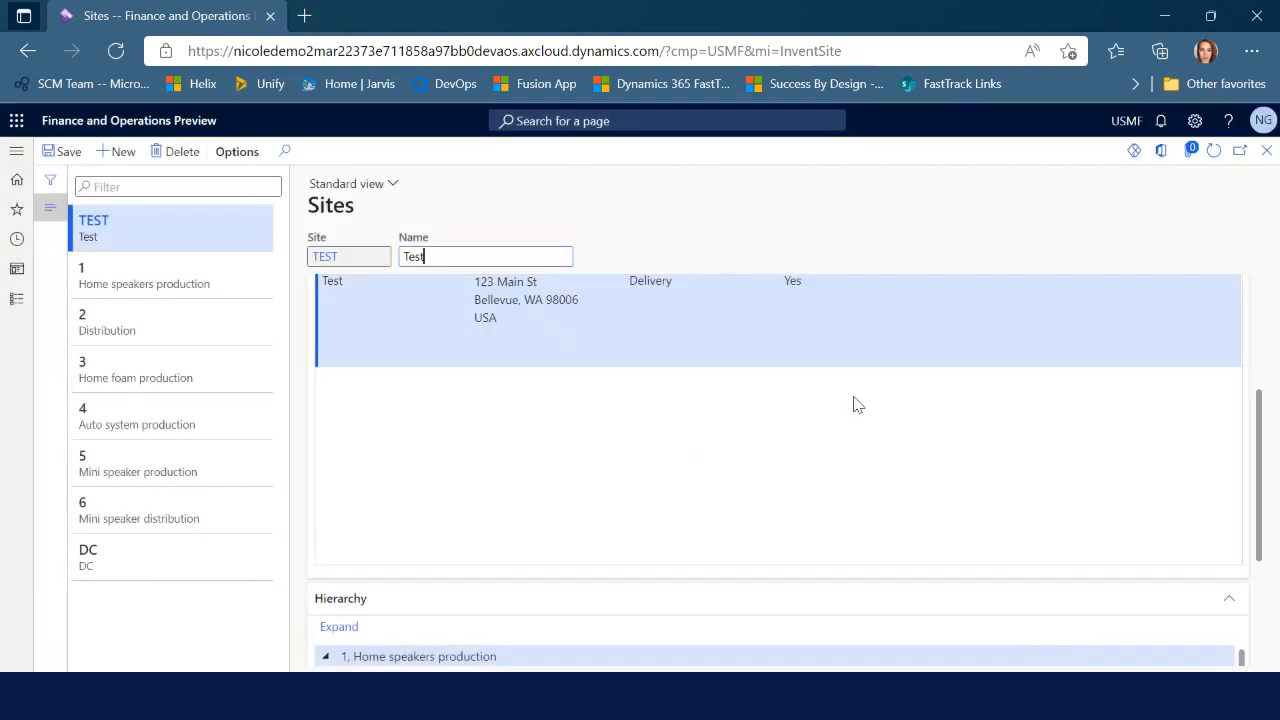
Collapse the Home speakers production node in the site hierarchy and close the Sites form
scroll(860, 465, "up", 2)
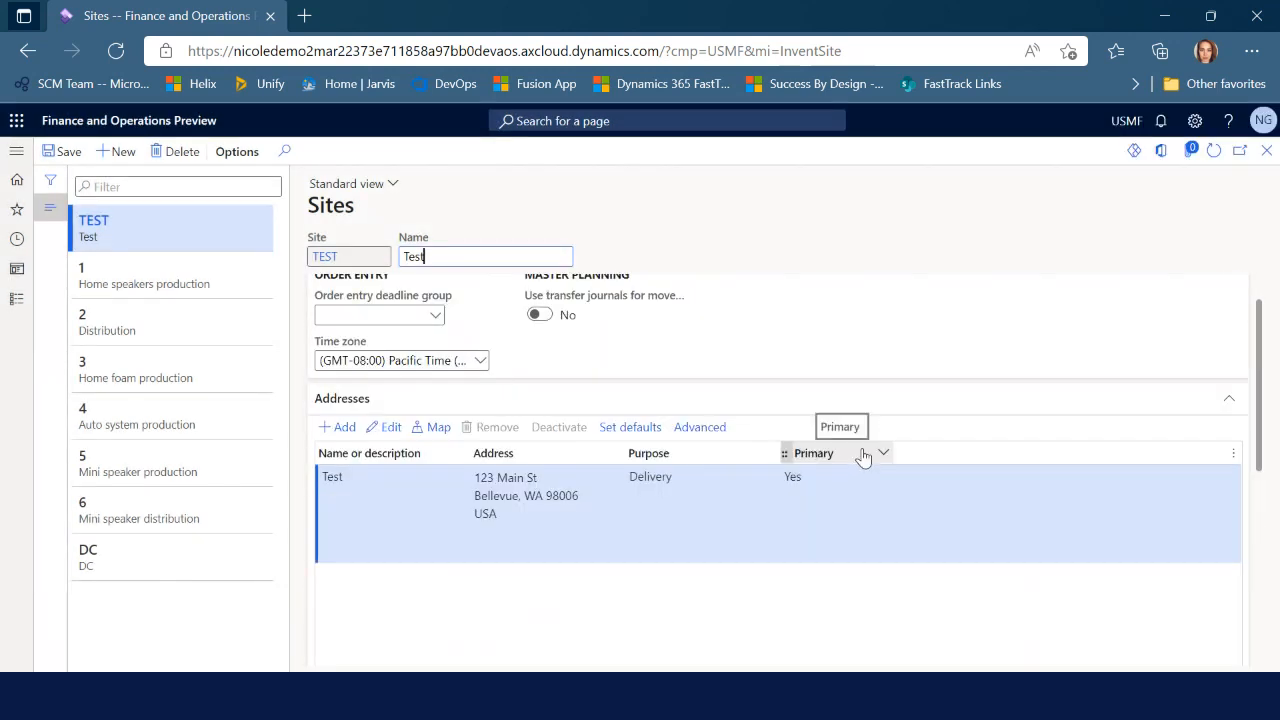
scroll(863, 457, "up", 1)
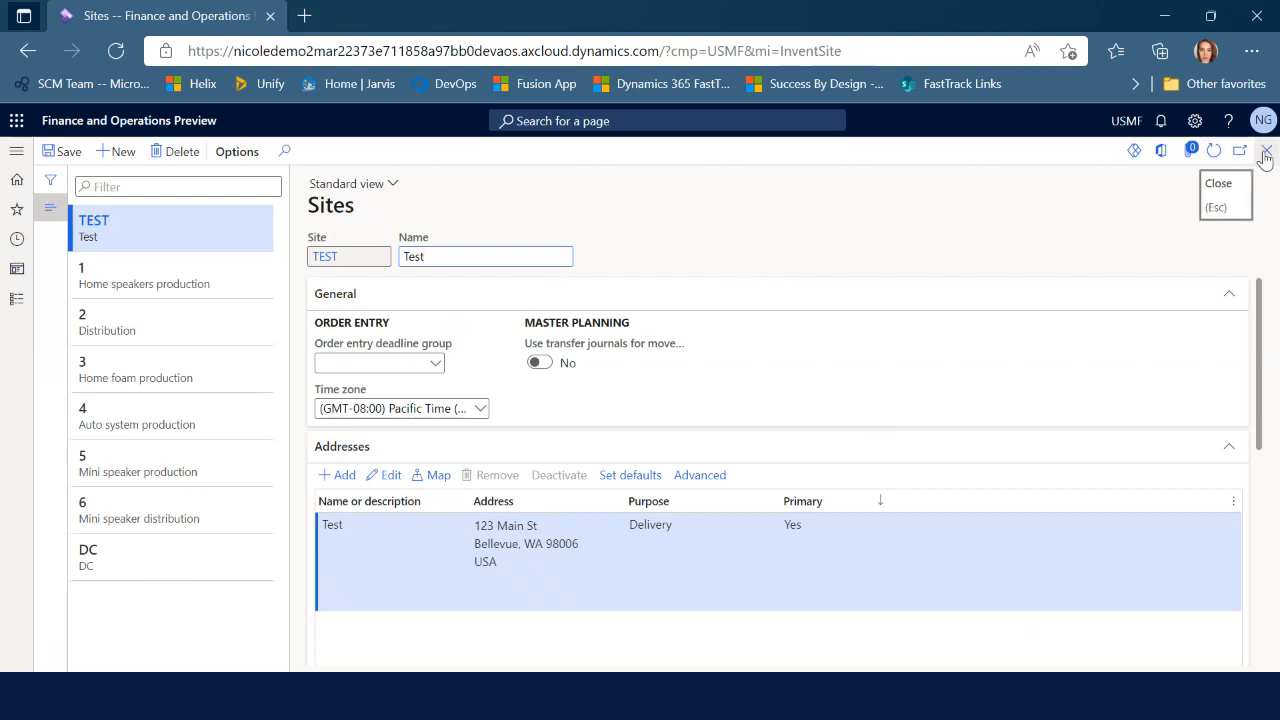
scroll(922, 509, "down", 3)
scroll(922, 509, "down", 2)
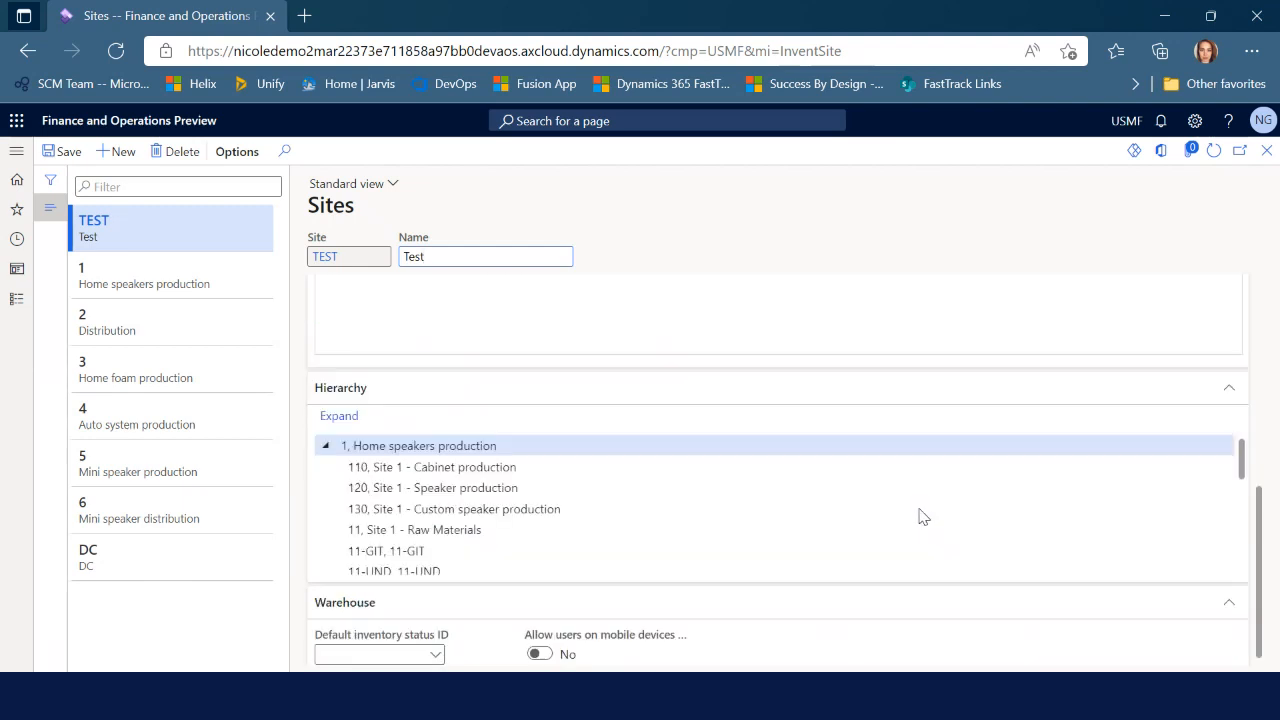
left_click(326, 439)
scroll(428, 530, "down", 1)
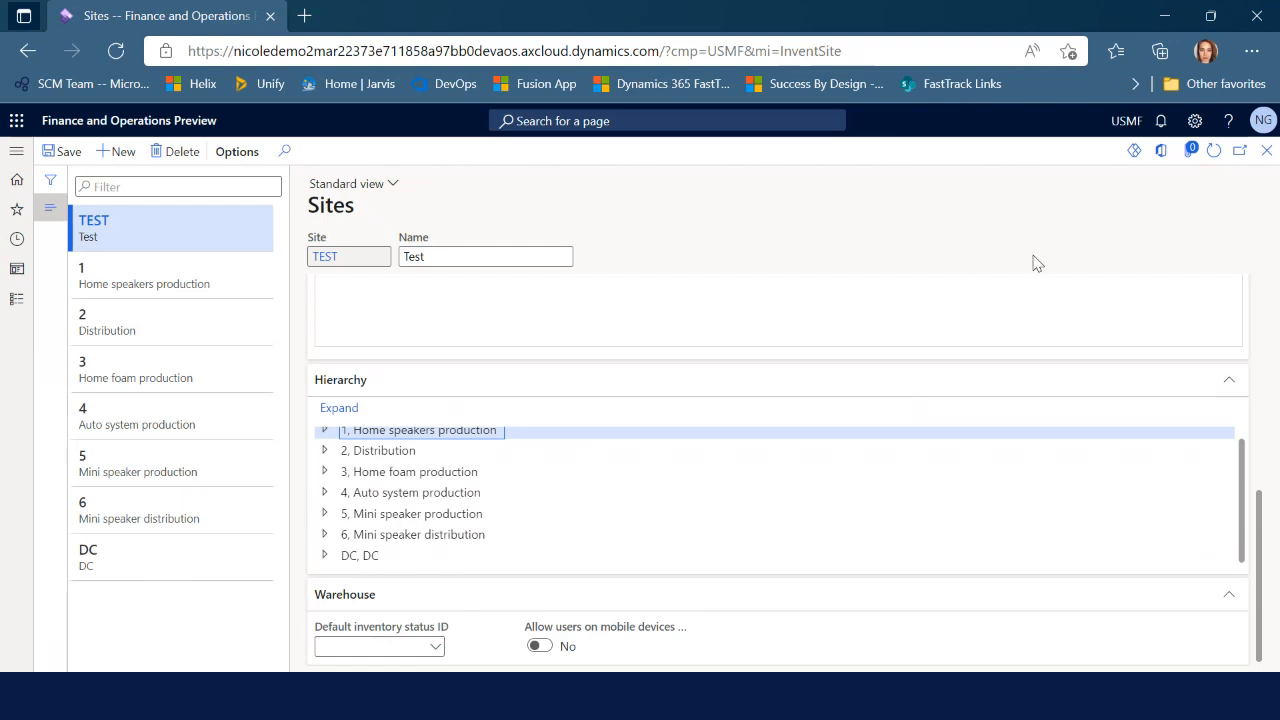
scroll(1123, 409, "up", 5)
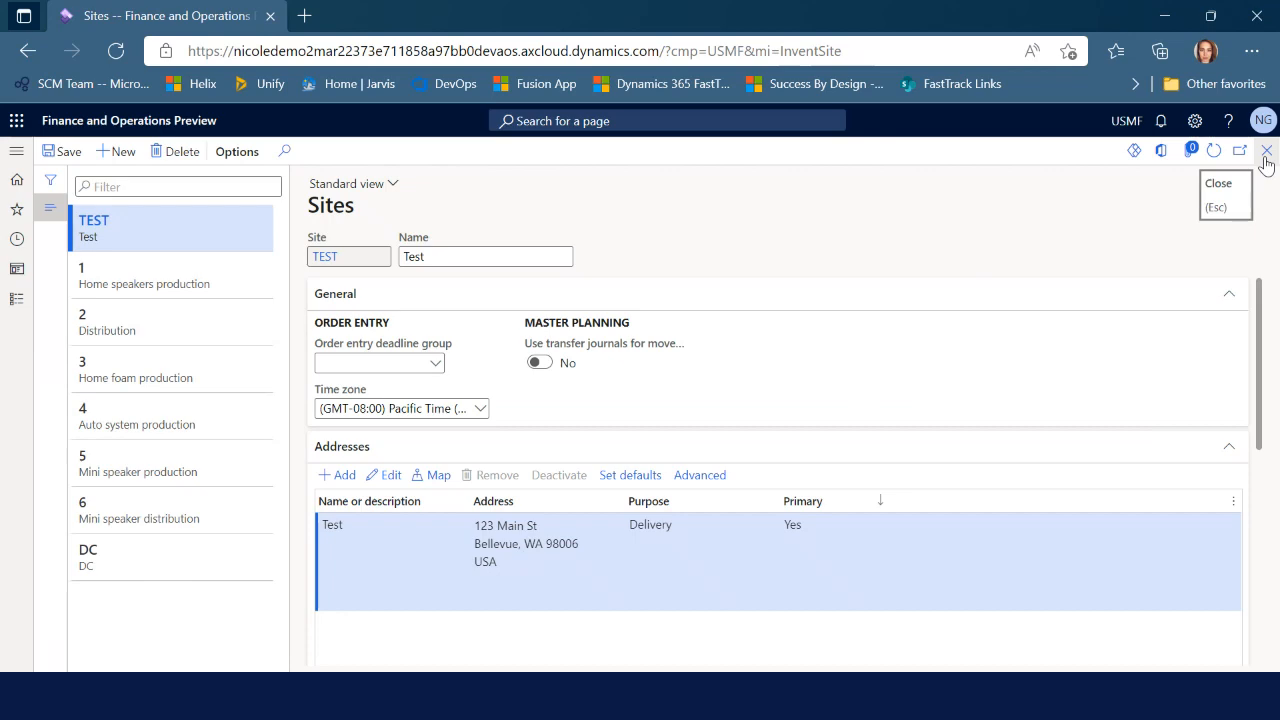
left_click(1266, 152)
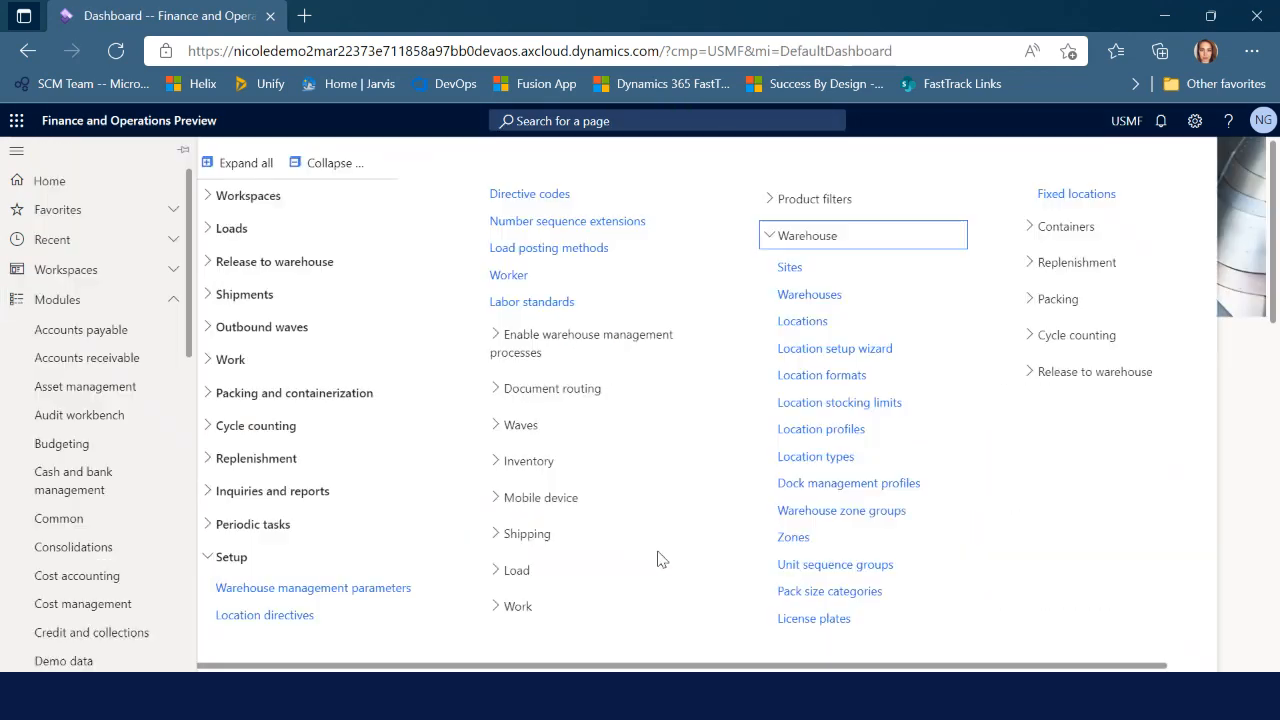
Create warehouse TEST named Test and assign it to site TEST
left_click(832, 300)
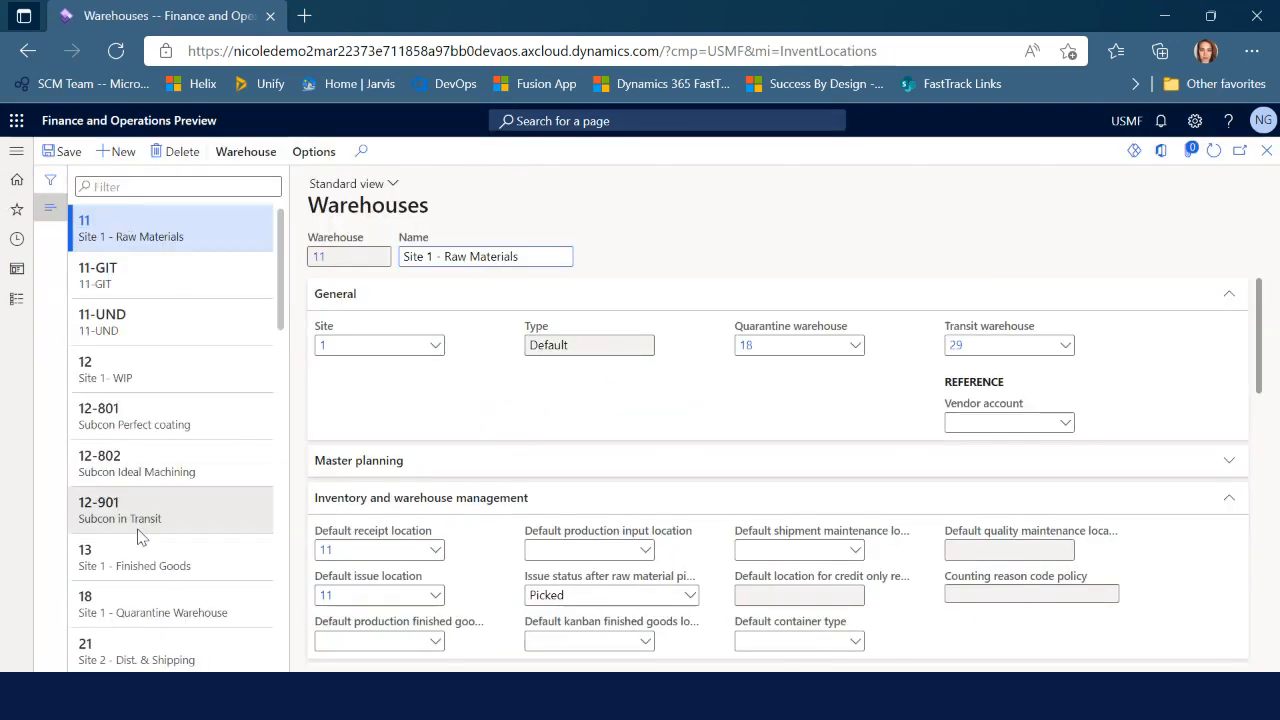
scroll(140, 538, "down", 10)
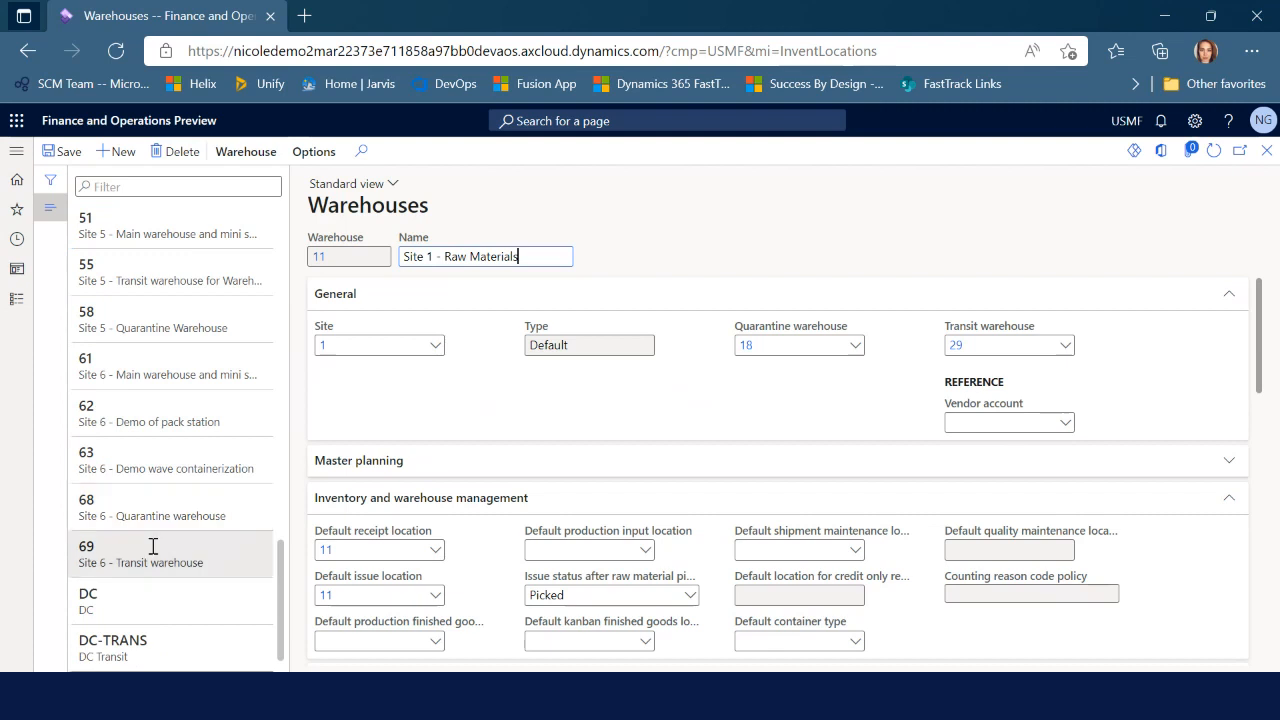
left_click(113, 152)
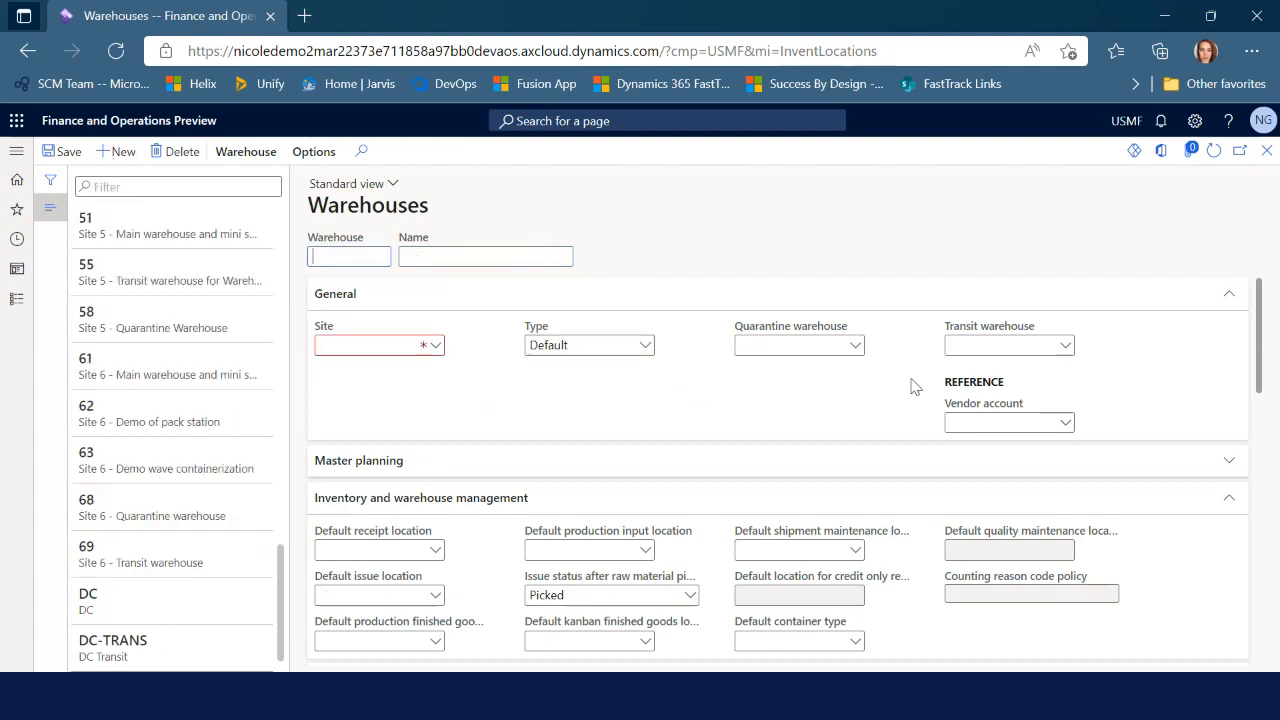
type("TEST")
key("Tab")
type("Test")
left_click(433, 347)
scroll(440, 485, "down", 1)
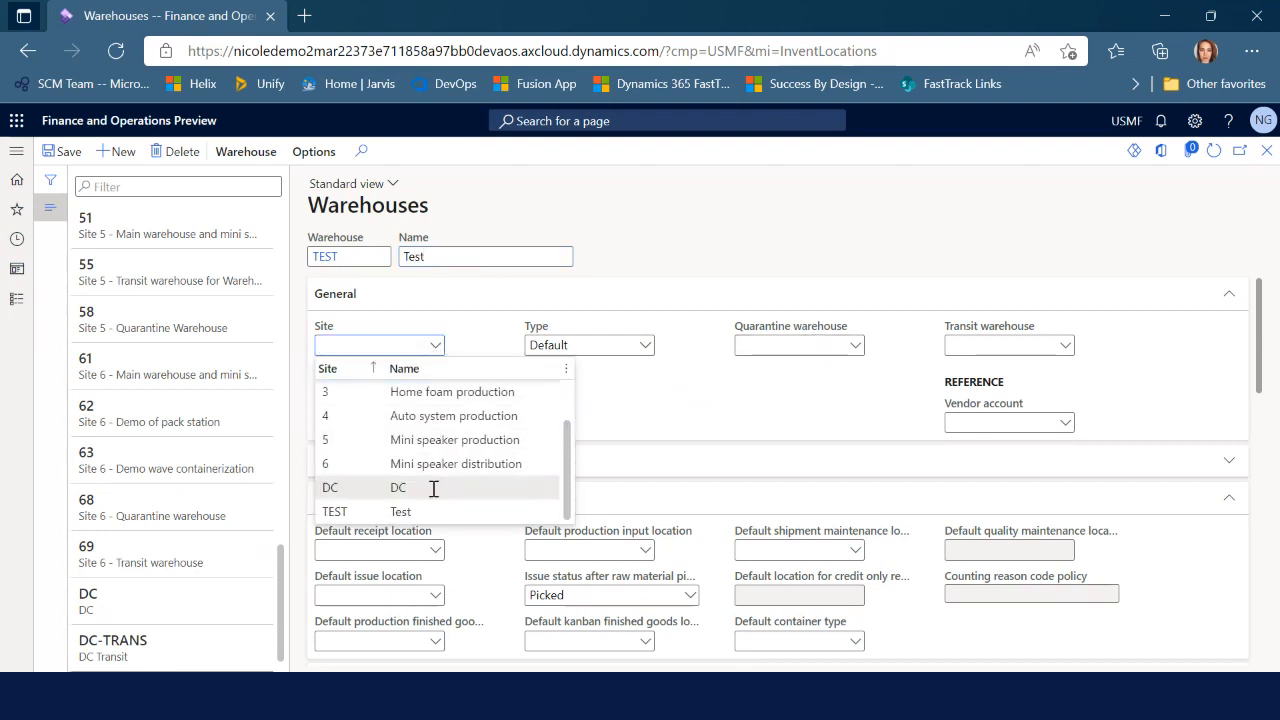
left_click(376, 511)
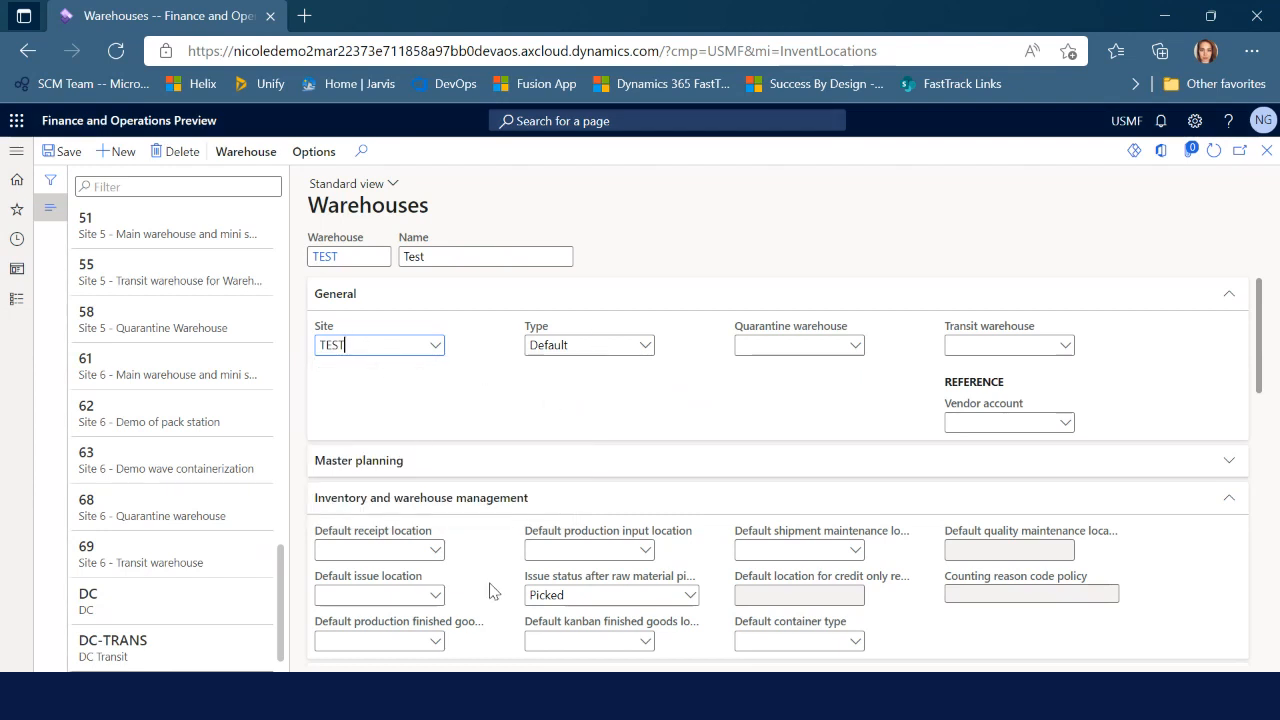
Set Use warehouse management processes to Yes for warehouse TEST
scroll(503, 578, "down", 10)
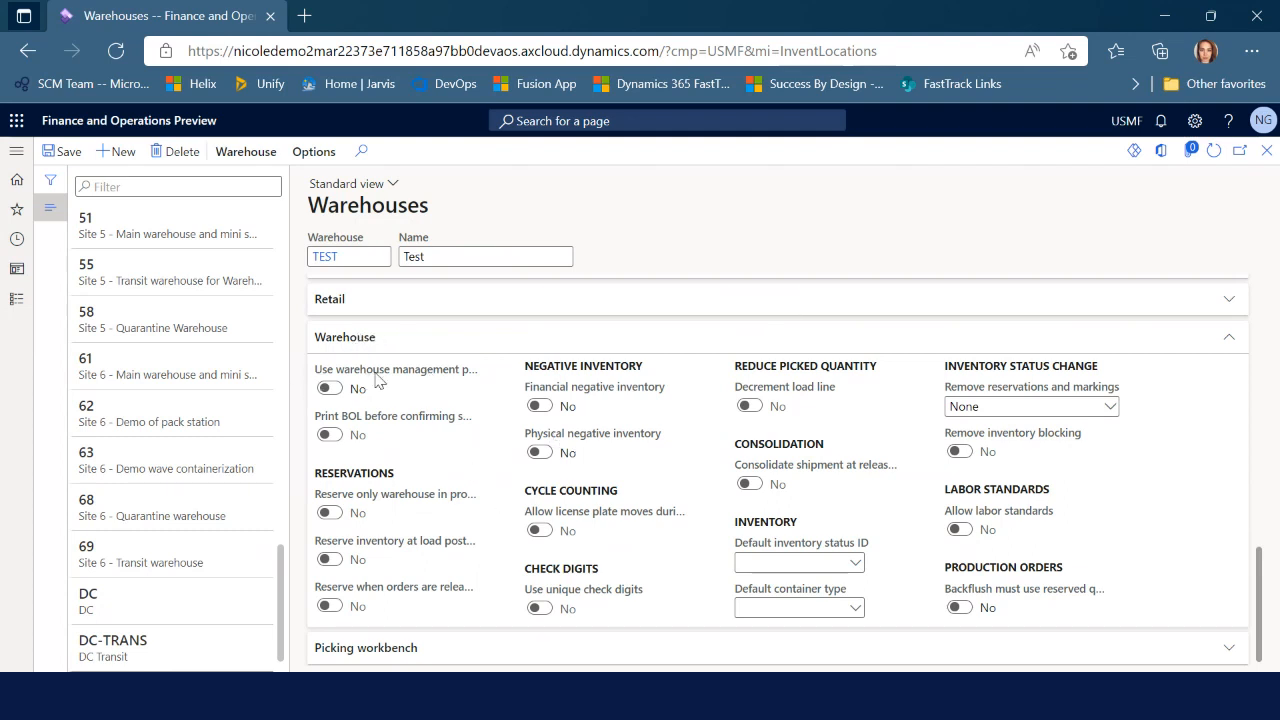
mouse_move(378, 380)
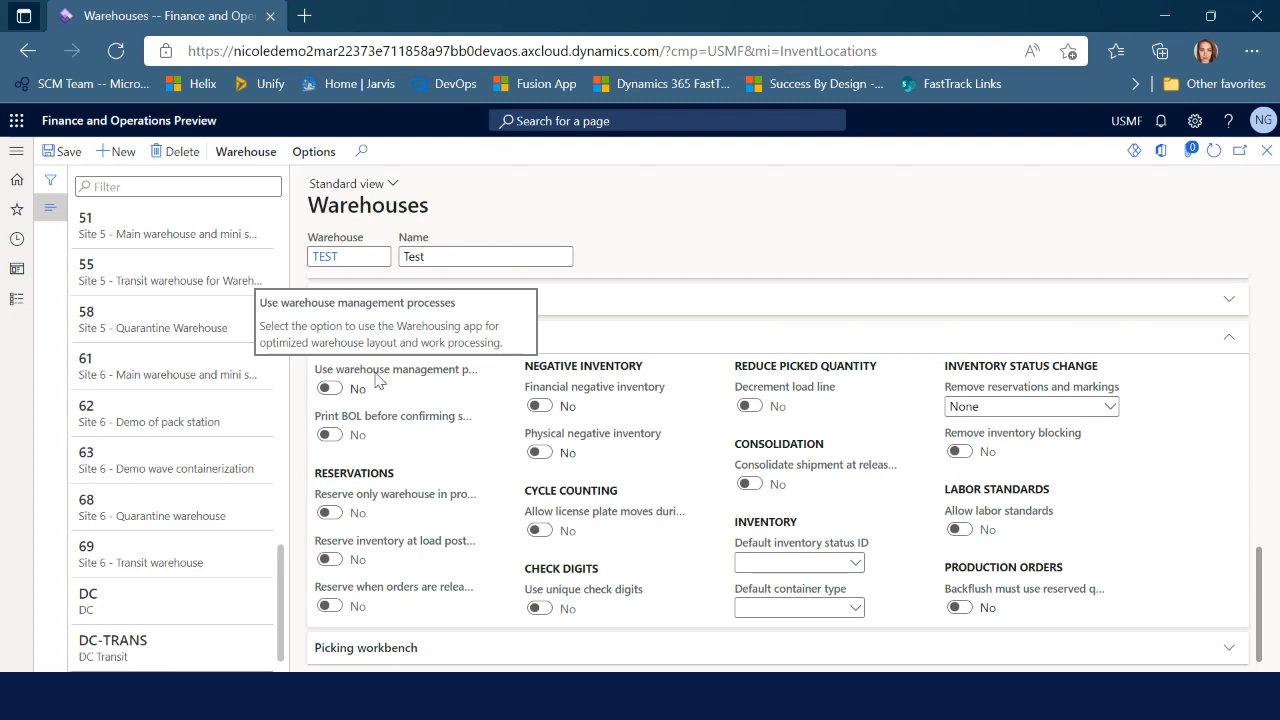
left_click(329, 388)
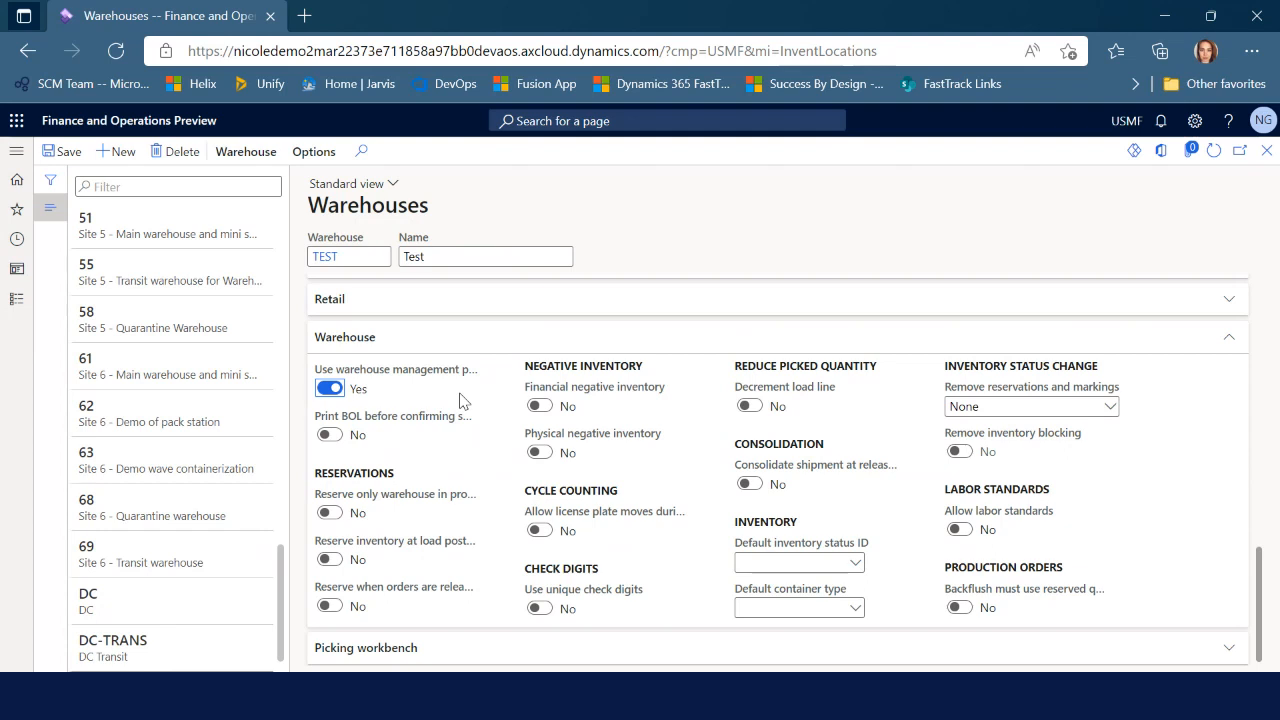
scroll(458, 530, "up", 2)
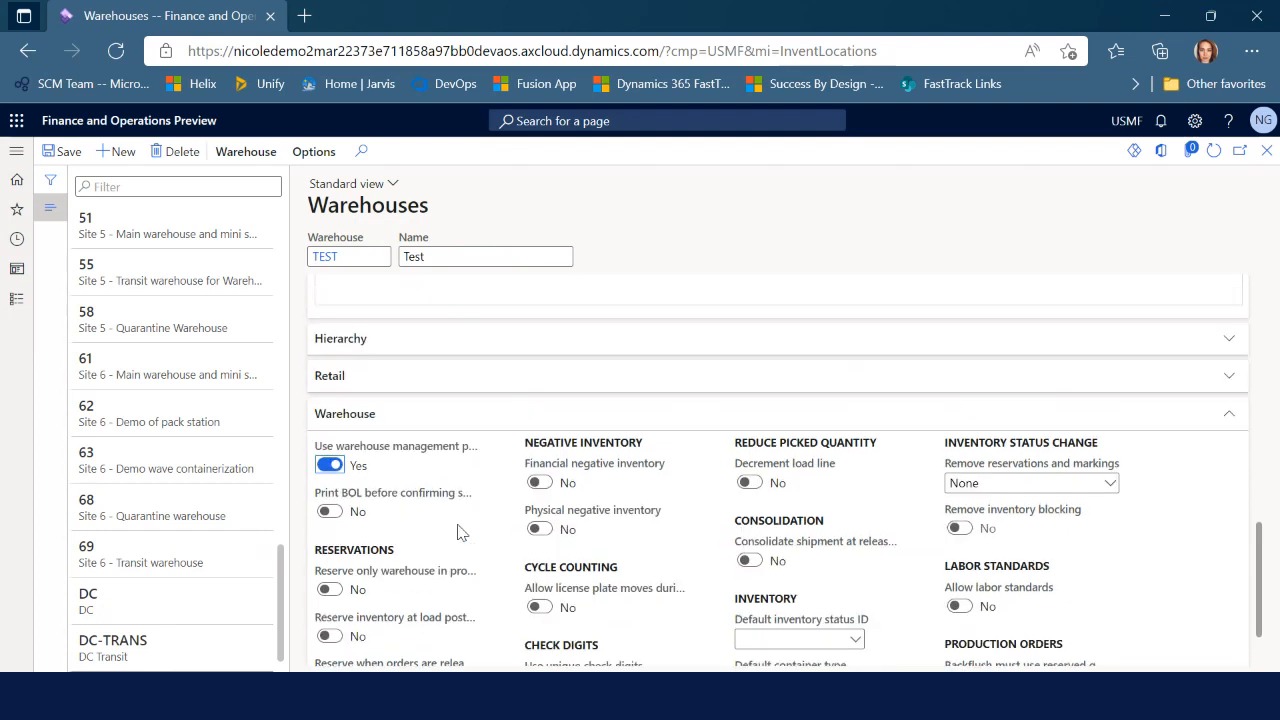
scroll(460, 537, "up", 1)
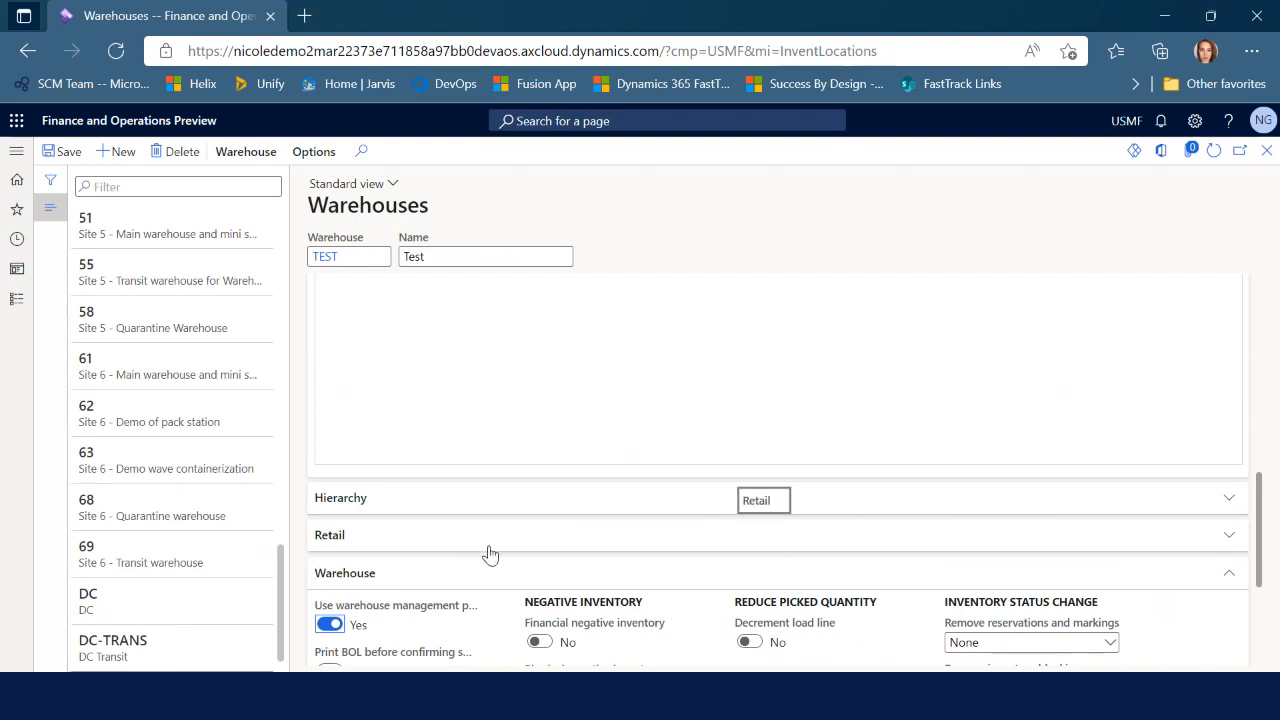
scroll(490, 554, "up", 1)
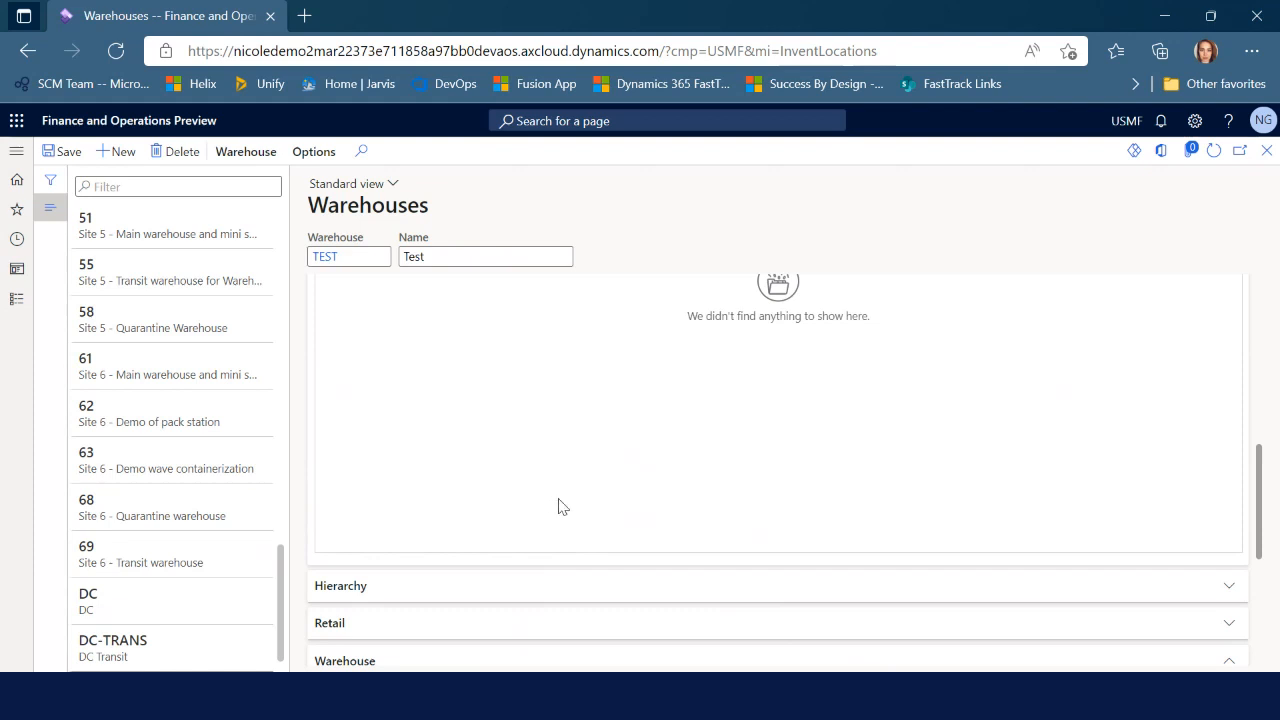
scroll(553, 520, "up", 1)
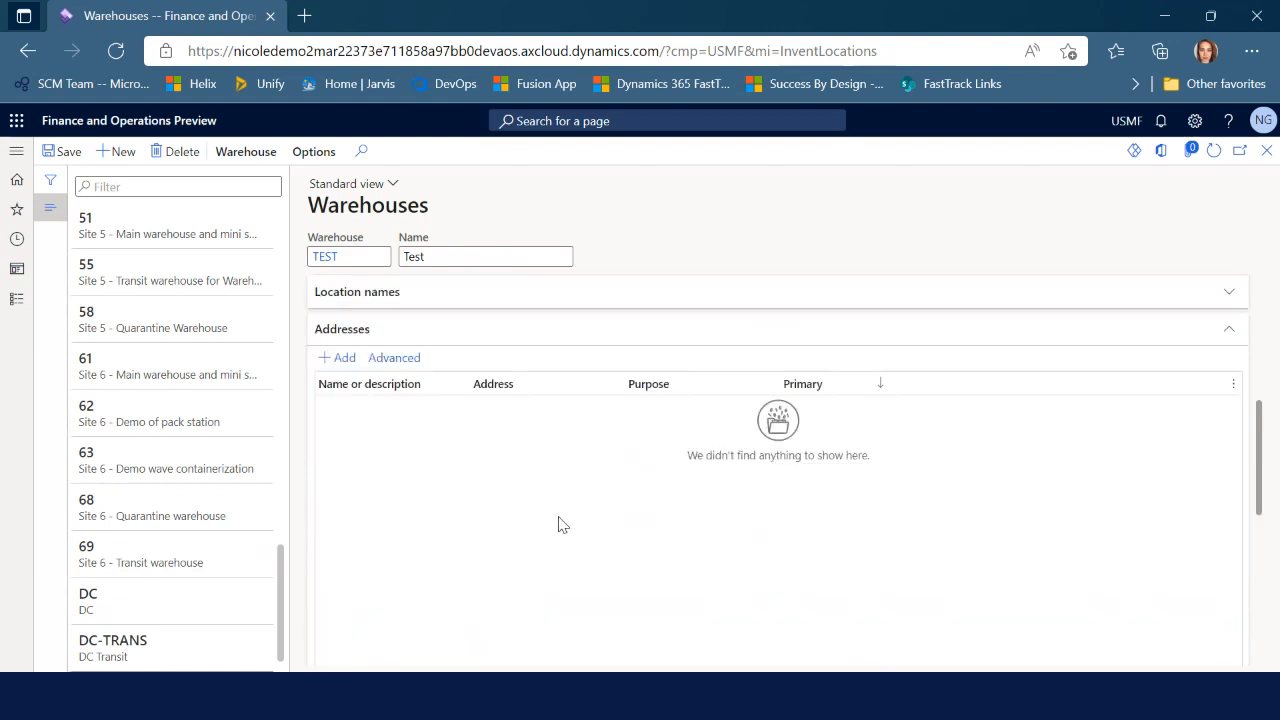
scroll(563, 525, "up", 2)
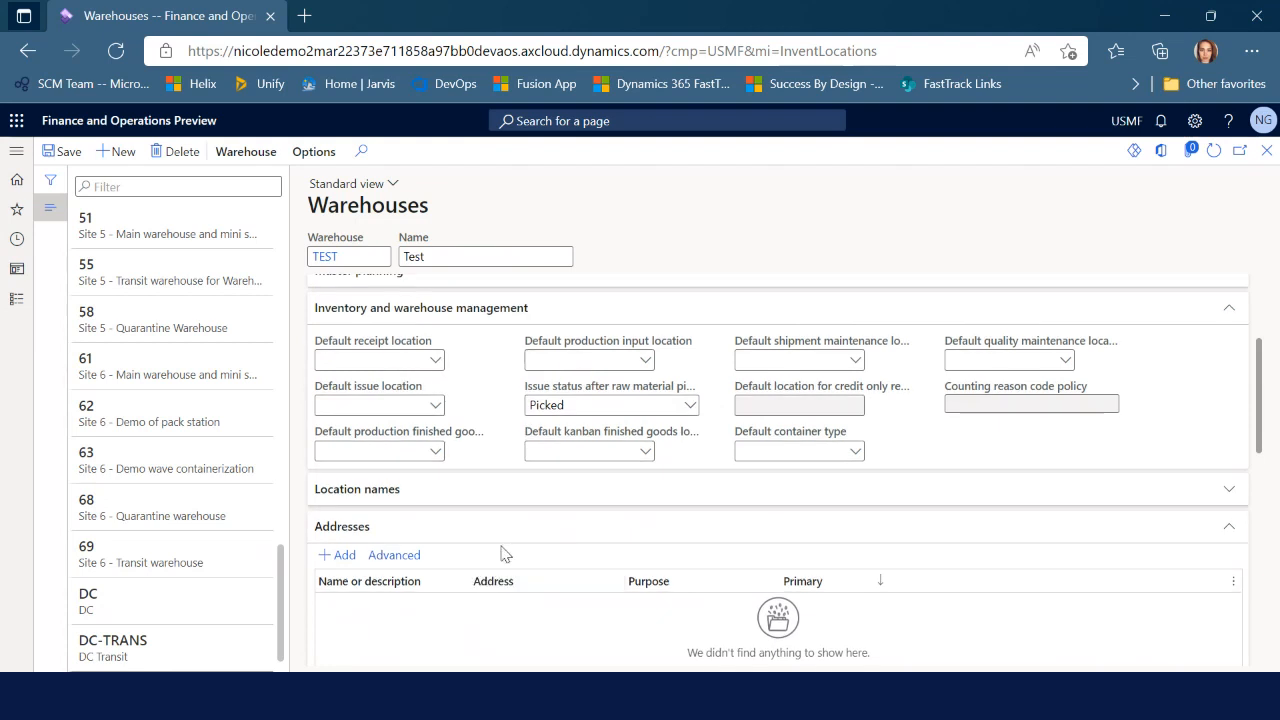
scroll(430, 520, "down", 1)
Add a primary address 'Test warehouse' with the Bellevue ZIP code and street '456 Second S'
left_click(343, 449)
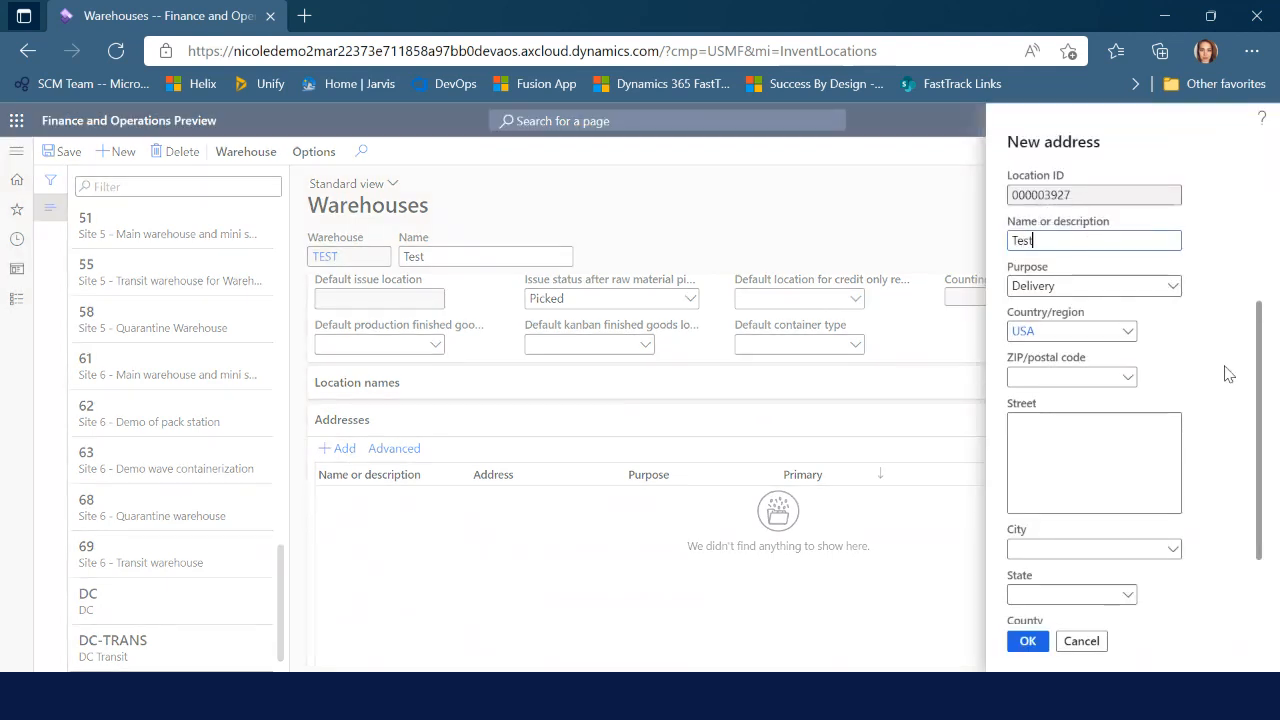
type("warehouse")
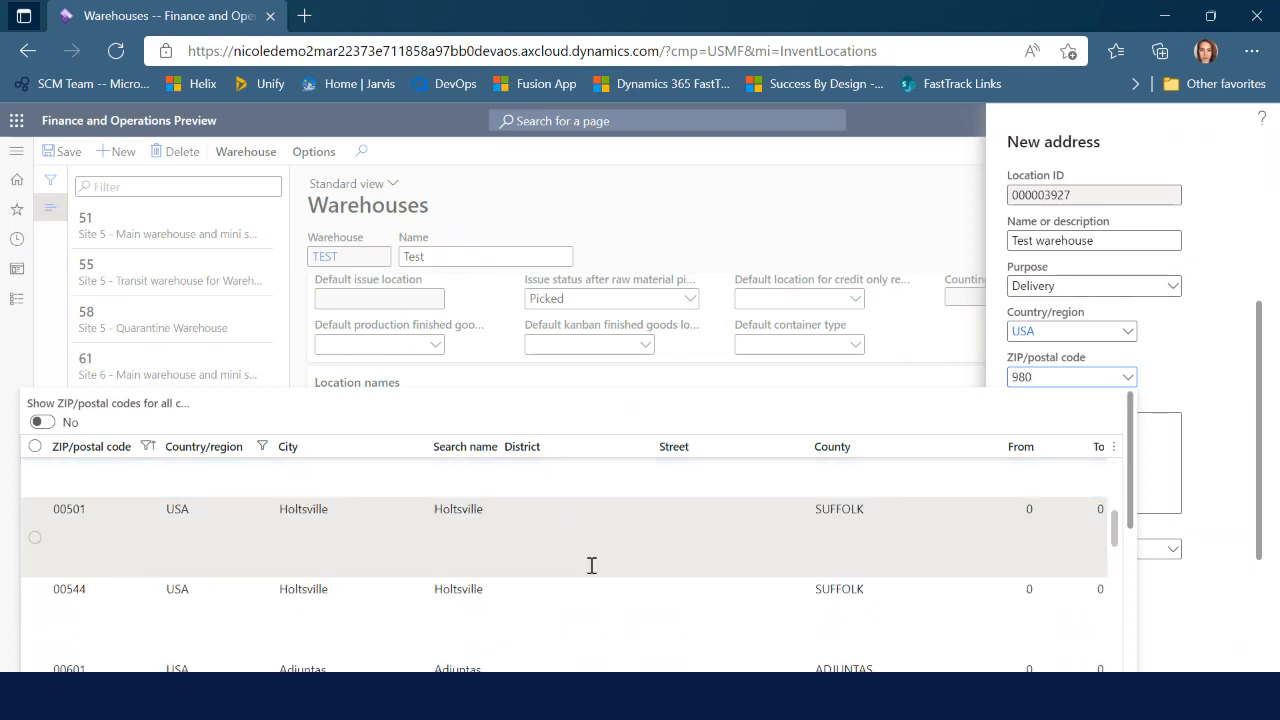
scroll(620, 600, "up", 3)
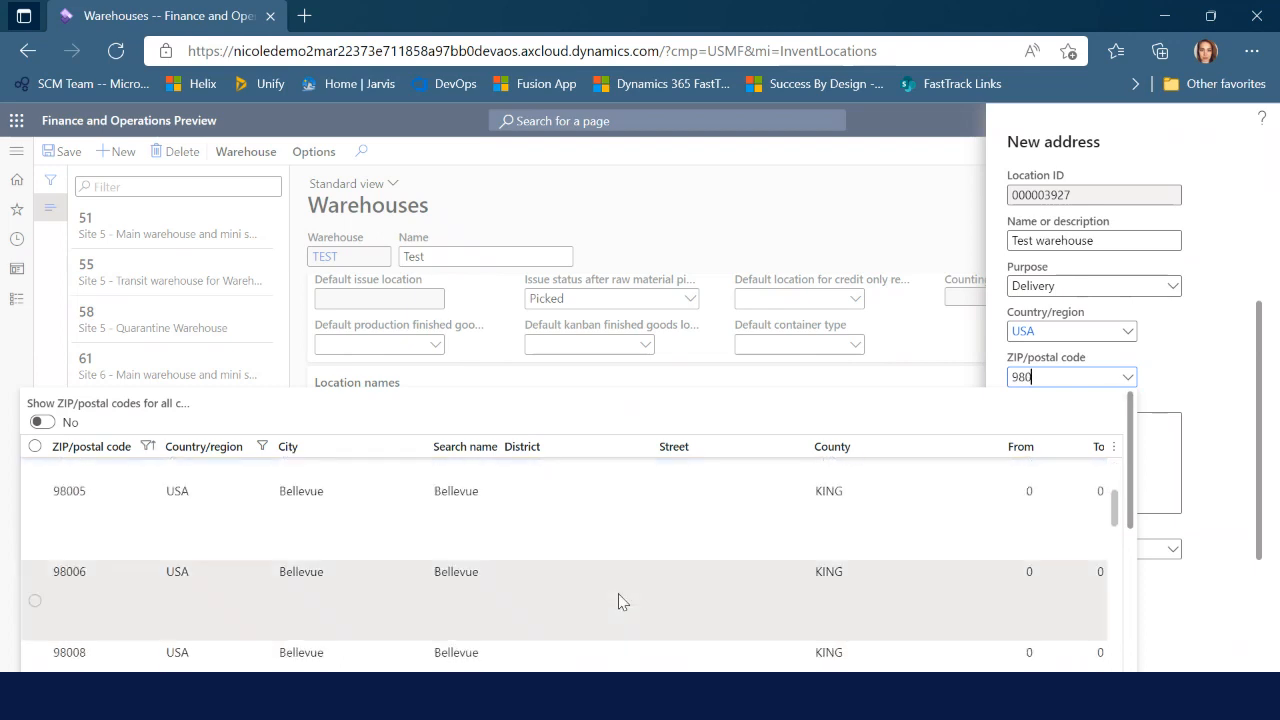
left_click(483, 524)
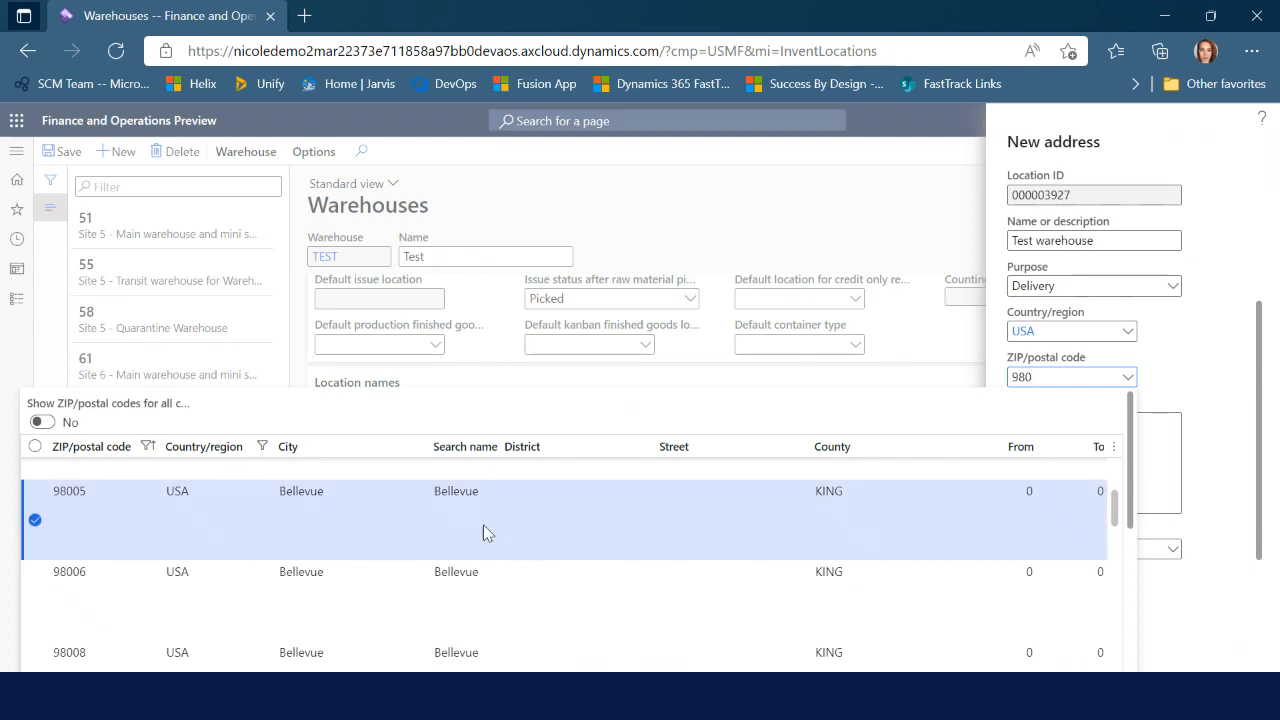
left_click(1054, 460)
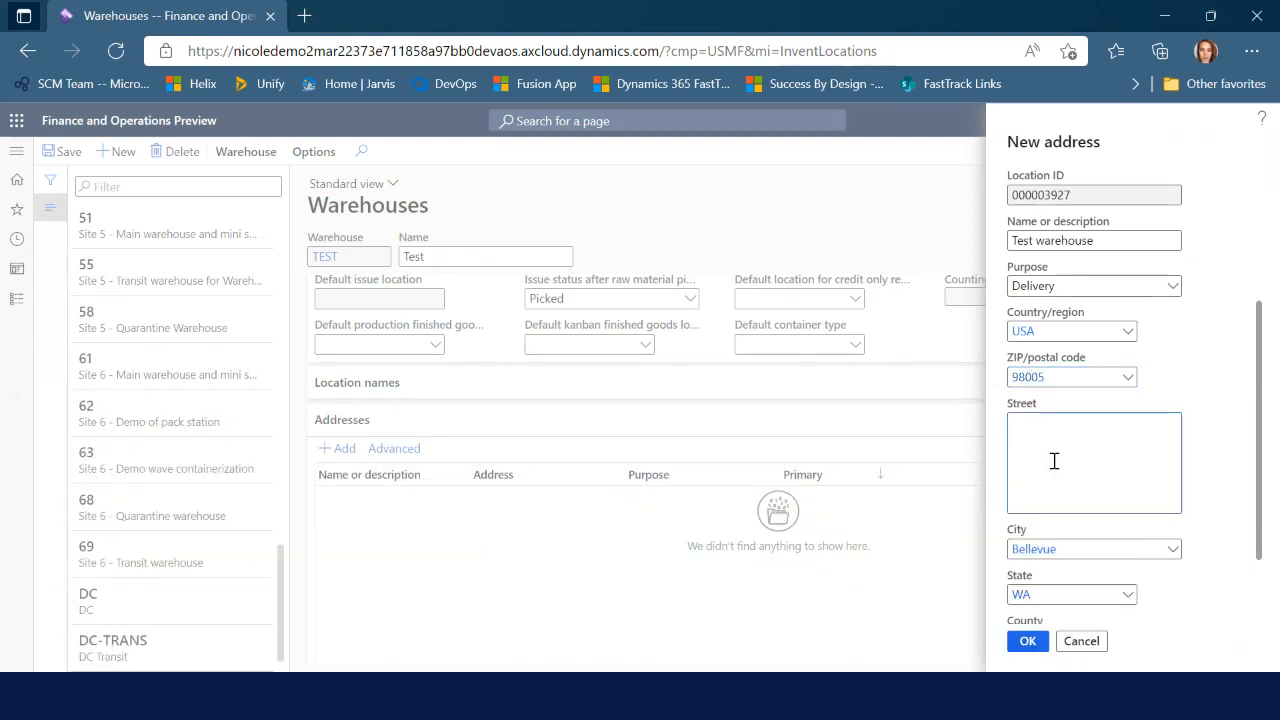
type("456 Second St")
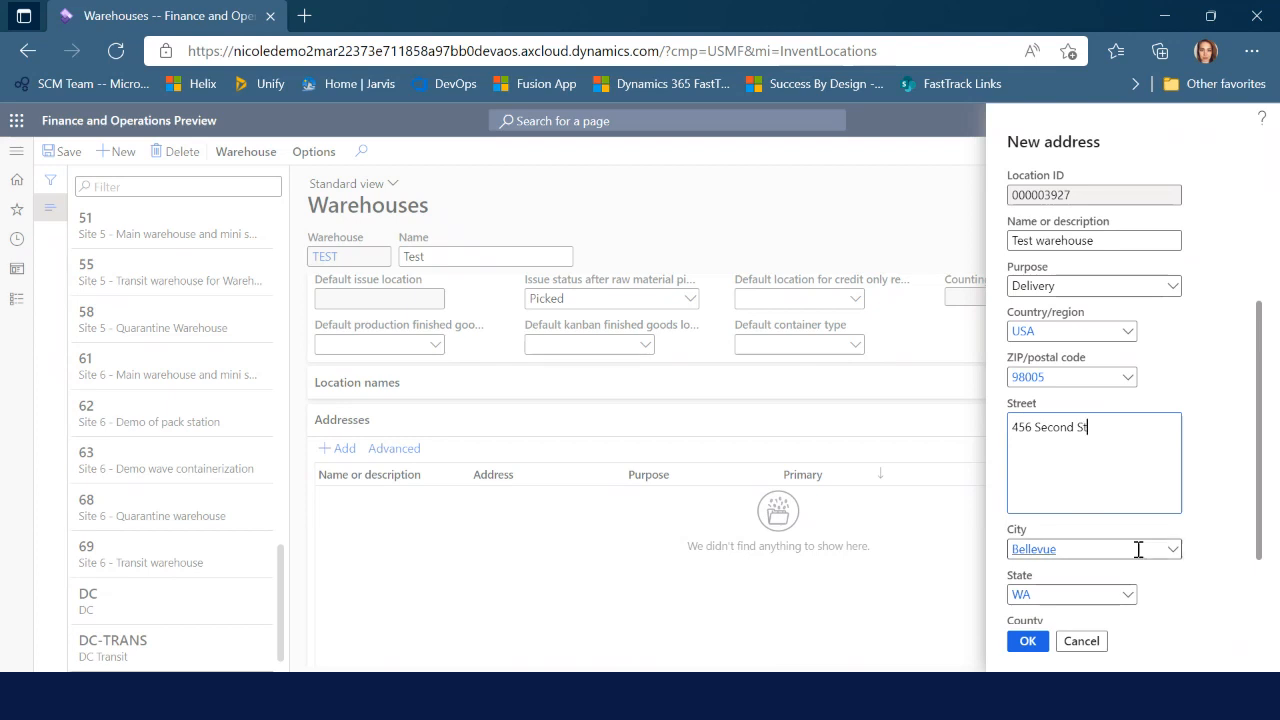
scroll(1150, 555, "down", 1)
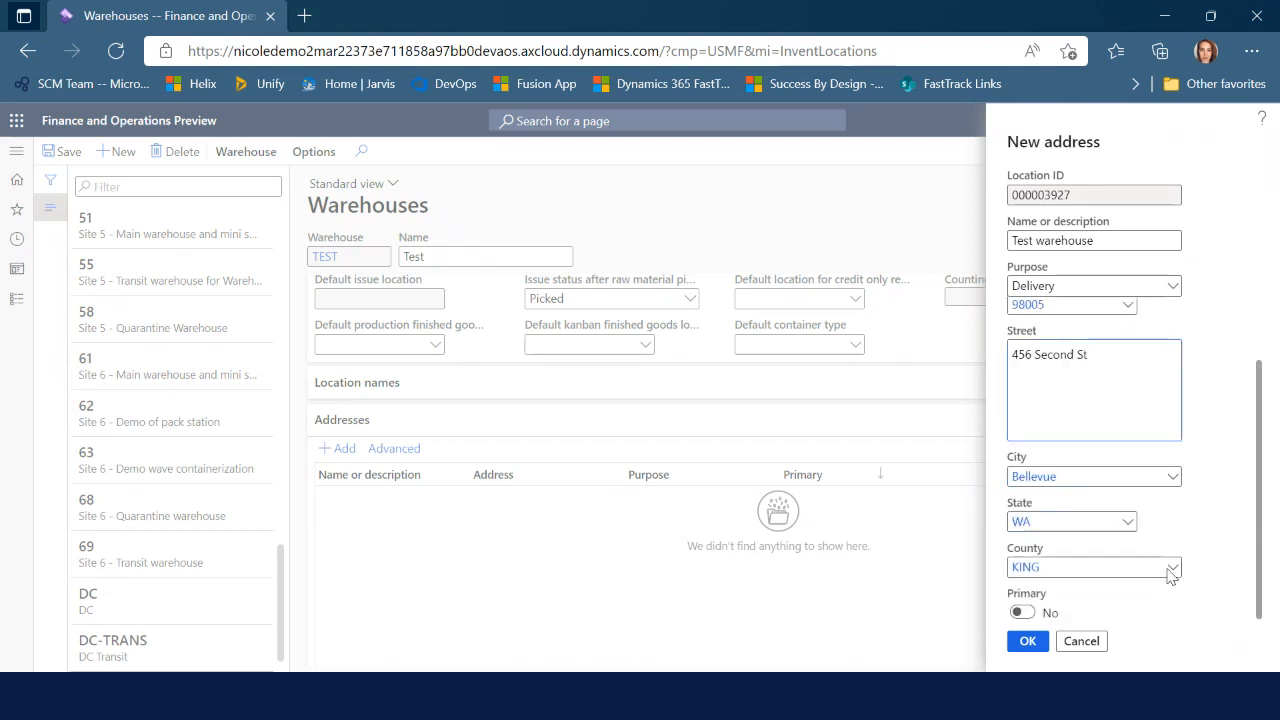
left_click(1022, 613)
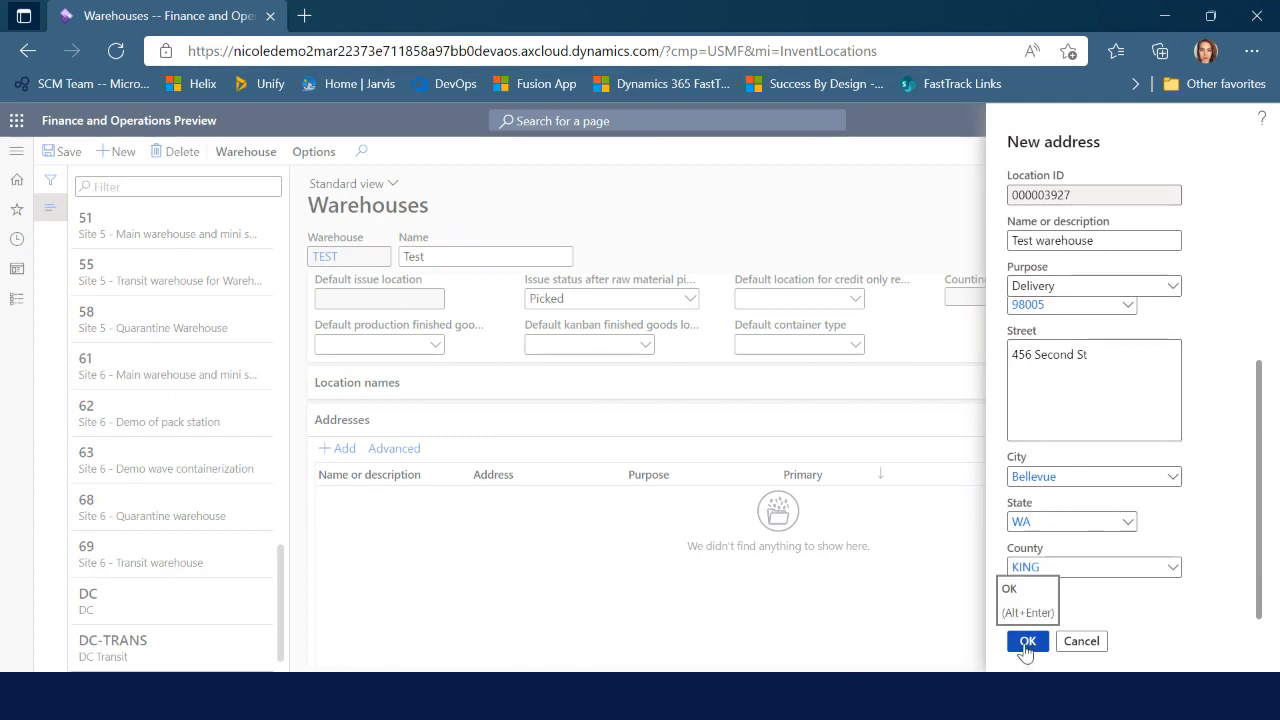
left_click(1026, 643)
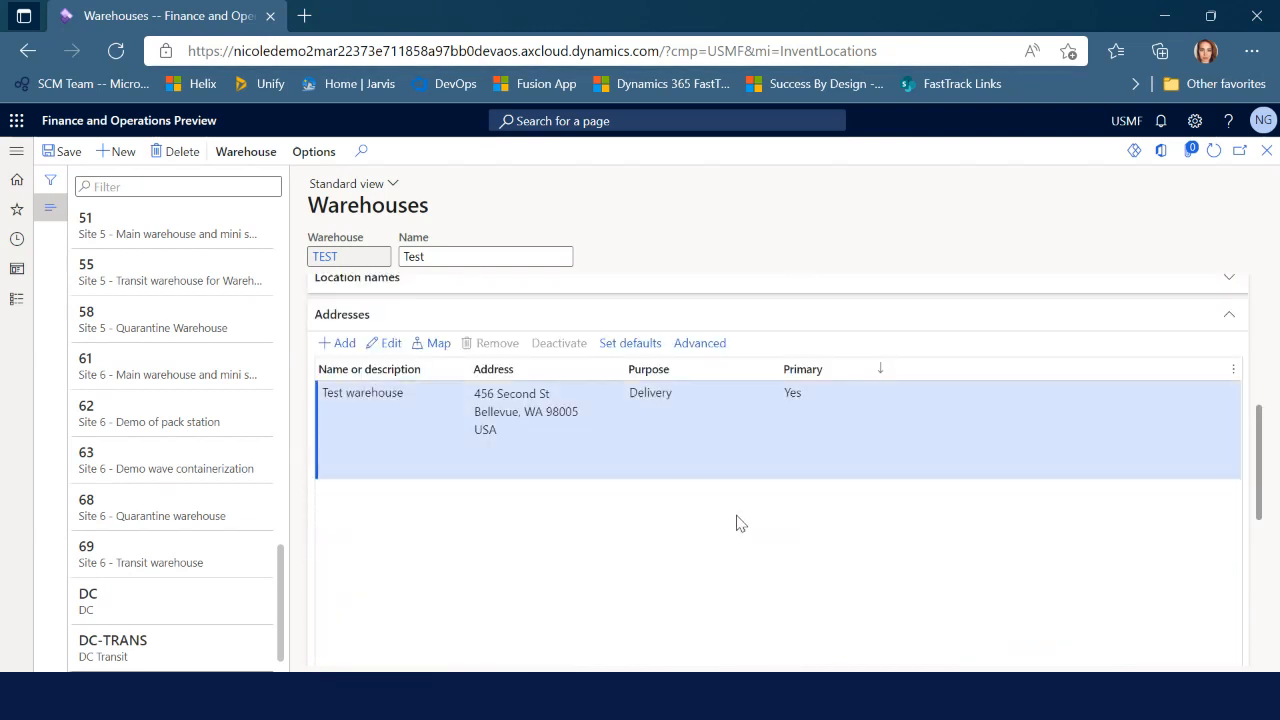
Scroll back to the top of the Warehouses form and close it
scroll(832, 573, "up", 2)
scroll(832, 573, "up", 1)
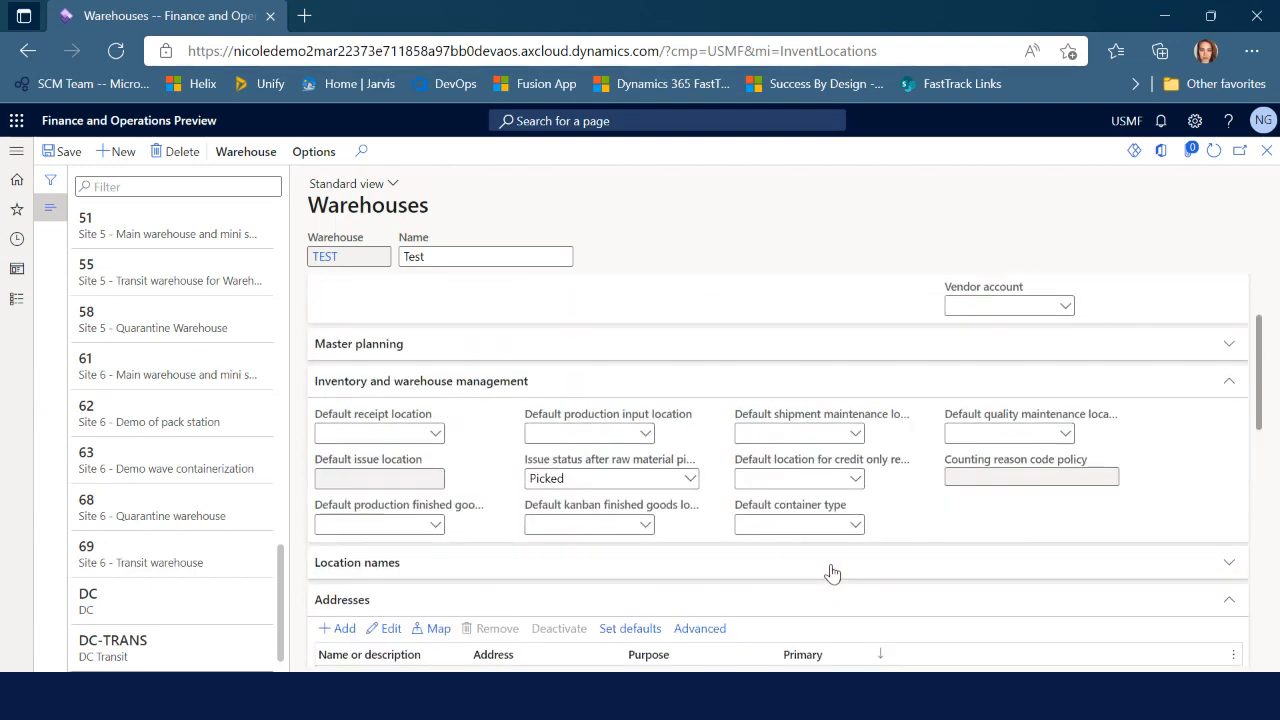
scroll(832, 568, "up", 1)
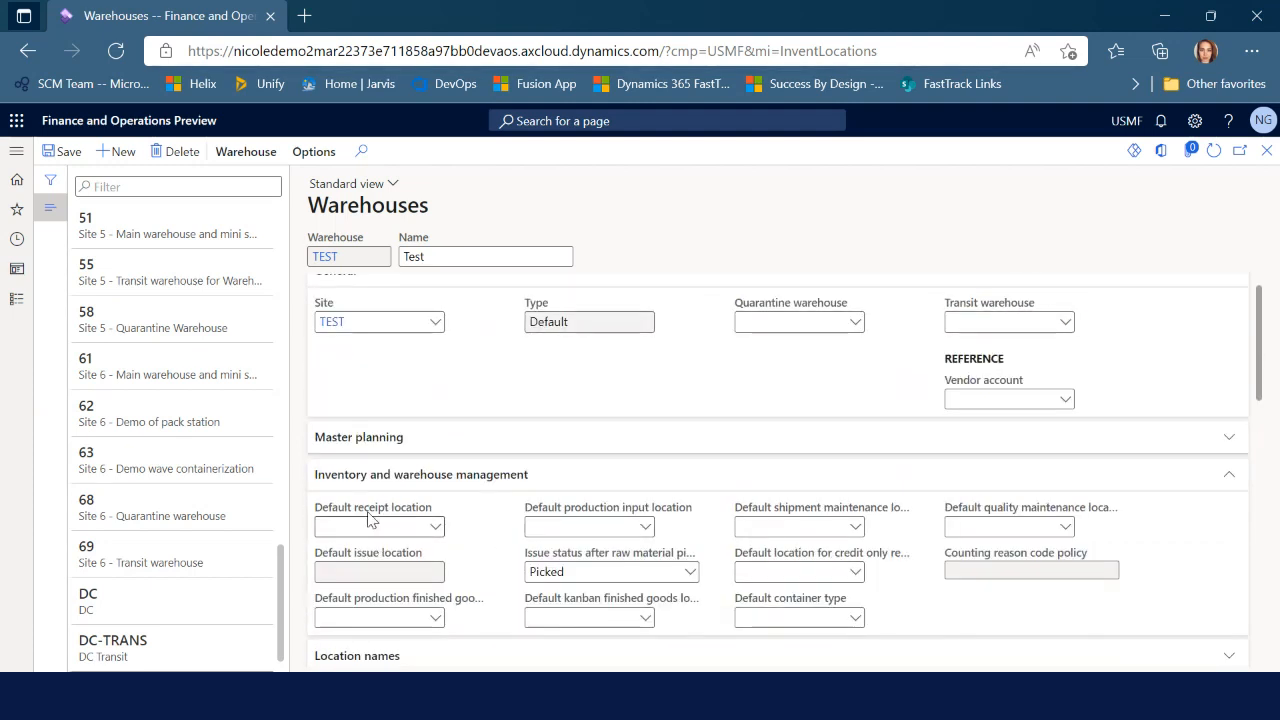
mouse_move(368, 516)
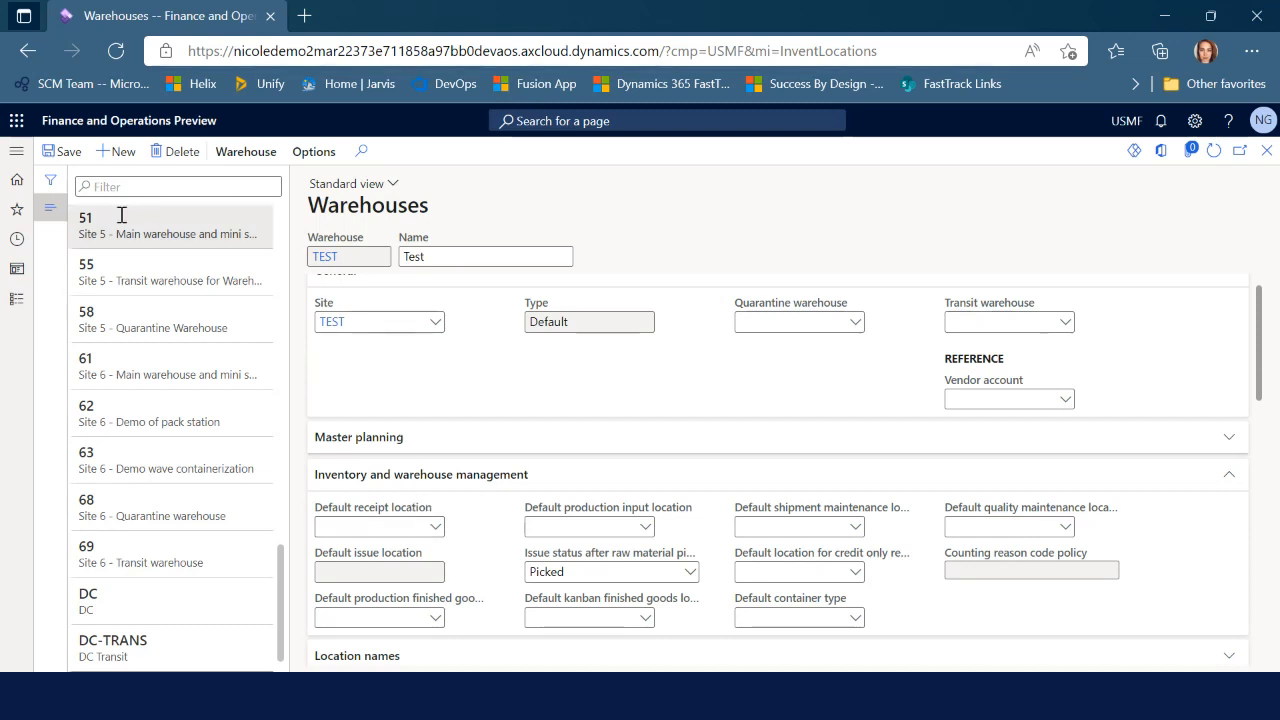
left_click(1266, 151)
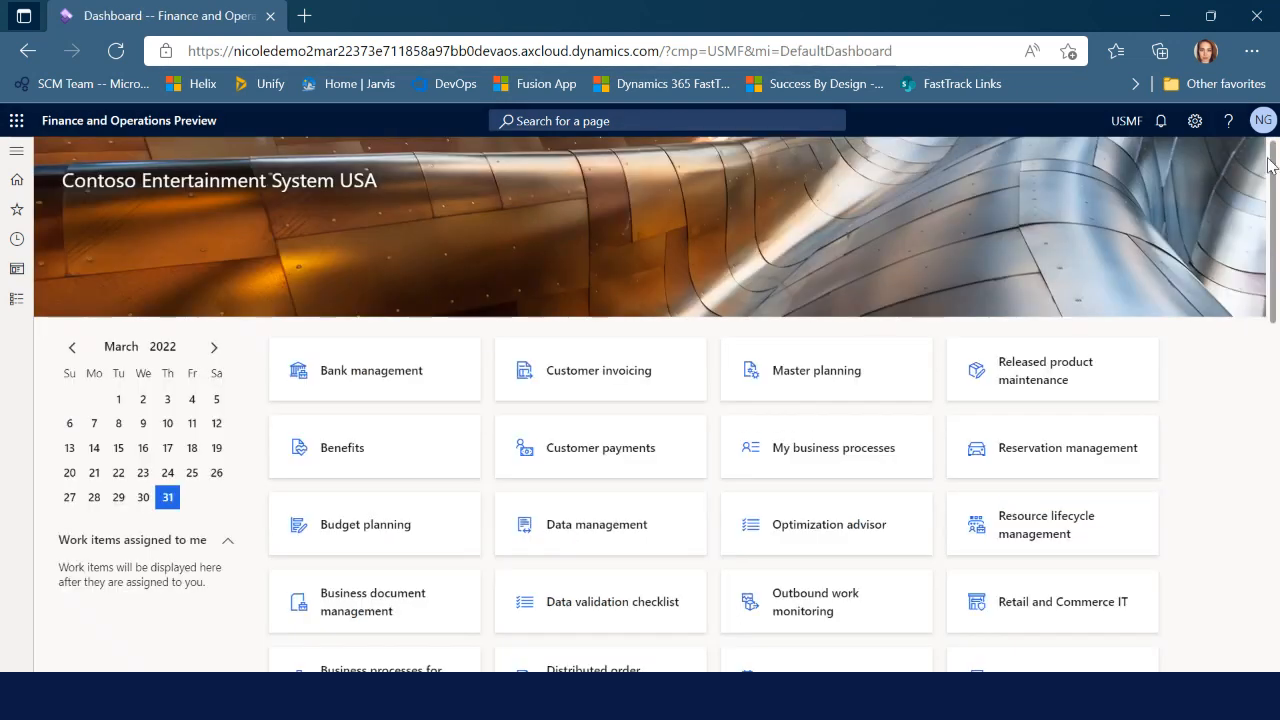
Go to Warehouse management > Setup > Warehouse > Locations
left_click(22, 301)
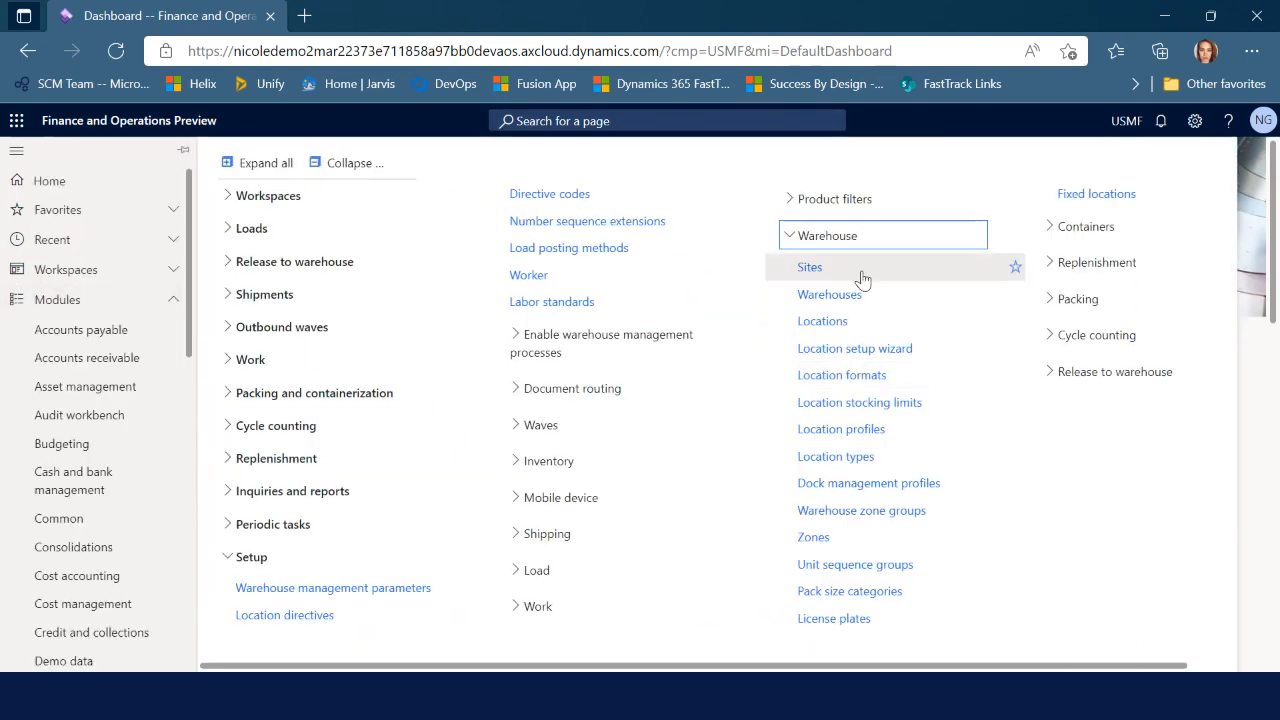
left_click(828, 322)
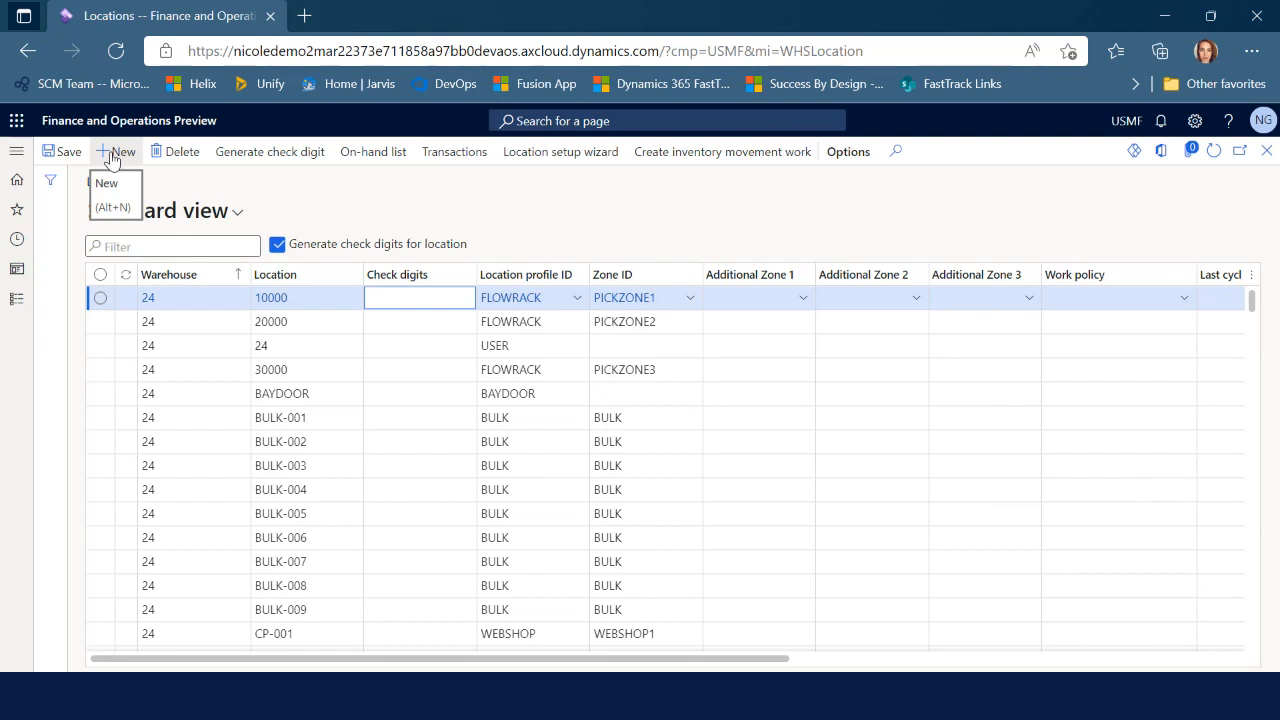
Add a new location RECV in warehouse TEST with the check digits cleared
left_click(113, 158)
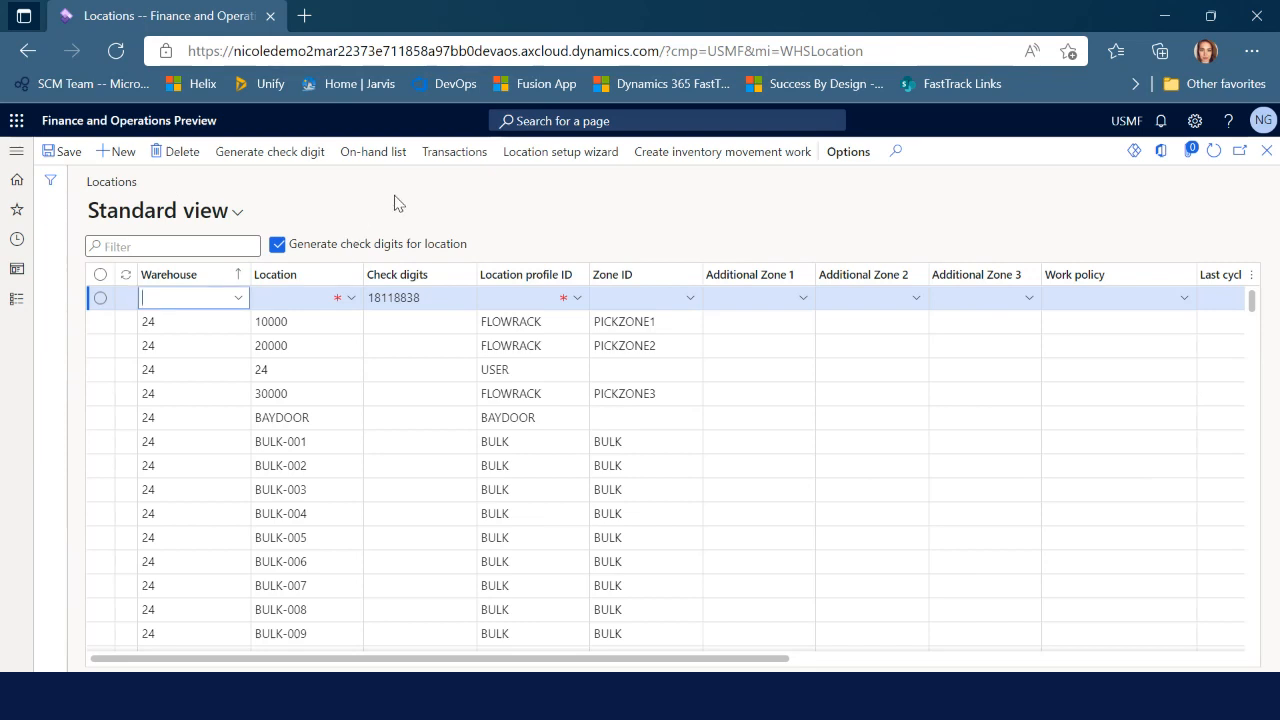
type("Test")
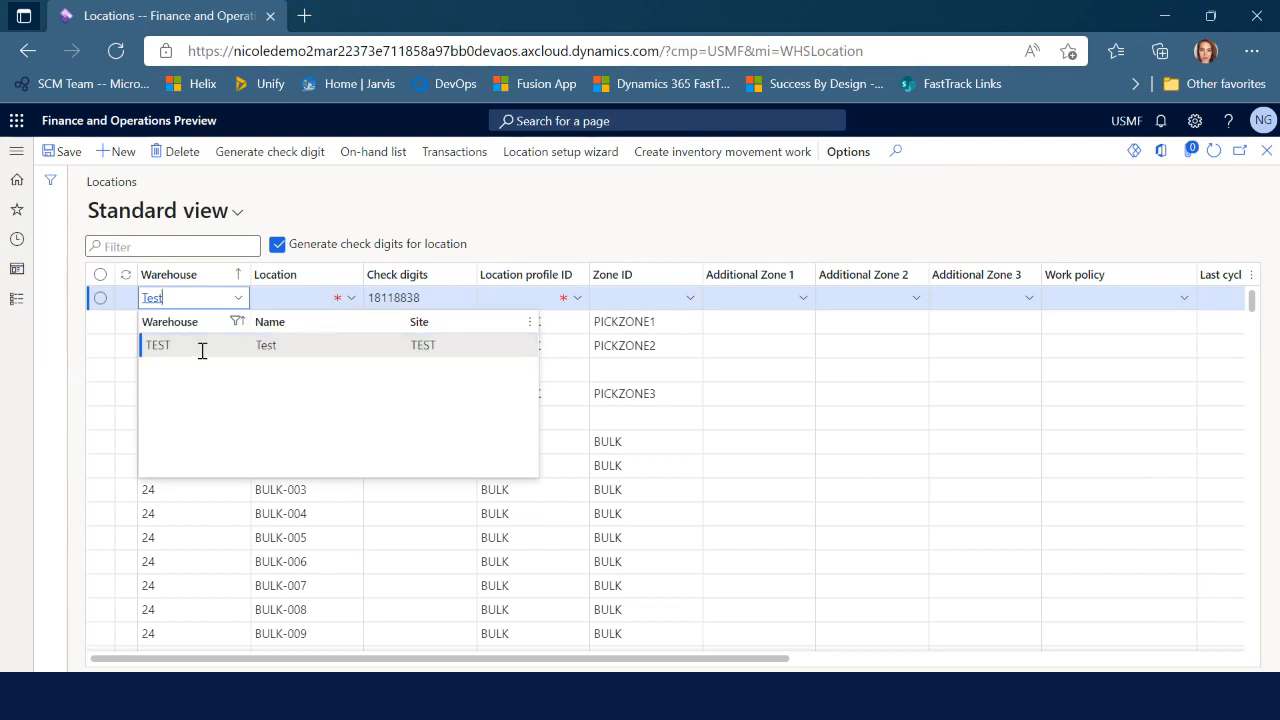
left_click(202, 347)
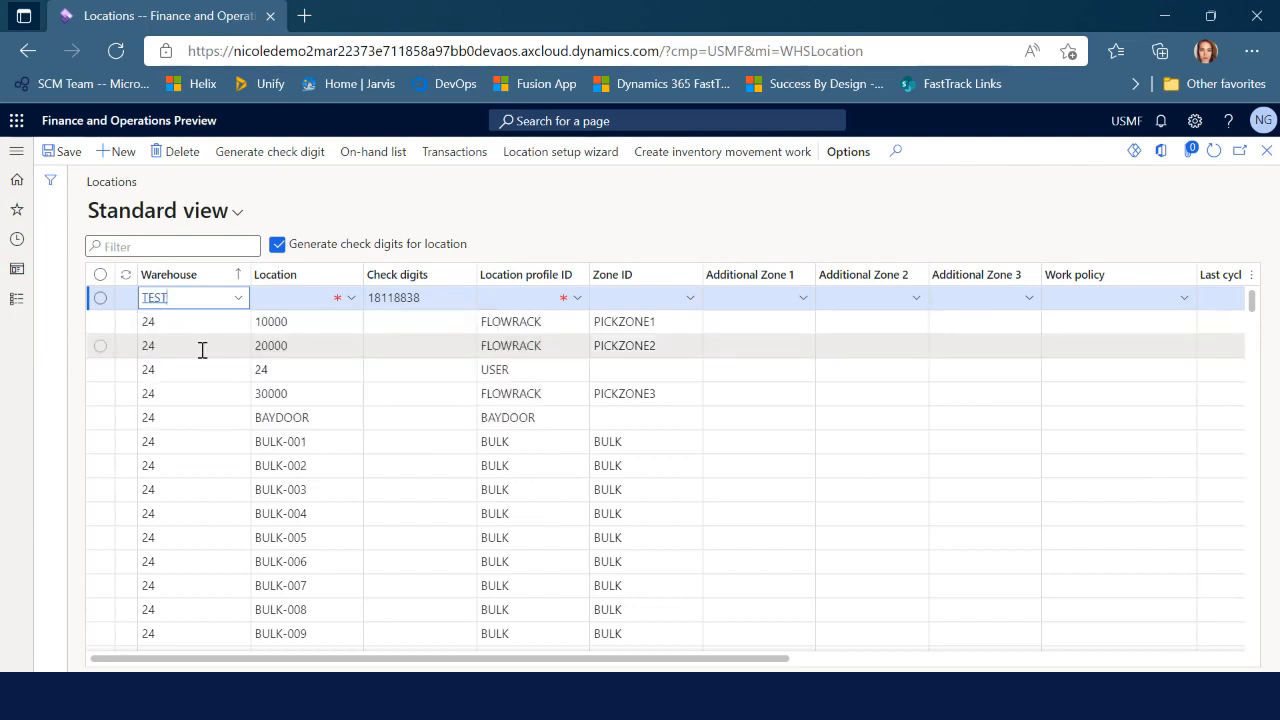
key("Tab")
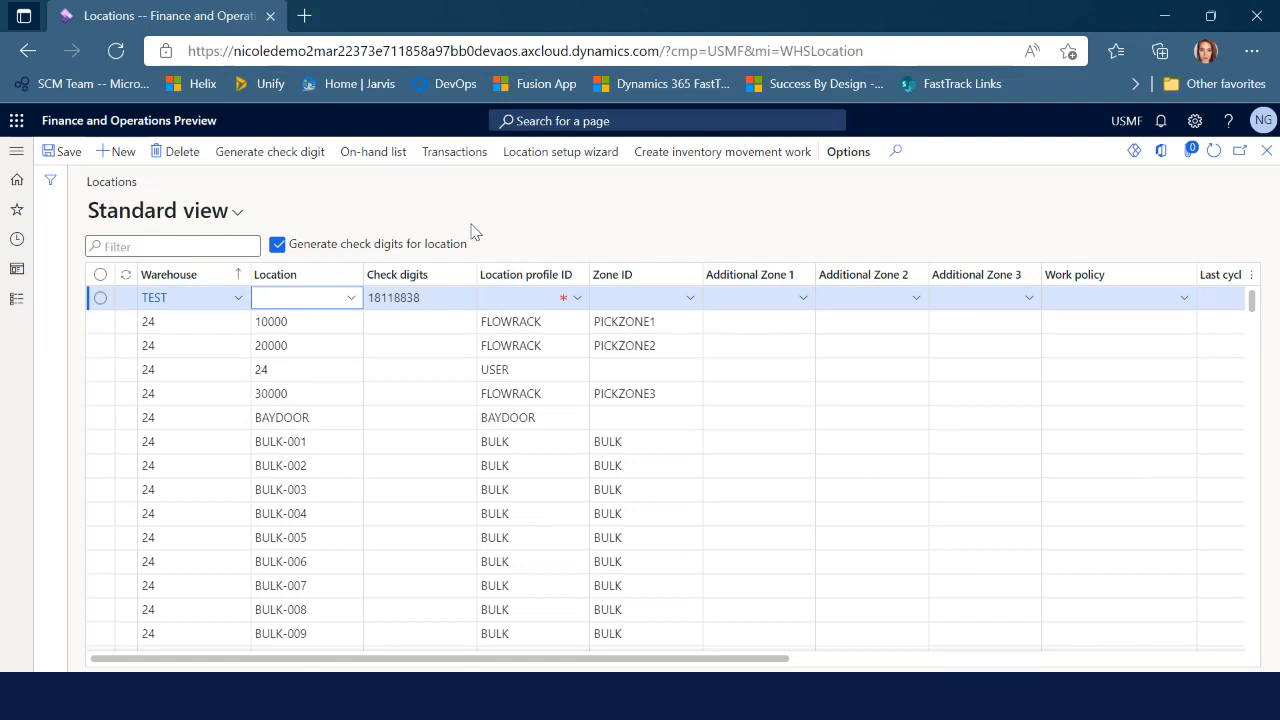
type("RECV")
key("Tab")
key("BackSpace")
Assign location profile RECV, save the location, and open the RECV profile
left_click(533, 298)
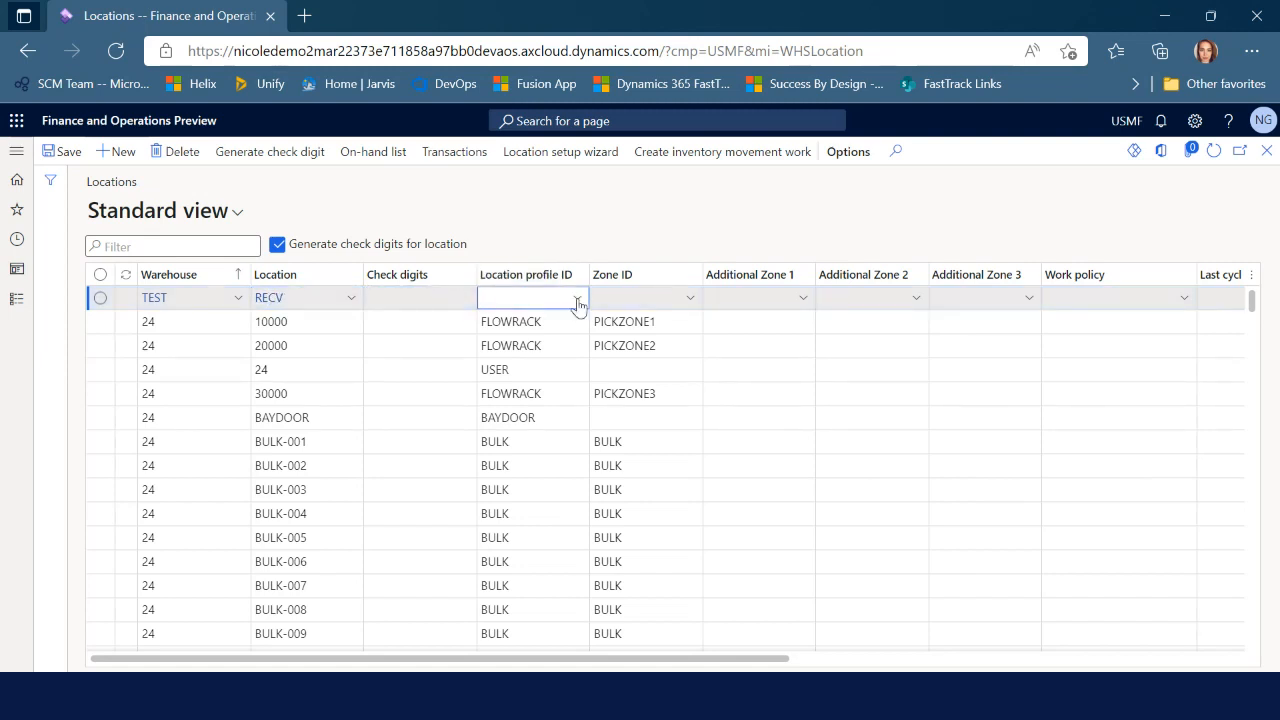
left_click(577, 298)
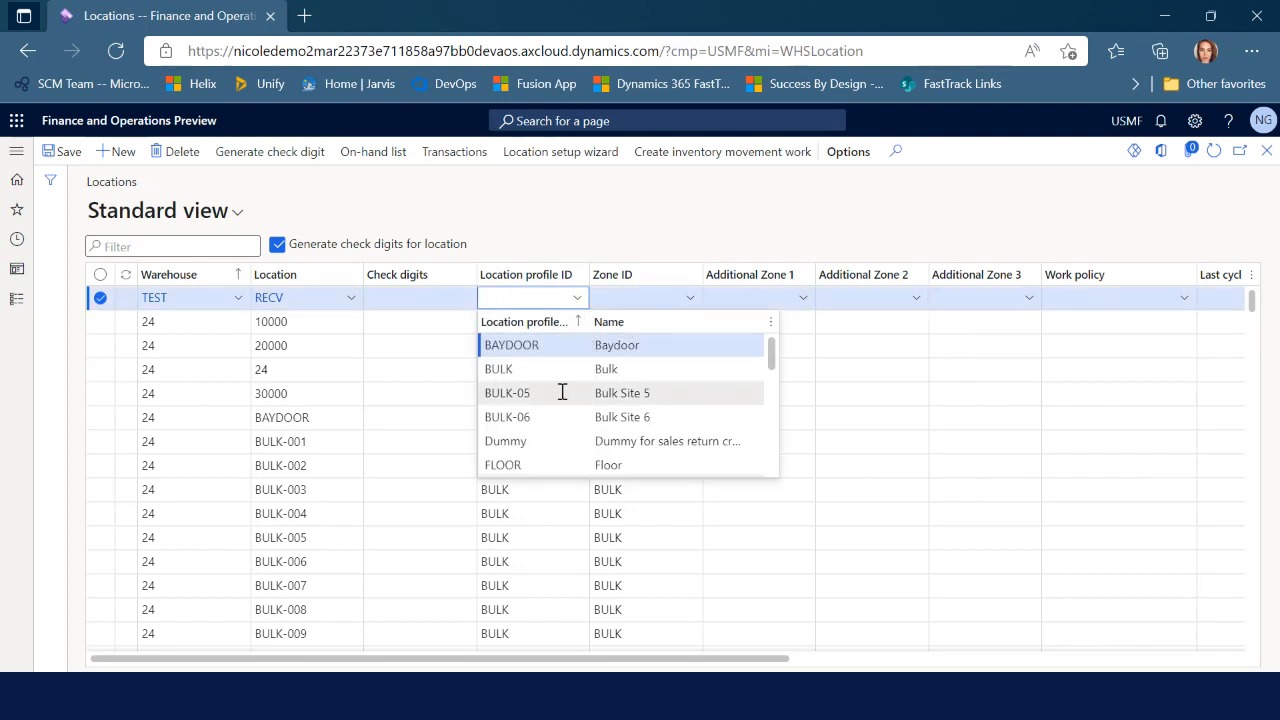
scroll(573, 440, "down", 5)
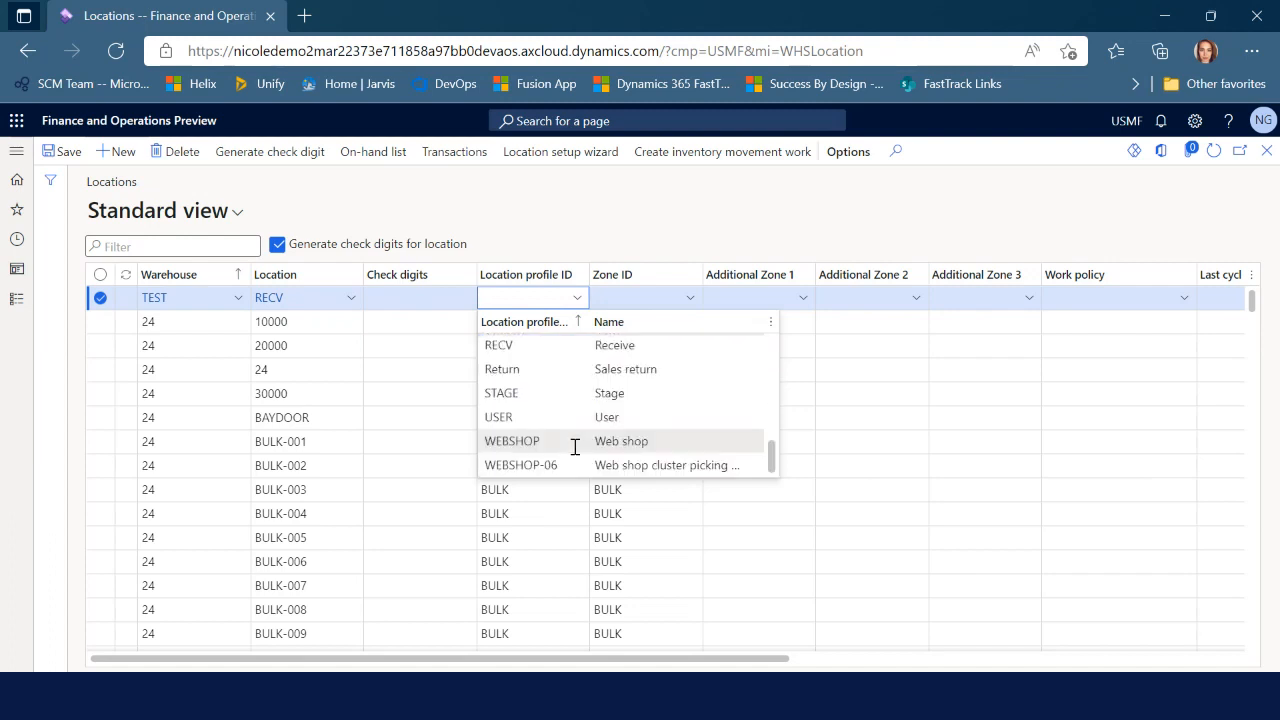
left_click(522, 345)
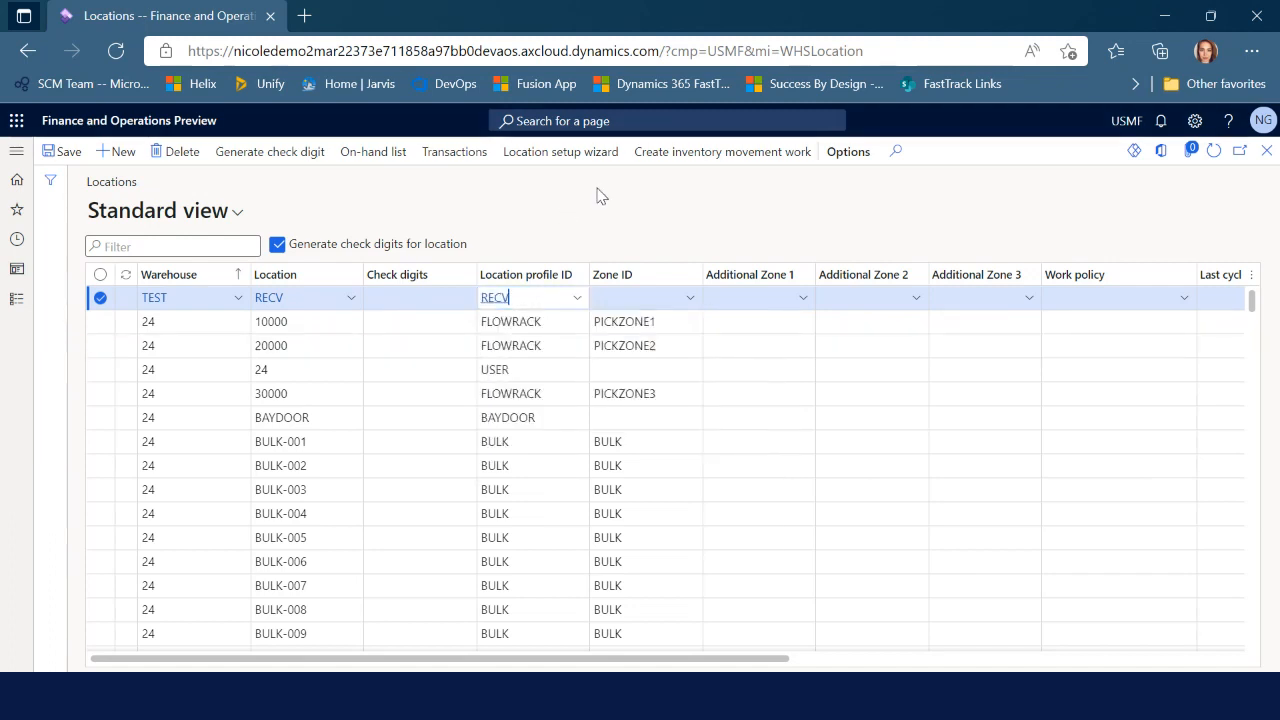
key("ctrl+s")
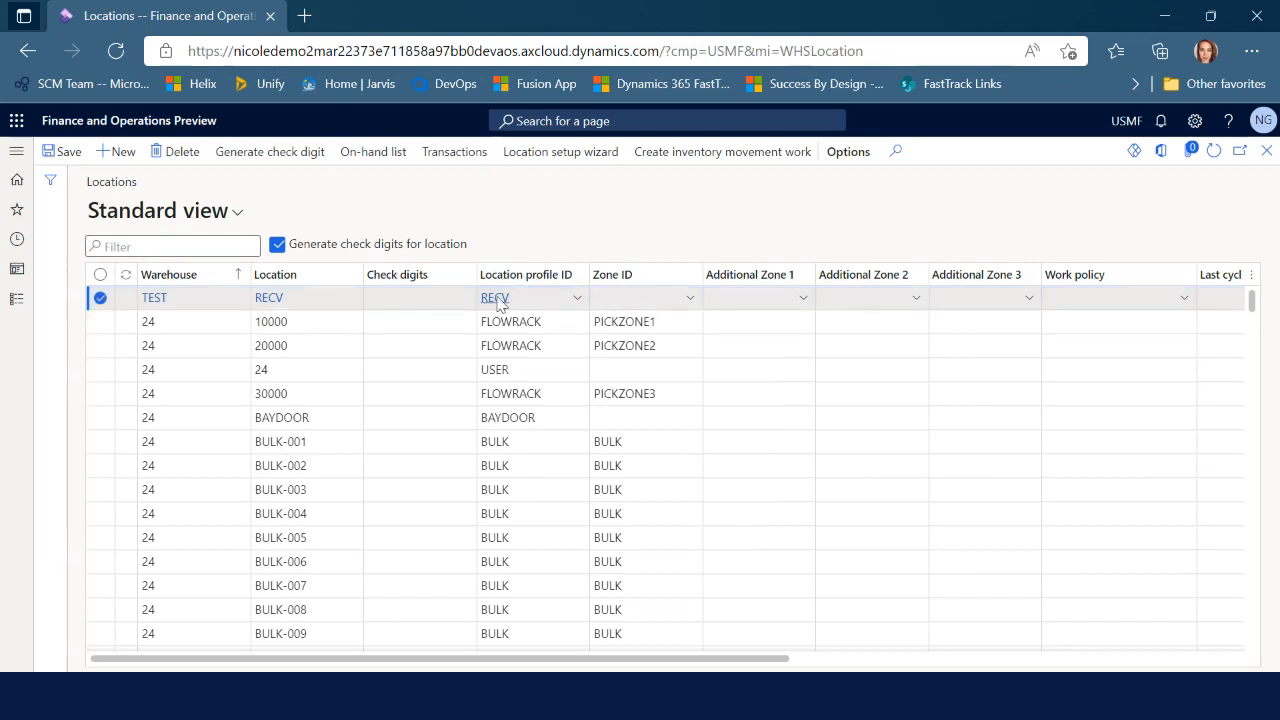
left_click(497, 298)
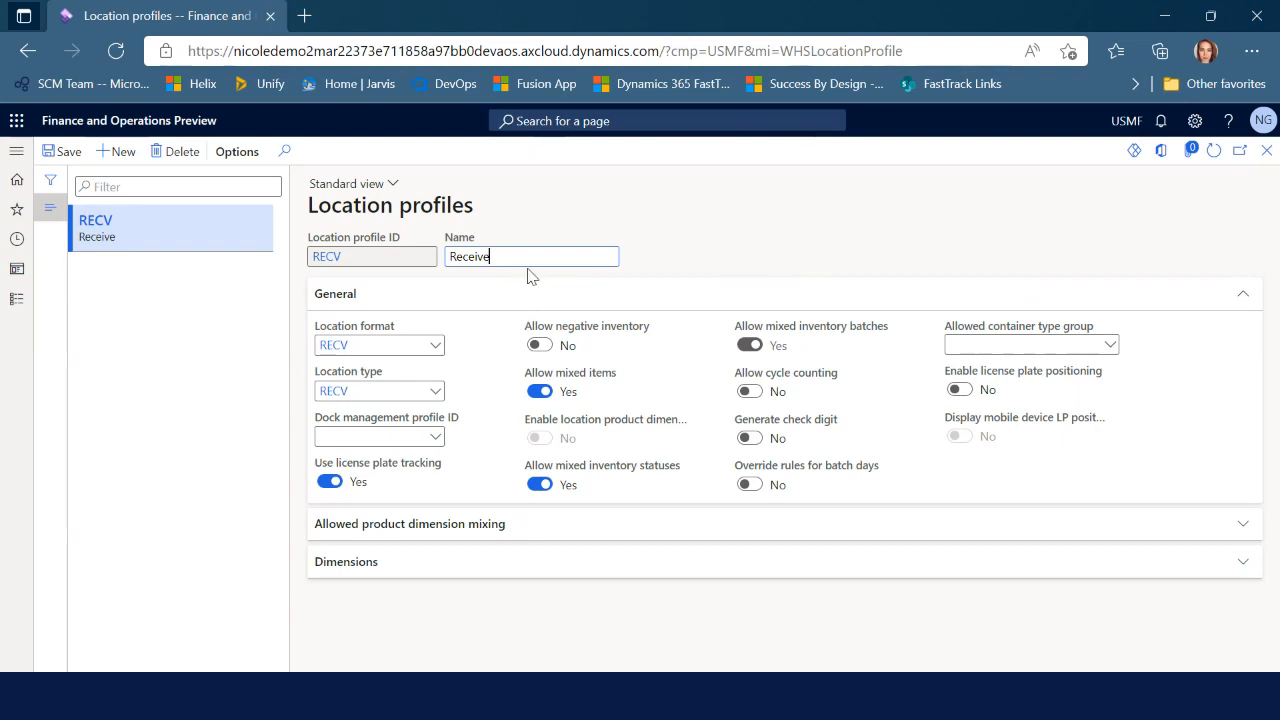
Review the RECV profile settings, including license plate tracking help, then close it
left_click(460, 262)
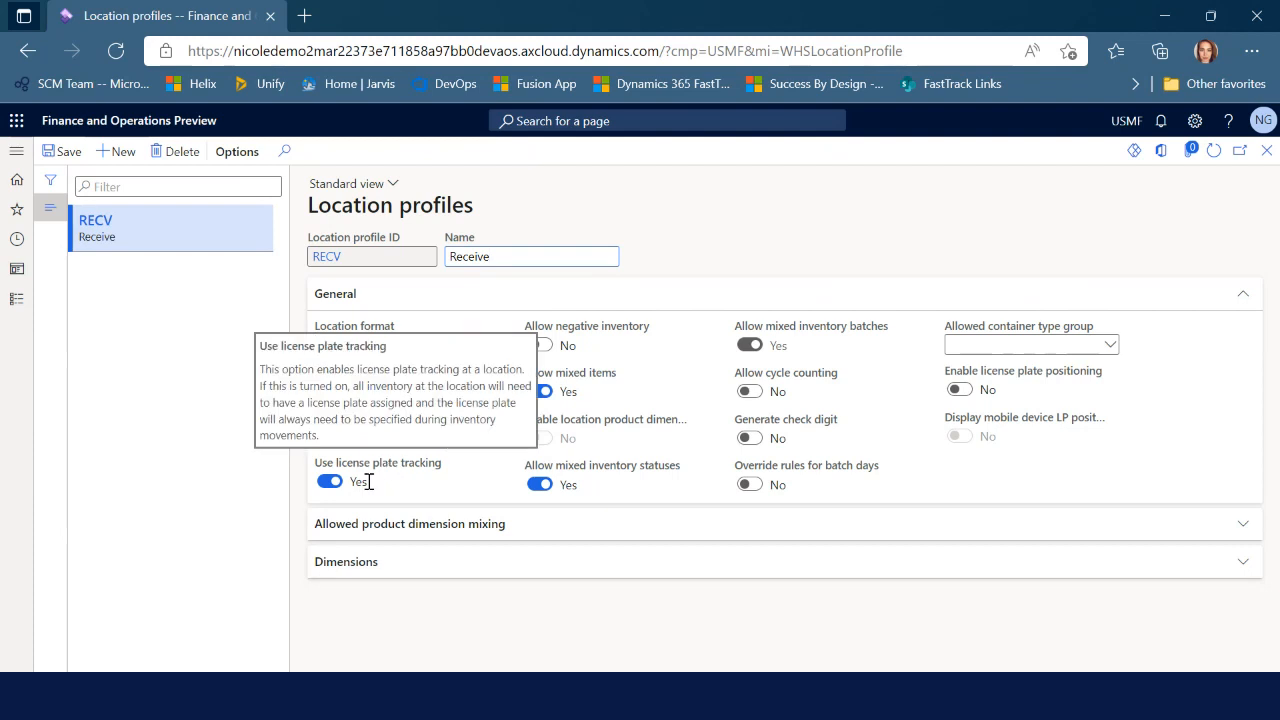
mouse_move(409, 473)
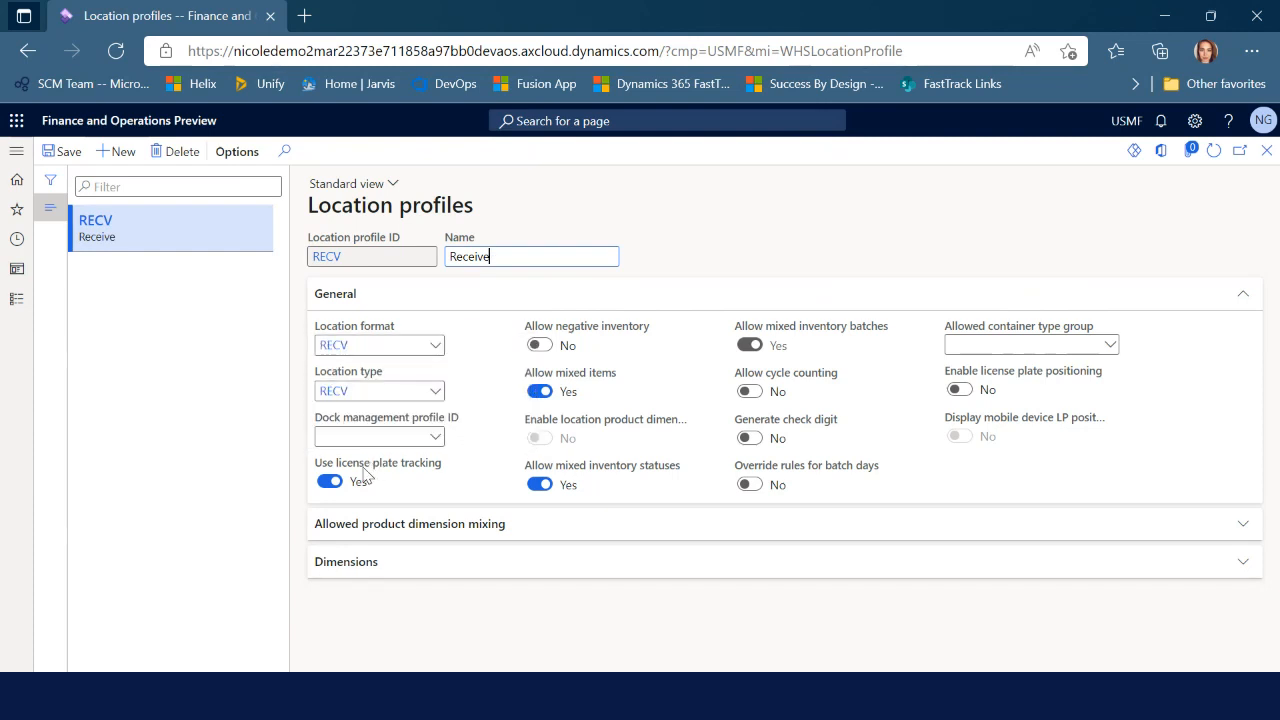
mouse_move(364, 476)
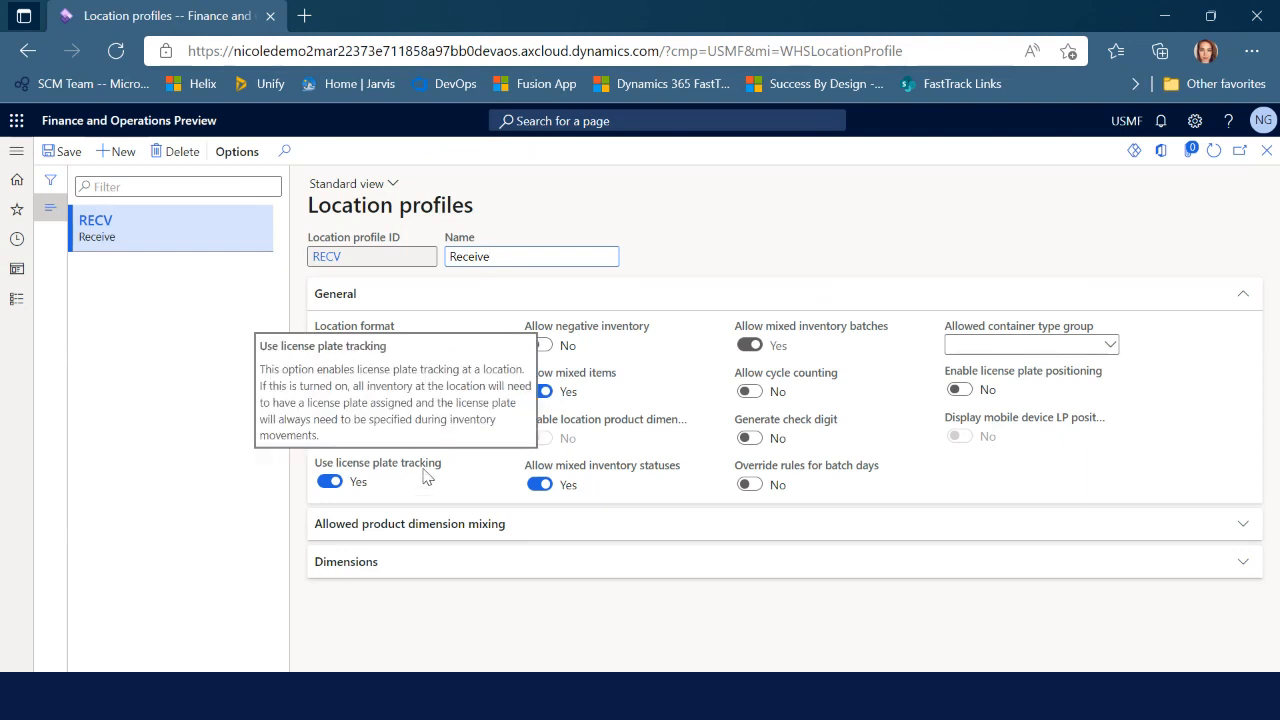
left_click(1266, 153)
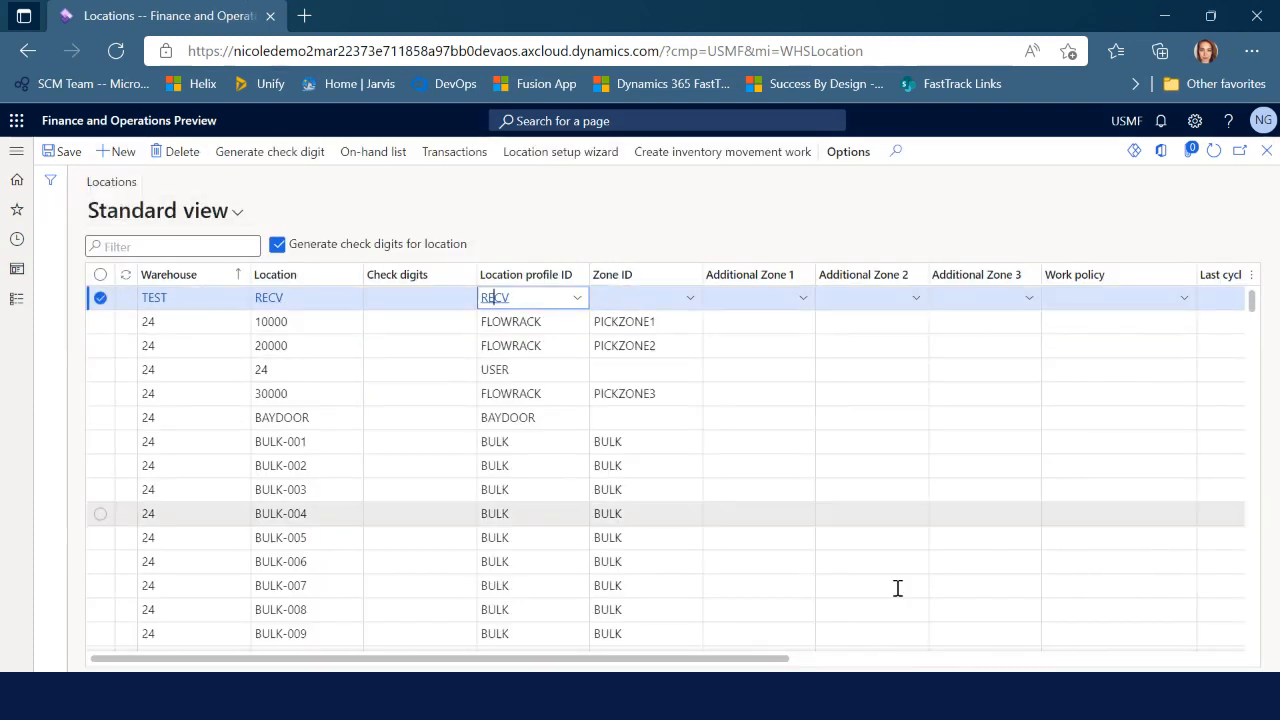
Add a new location BAYDOOR in warehouse TEST with the check digits cleared
left_click_drag(738, 660, 770, 664)
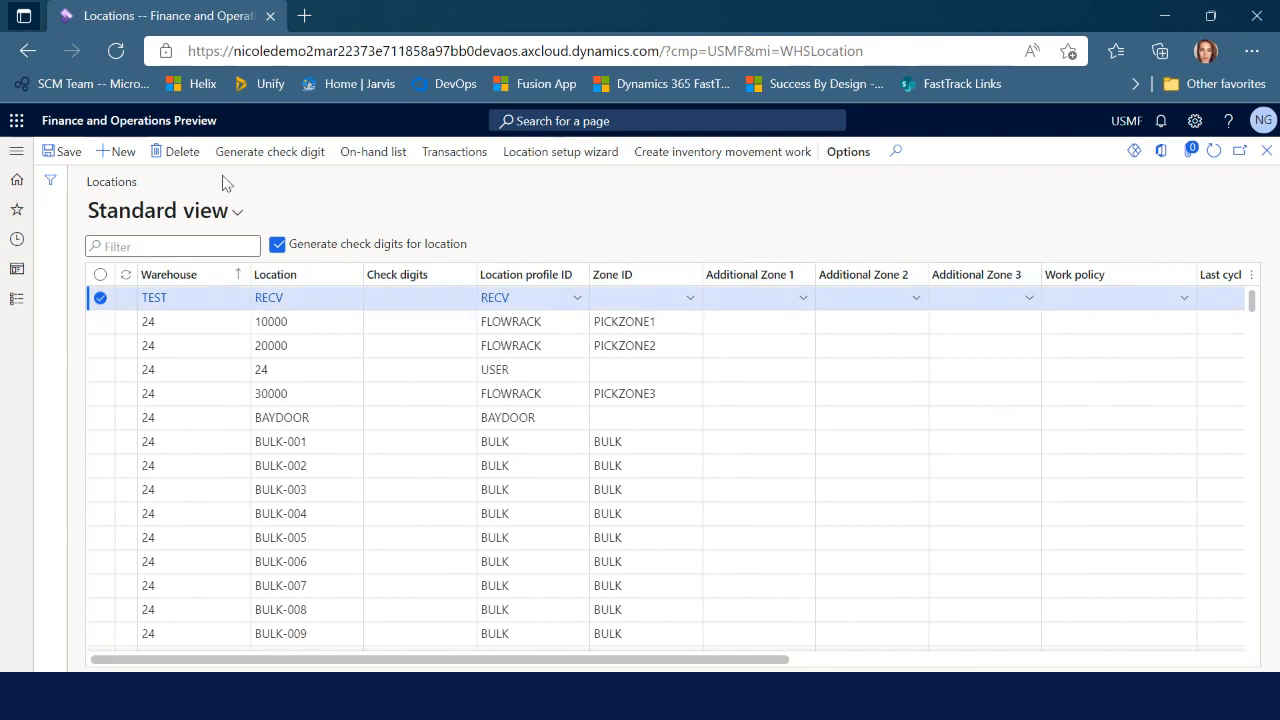
left_click(118, 155)
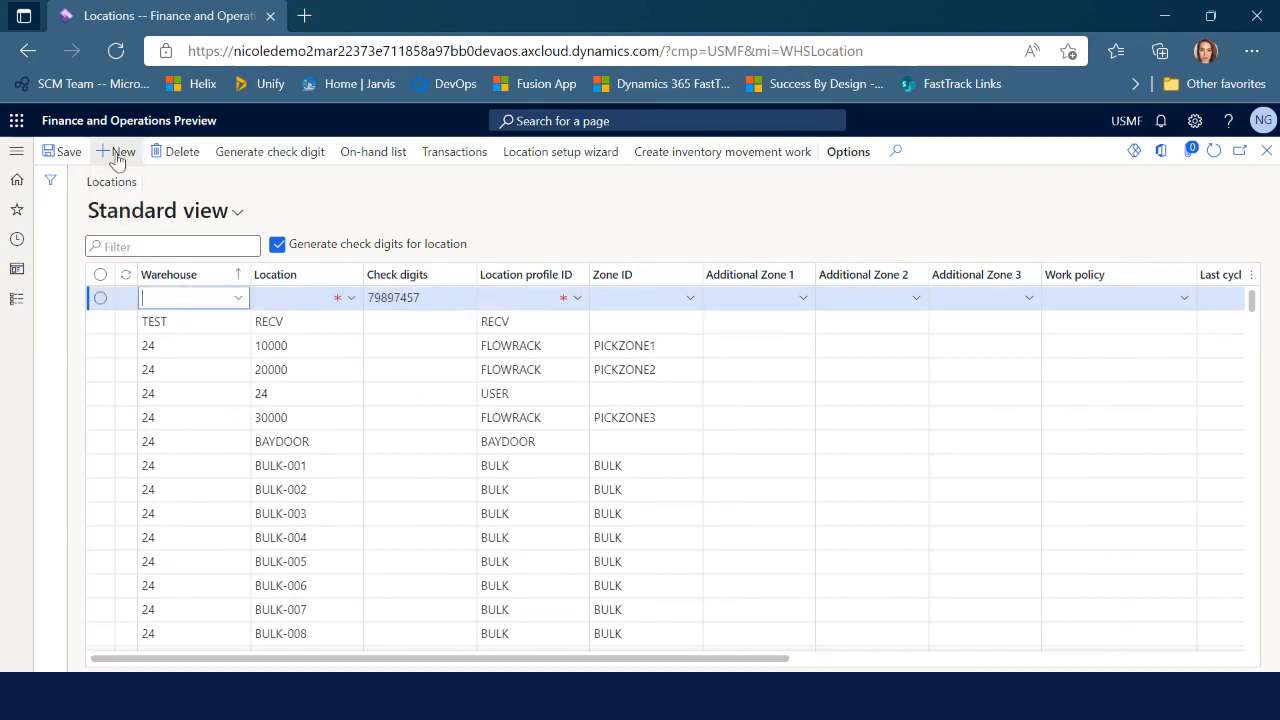
left_click(238, 299)
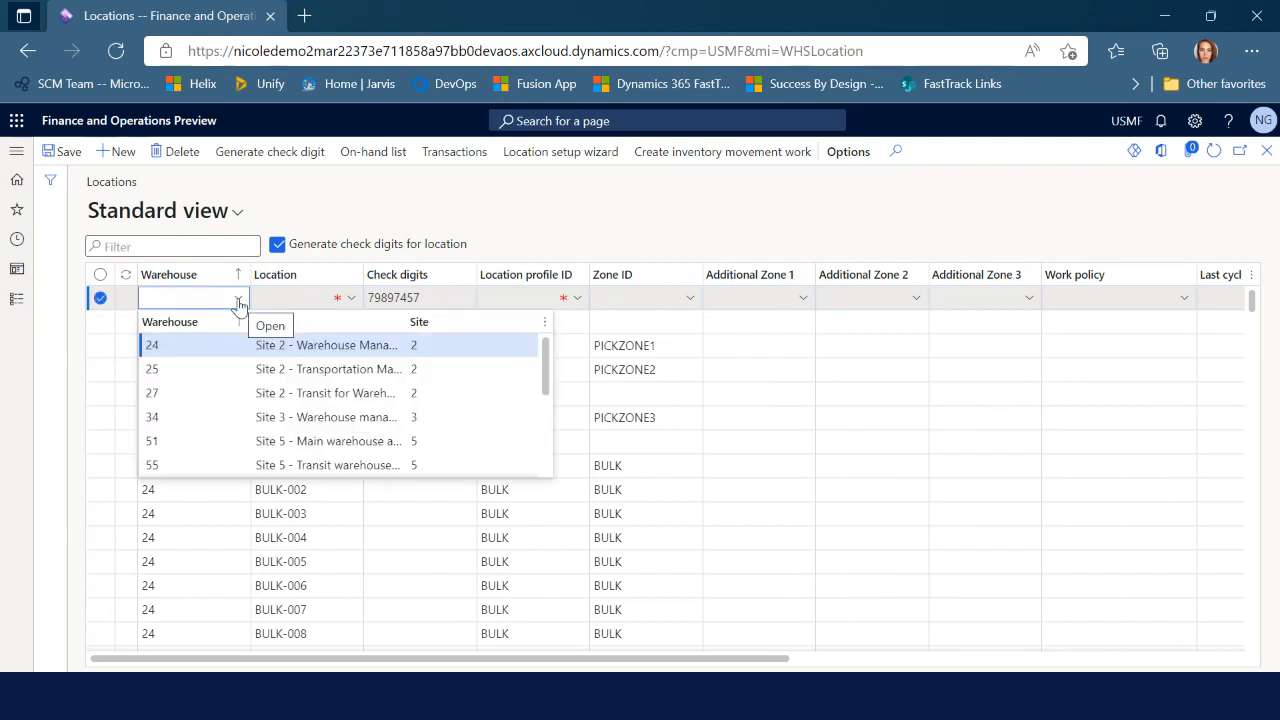
type("Test")
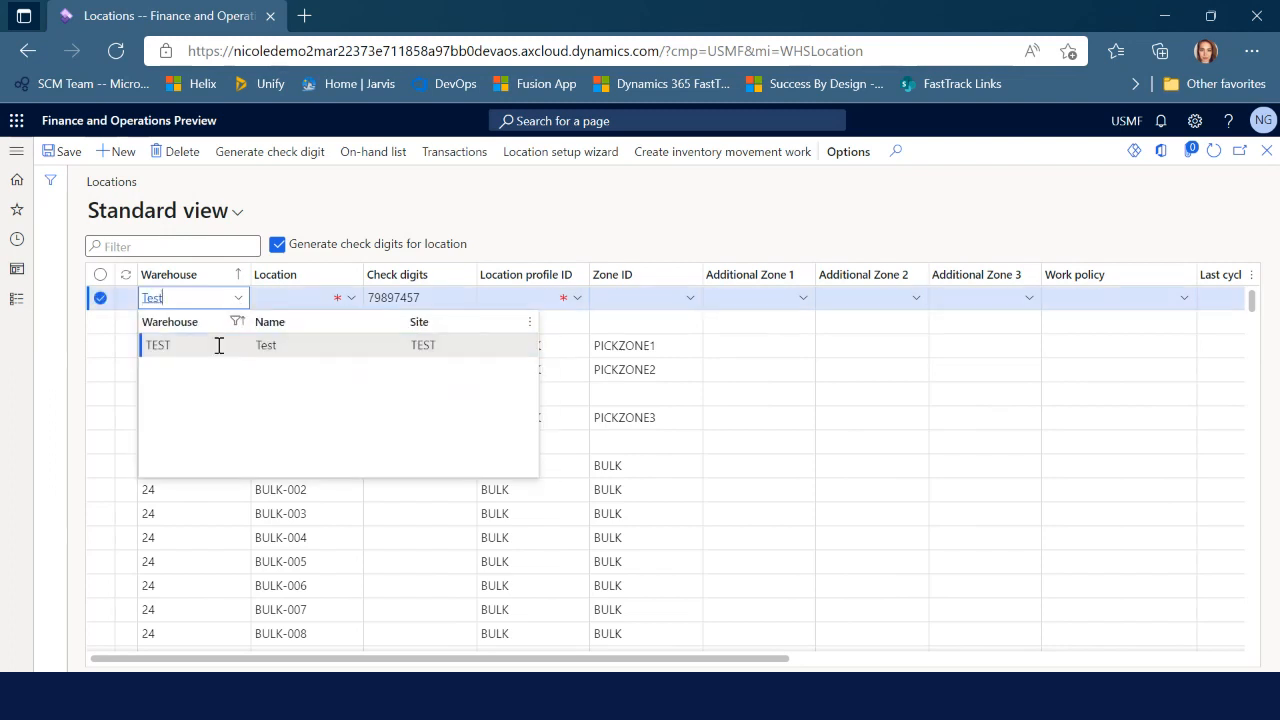
key("Tab")
type("BAY")
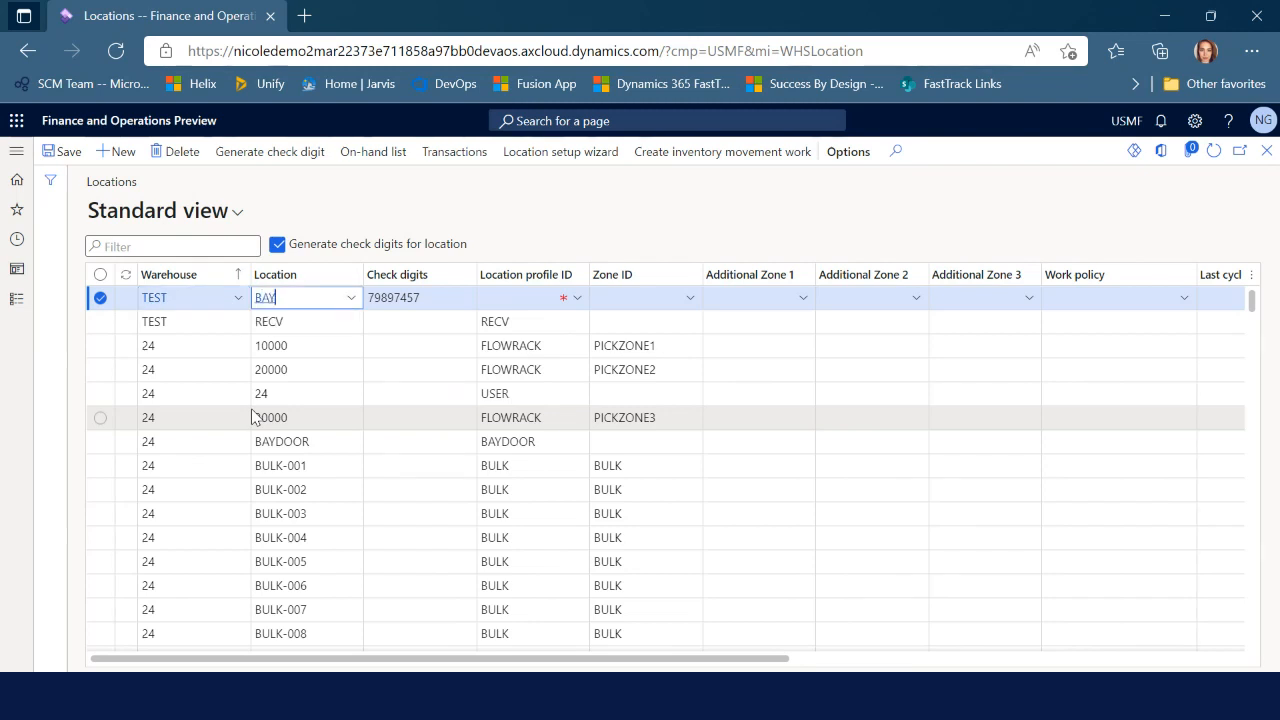
type("DOOR")
key("Tab")
key("BackSpace")
Assign location profile BAYDOOR and open that profile's details
key("Tab")
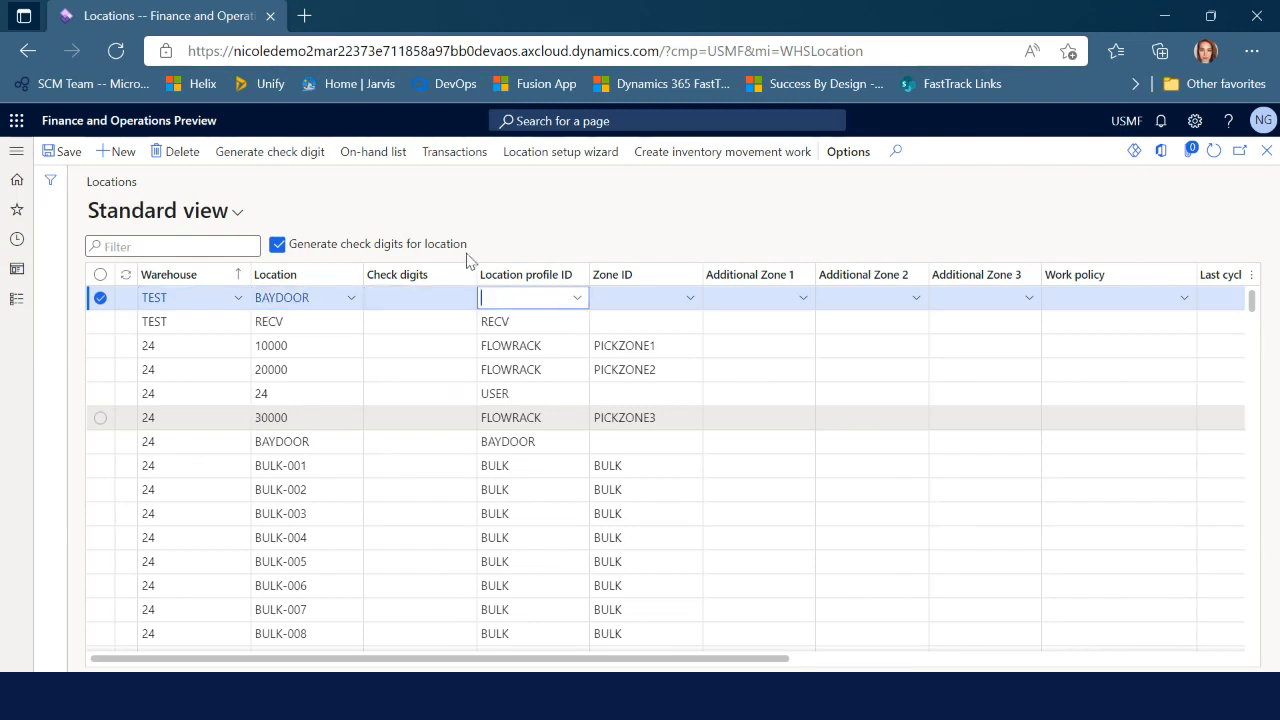
left_click(577, 297)
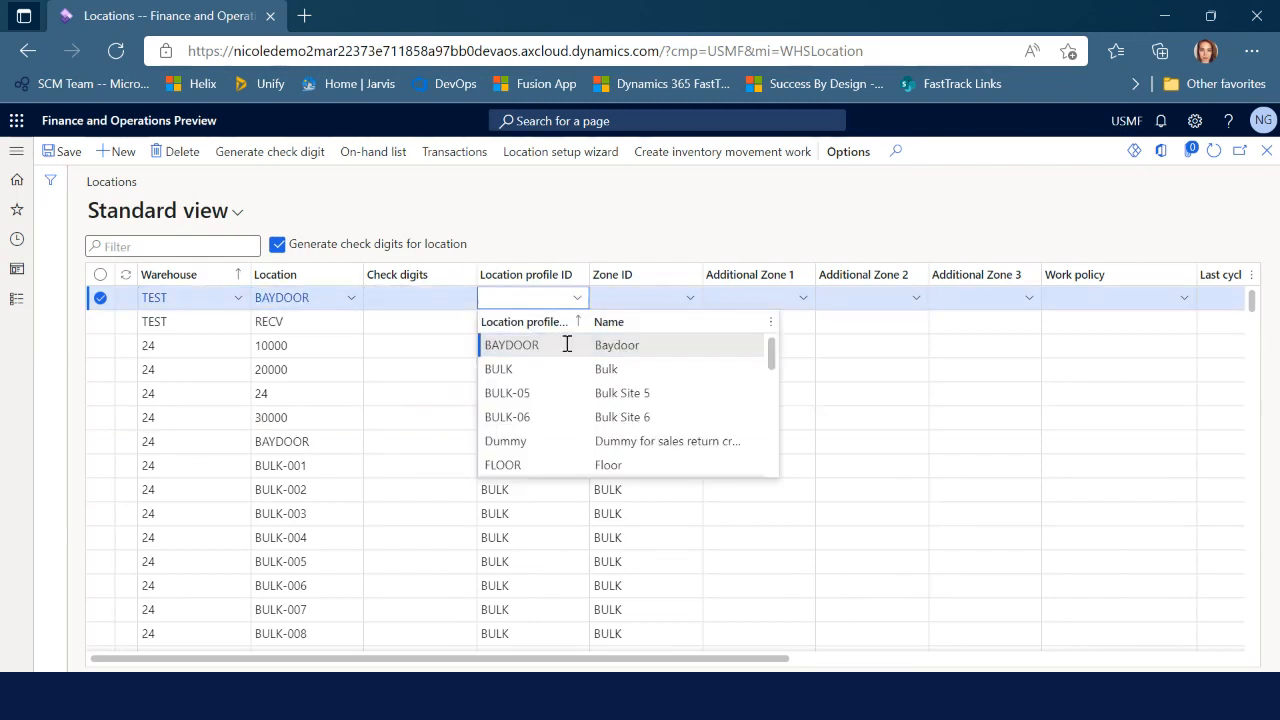
left_click(566, 344)
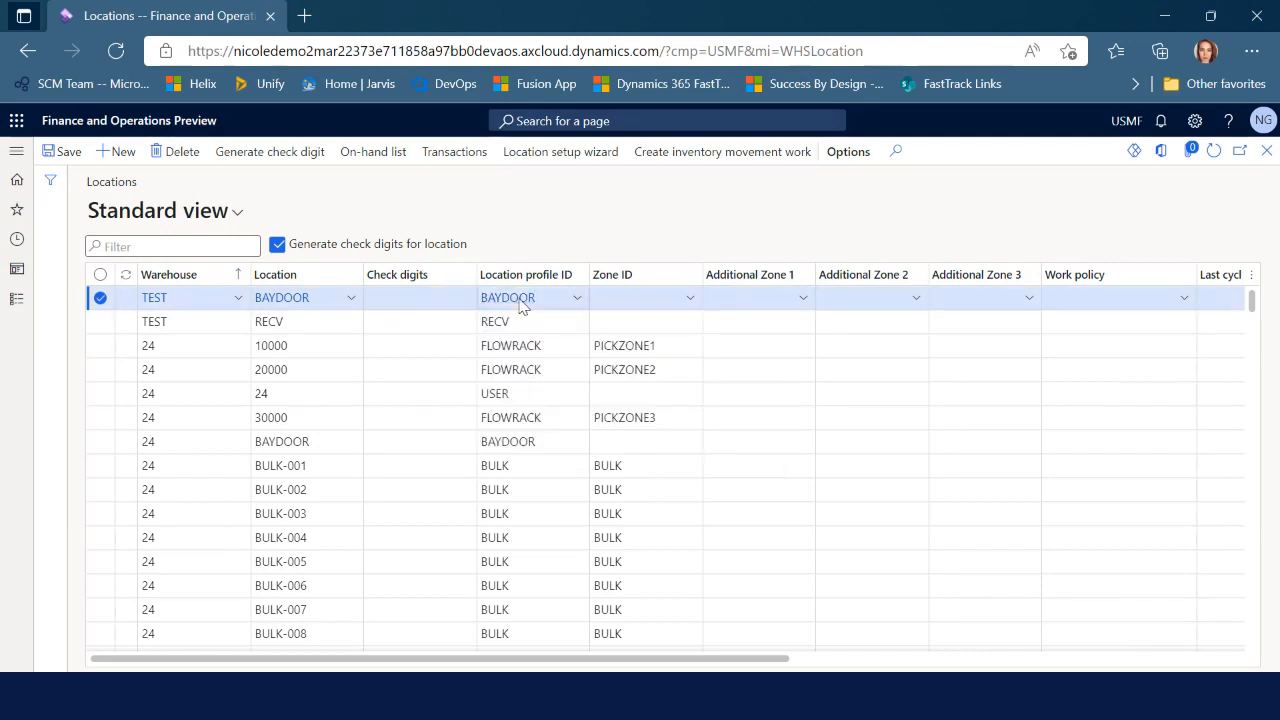
left_click(519, 300)
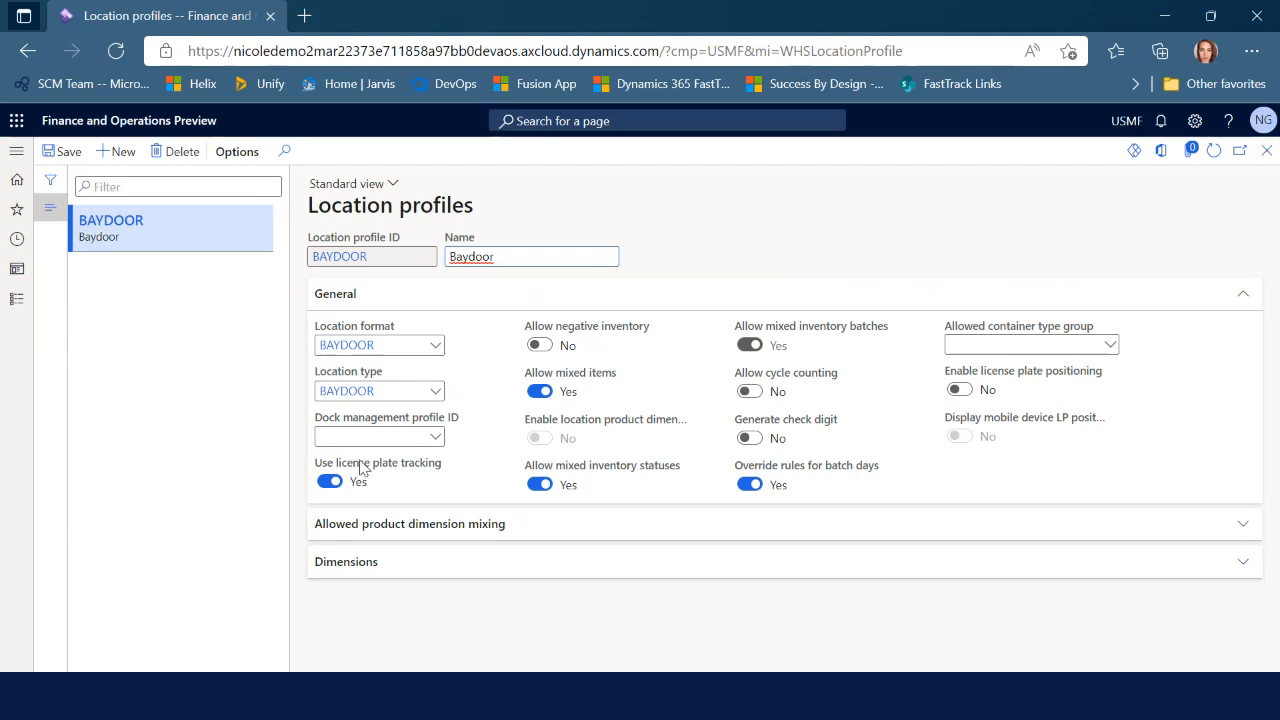
Look over the BAYDOOR profile settings and close it to return to Locations
left_click(335, 391)
left_click(832, 226)
left_click(1266, 151)
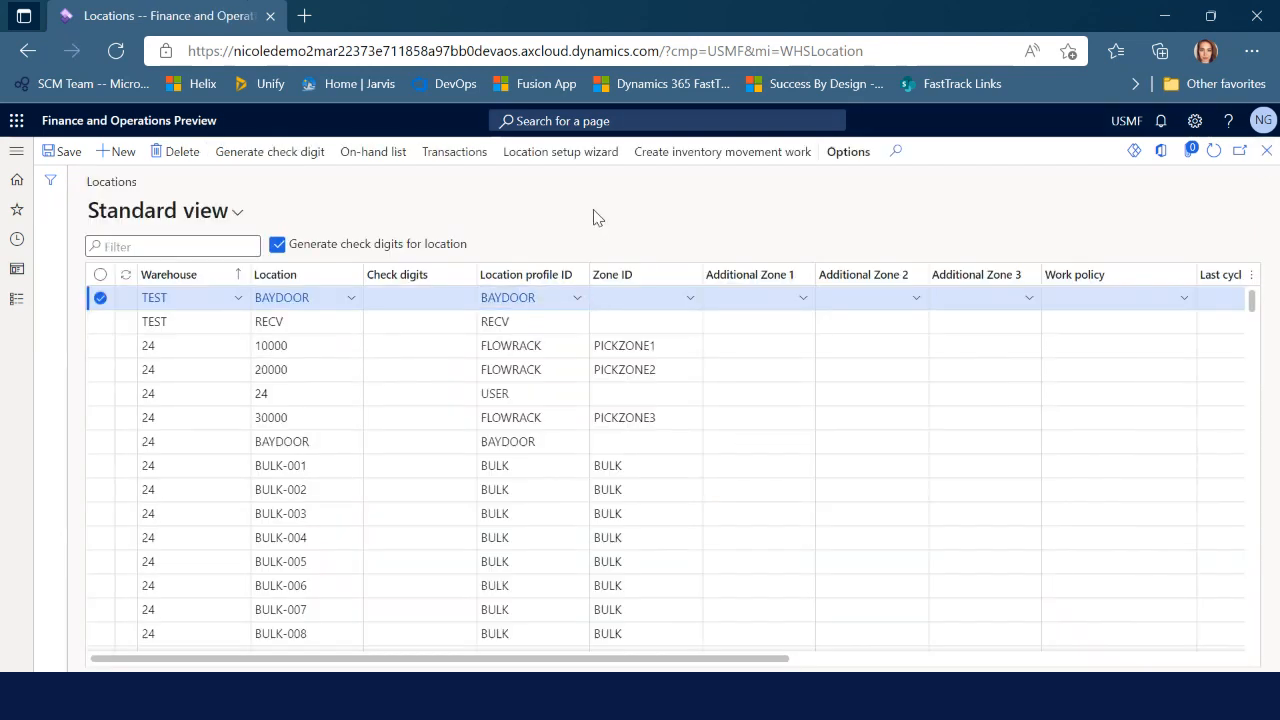
Start the Location setup wizard with warehouse TEST and location profile NO LP
left_click(548, 153)
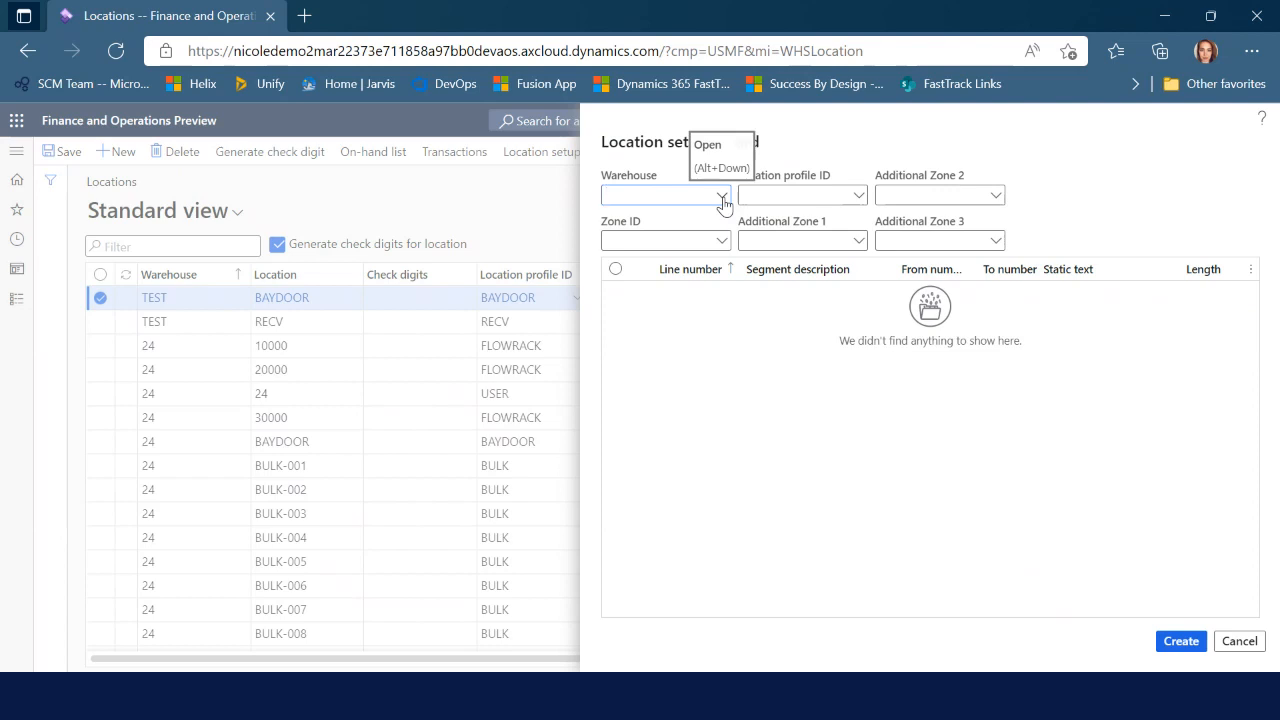
left_click(721, 197)
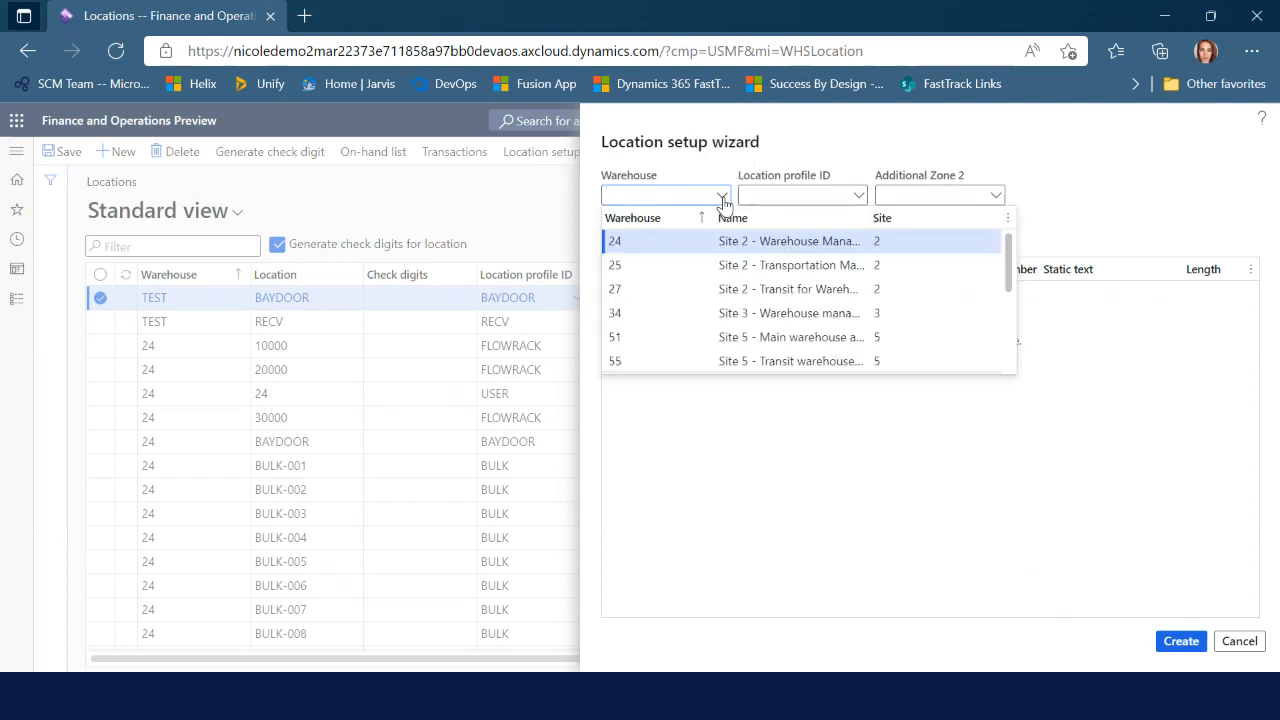
type("TEST")
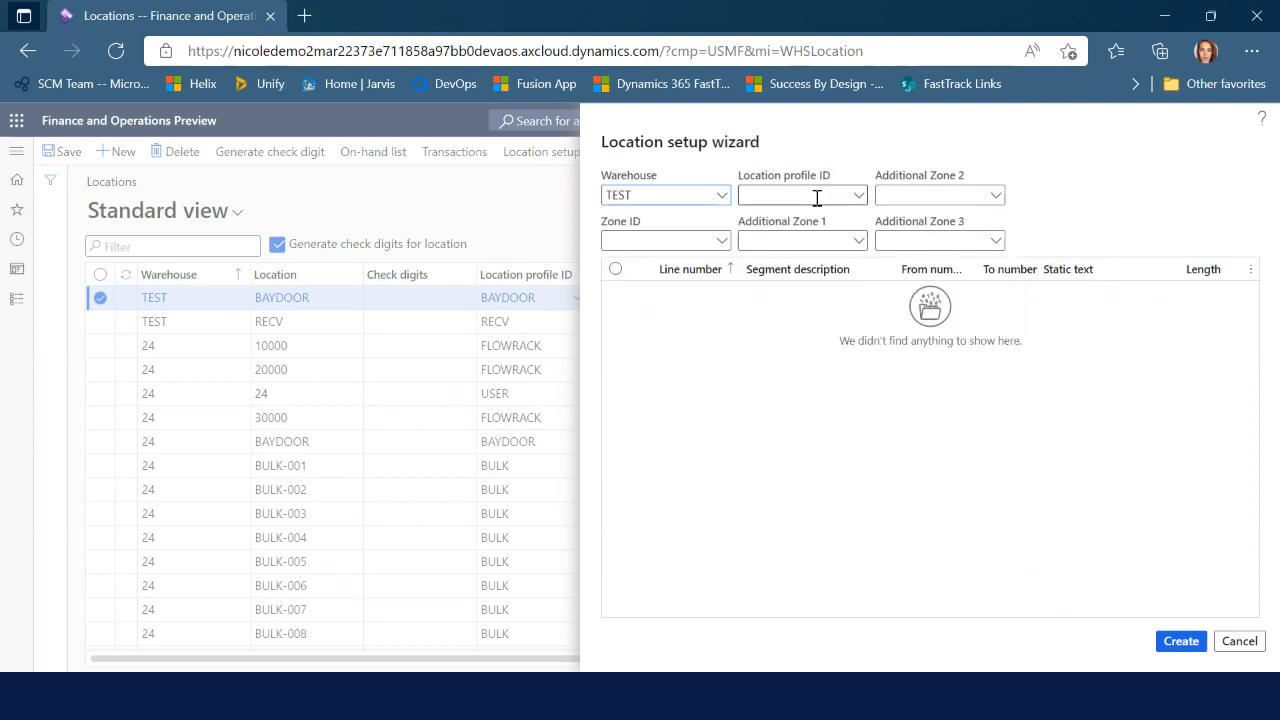
left_click(861, 196)
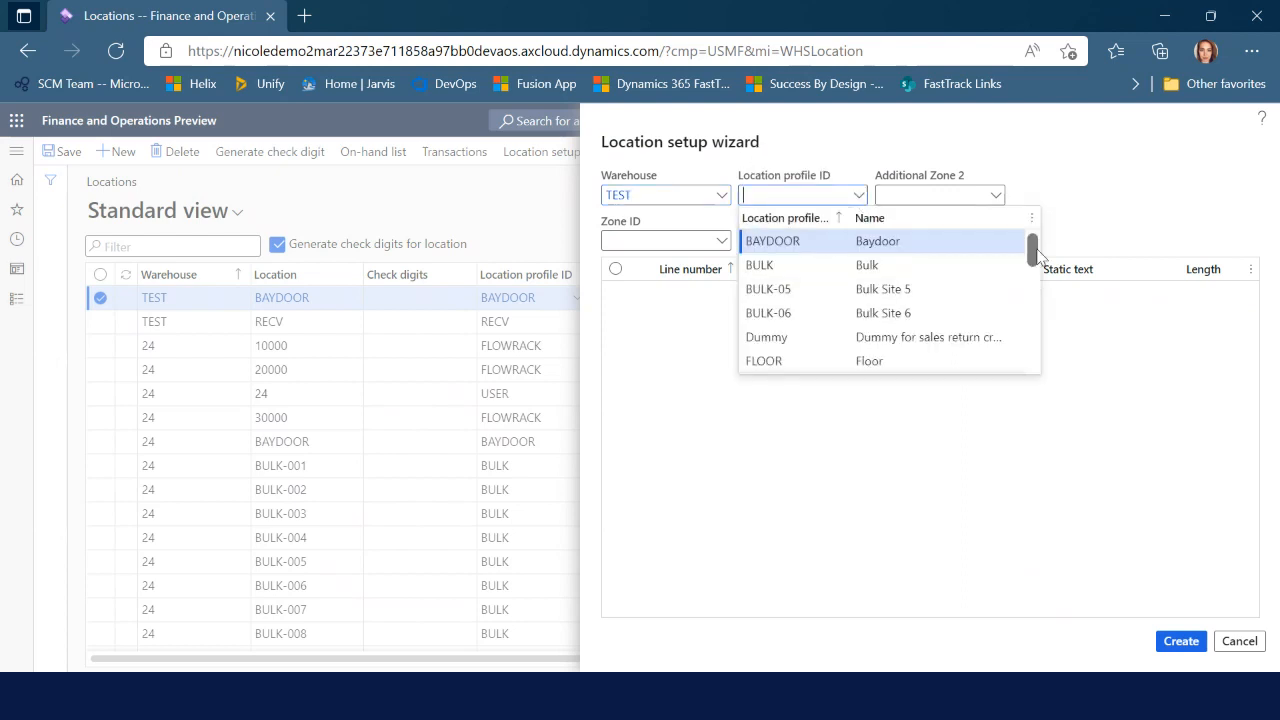
left_click_drag(1038, 250, 1034, 297)
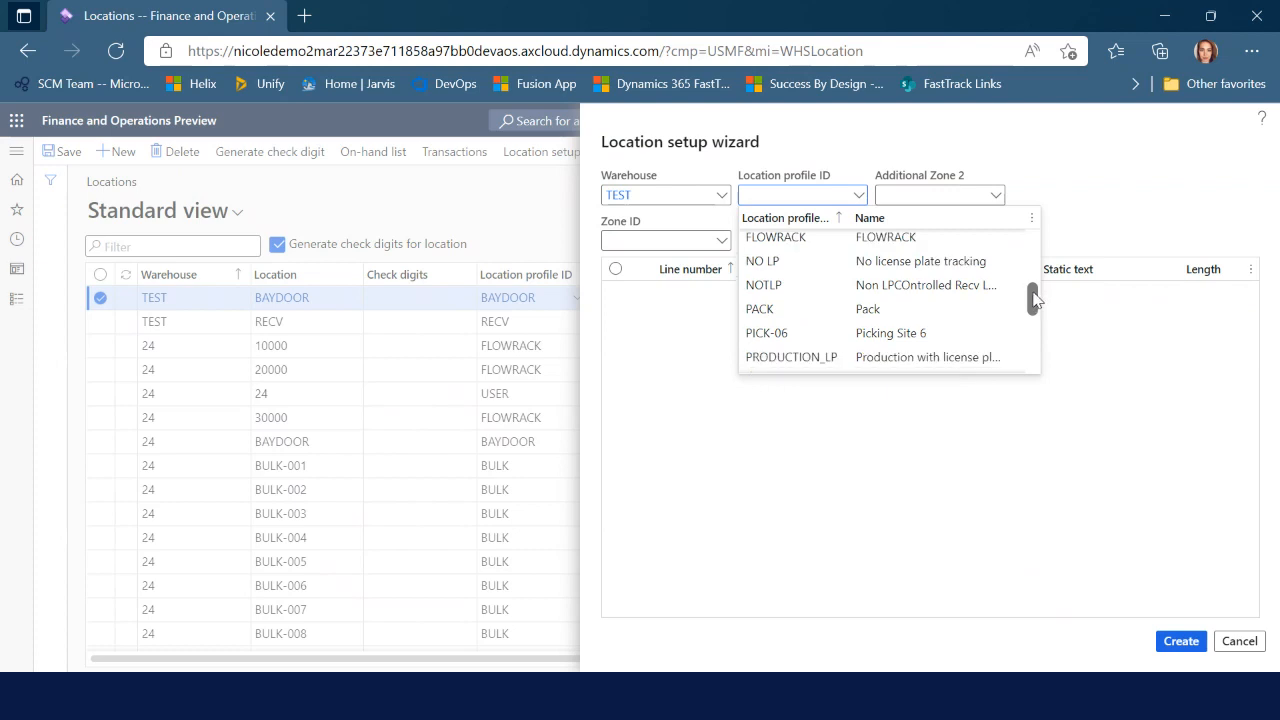
left_click(820, 264)
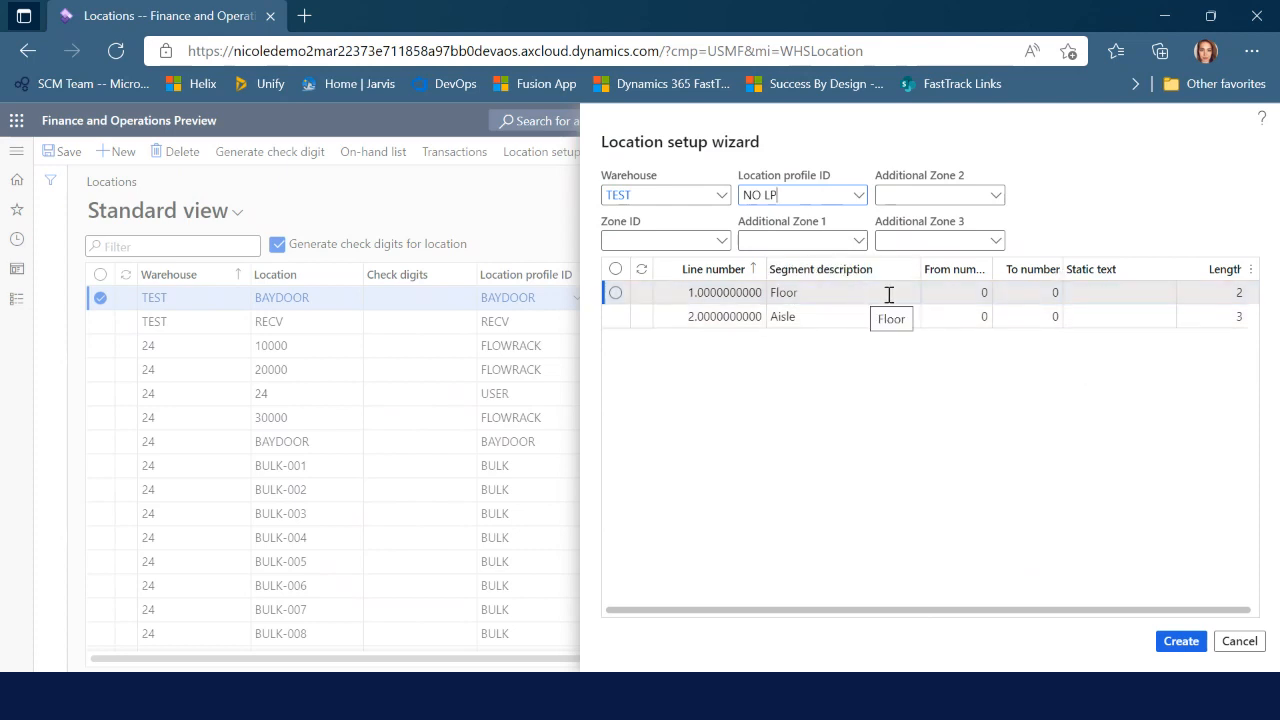
Set the Floor segment to FL with aisles 1 to 24, then create the locations
left_click(1136, 291)
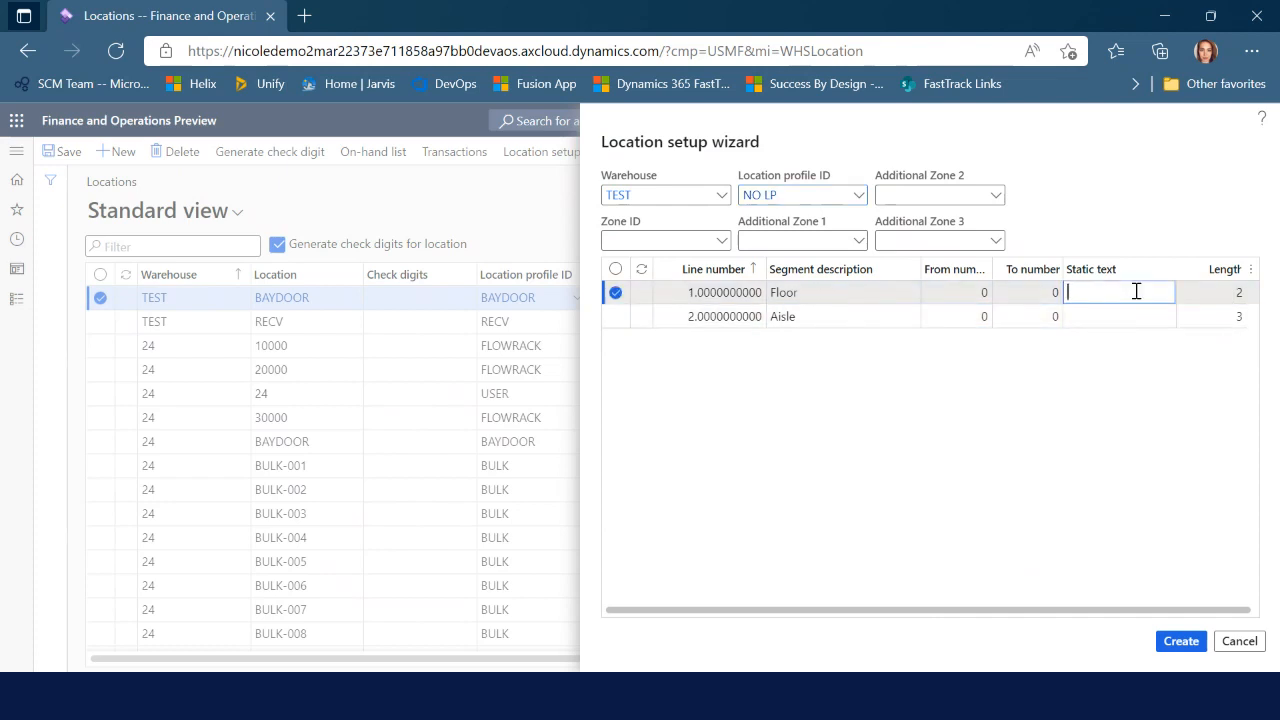
type("FL")
left_click(984, 317)
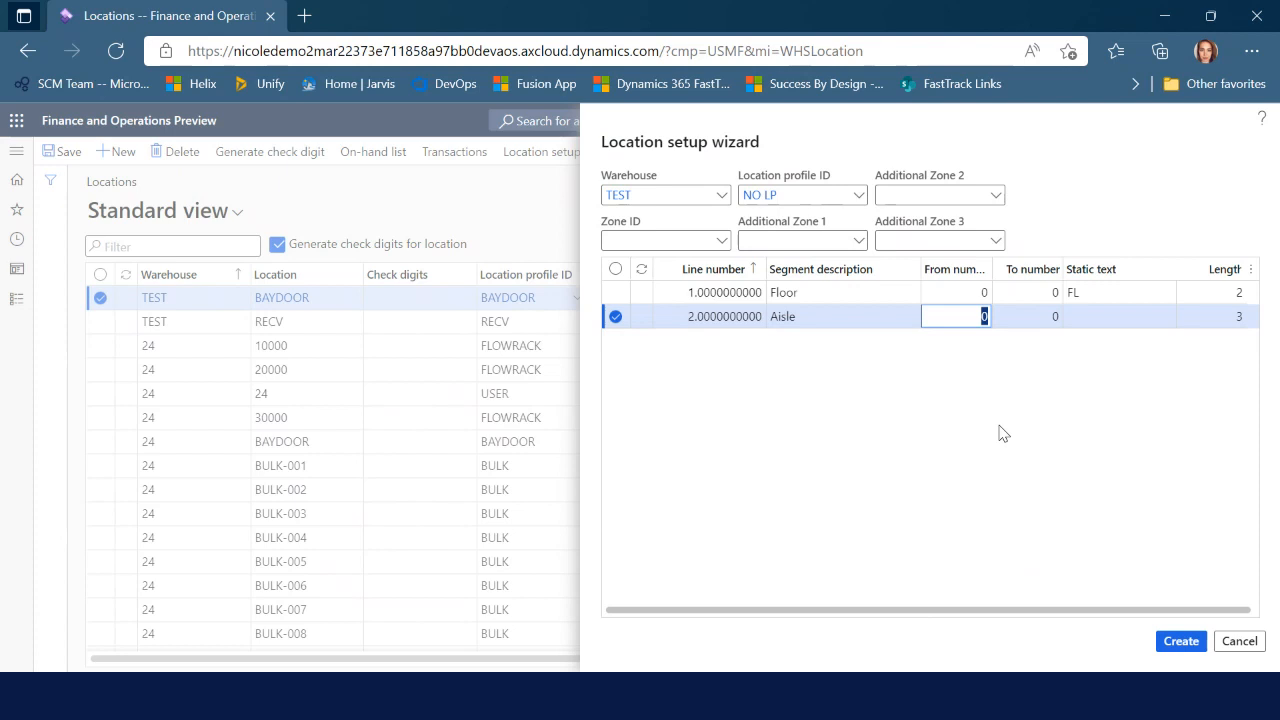
type("1")
key("Tab")
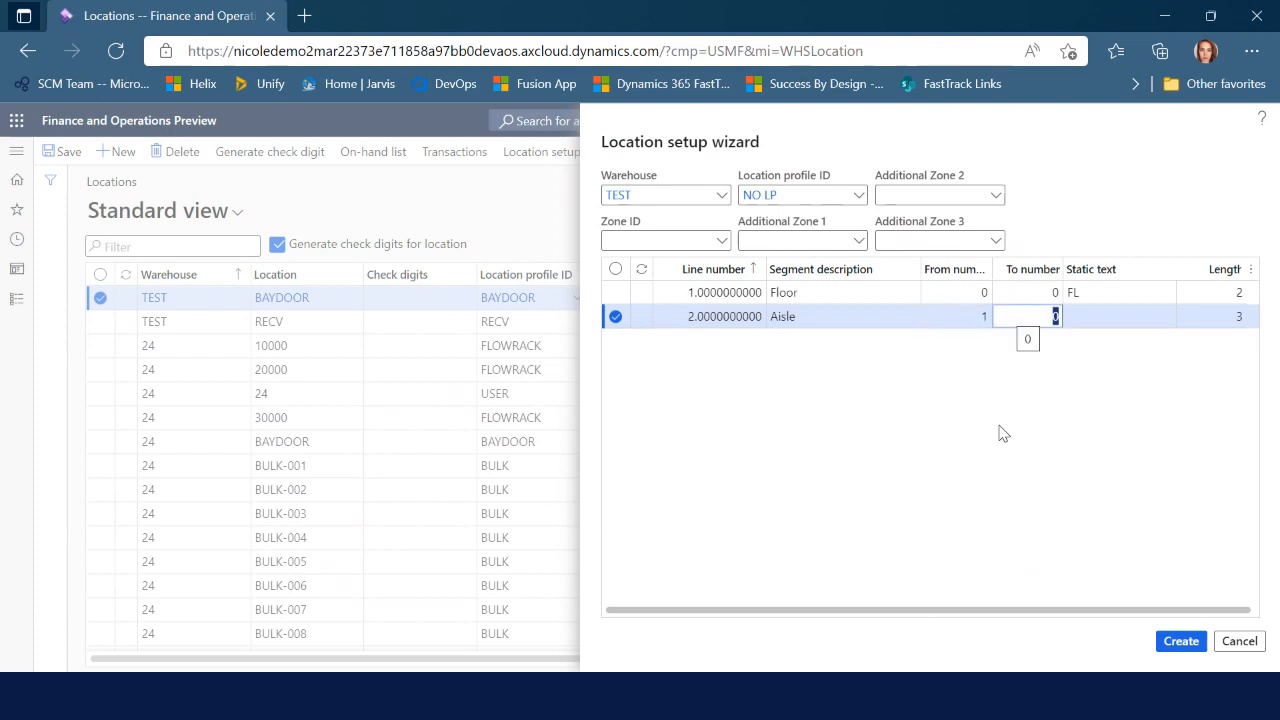
type("24")
key("Tab")
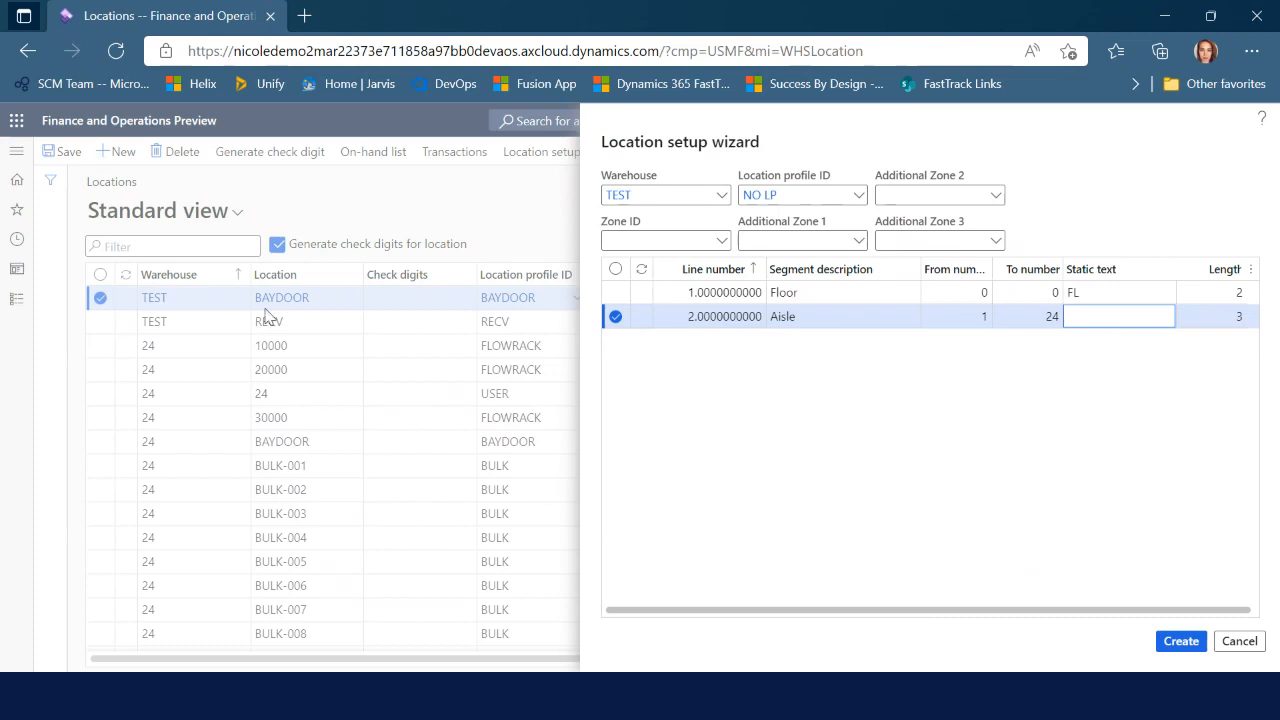
left_click(1184, 645)
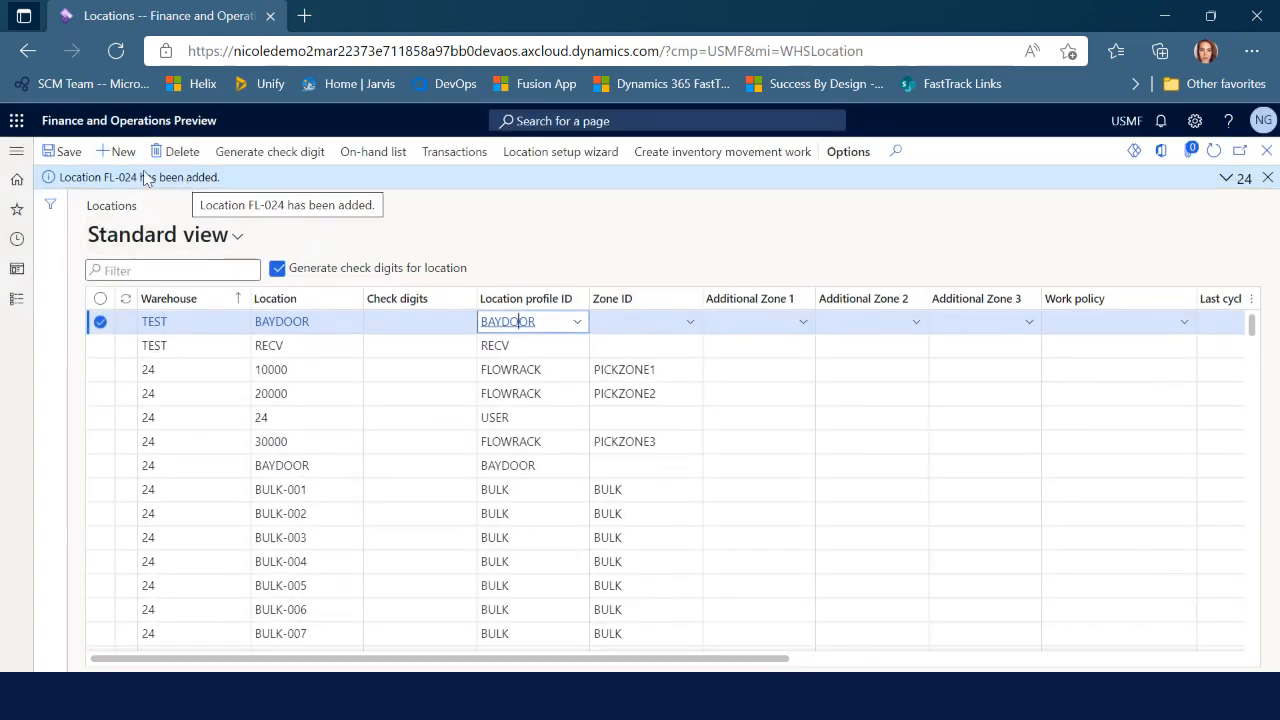
Filter locations to warehouse TEST, check FL-001 through FL-024, and close Locations
left_click(1266, 178)
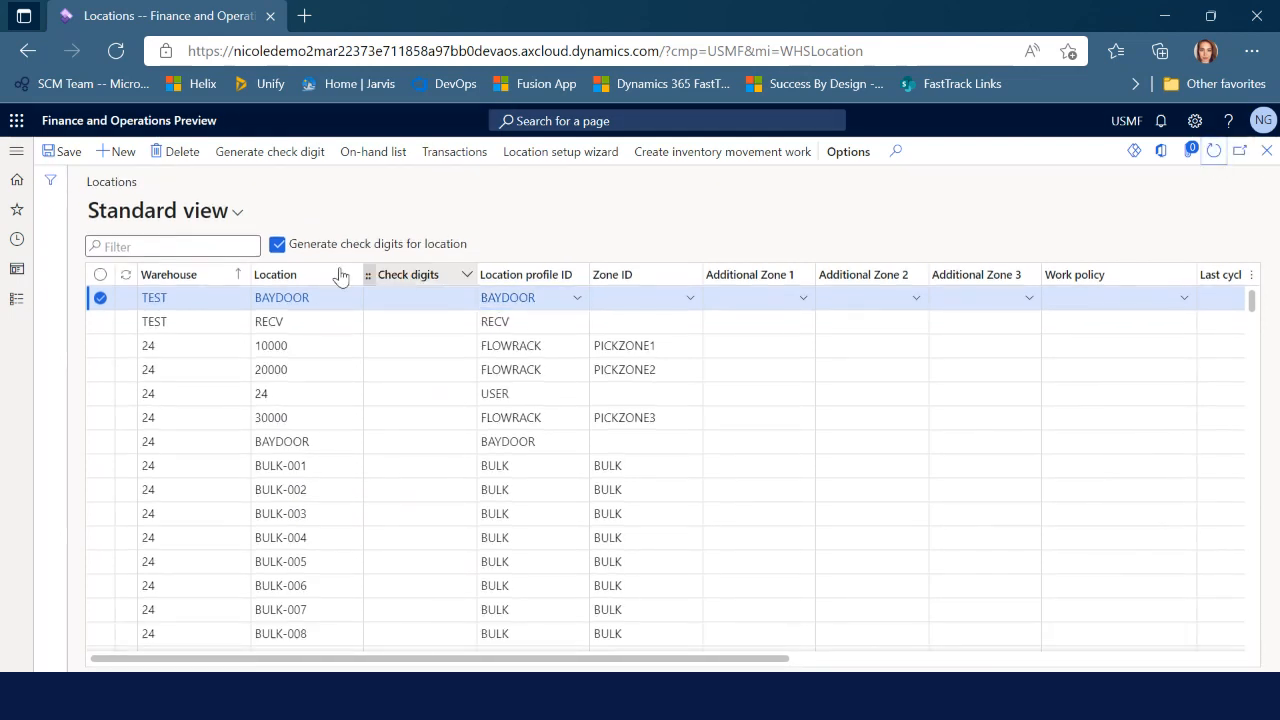
left_click(198, 274)
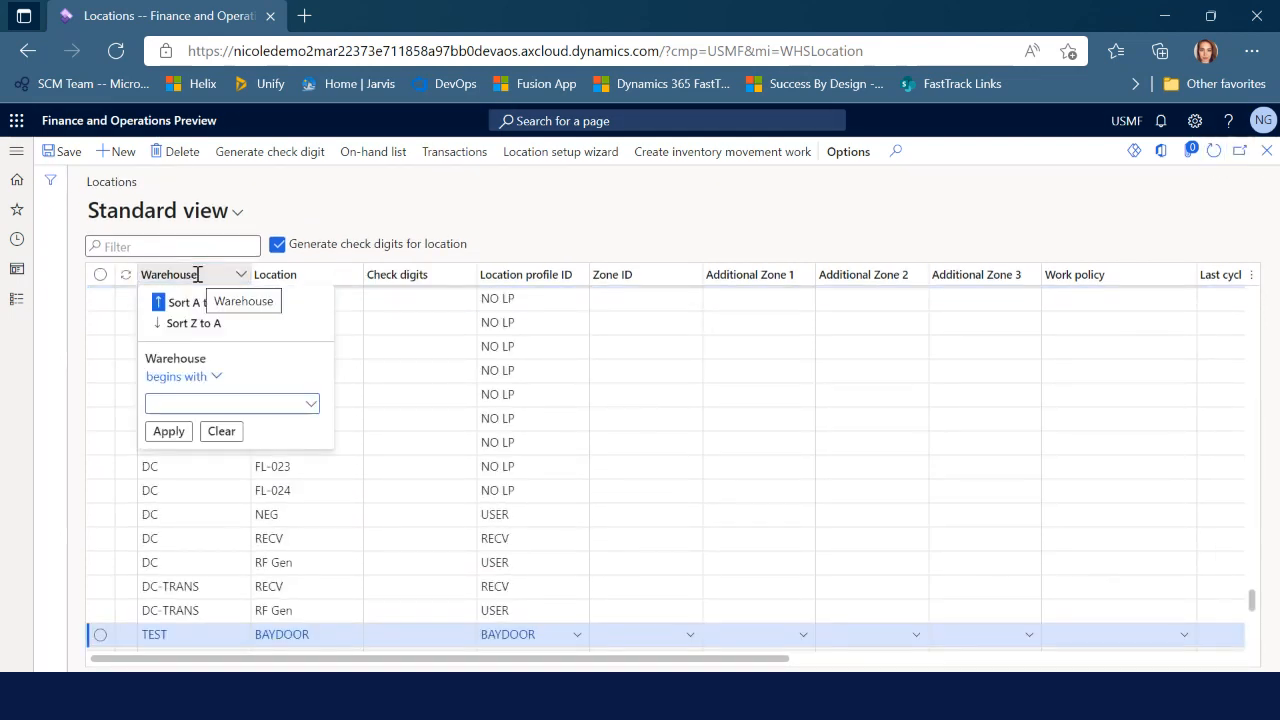
type("test")
key("Return")
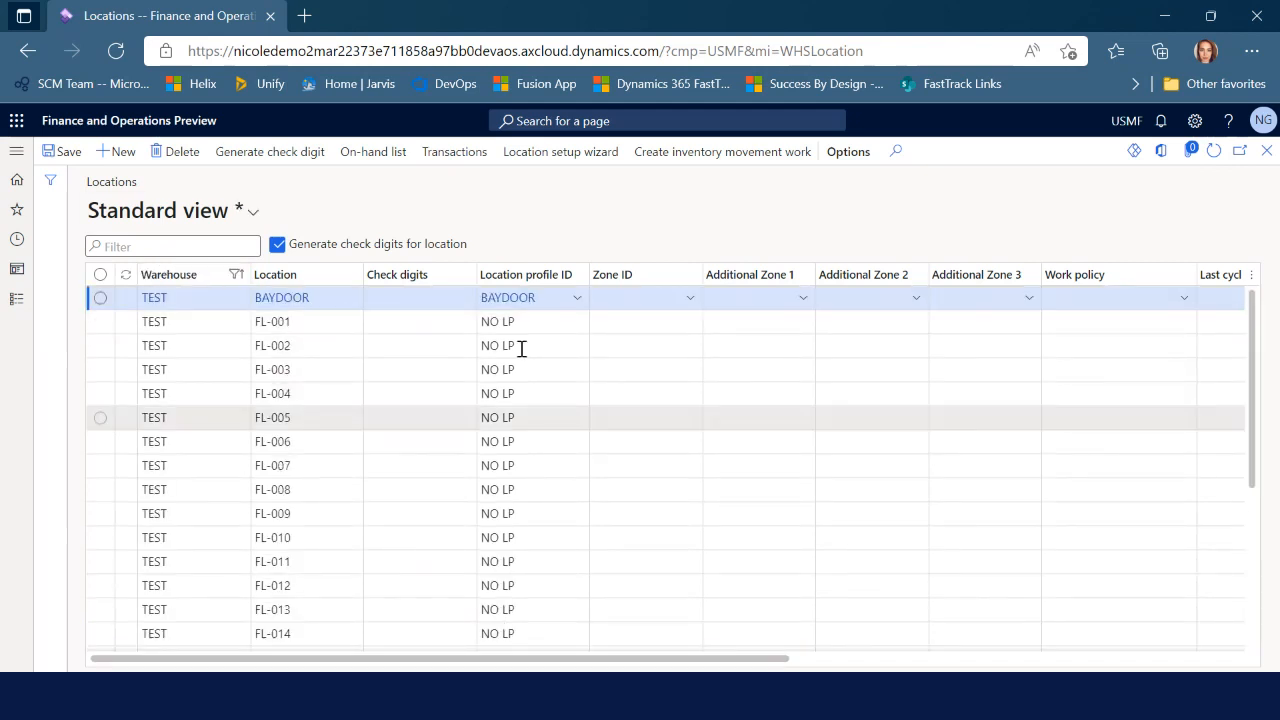
scroll(546, 514, "down", 3)
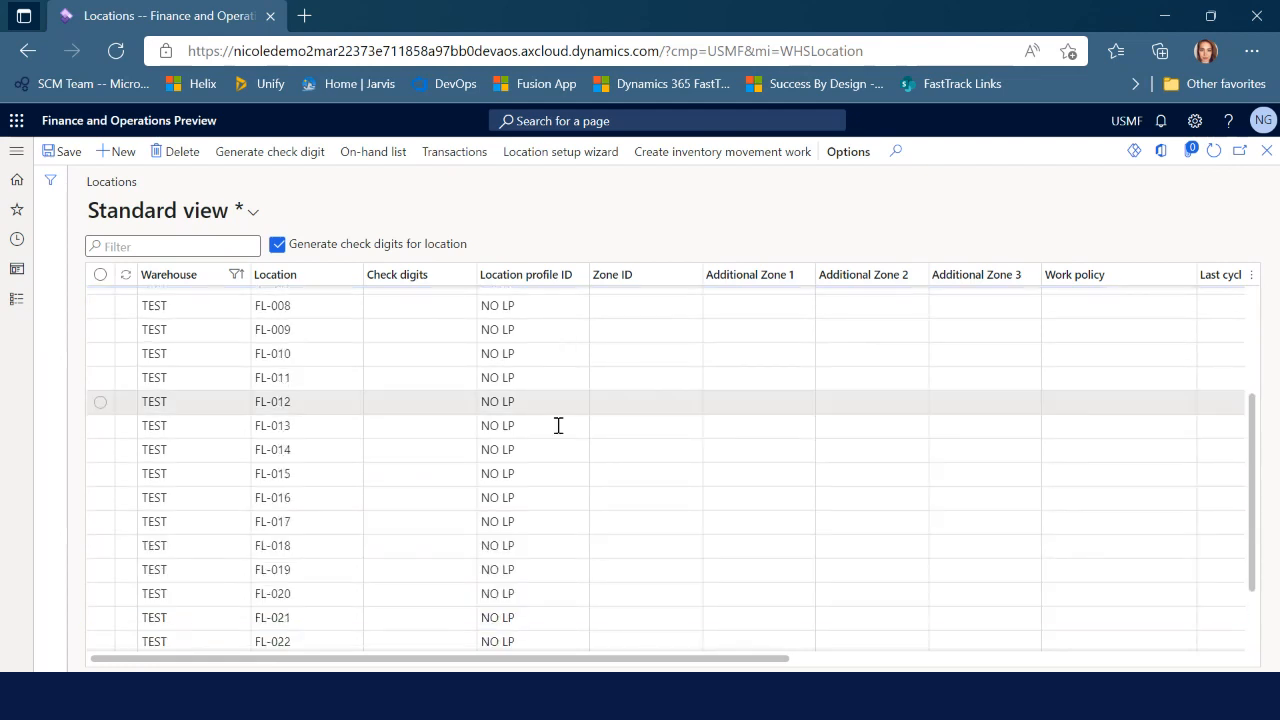
scroll(560, 435, "down", 1)
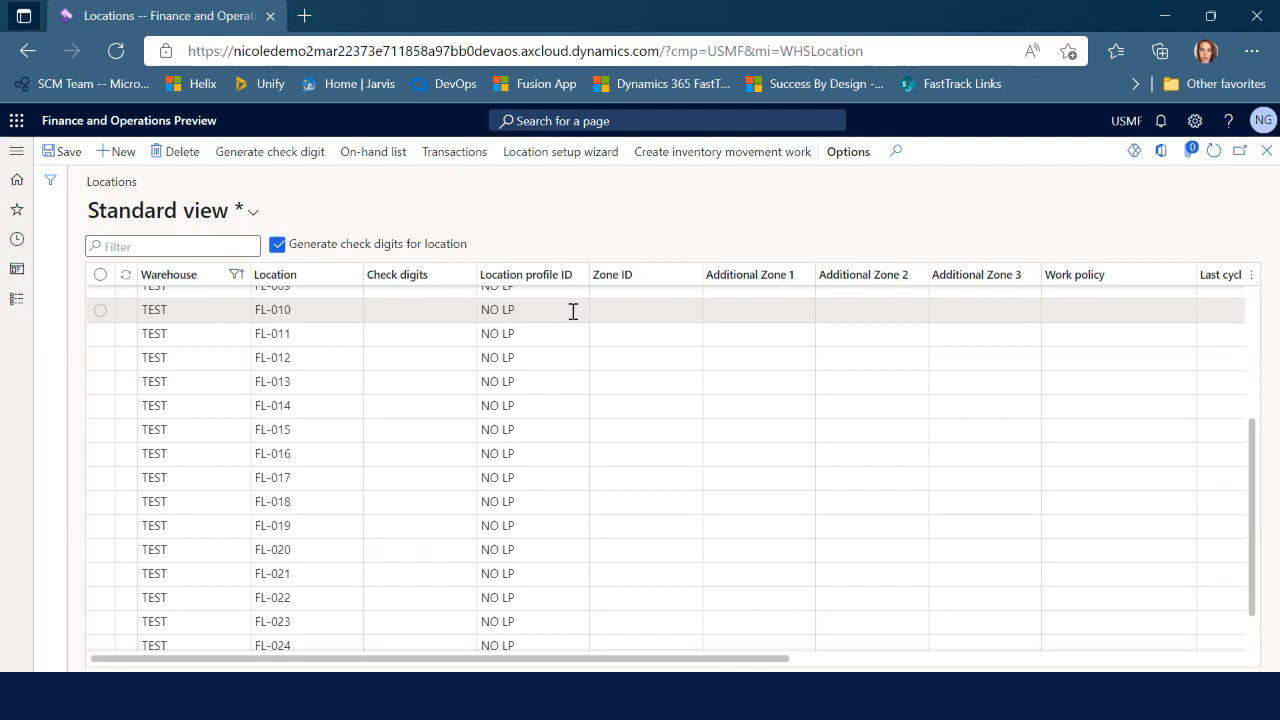
scroll(596, 526, "down", 1)
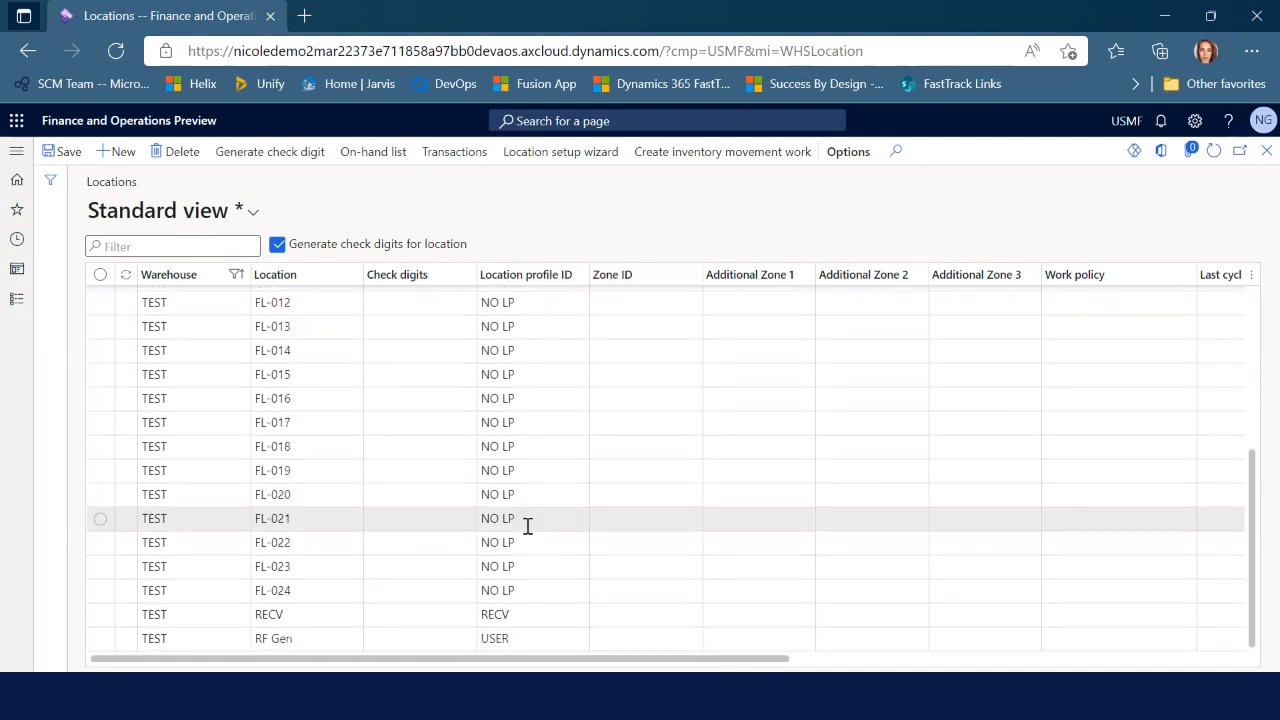
scroll(528, 524, "up", 3)
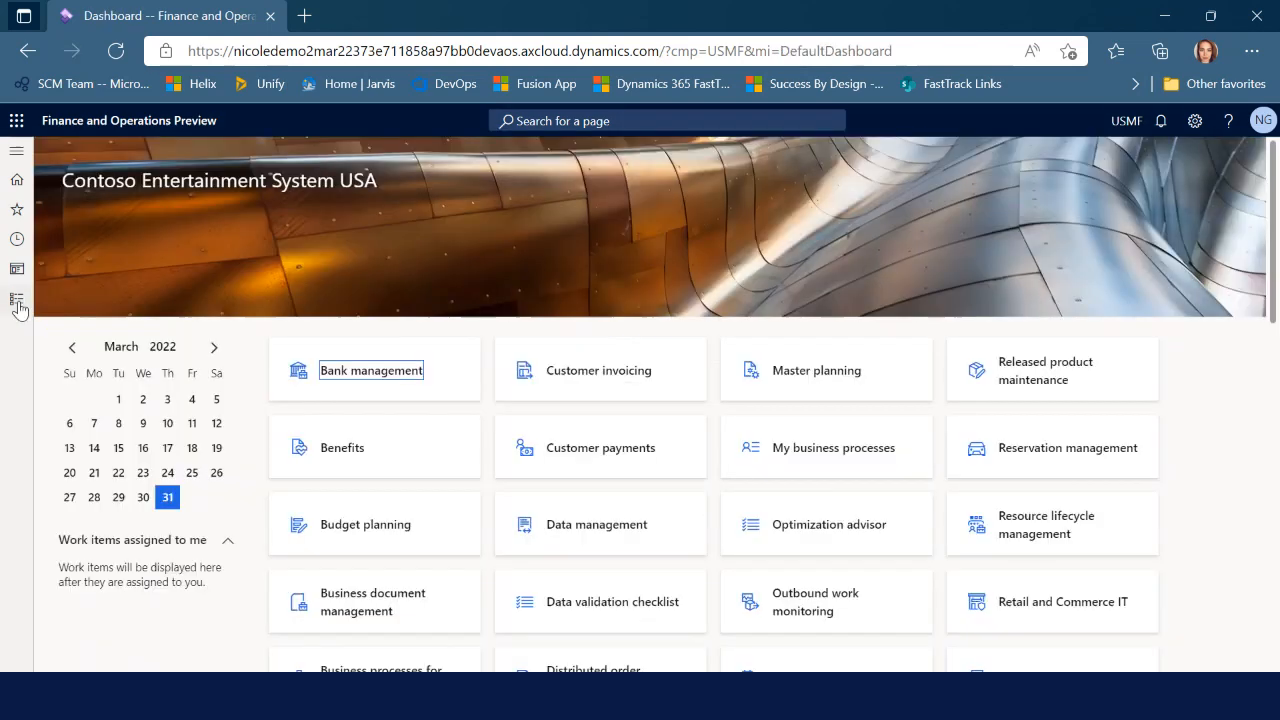
left_click(16, 300)
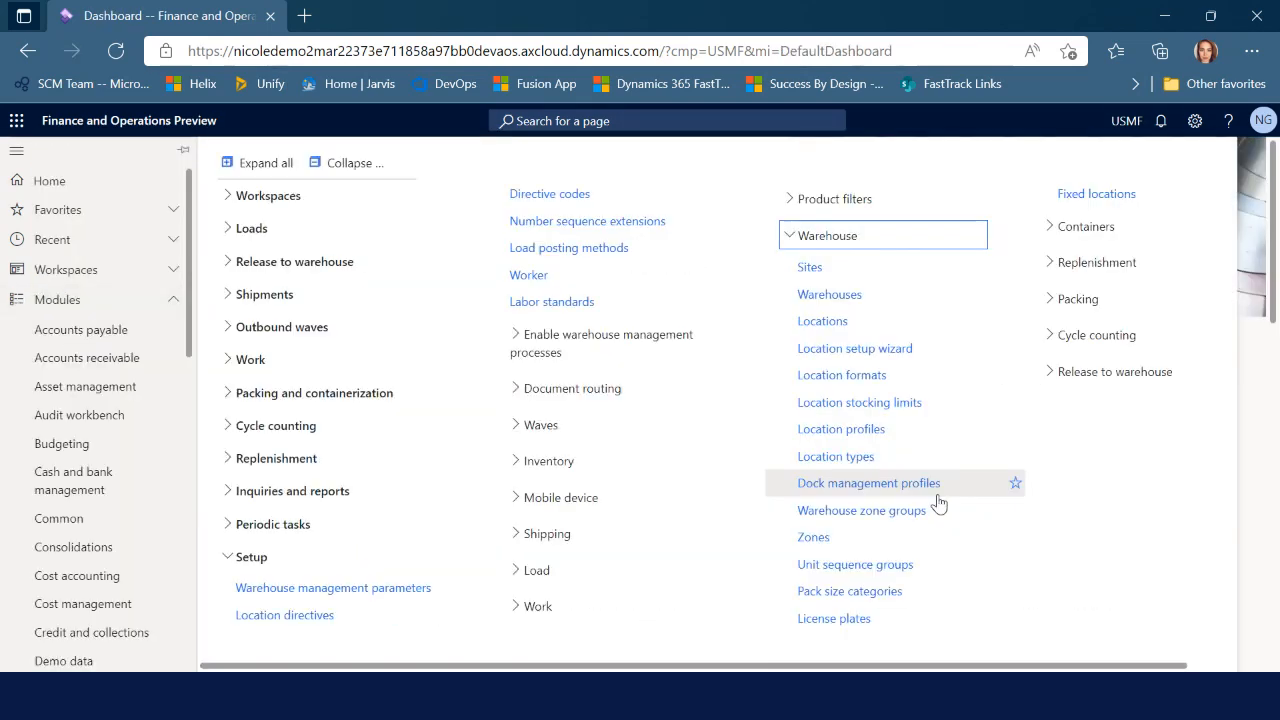
Make RECV the default receipt location for warehouse TEST, save, and close Warehouses
left_click(815, 315)
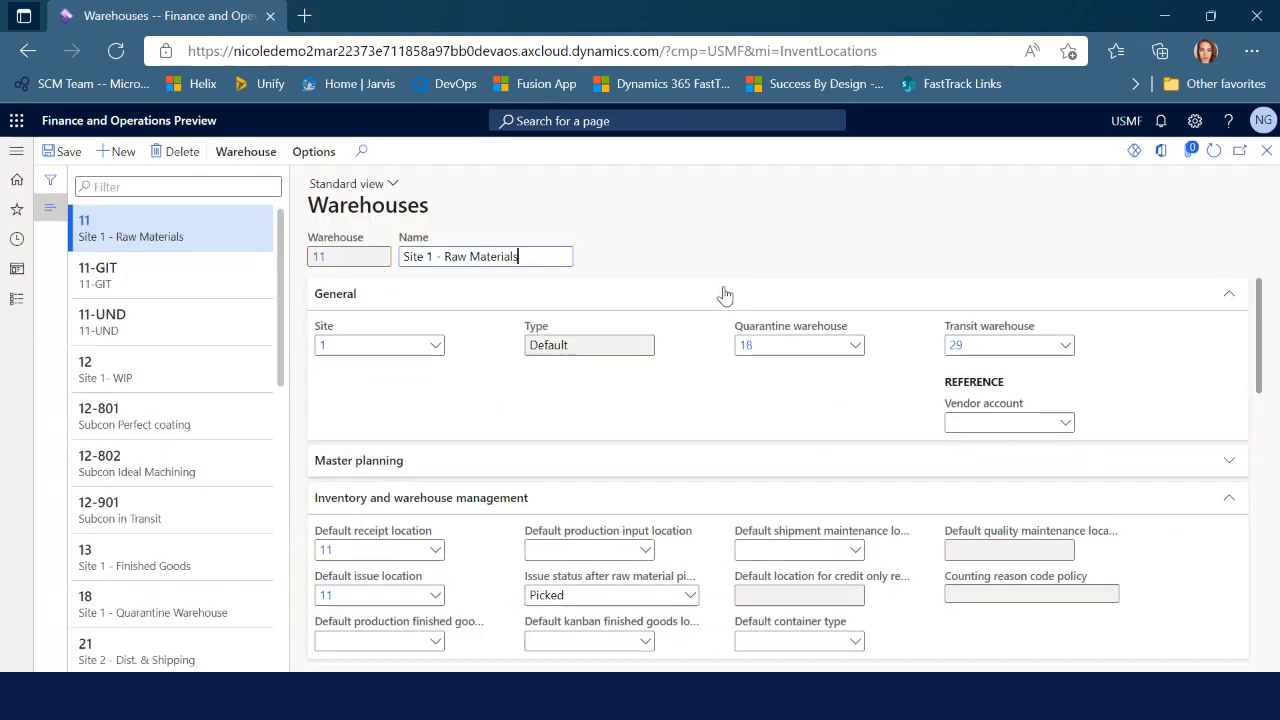
scroll(230, 560, "down", 10)
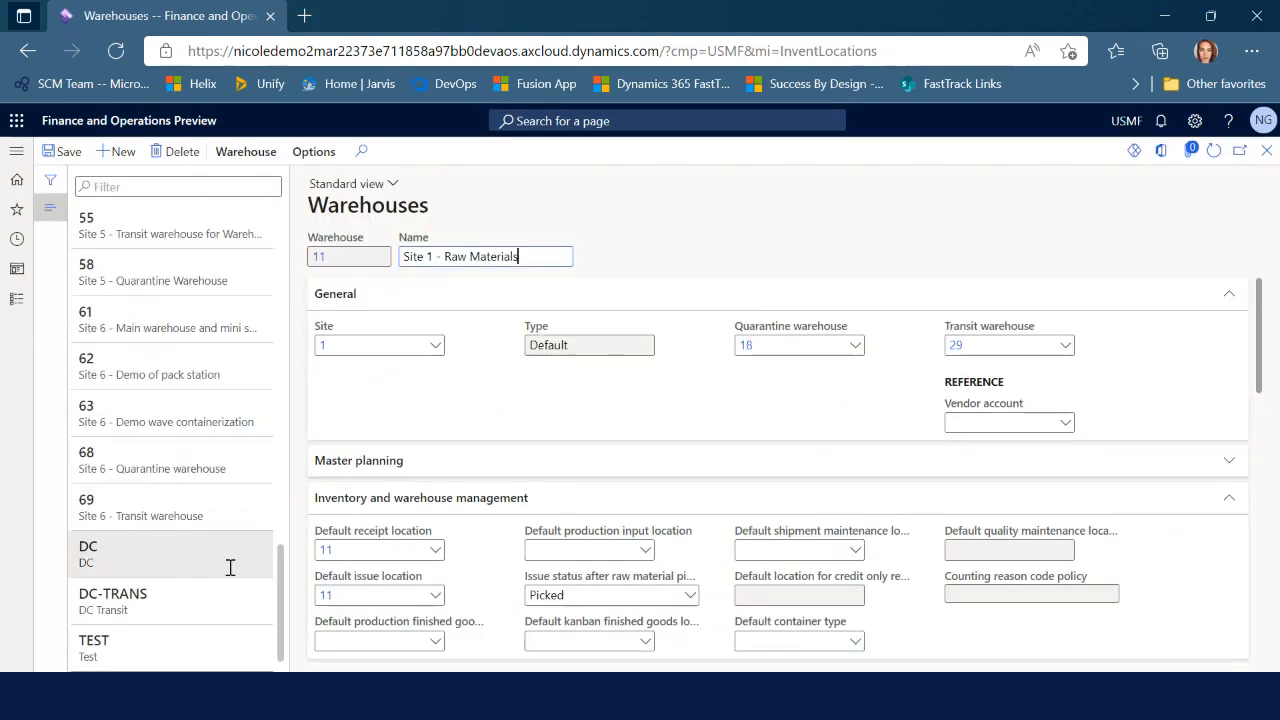
left_click(203, 652)
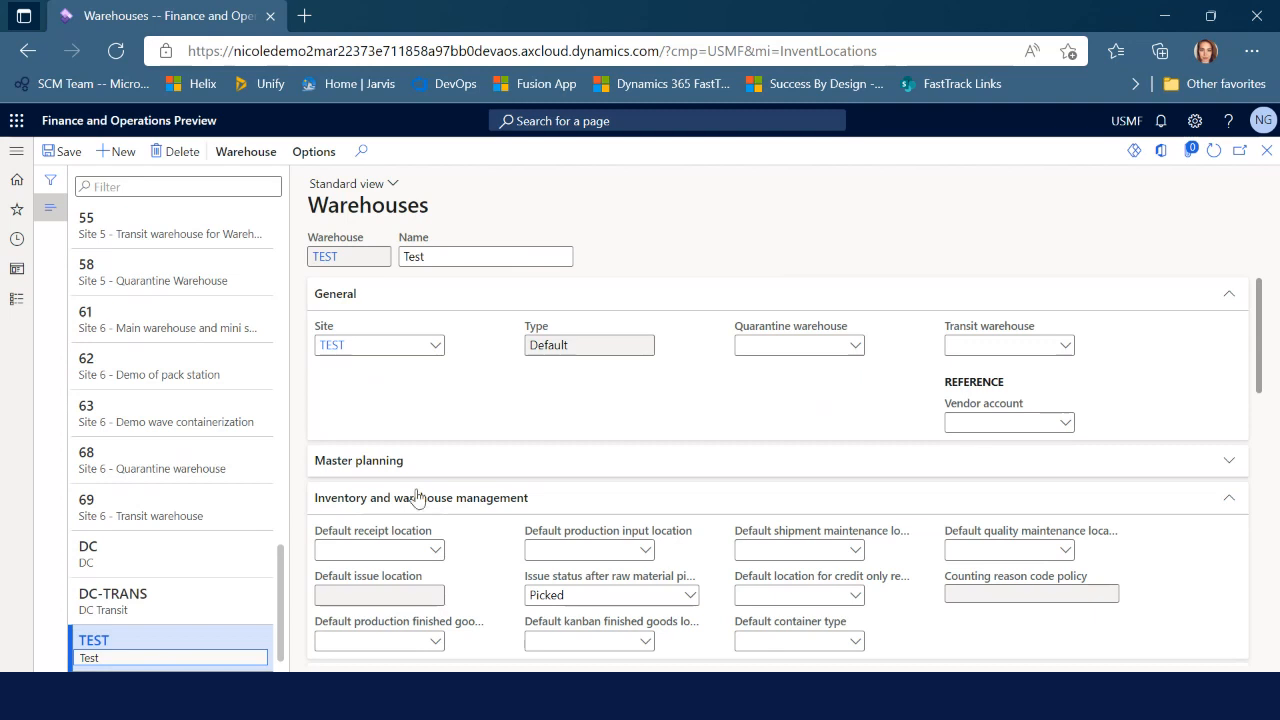
left_click(440, 554)
left_click(436, 556)
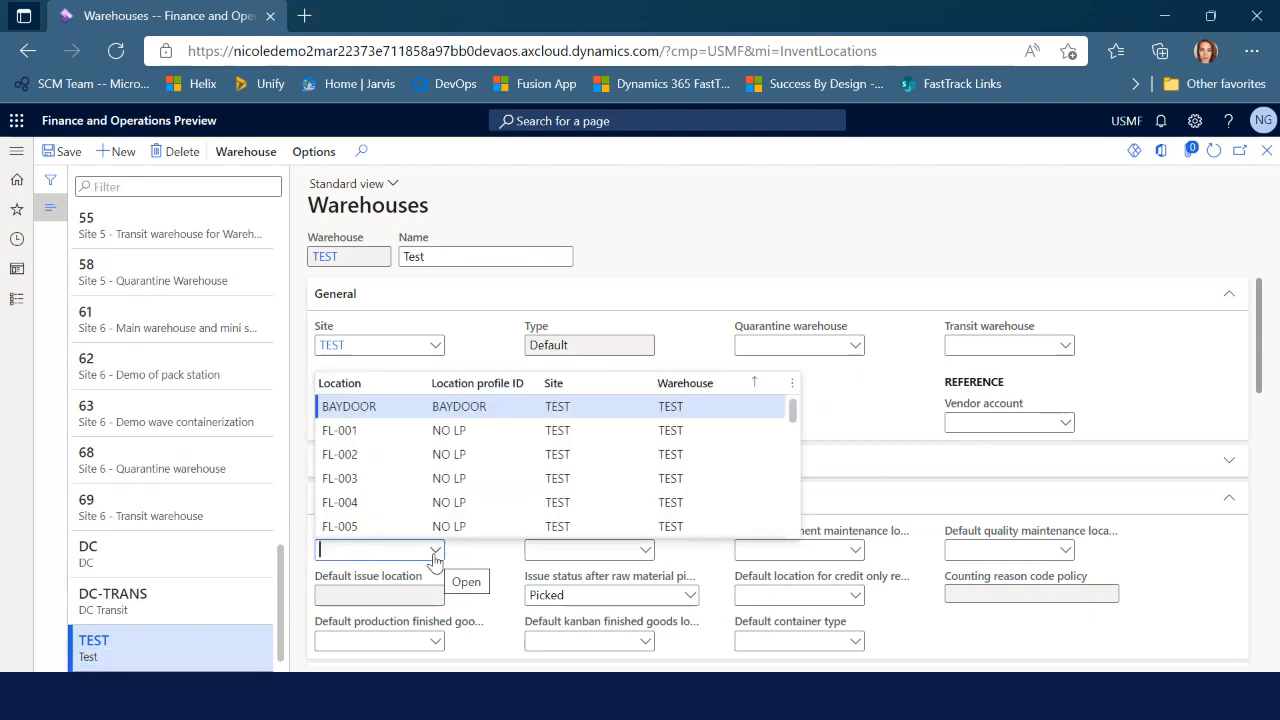
scroll(407, 497, "down", 5)
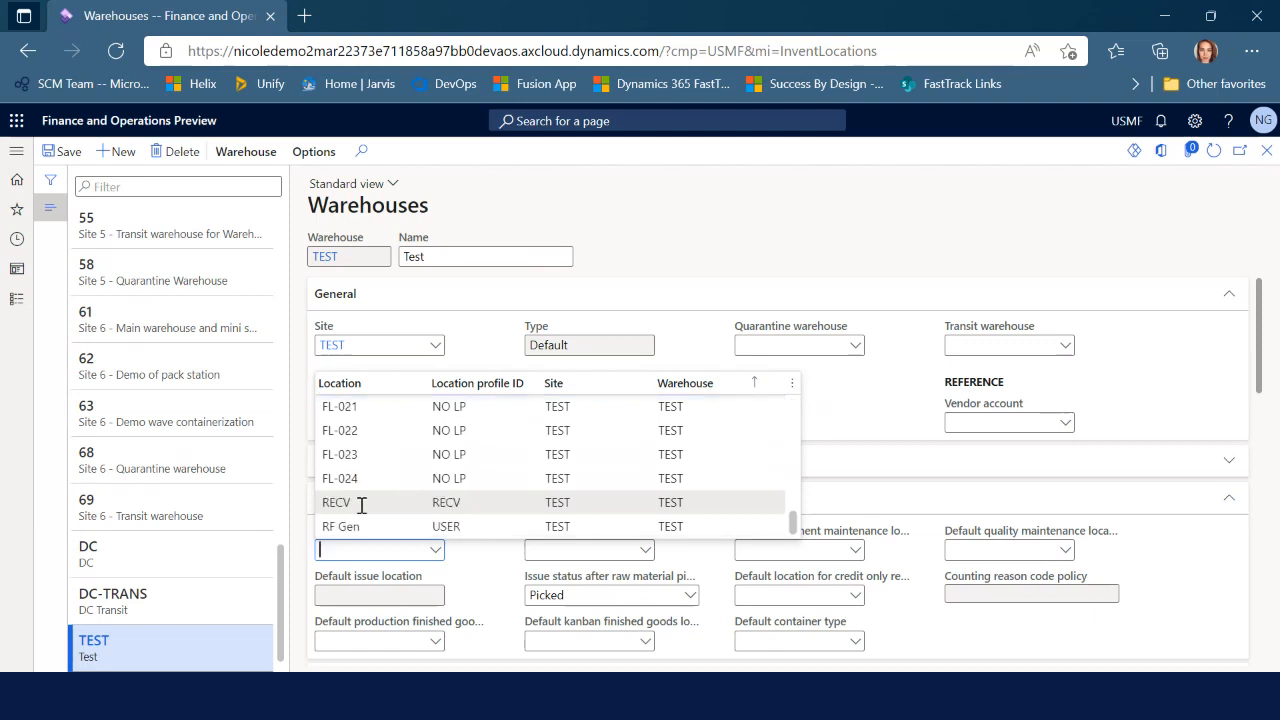
left_click(363, 502)
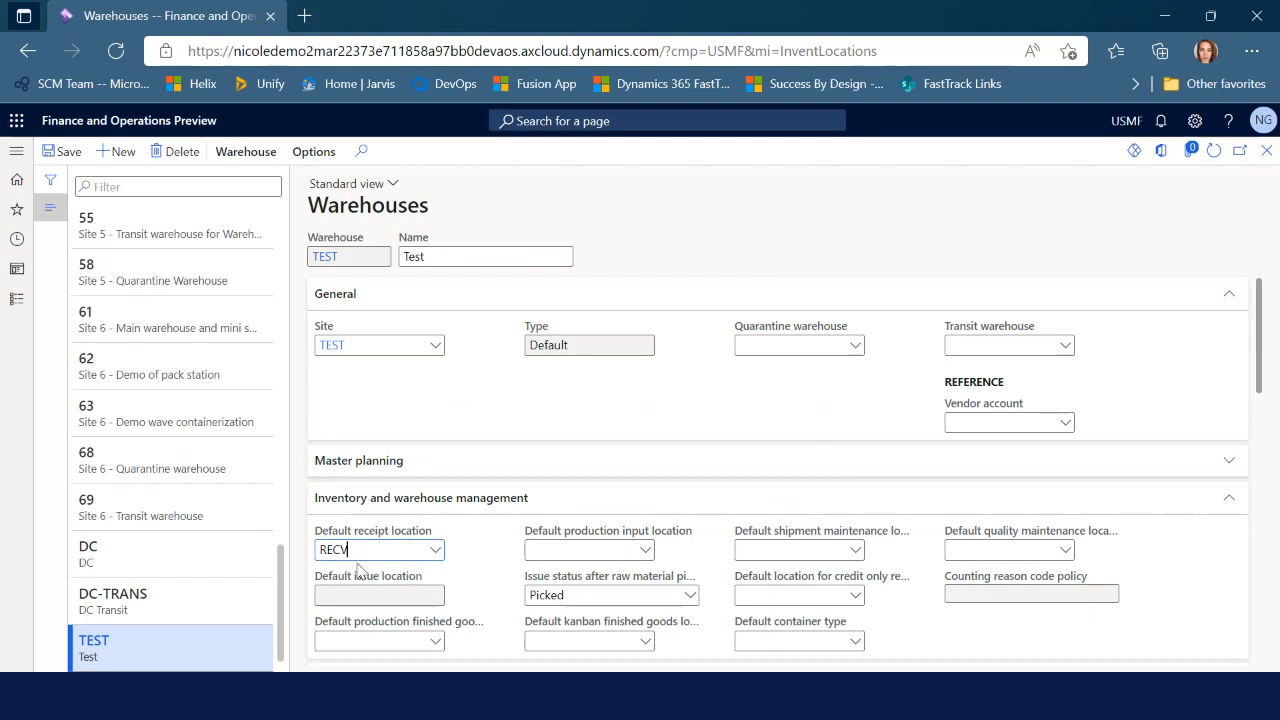
left_click(74, 156)
left_click(1263, 154)
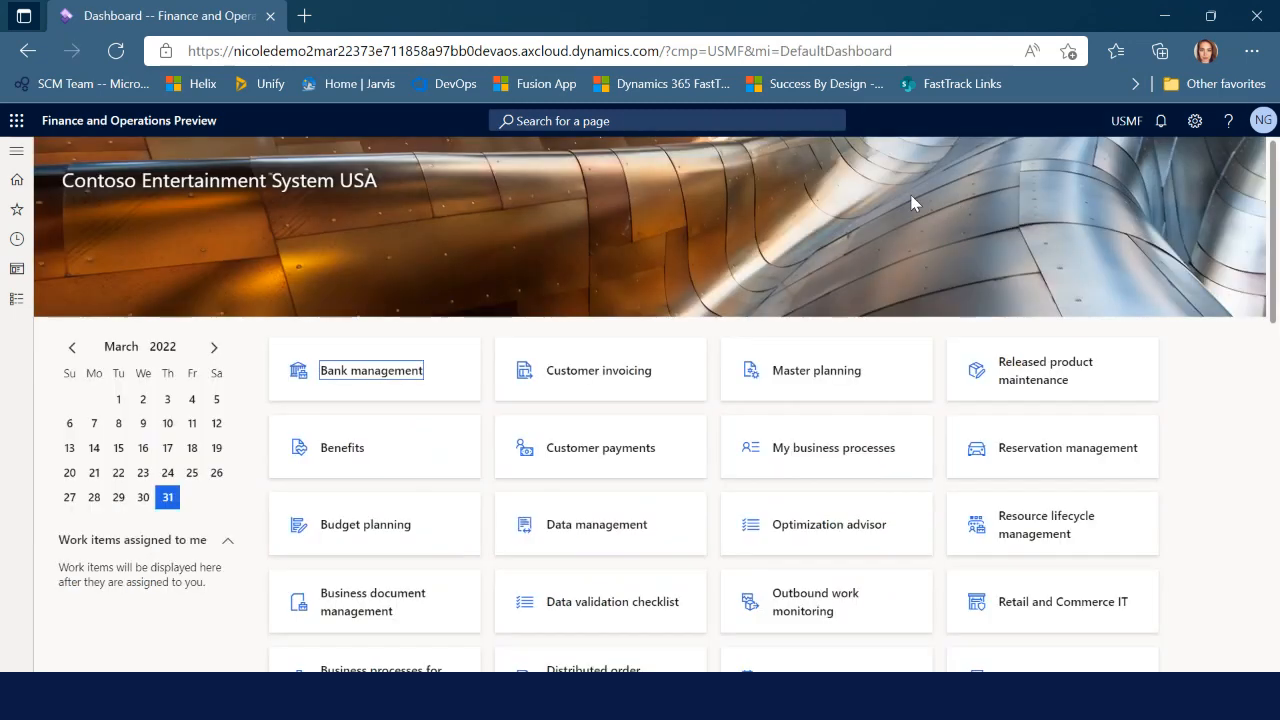
Go to Warehouse management > Setup > Work > Work templates
left_click(14, 300)
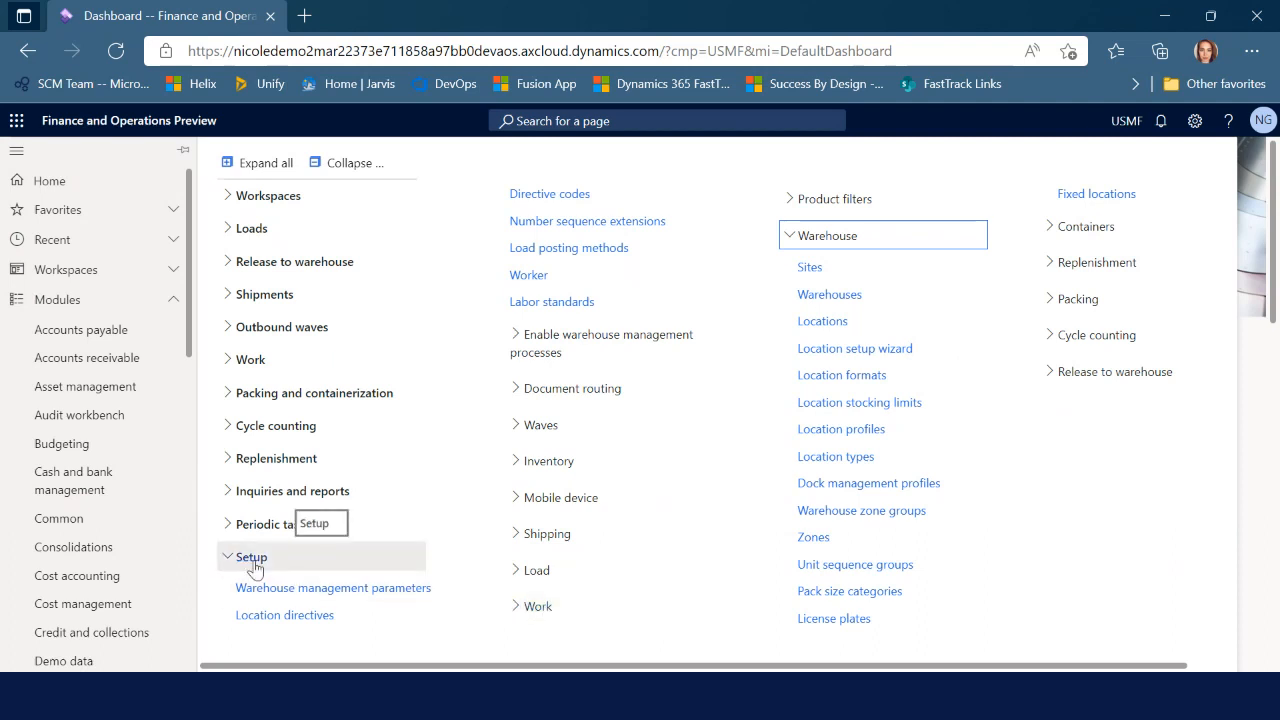
left_click(535, 607)
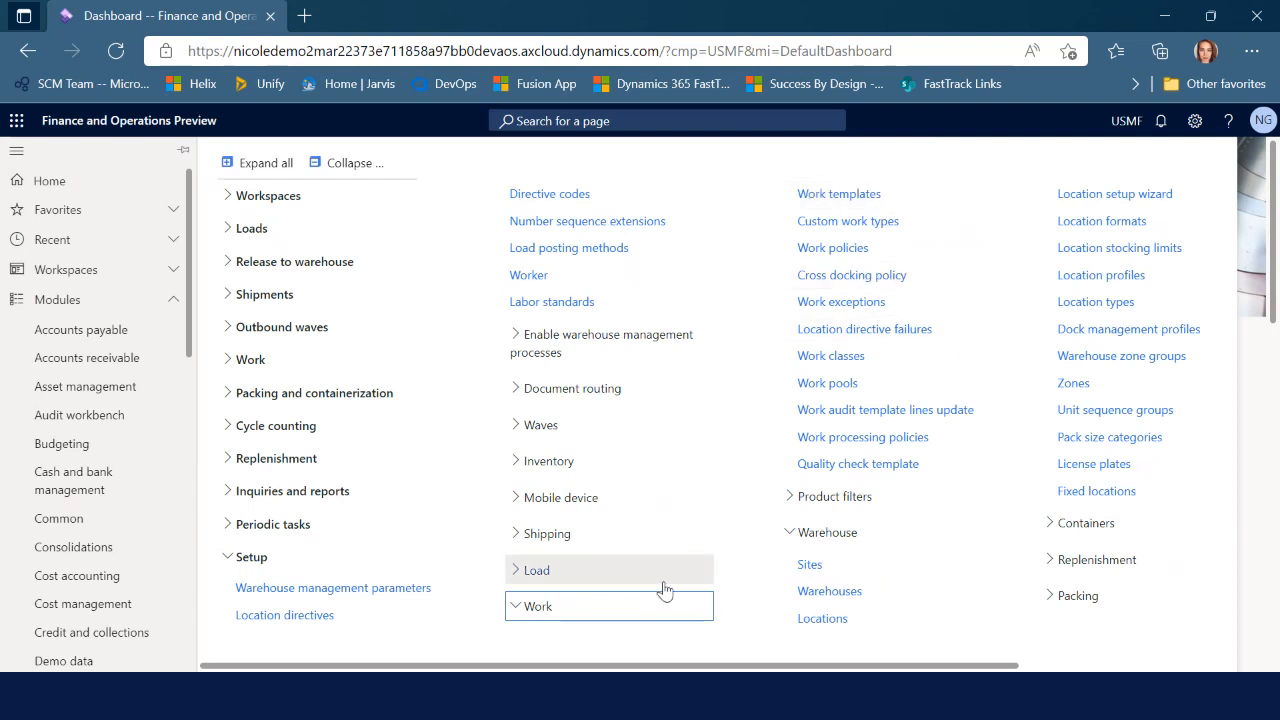
left_click(867, 203)
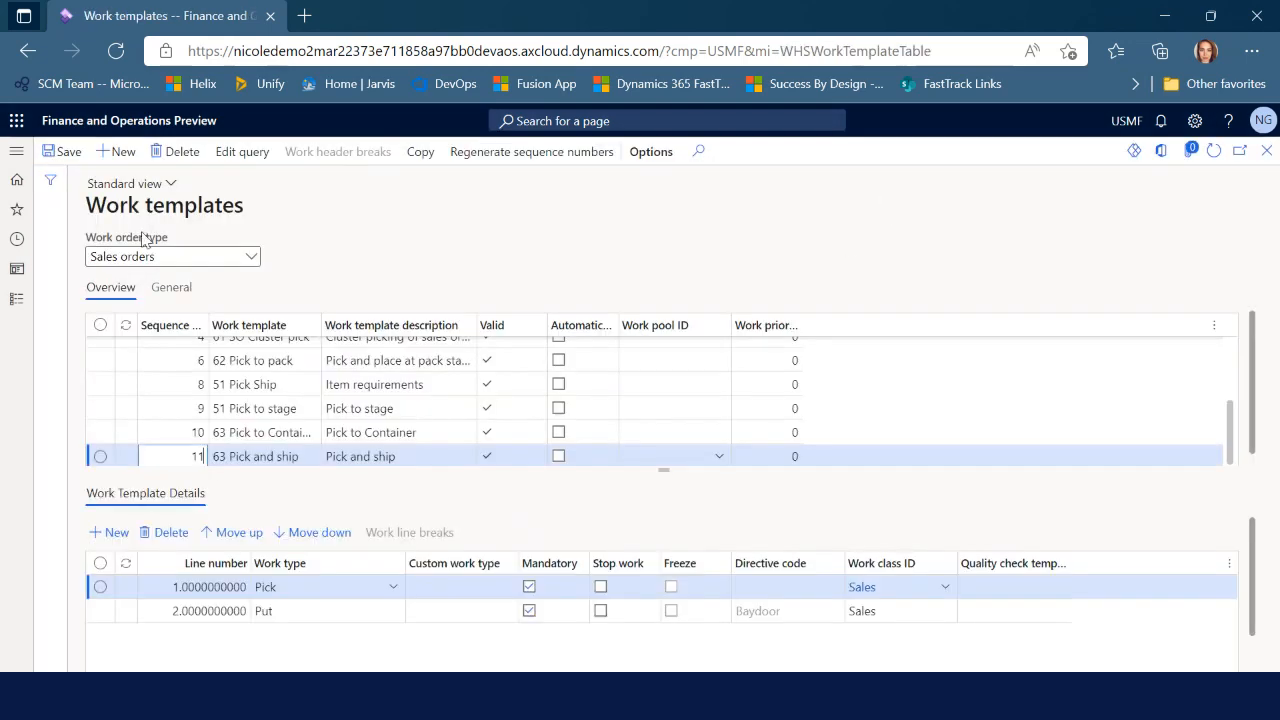
Show the Purchase orders work templates and add a blank template at sequence 7
left_click(251, 259)
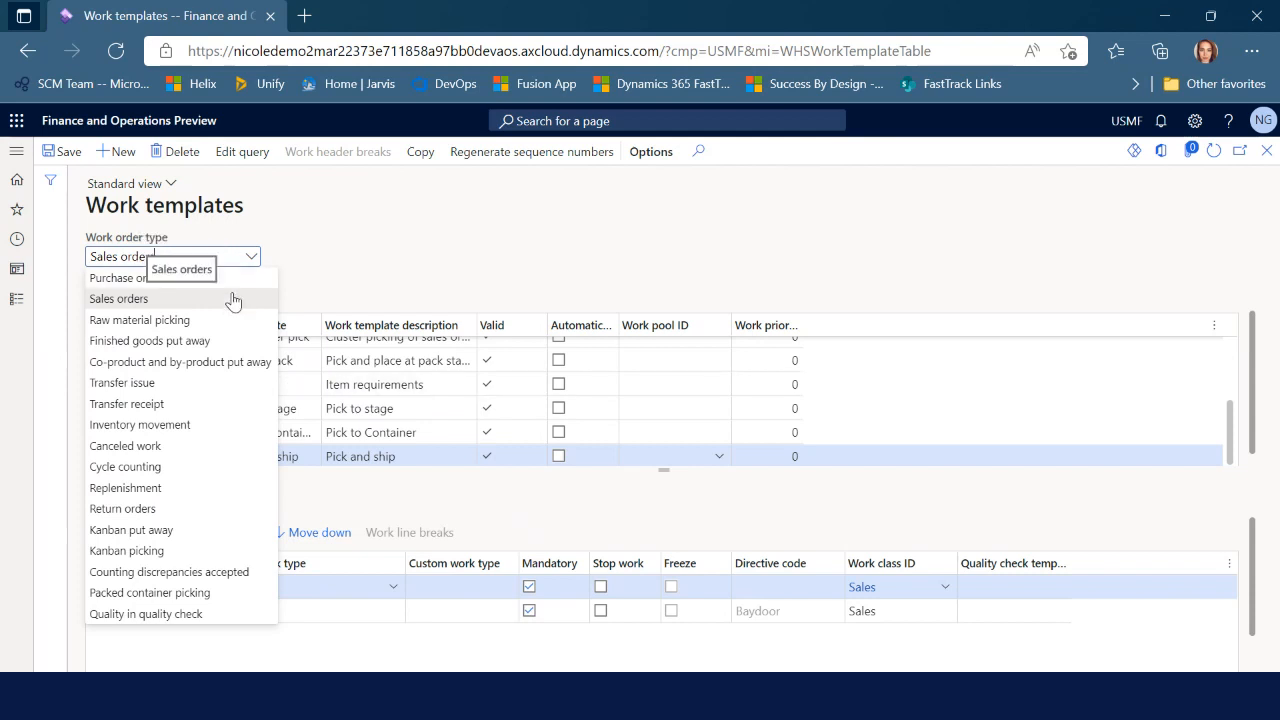
left_click(238, 281)
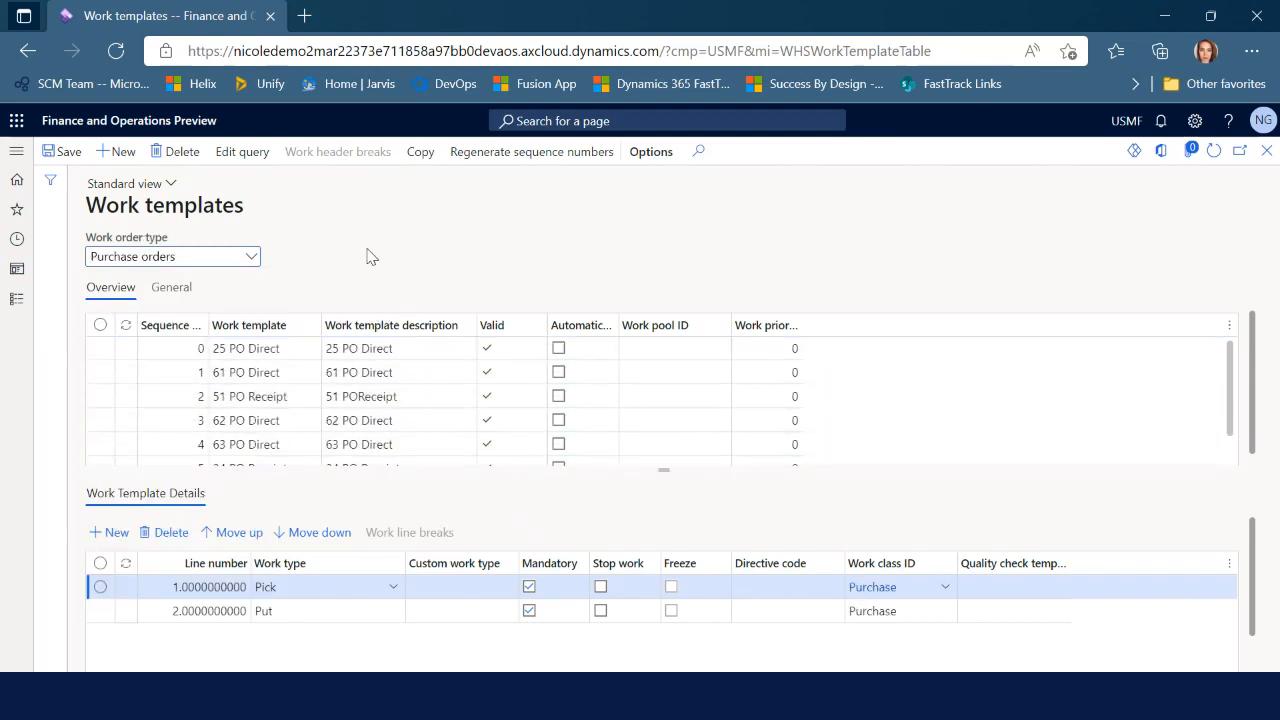
left_click(112, 153)
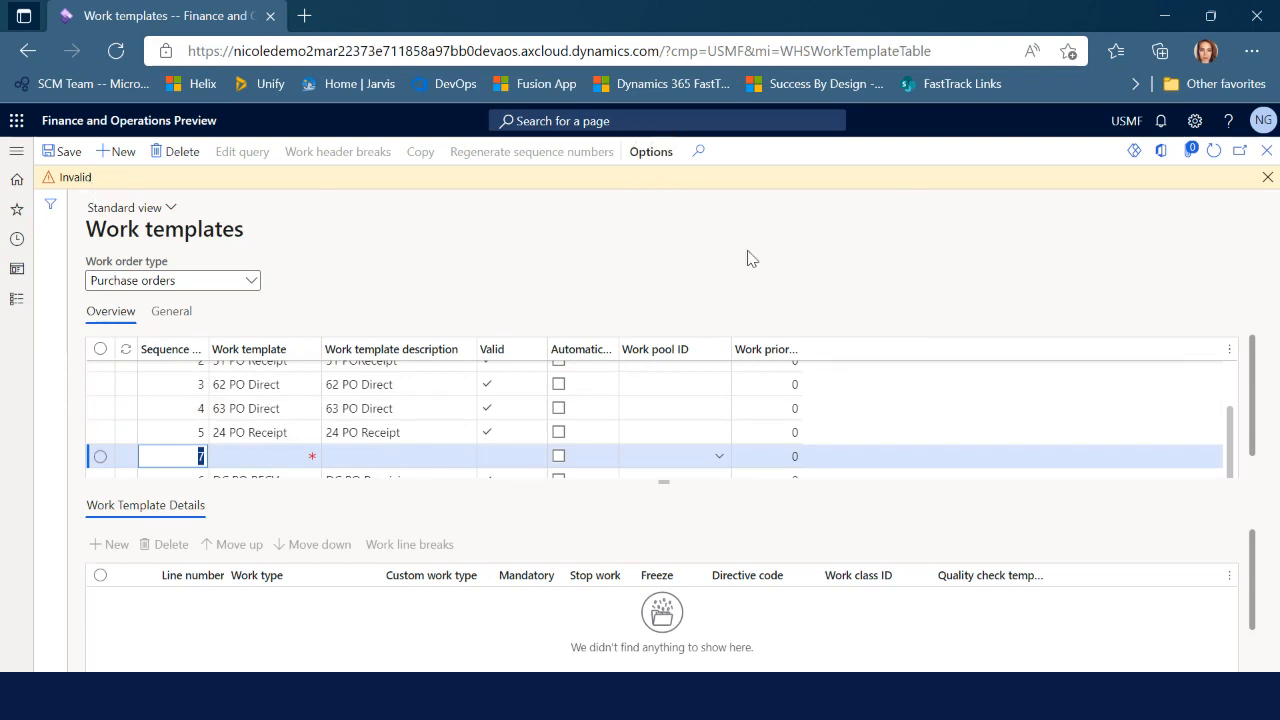
Name the new template 'TEST PO RECV', describe it 'TEST PO Receiving', and save it
left_click(260, 456)
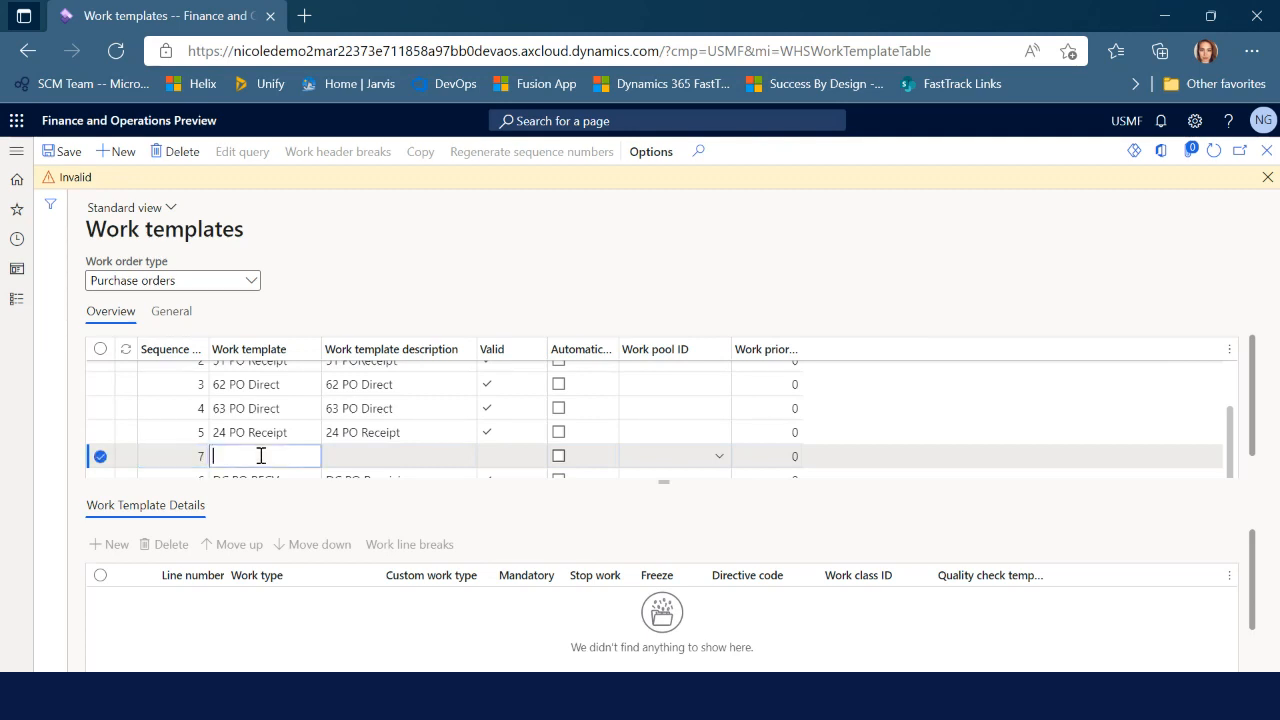
type("TEST PO RECV")
key("Tab")
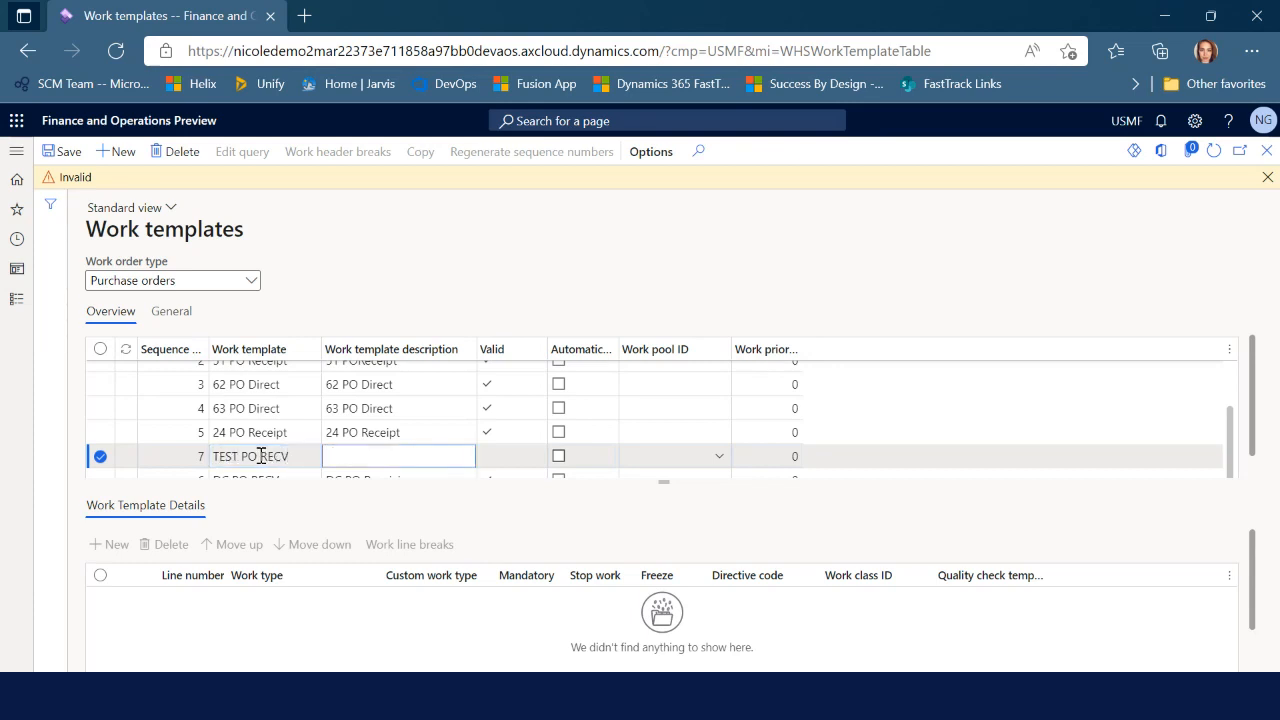
type("TEST PO Receiving")
key("ctrl+s")
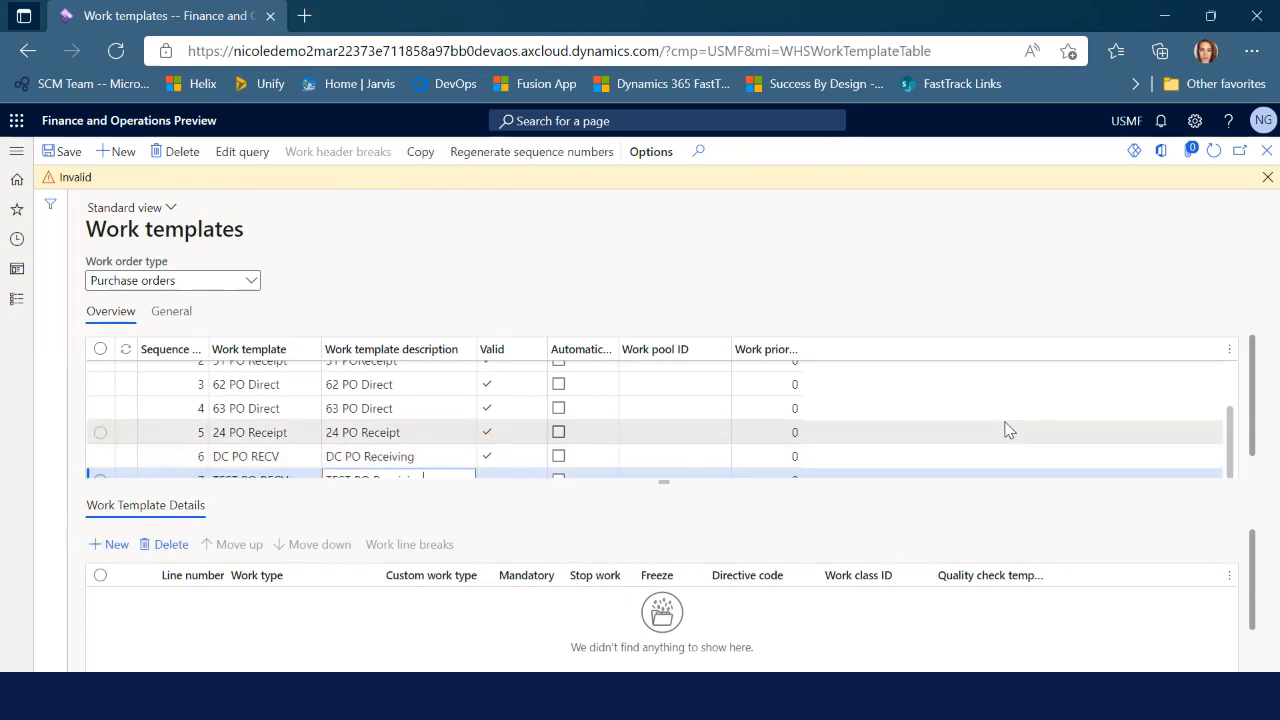
left_click_drag(1253, 397, 1253, 417)
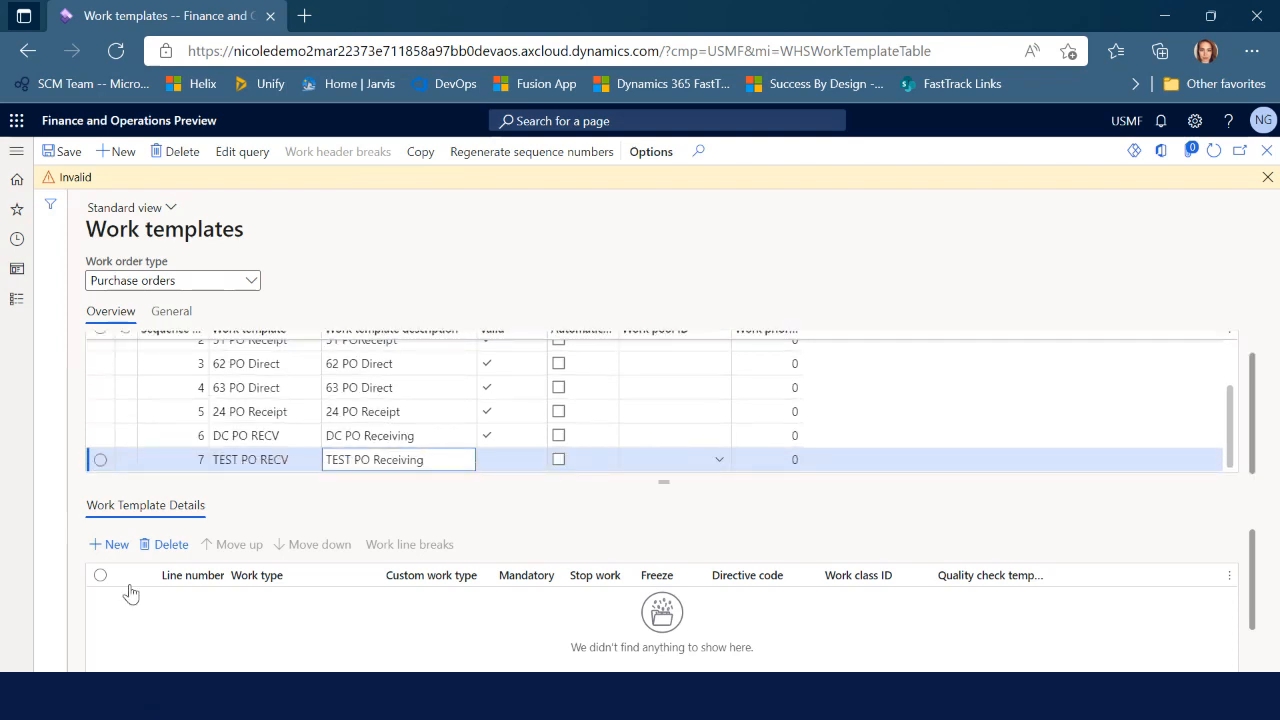
Add a Pick line with work class Purchase, review the Purchase work class, then close it
left_click(112, 544)
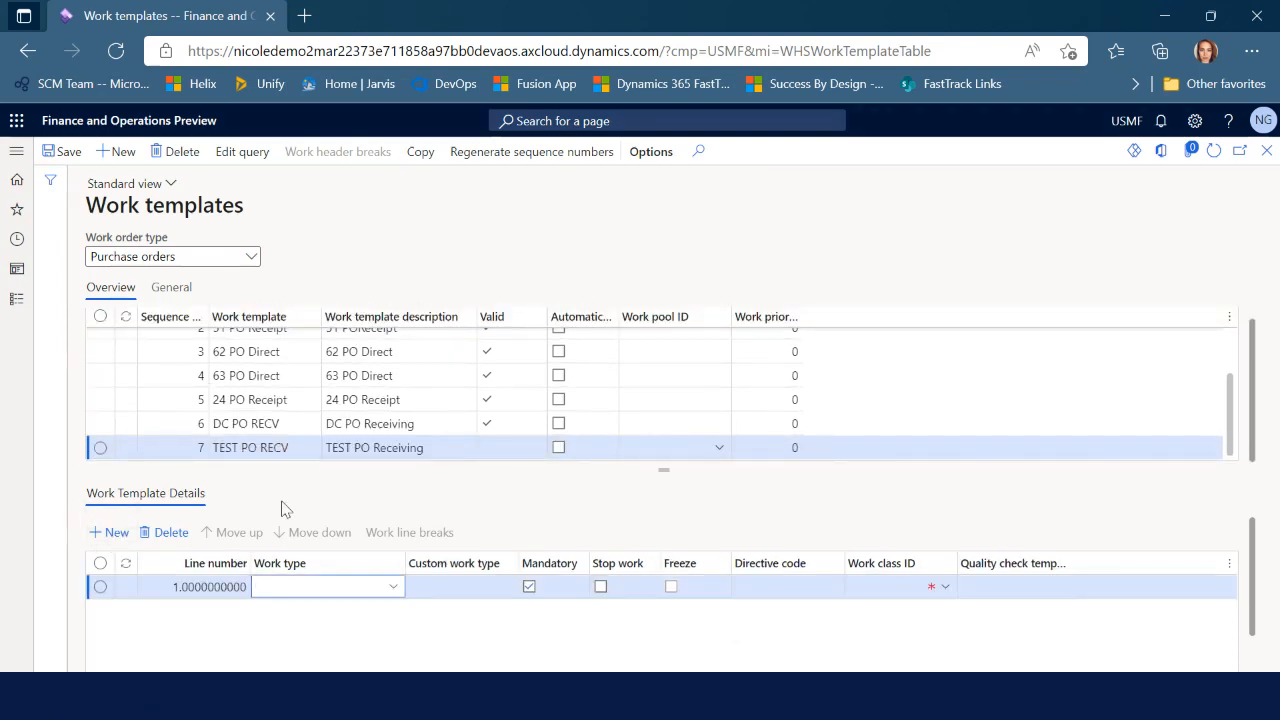
left_click(392, 588)
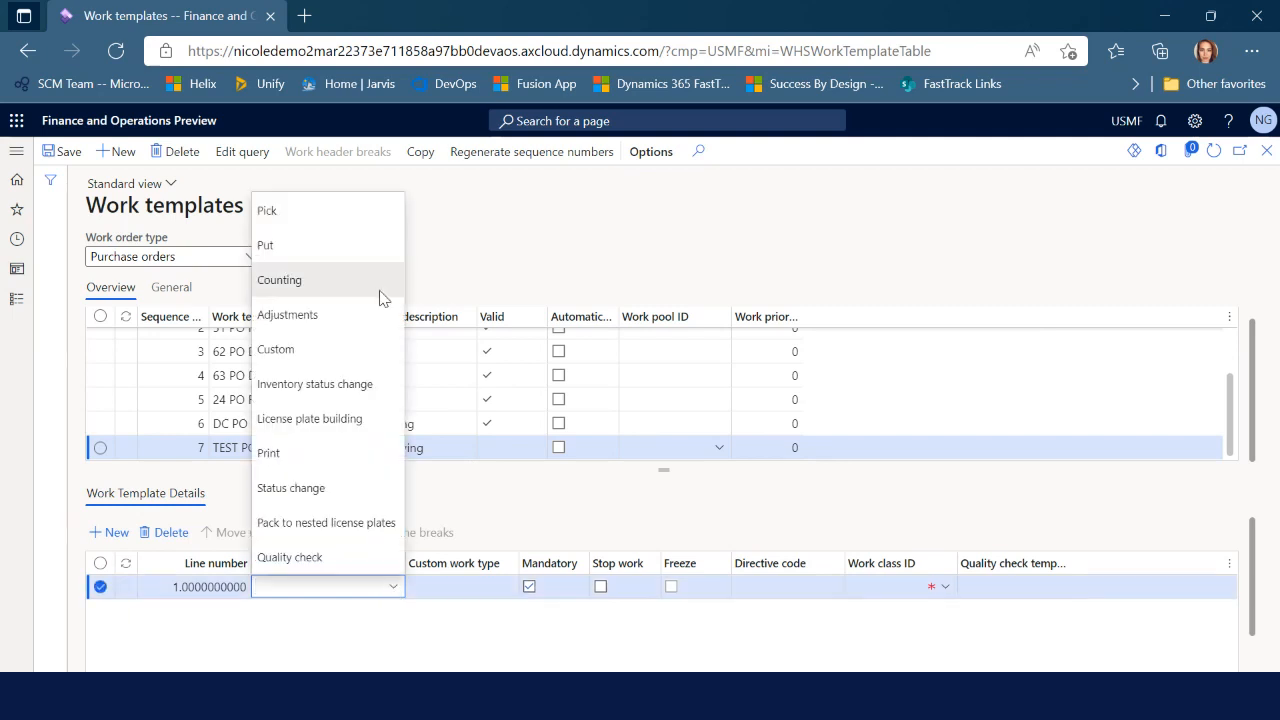
left_click(347, 214)
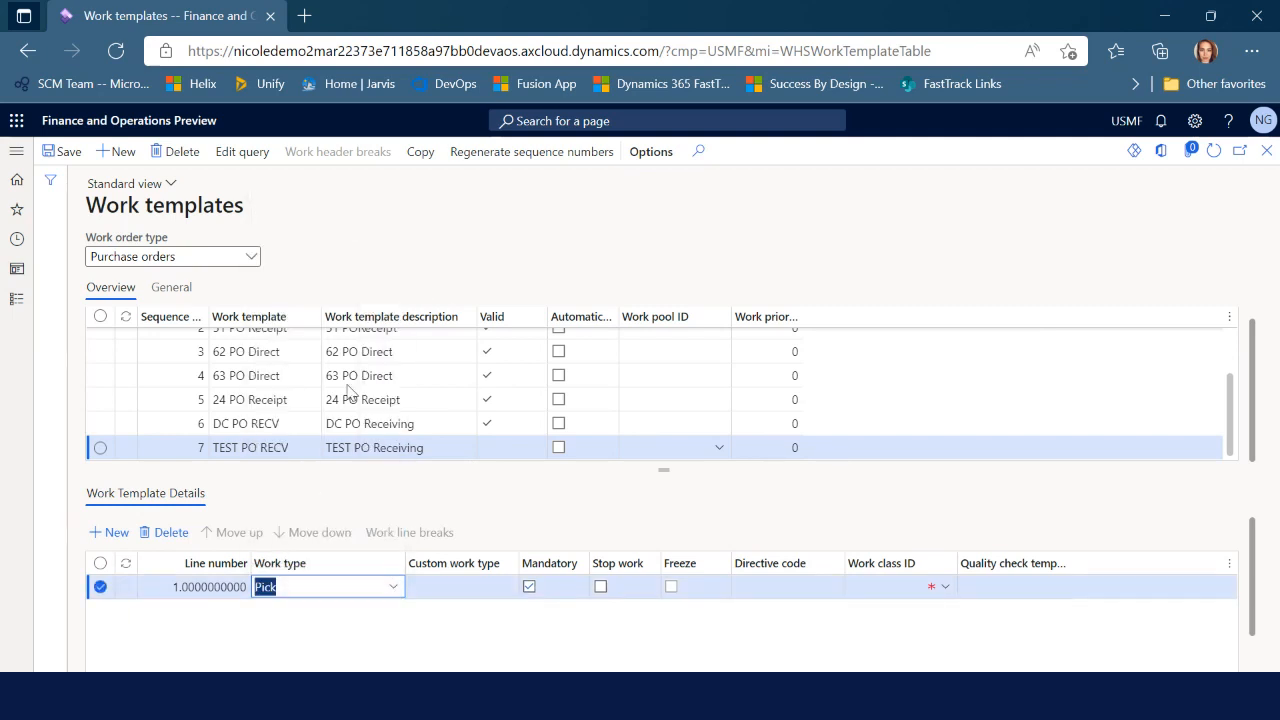
left_click(939, 591)
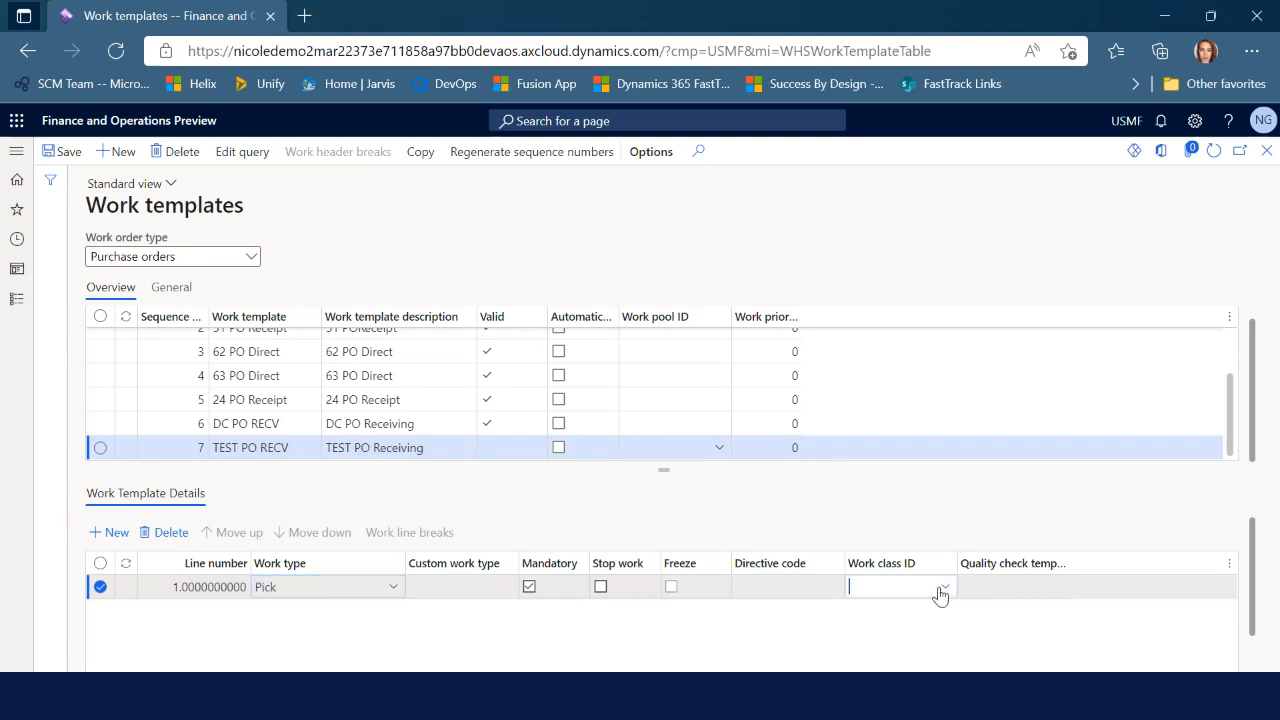
left_click(941, 590)
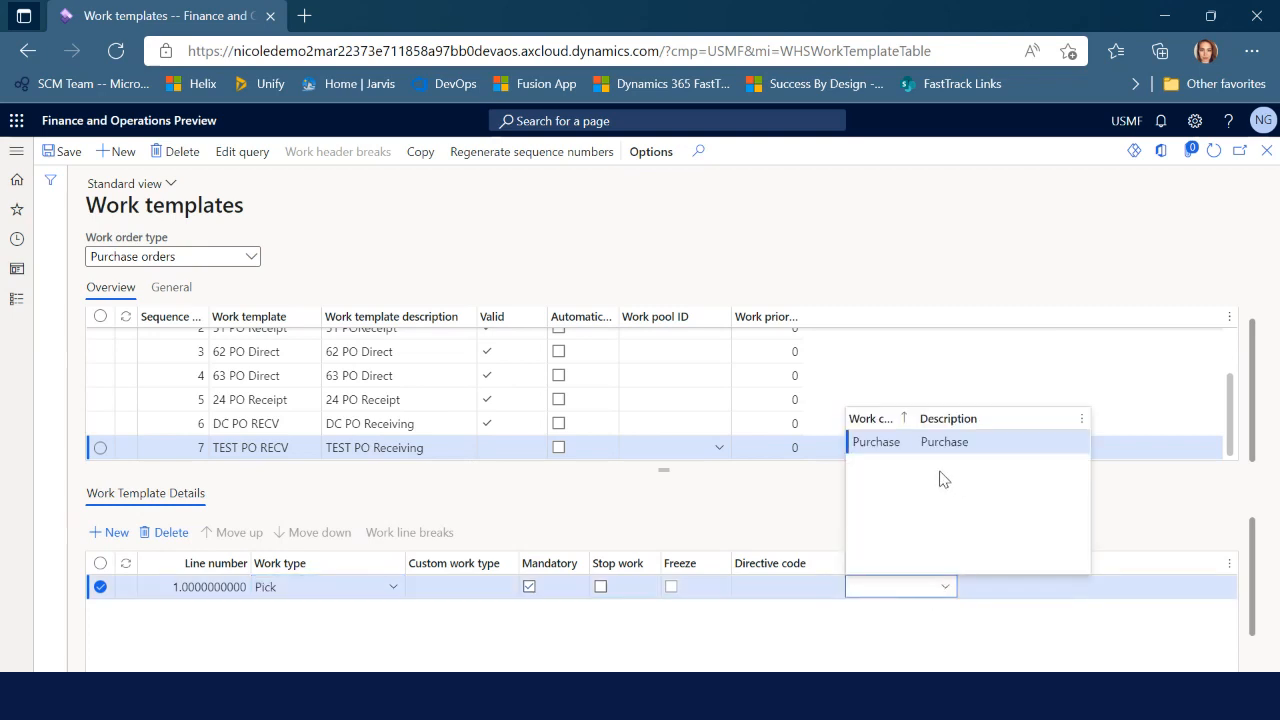
left_click(889, 442)
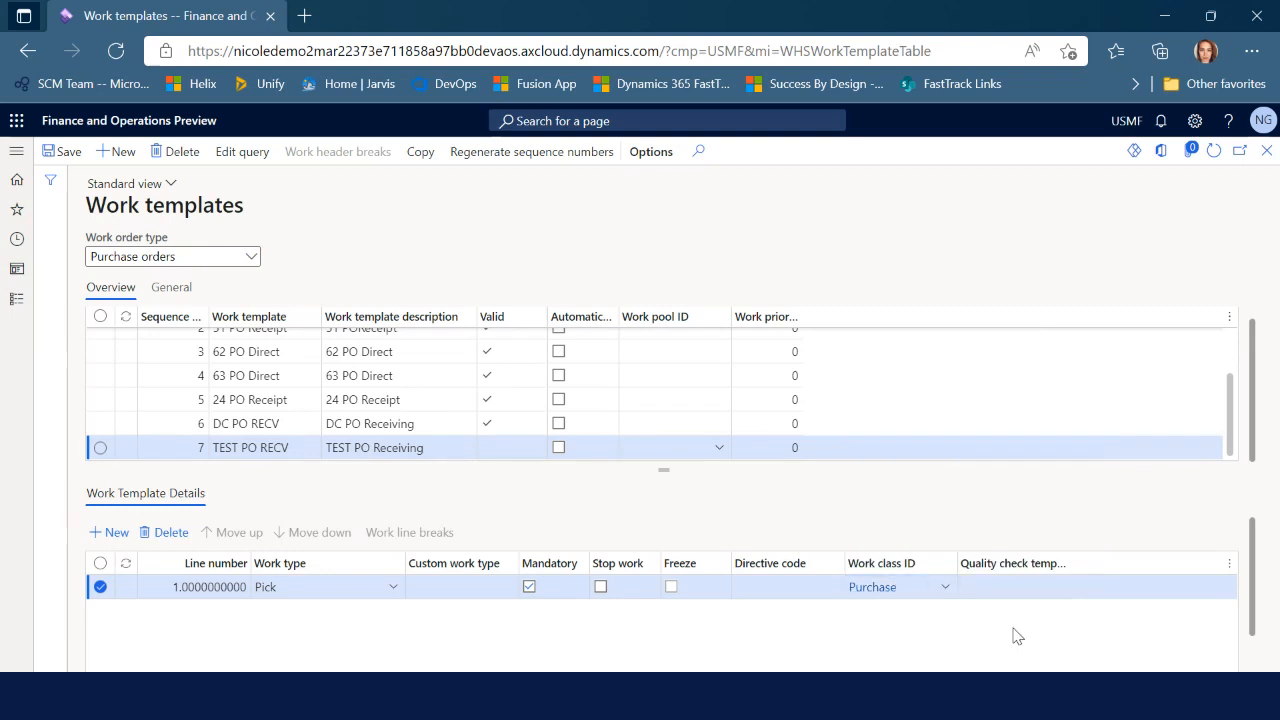
left_click(880, 590)
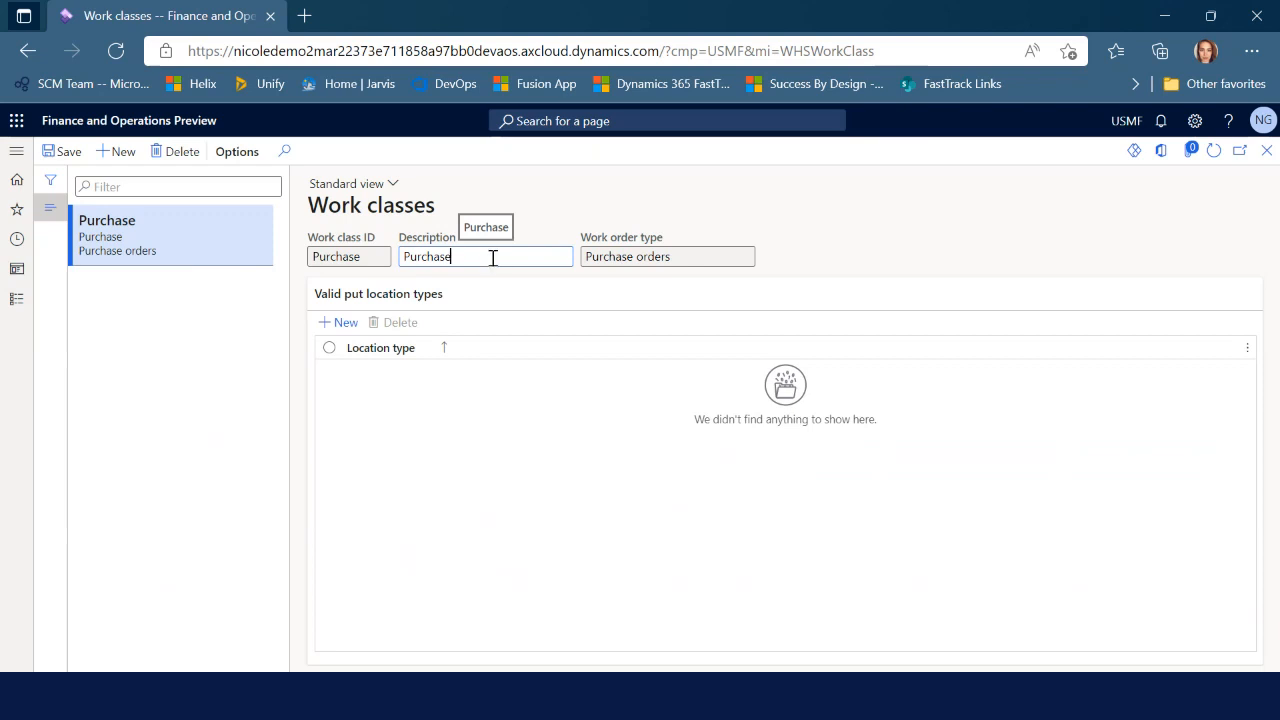
left_click(1266, 152)
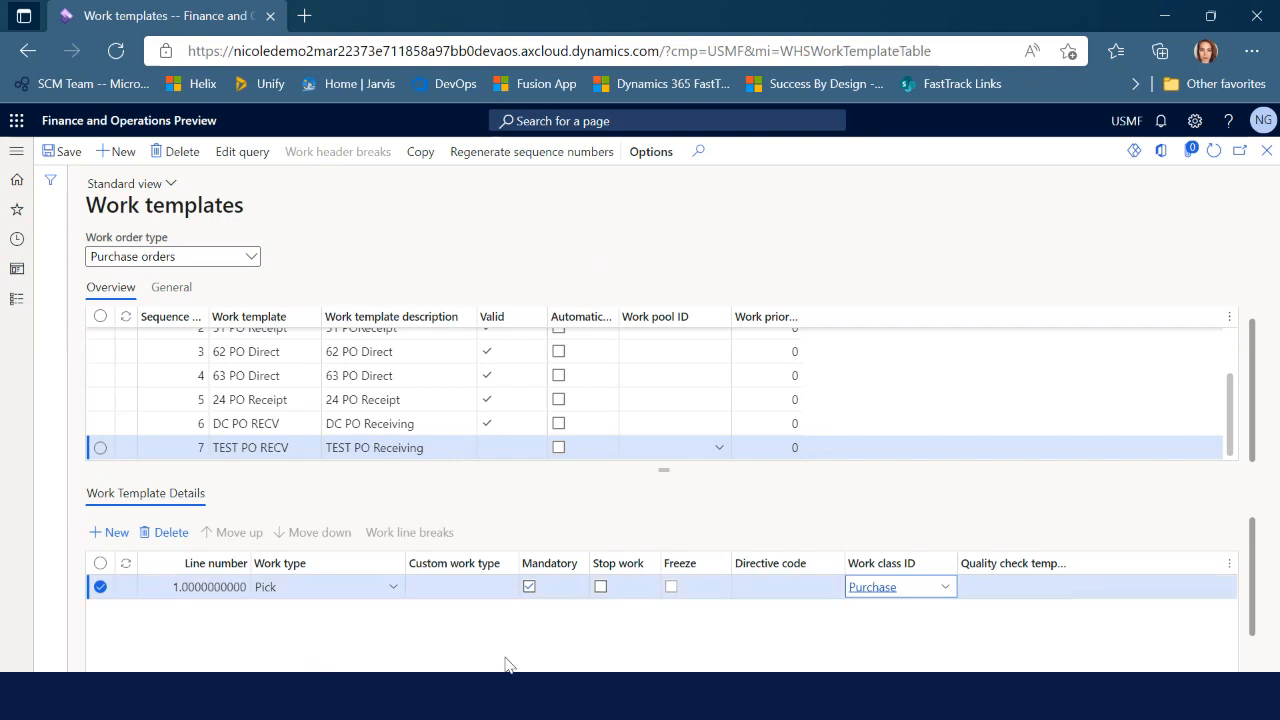
Add a second template line with work type Put and work class Purchase
left_click(112, 540)
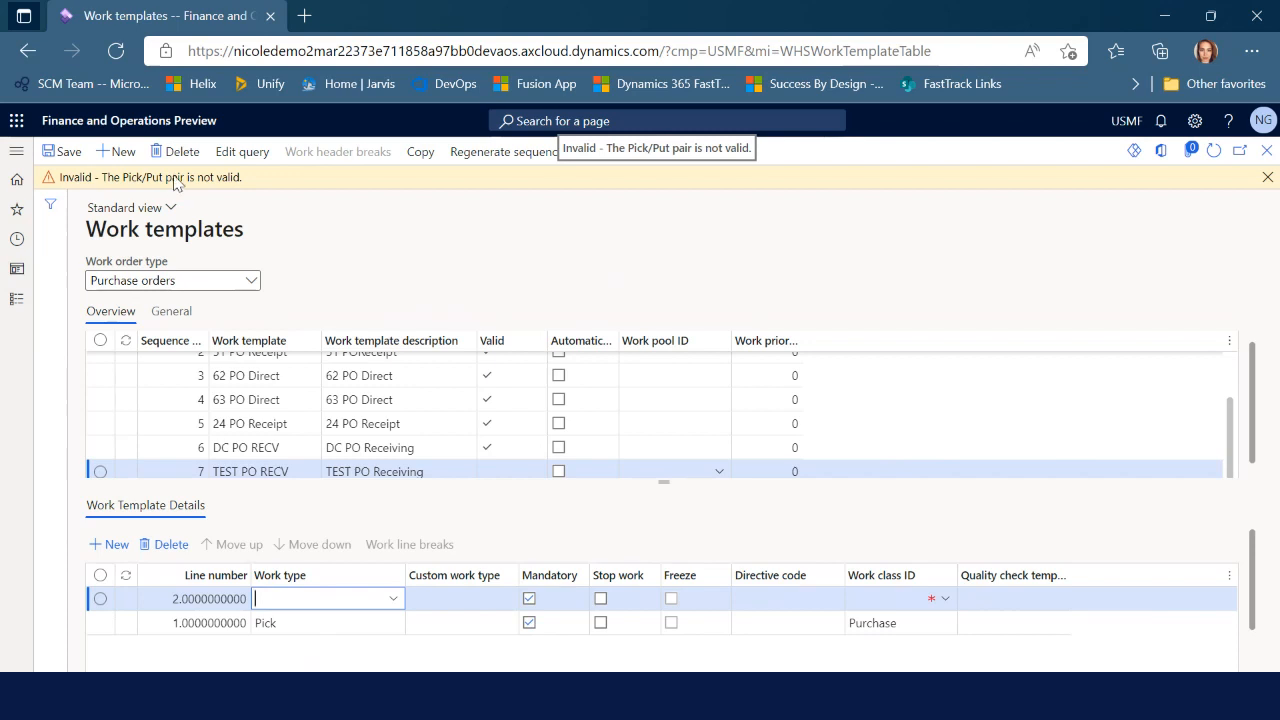
left_click(393, 598)
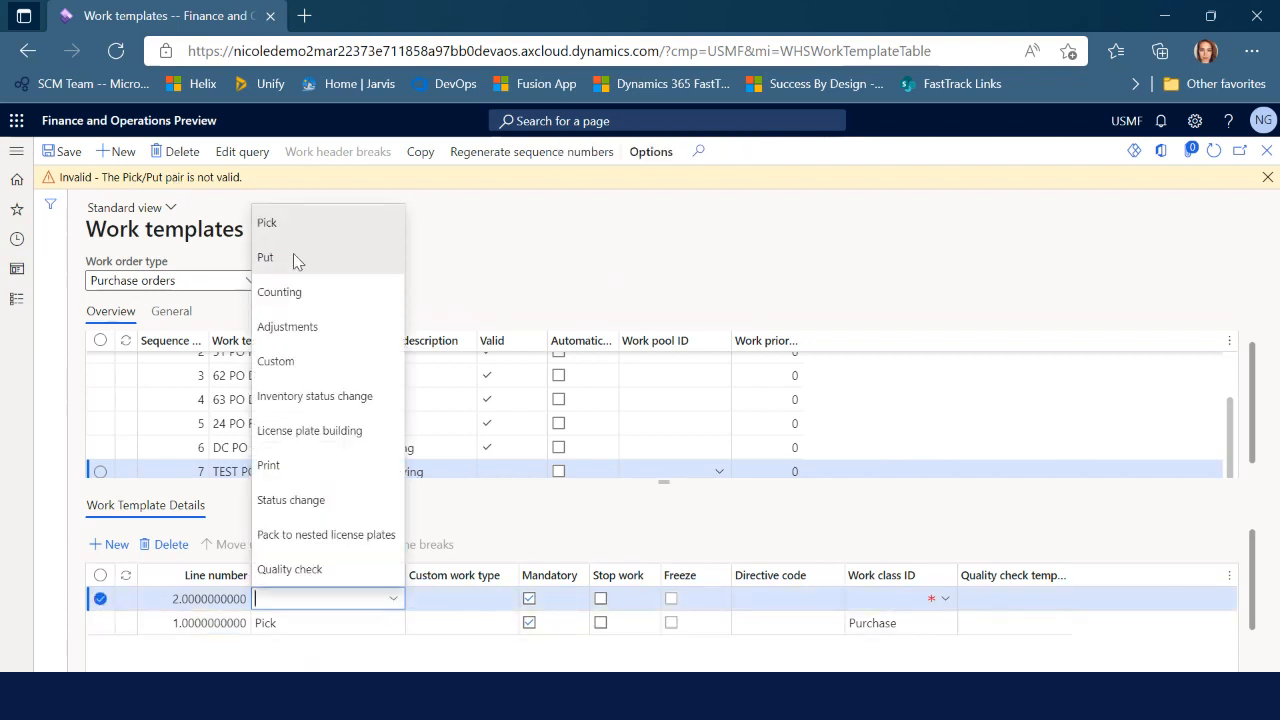
left_click(293, 257)
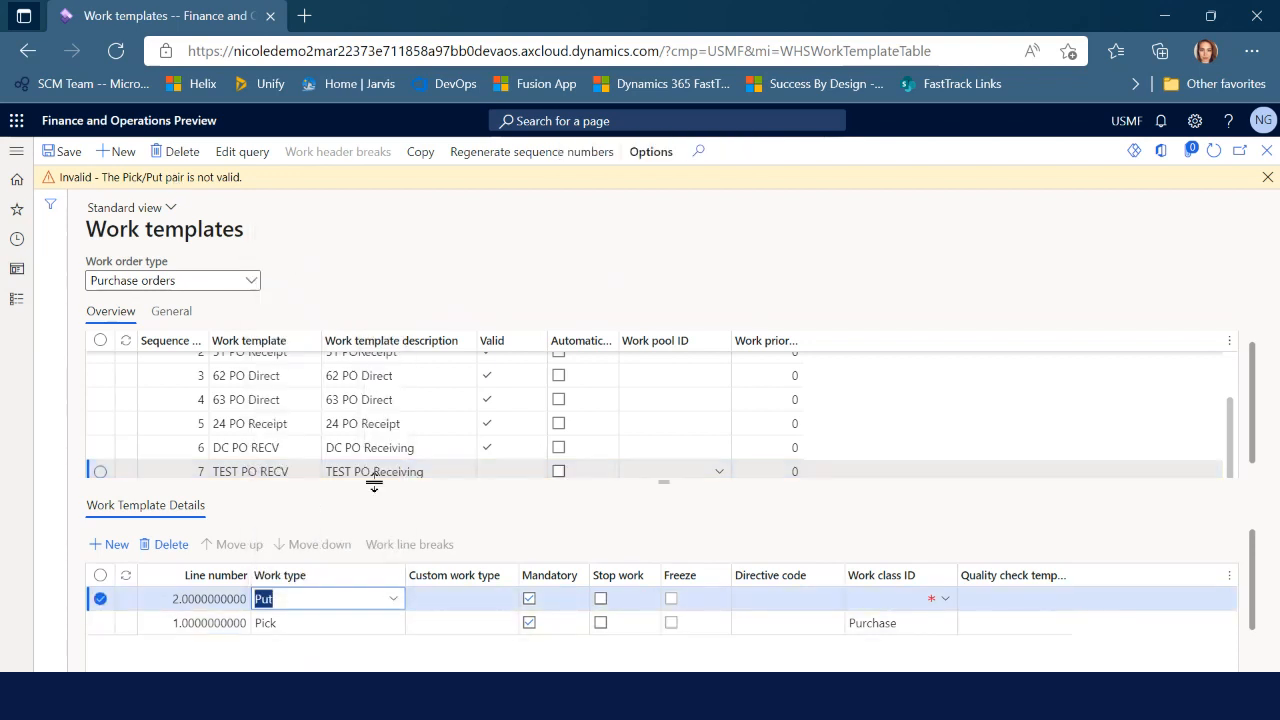
left_click(944, 599)
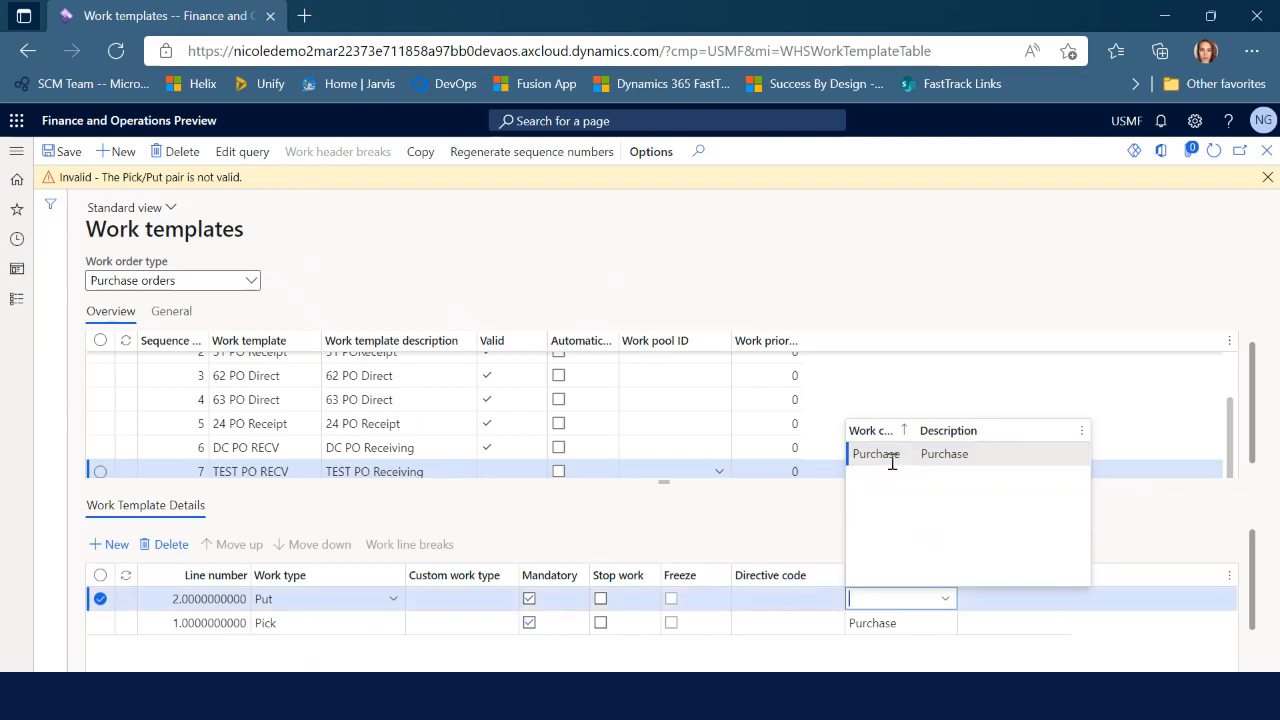
left_click(892, 456)
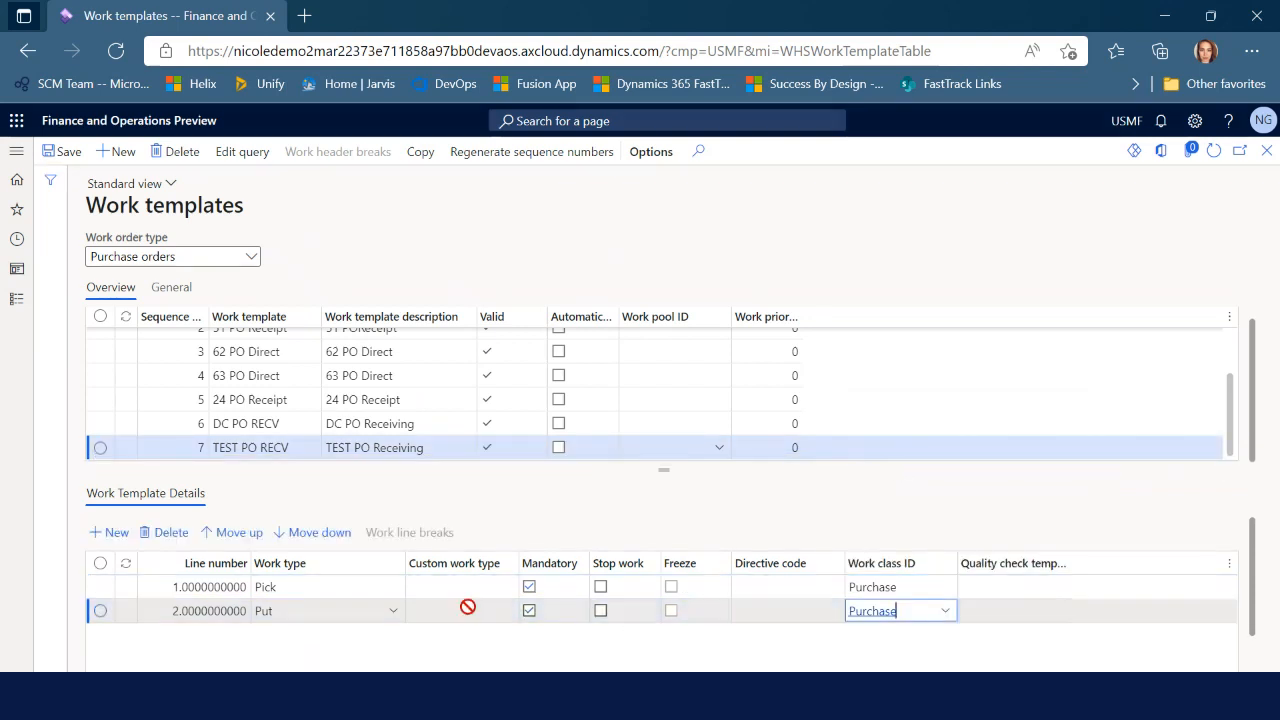
left_click(362, 608)
Confirm TEST PO RECV is valid and close the Work templates form
left_click(498, 456)
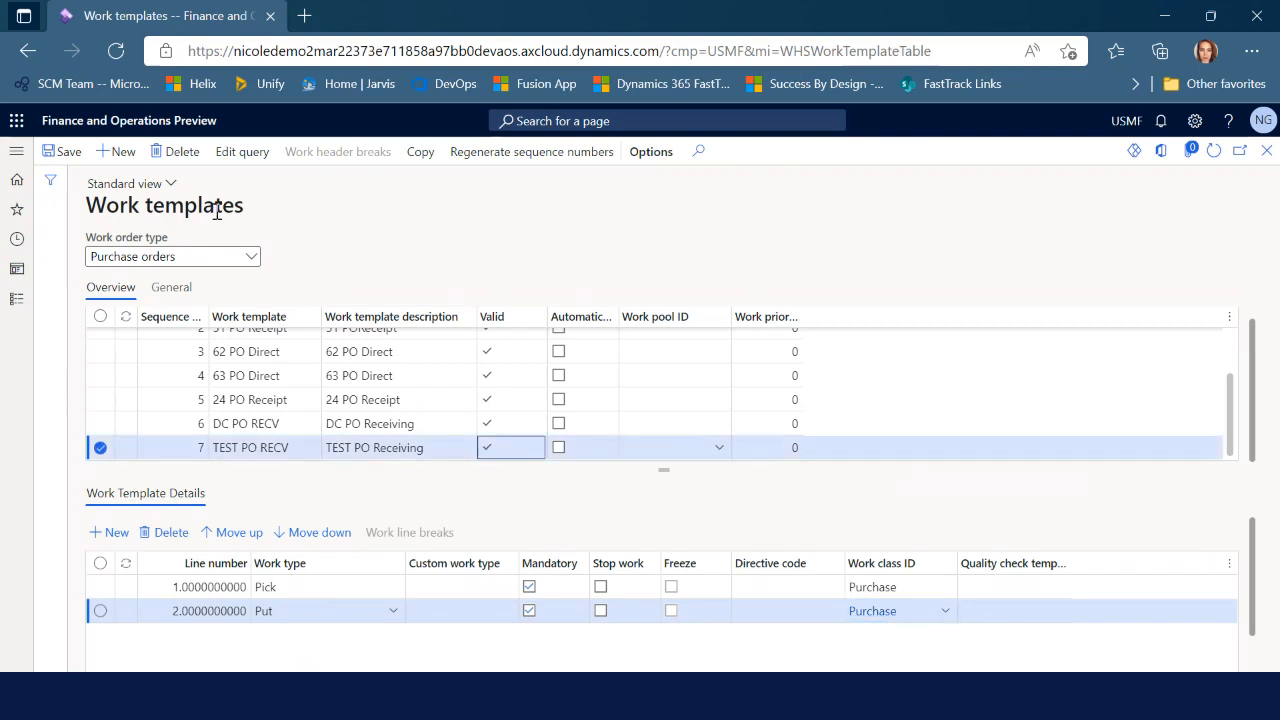
left_click(371, 610)
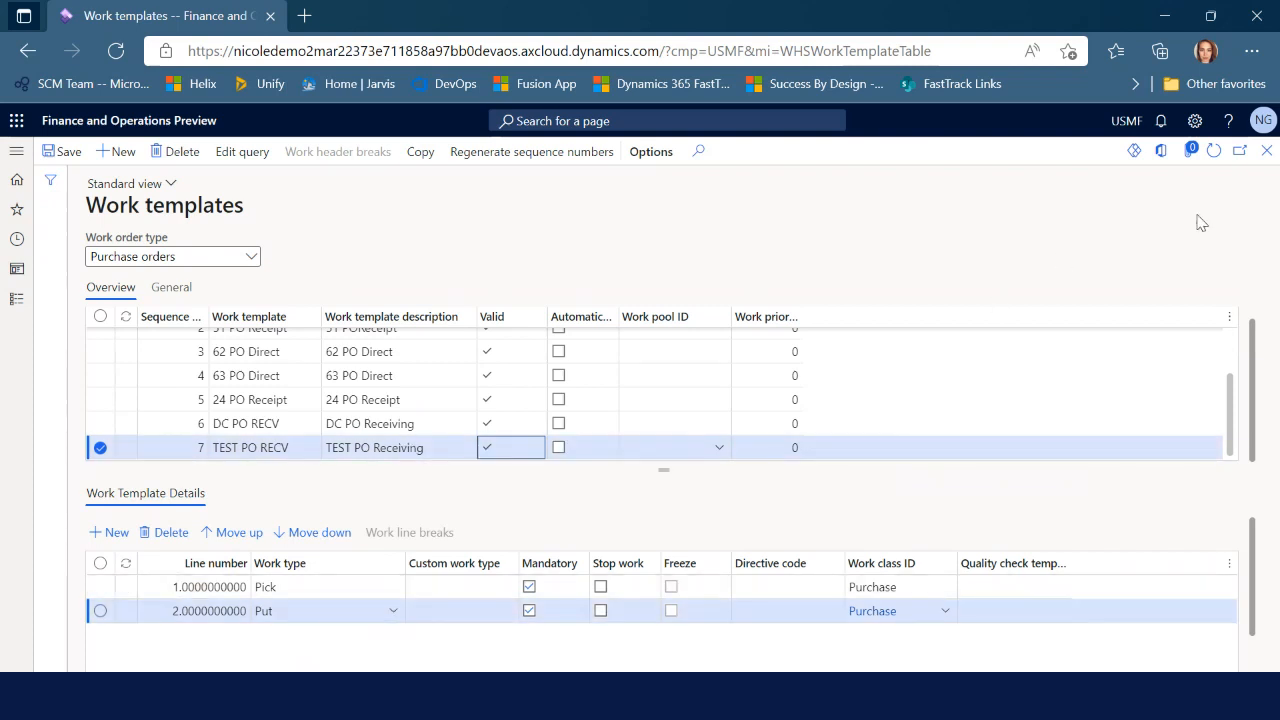
left_click(1267, 155)
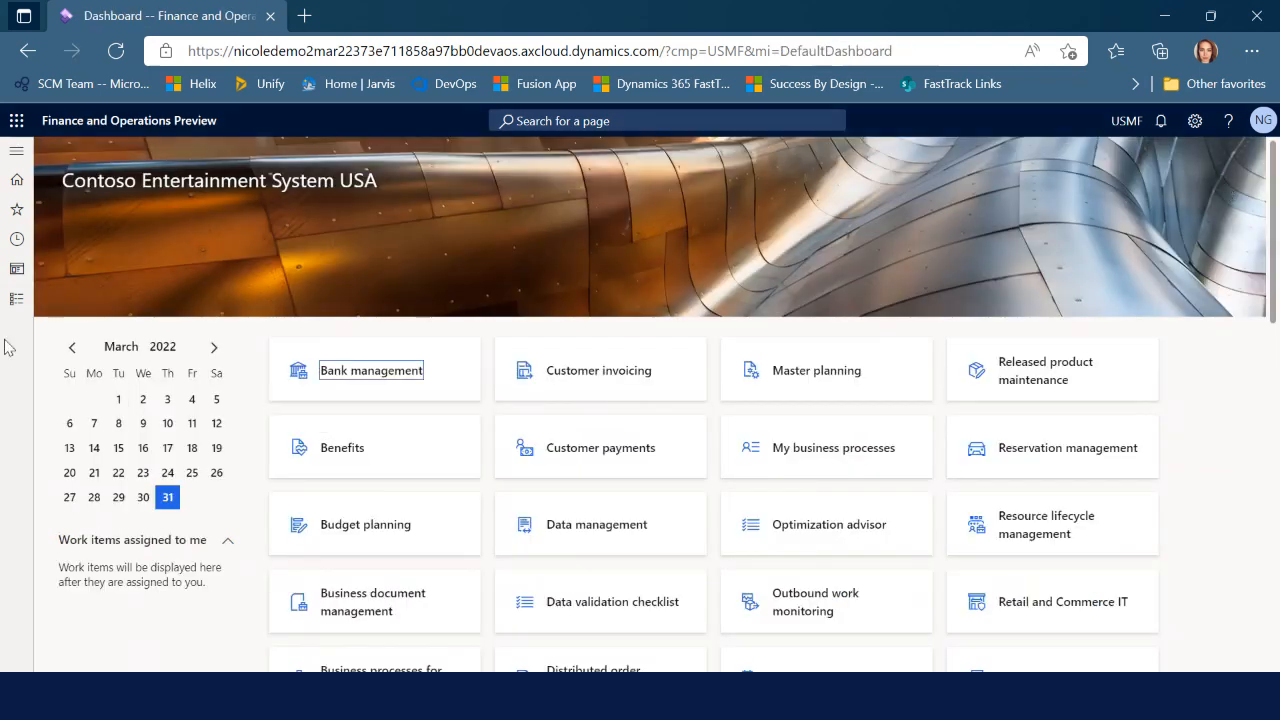
In Location directives for Purchase orders, add a new directive at sequence 11, ready for naming
left_click(14, 302)
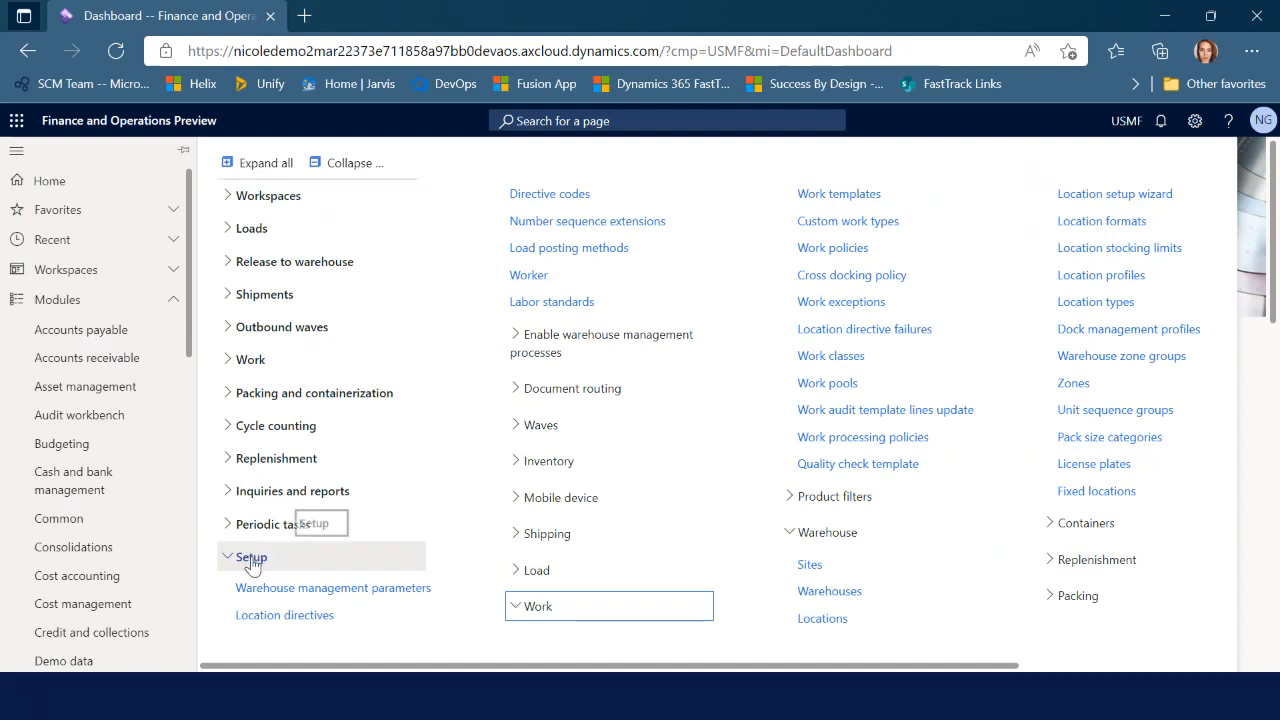
left_click(290, 616)
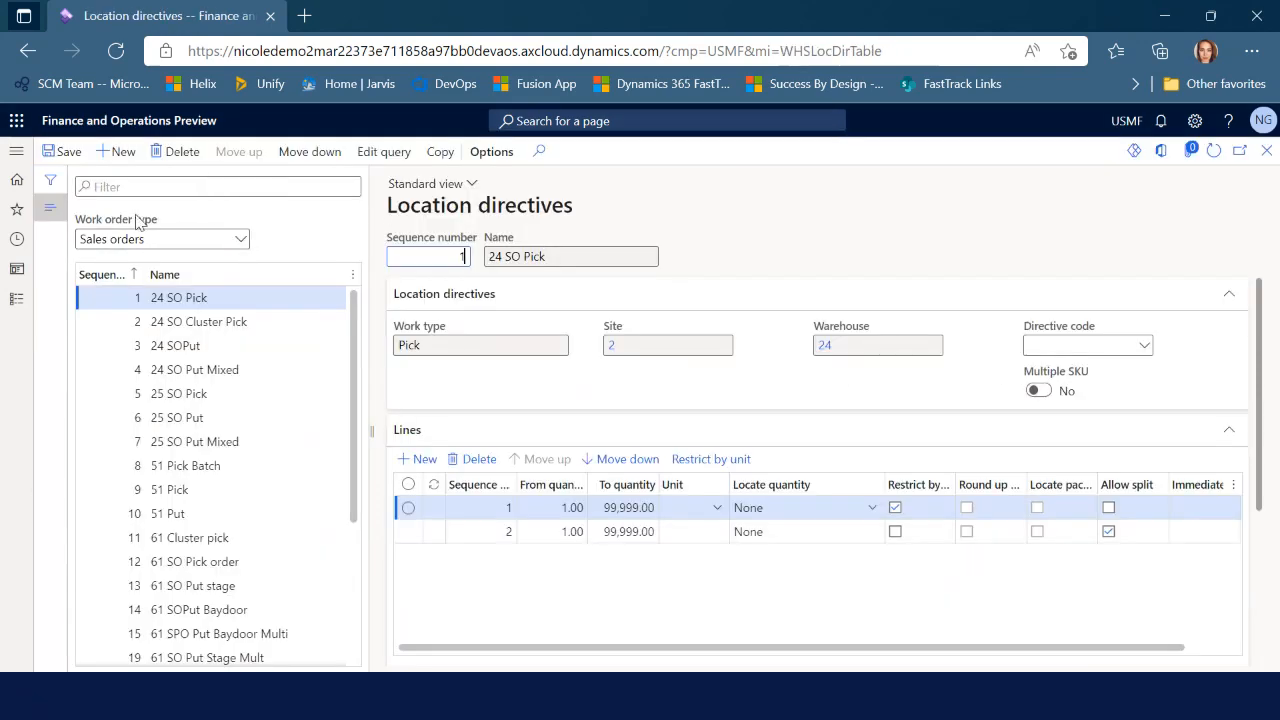
left_click(240, 241)
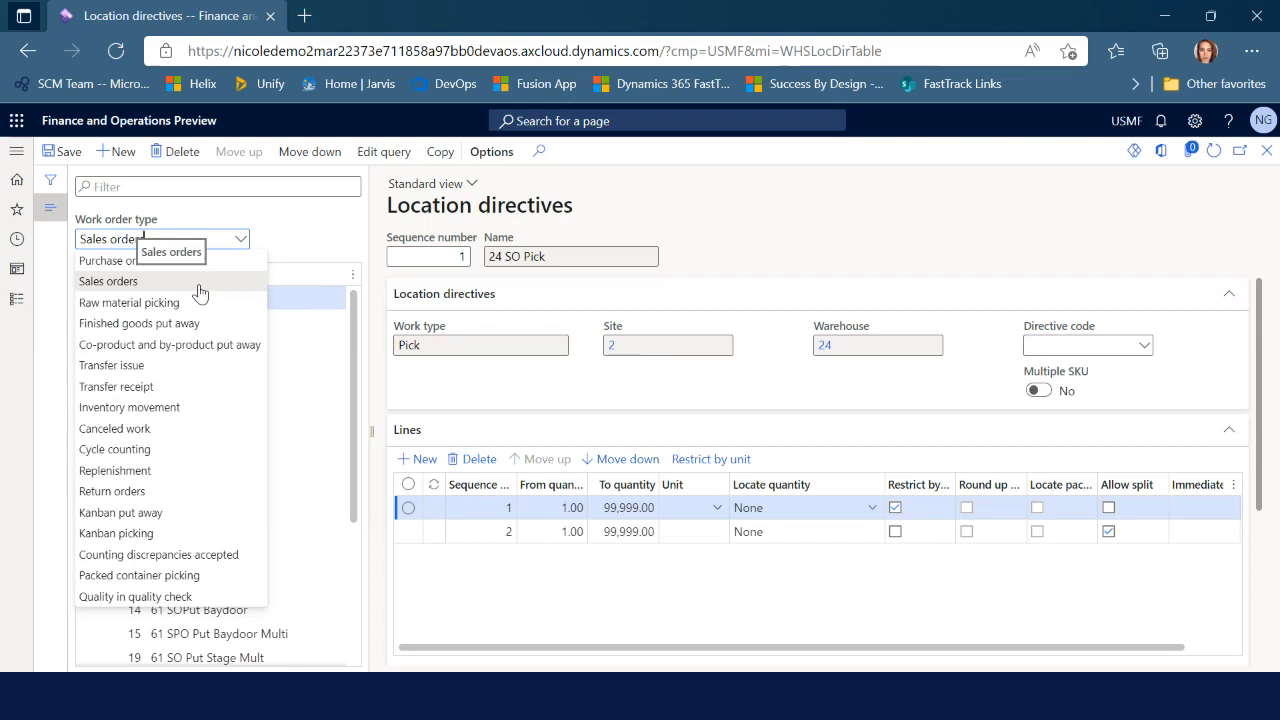
left_click(130, 261)
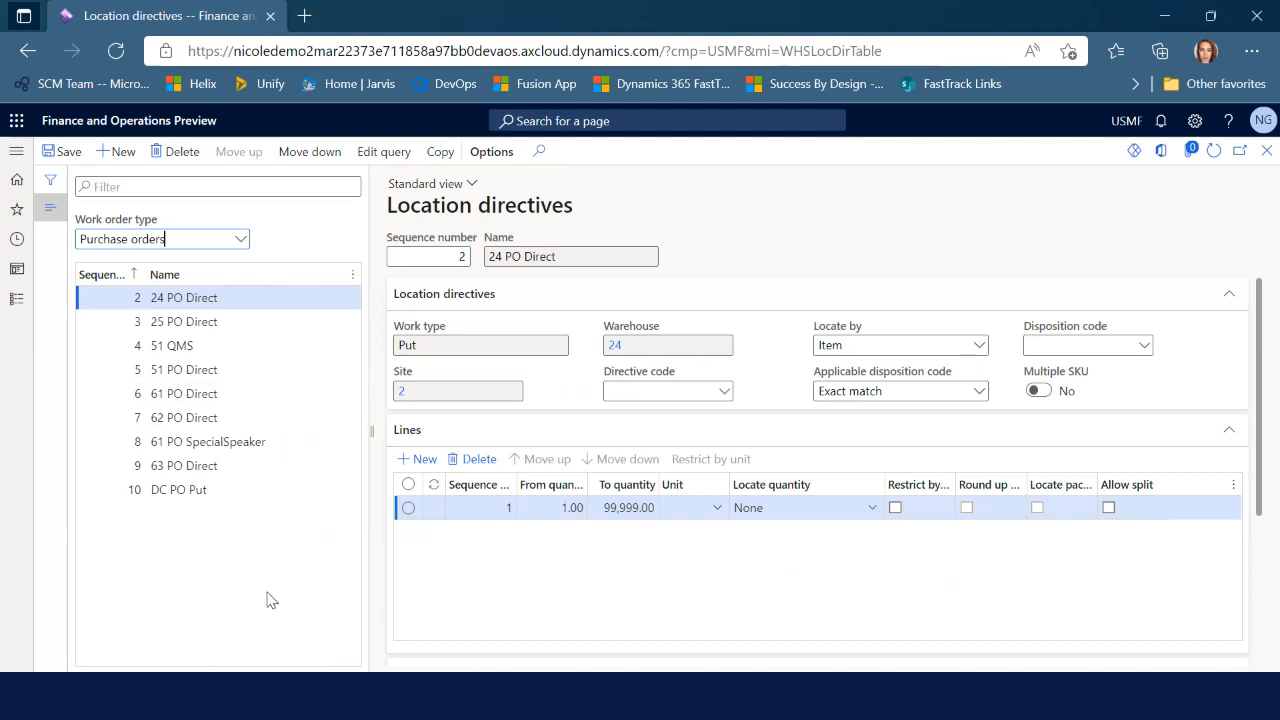
left_click(117, 151)
left_click(620, 257)
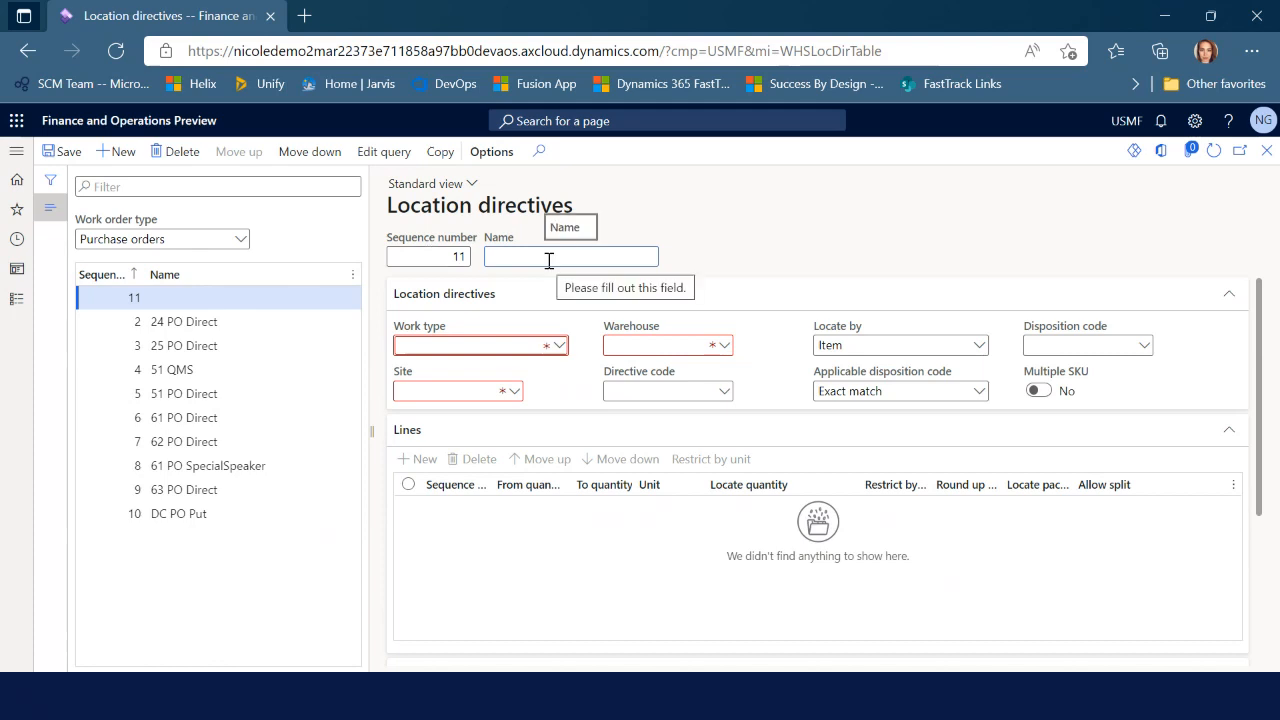
Name the directive 'TEST PO Put' with work type Put and warehouse TEST
type("TEST PO")
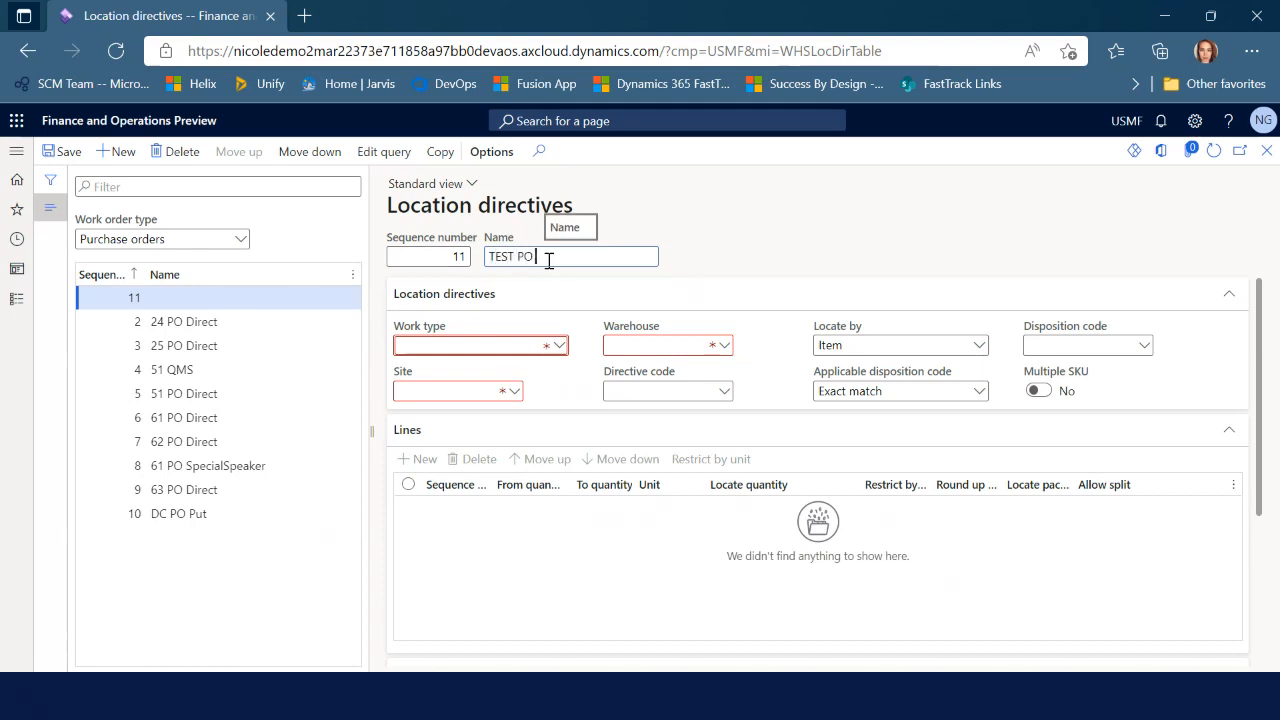
type(" Put")
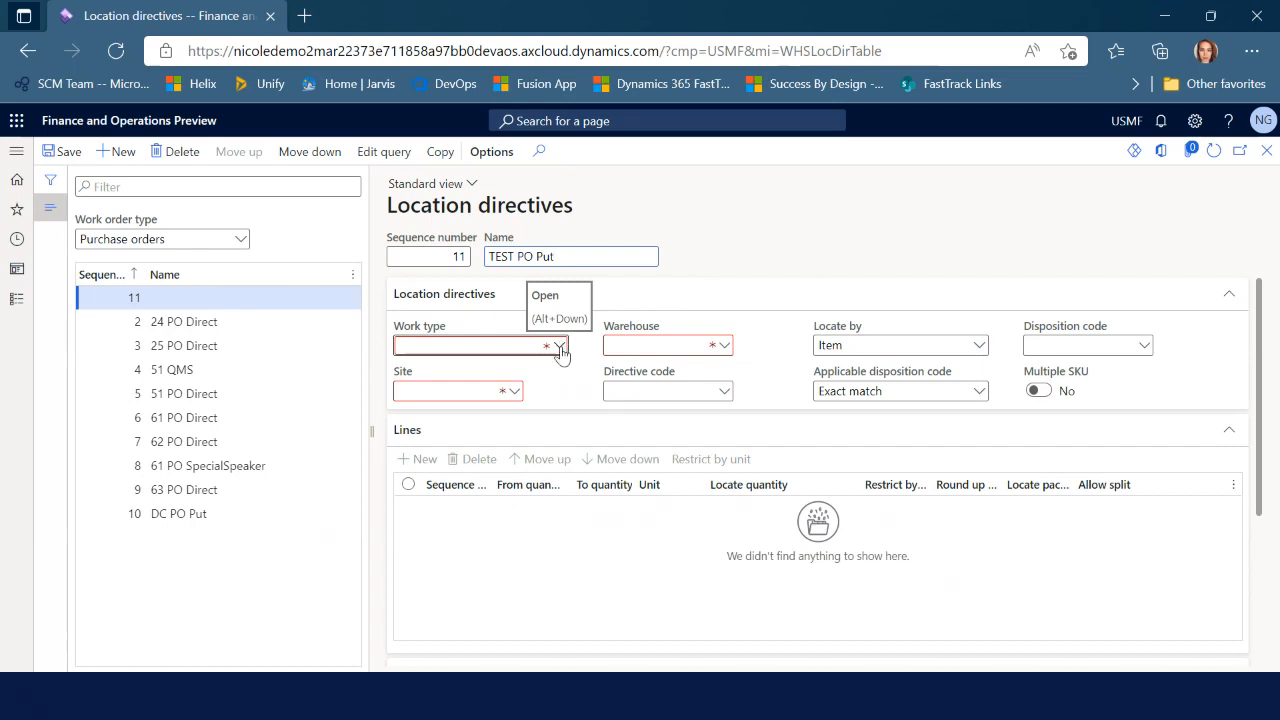
left_click(559, 346)
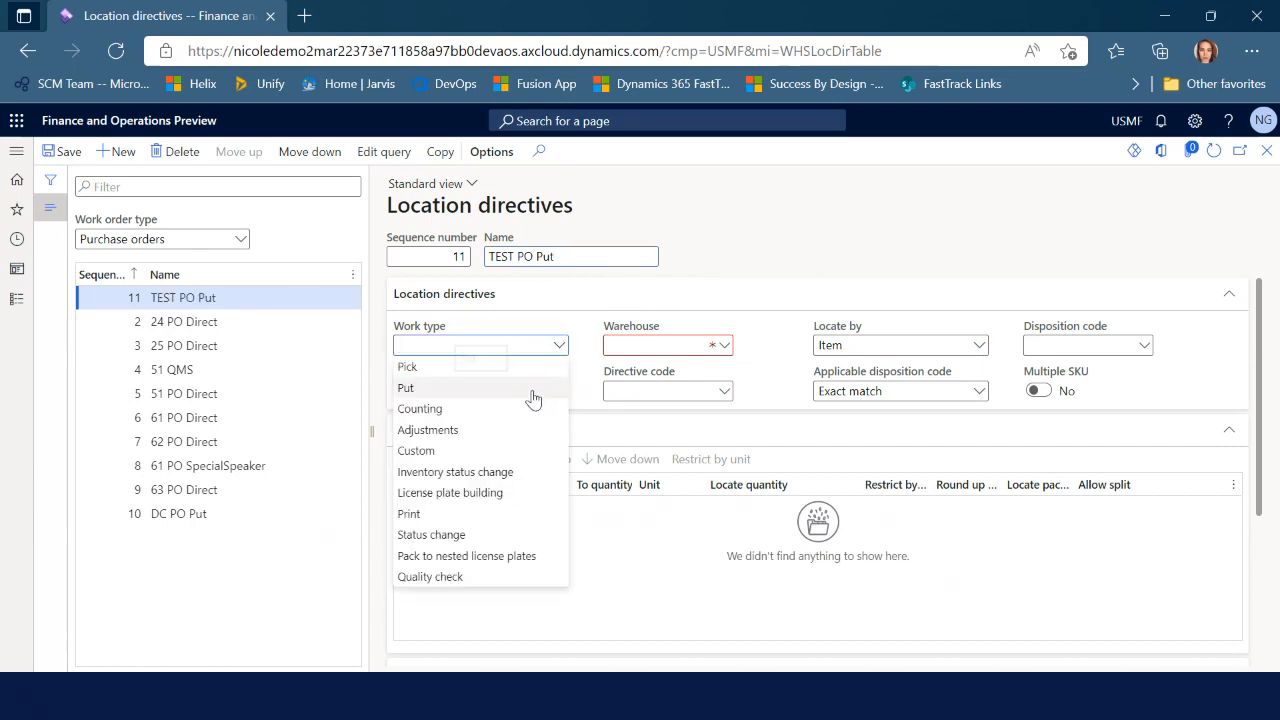
left_click(534, 389)
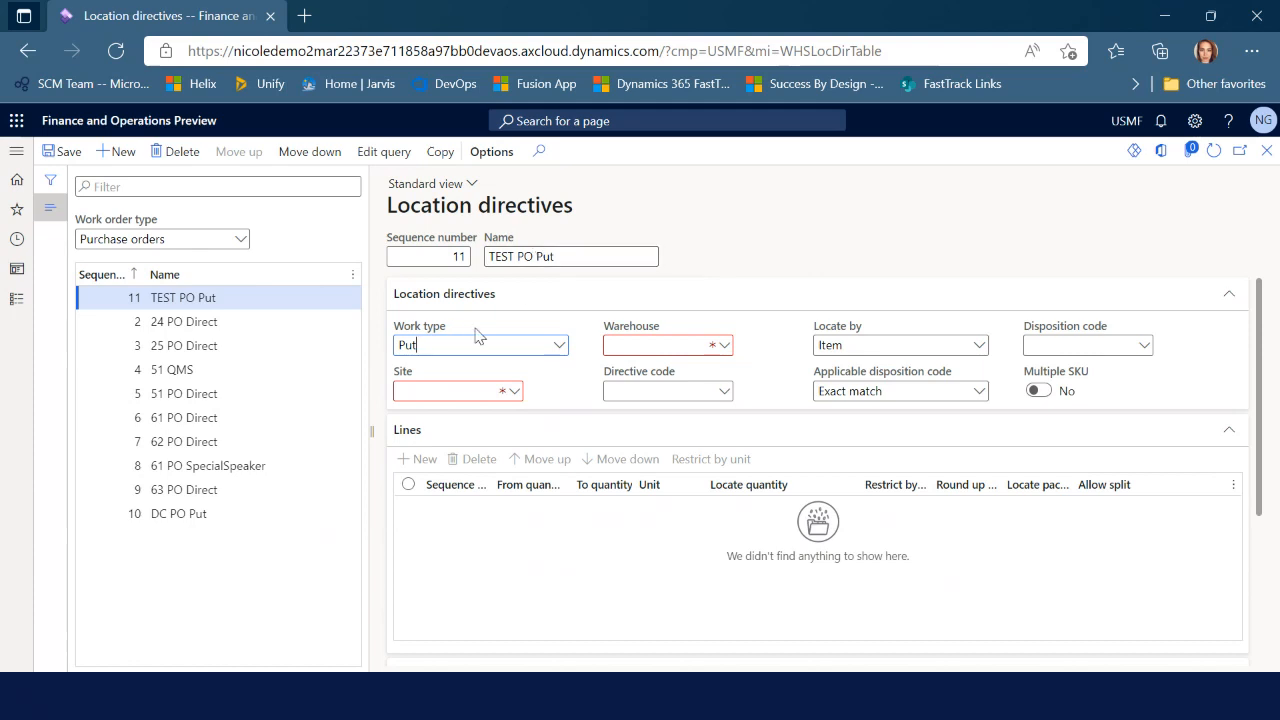
left_click(623, 346)
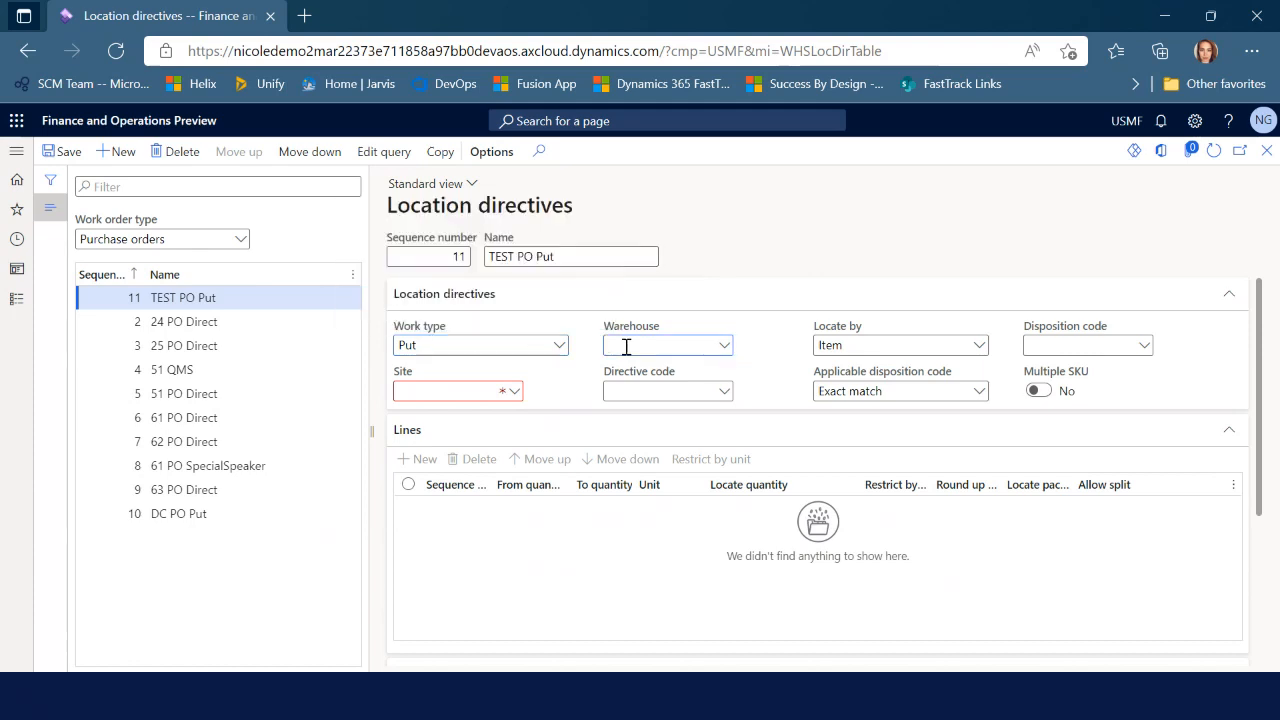
type("TEST")
key("Tab")
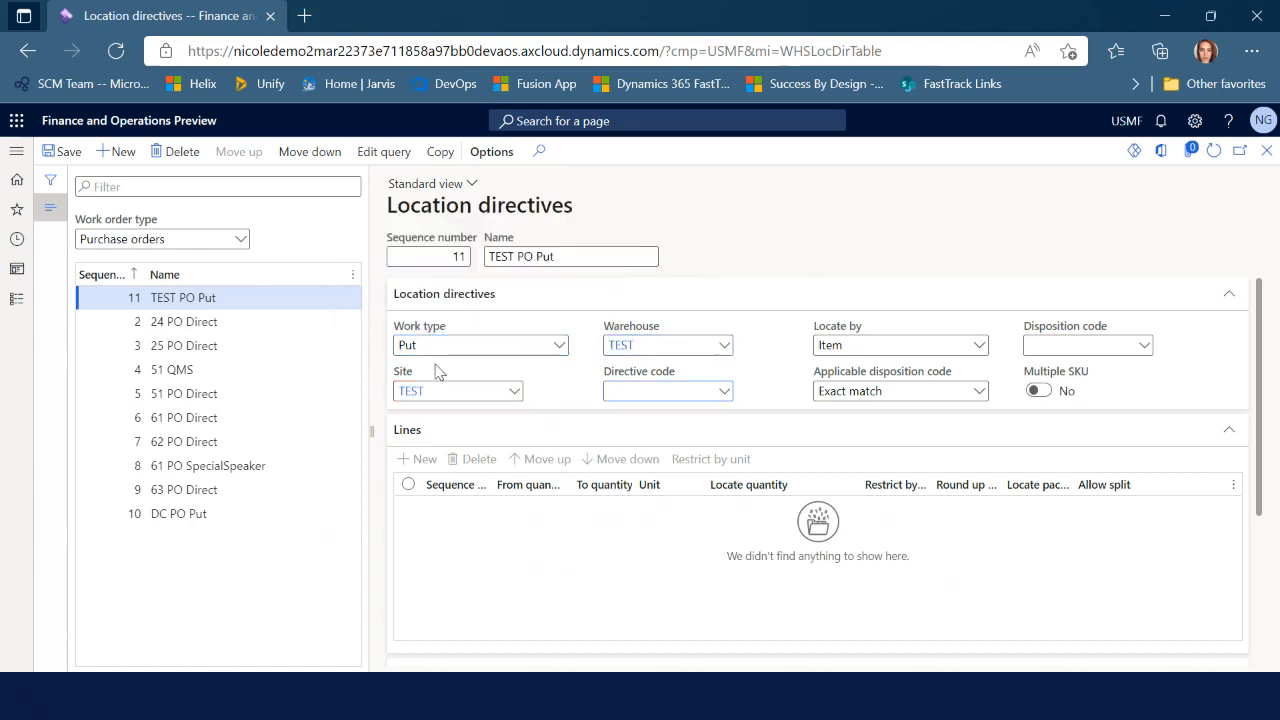
left_click(388, 545)
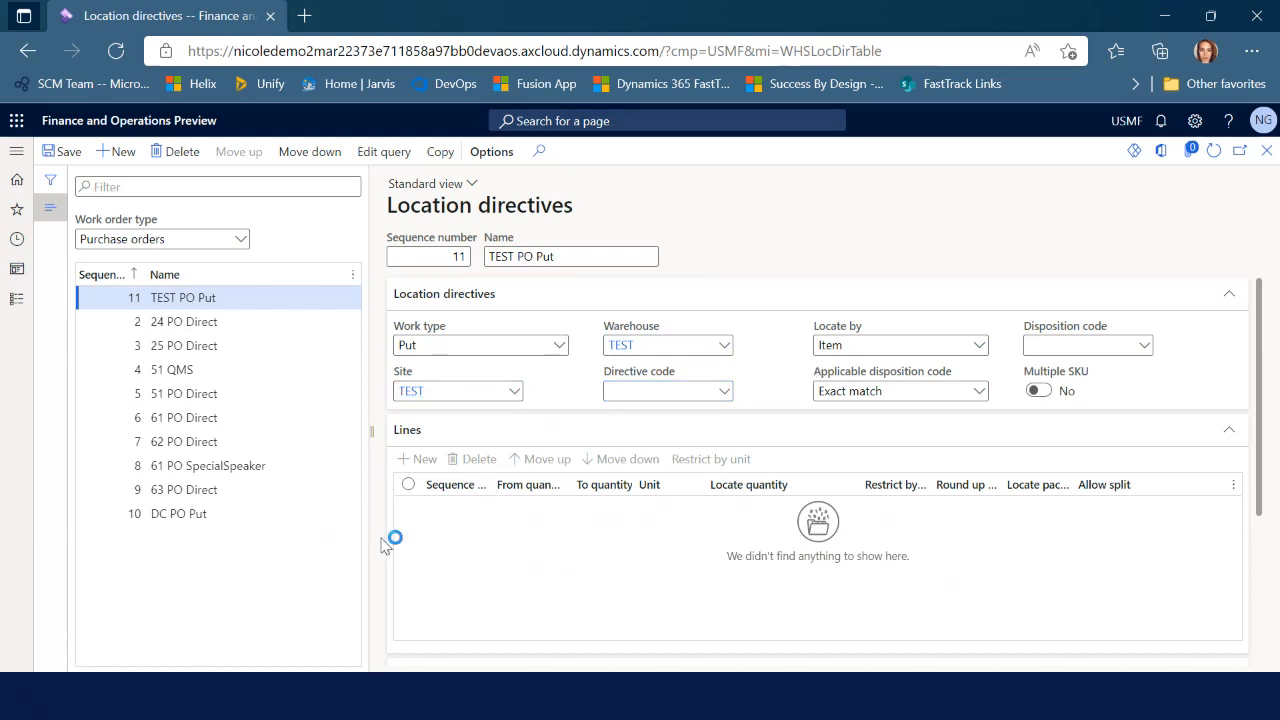
Add directive line 1 covering quantities from 1 to 9,999,999
left_click(424, 459)
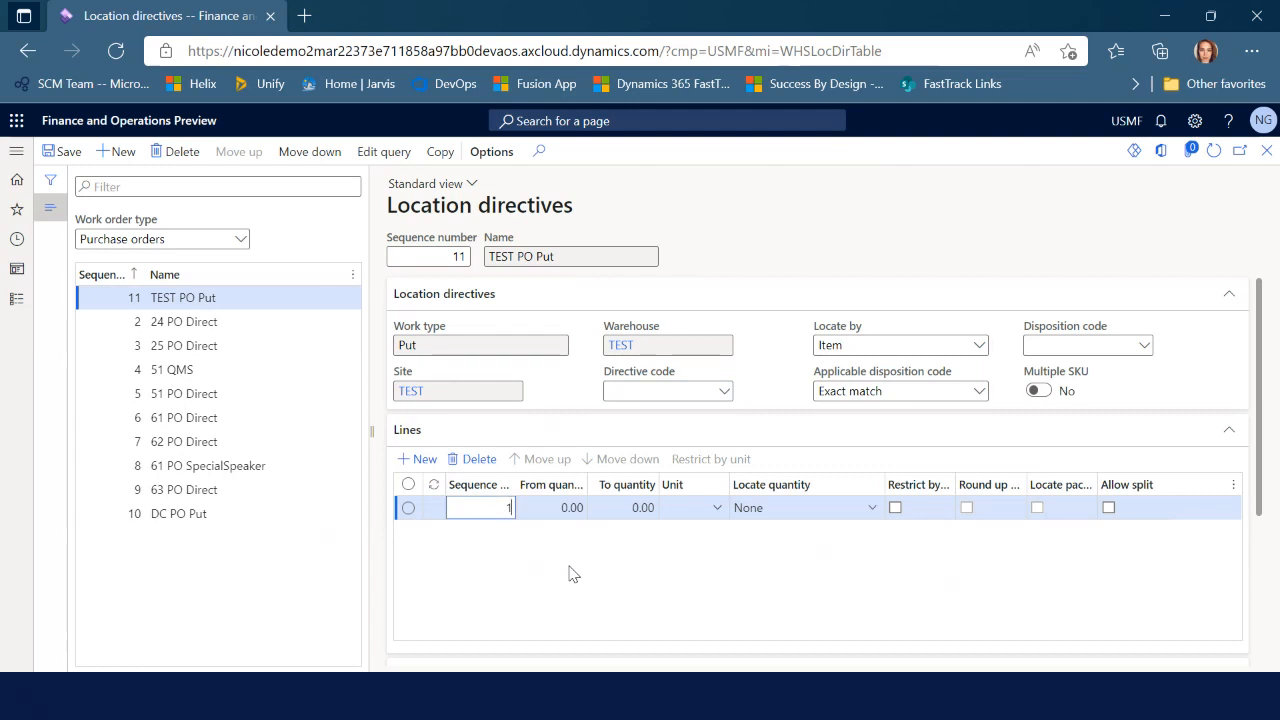
key("Tab")
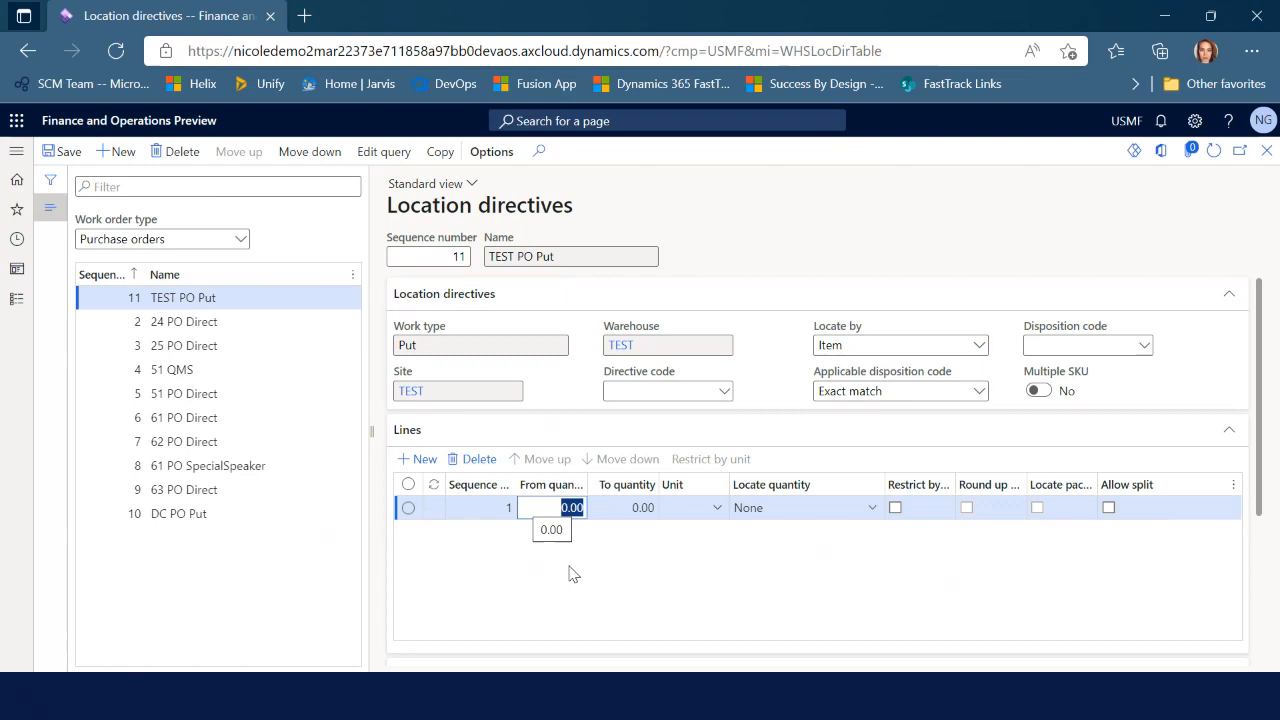
type("1")
key("Tab")
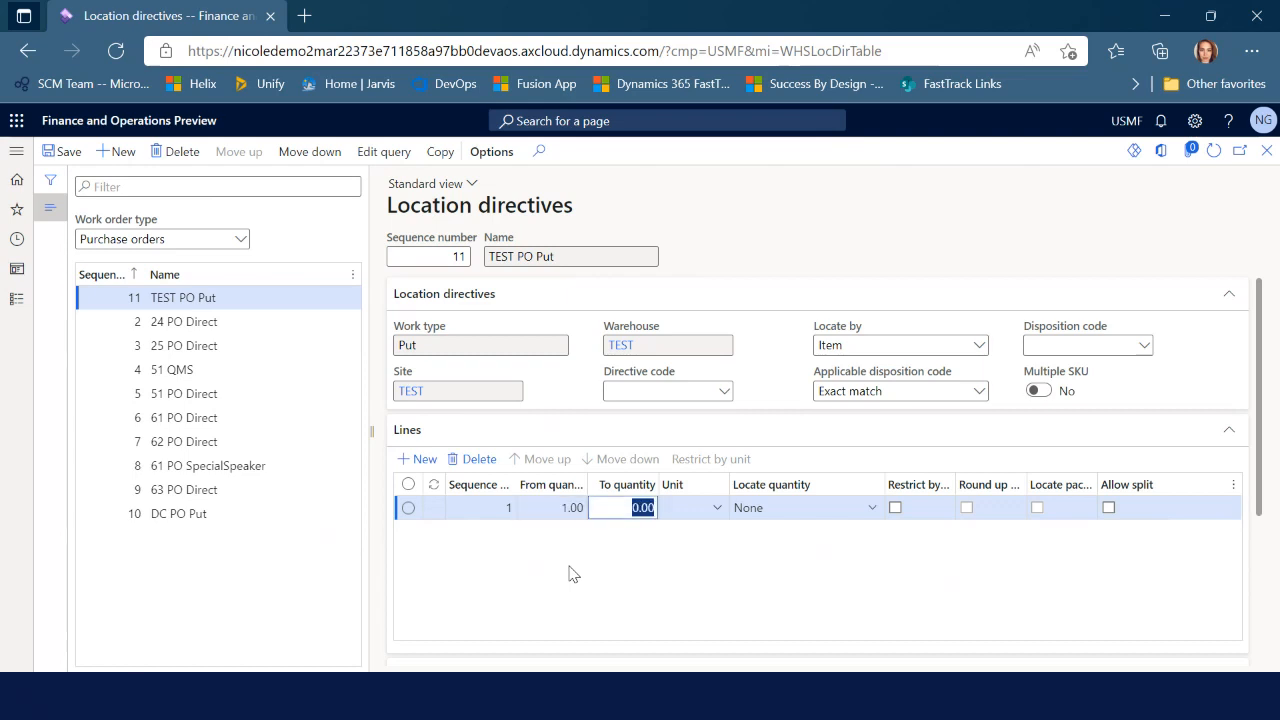
type("9,99")
type("9,99999")
key("Tab")
scroll(857, 591, "down", 1)
scroll(855, 591, "down", 1)
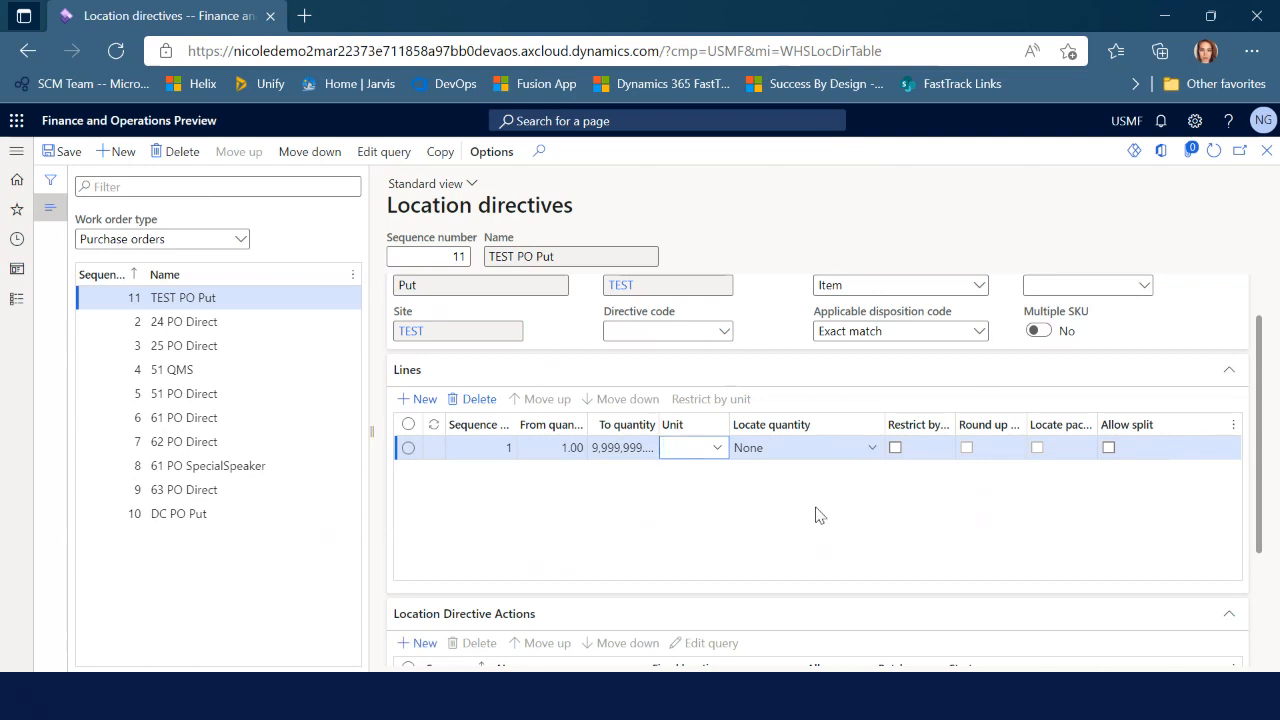
Add a location directive action named 'User-directed'
scroll(502, 380, "down", 1)
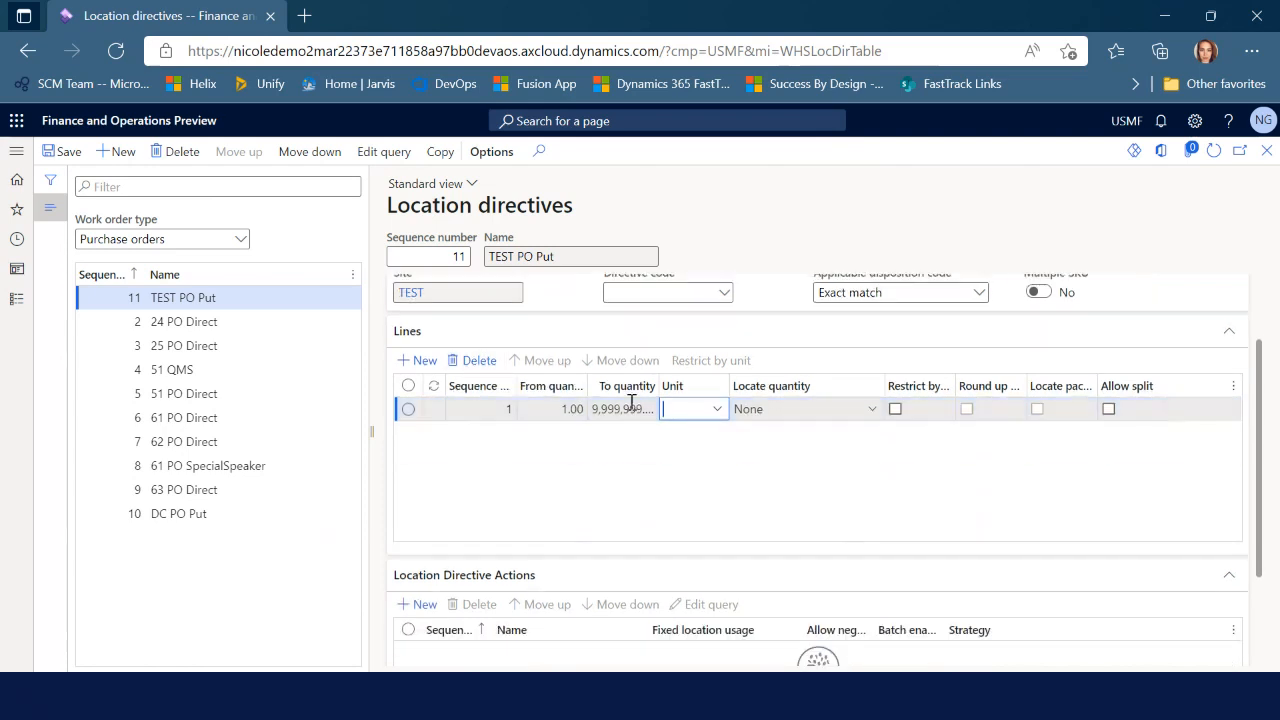
left_click(411, 609)
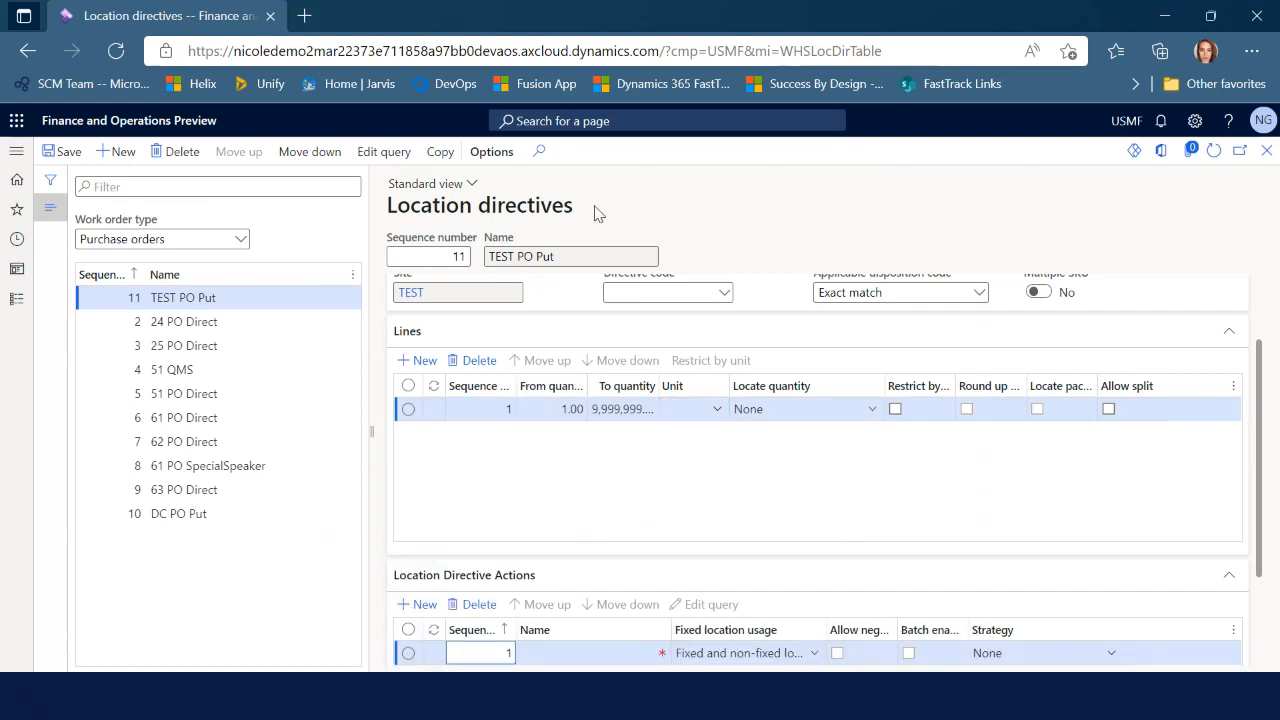
scroll(670, 505, "down", 3)
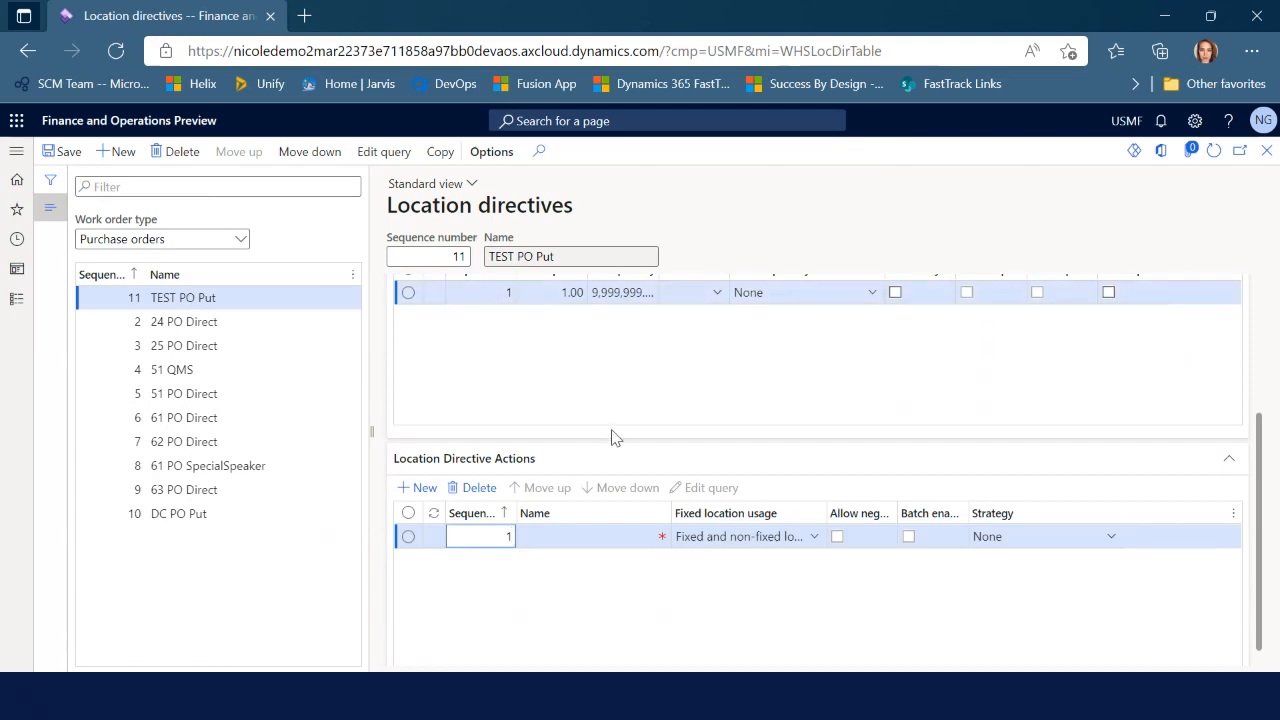
left_click(576, 562)
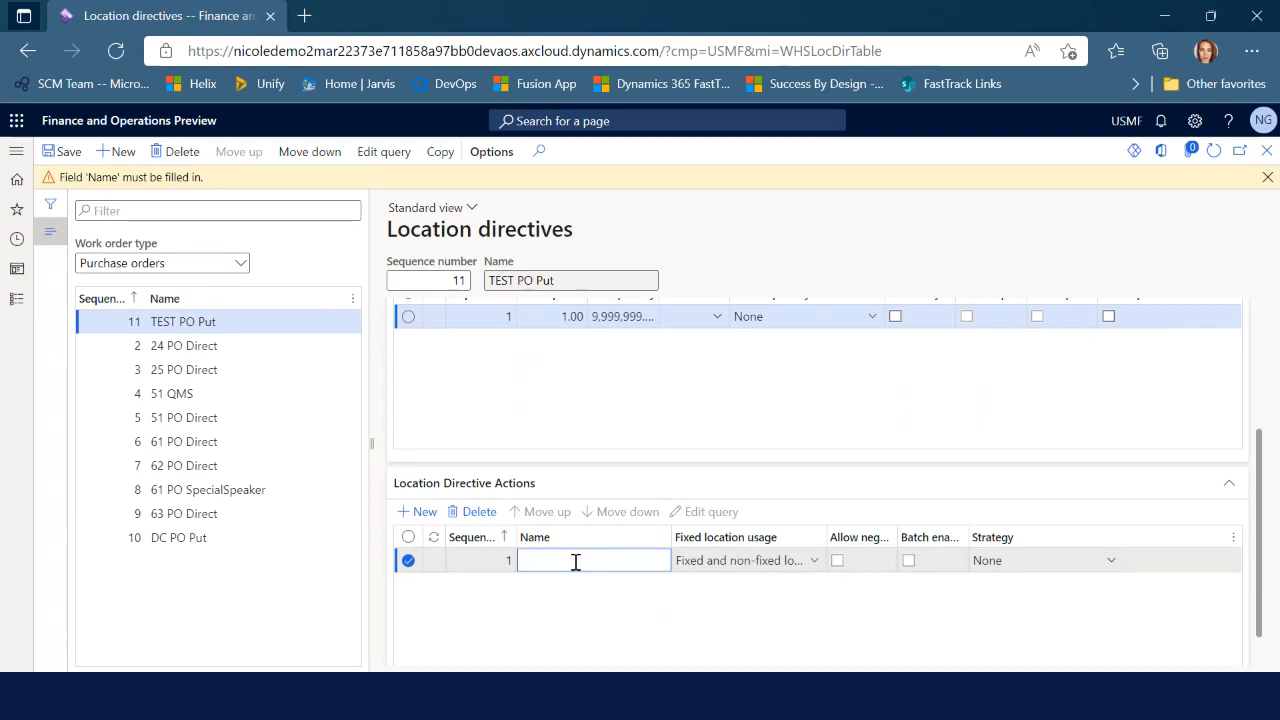
type("User-directed")
scroll(576, 563, "down", 1)
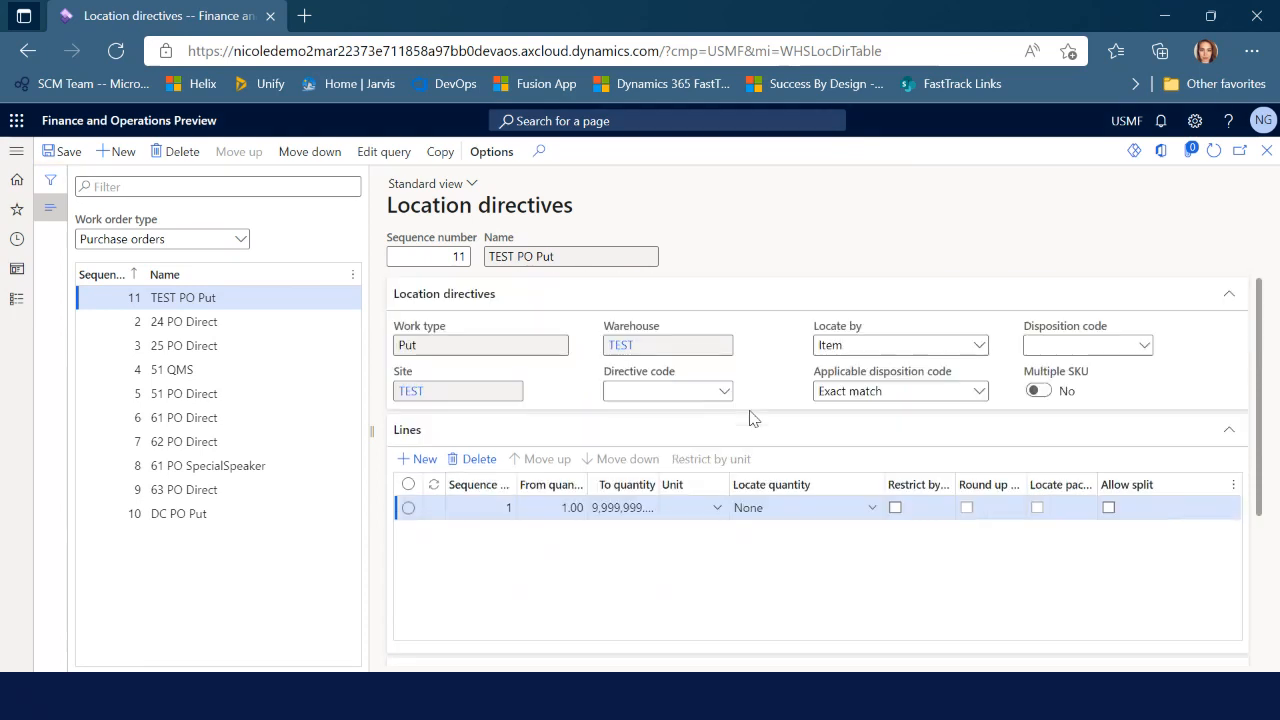
scroll(755, 418, "up", 5)
scroll(707, 586, "down", 3)
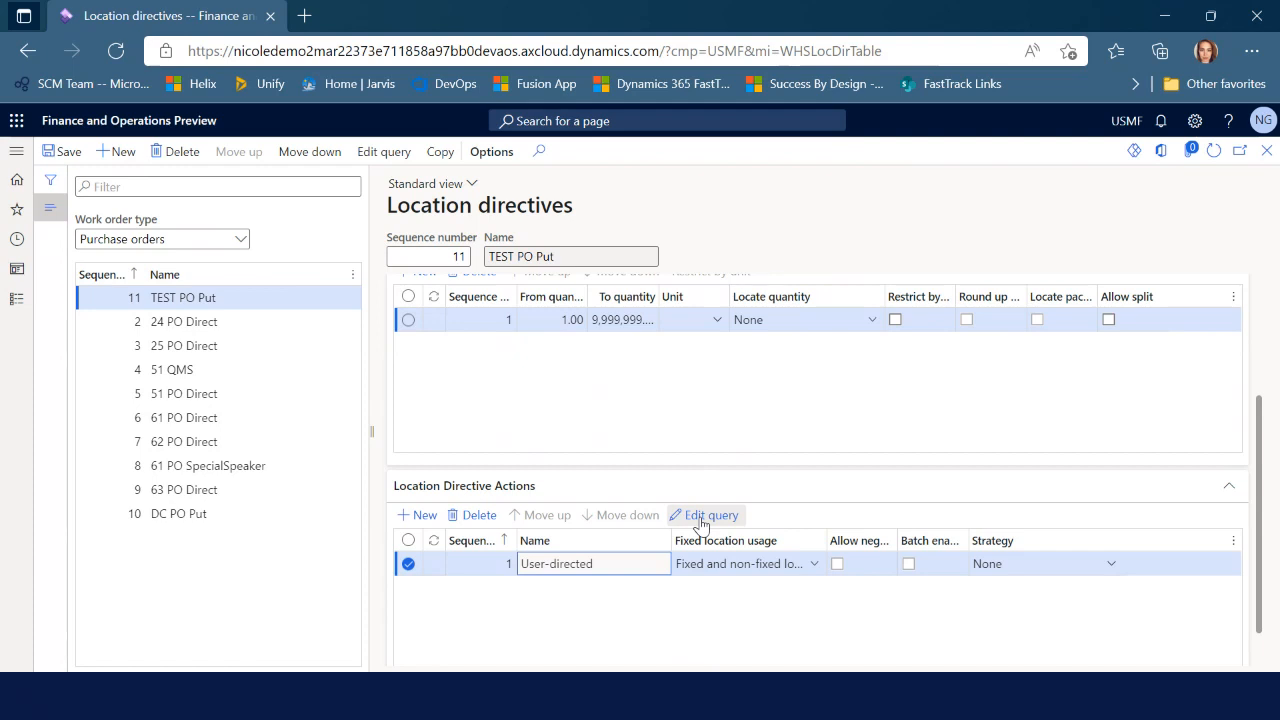
Edit the User-directed action's query to set the Location criteria to 'failure'
left_click(701, 516)
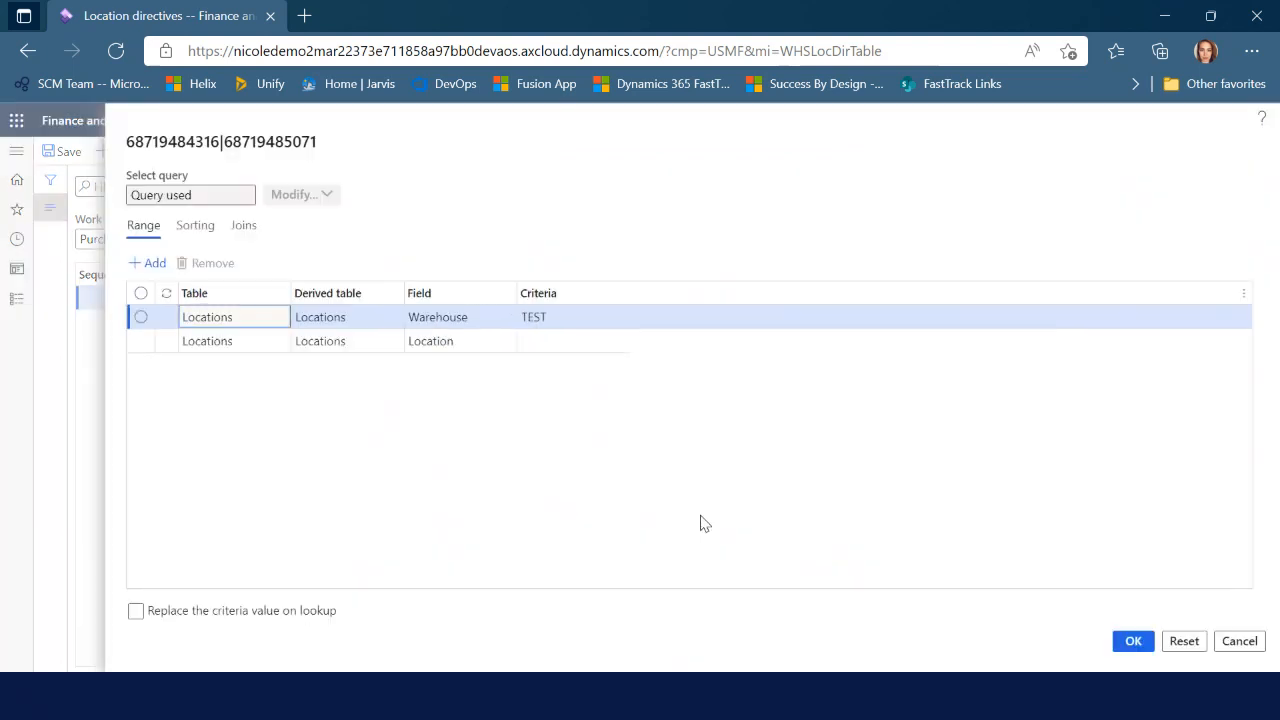
left_click(553, 340)
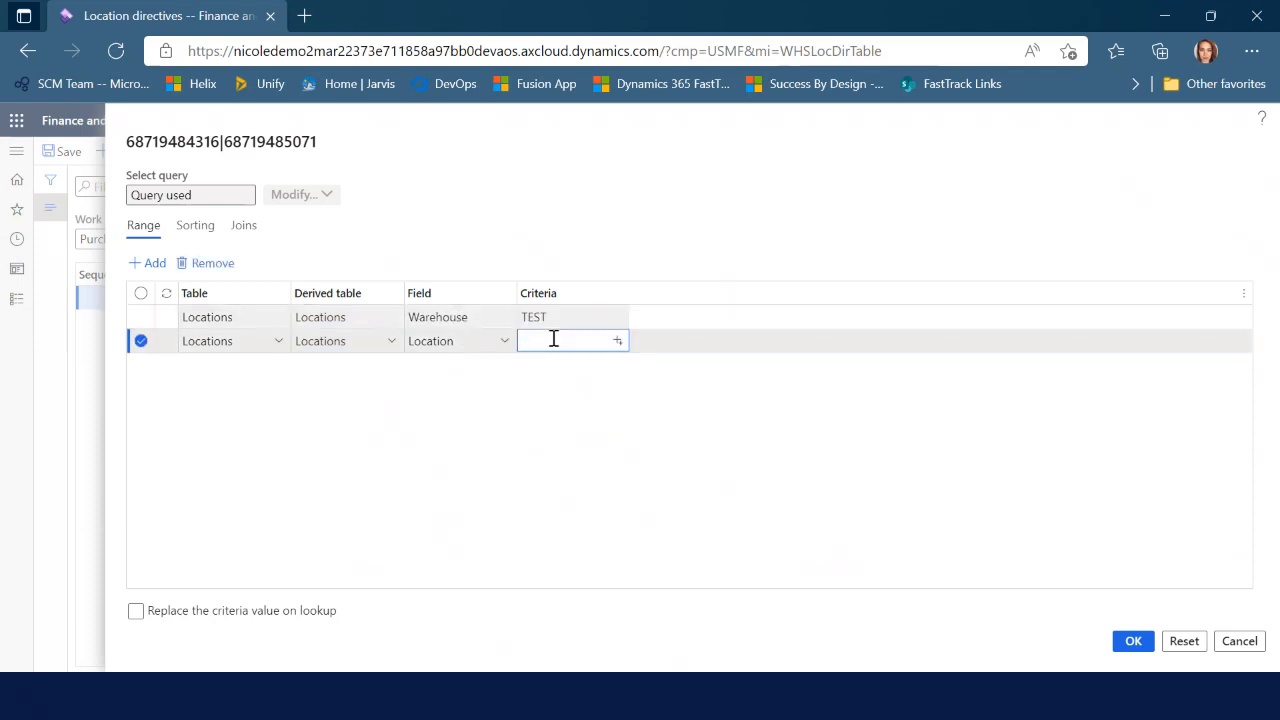
type("failure")
left_click(1132, 643)
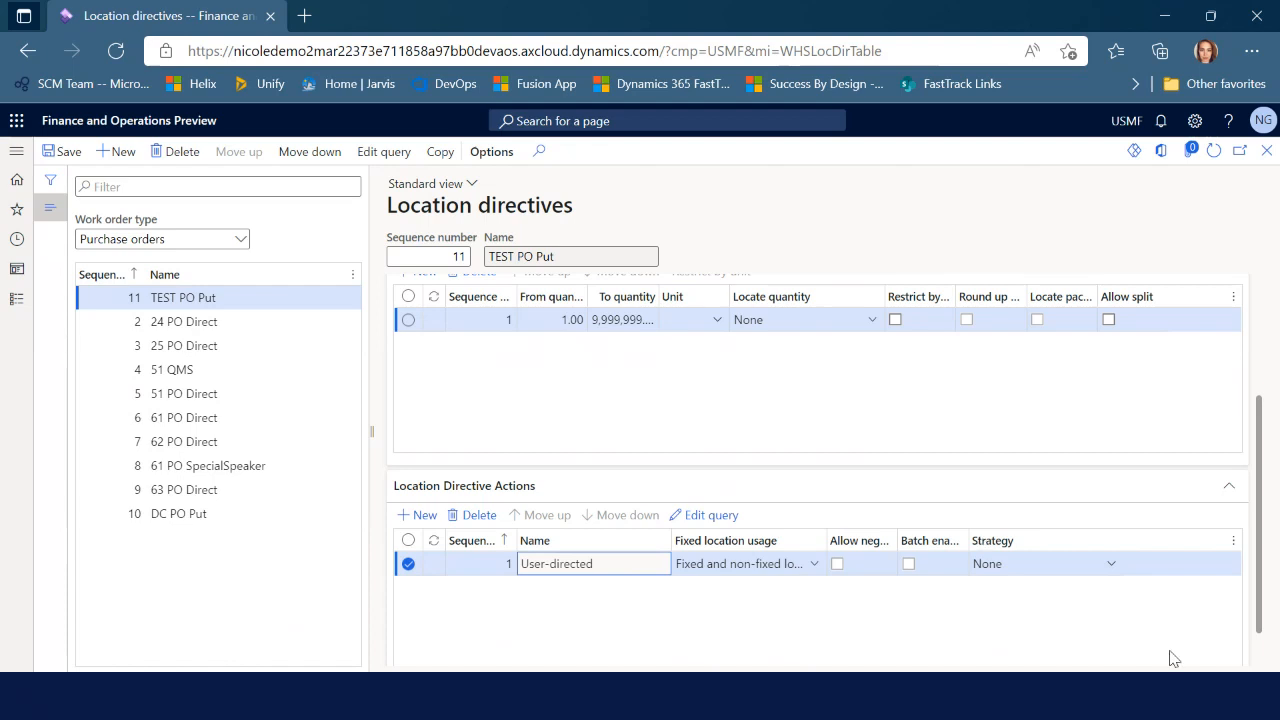
scroll(1168, 635, "up", 2)
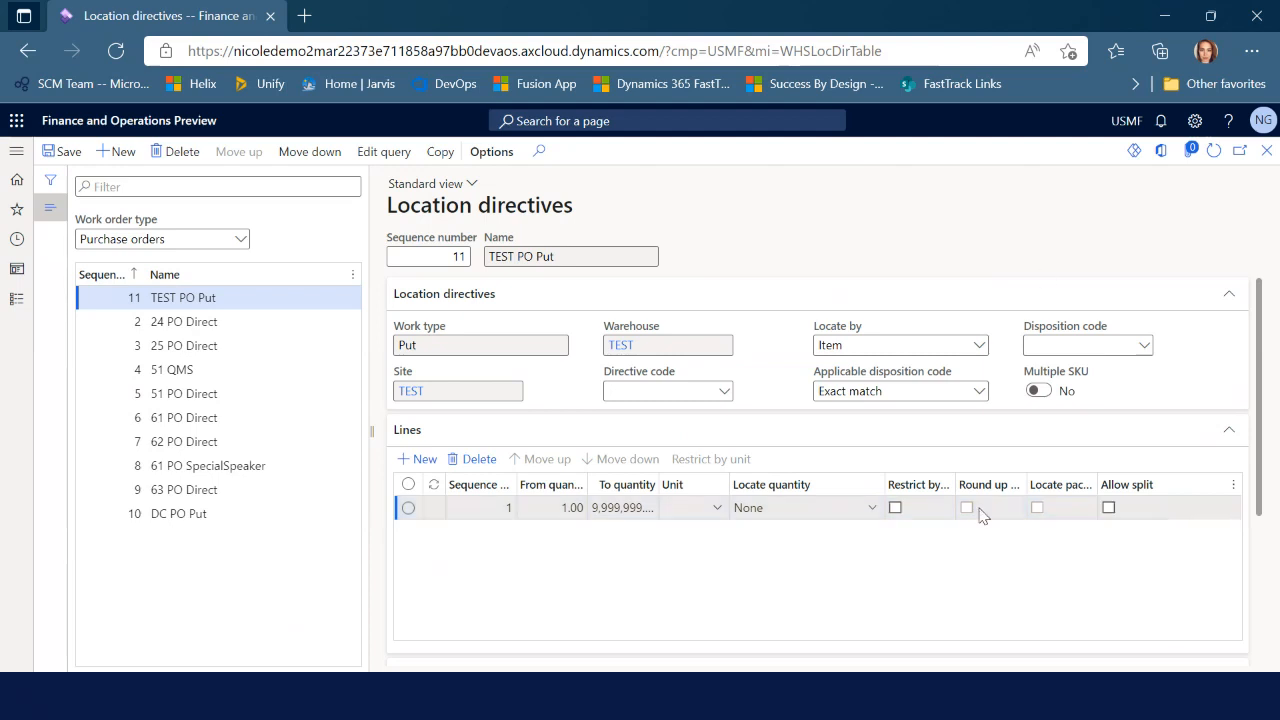
scroll(980, 512, "down", 2)
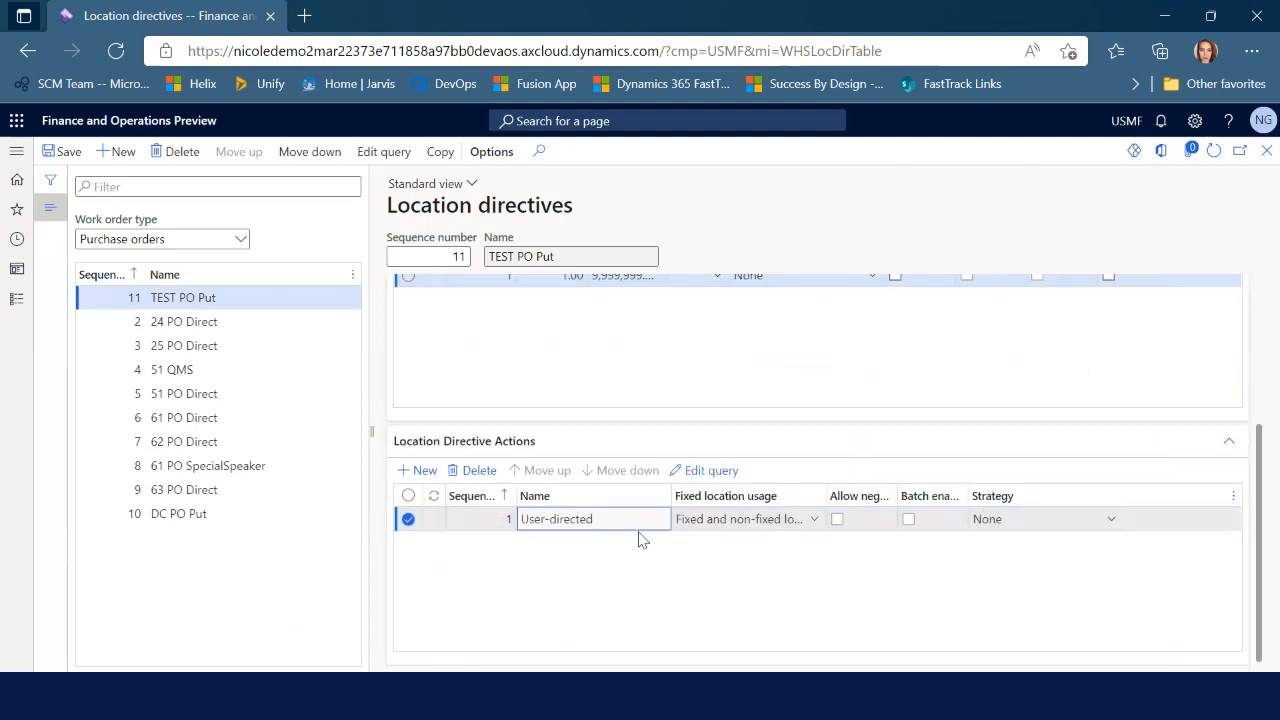
scroll(672, 580, "up", 2)
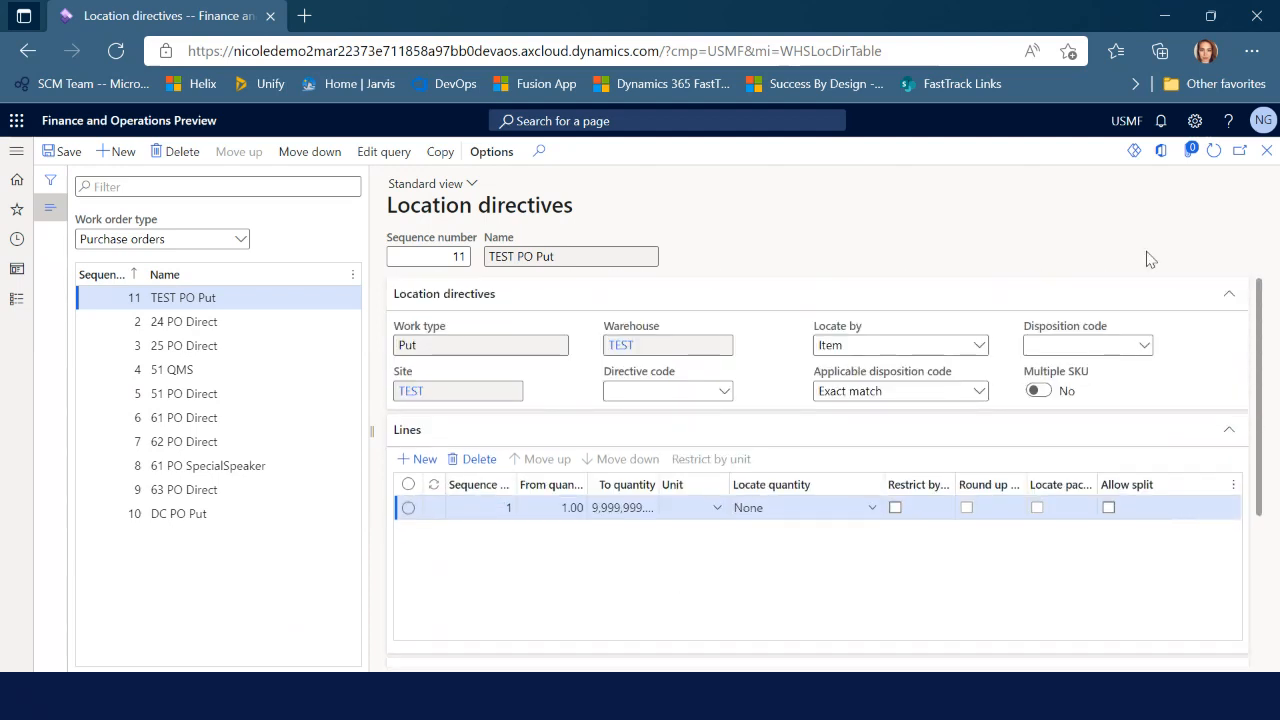
Close Location directives and expand Warehouse management's Mobile device setup pages
left_click(1267, 153)
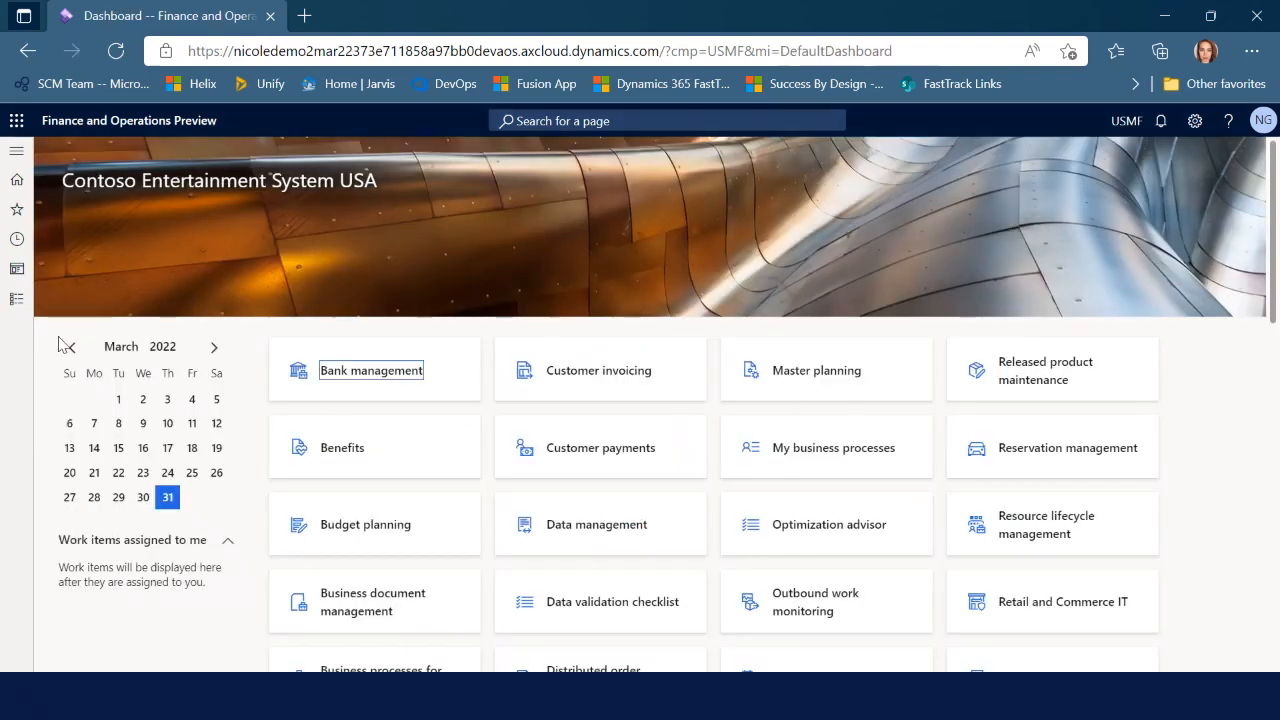
left_click(18, 300)
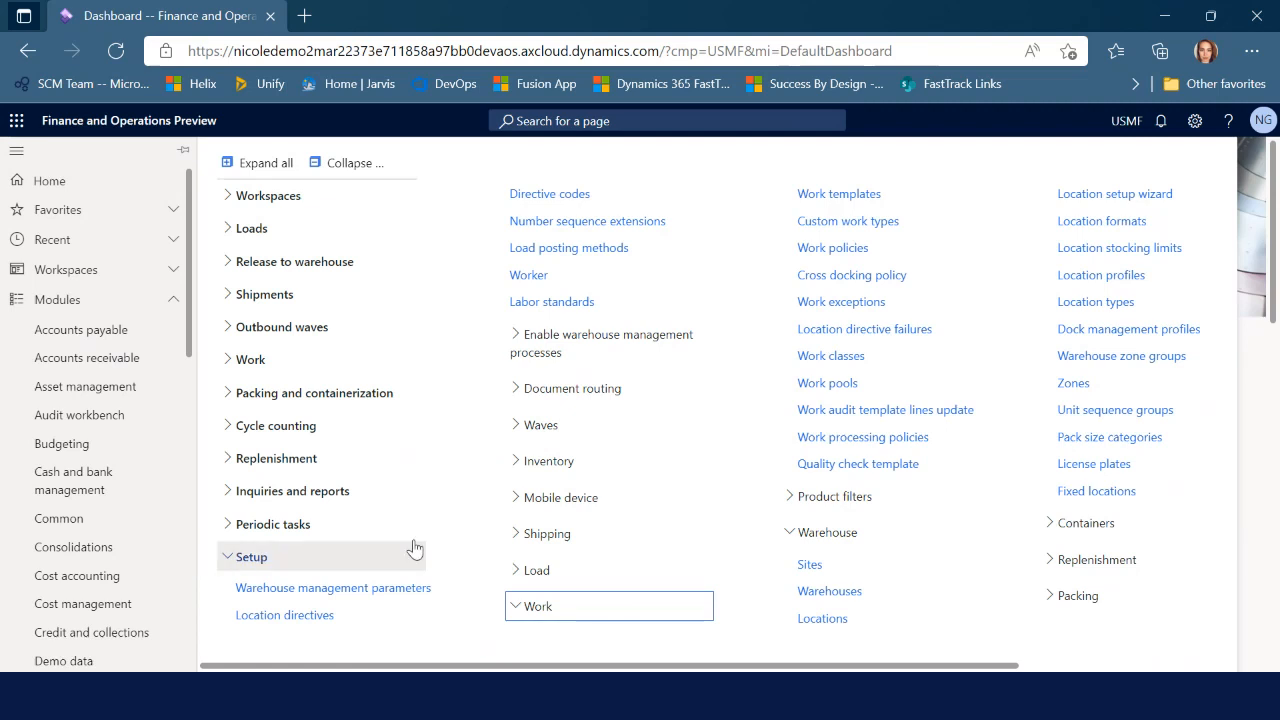
left_click(562, 505)
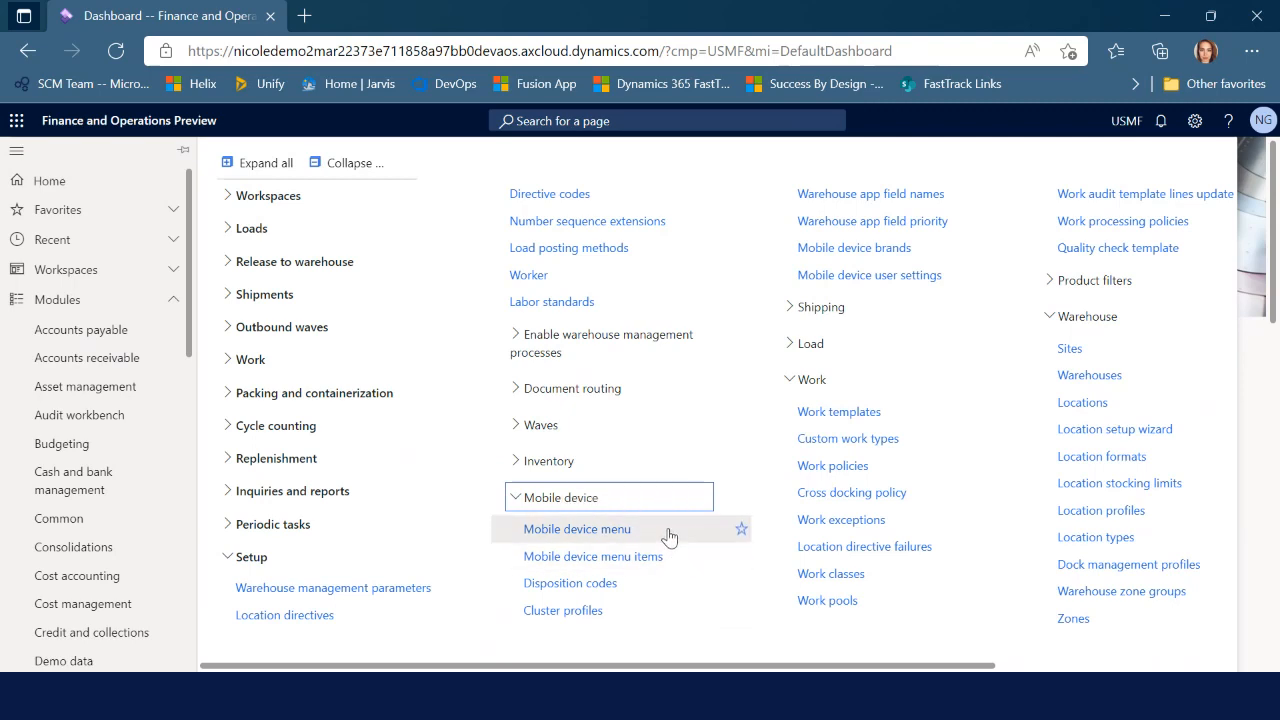
Create and save a mobile device menu with name 'Test' and description 'Test'
left_click(621, 531)
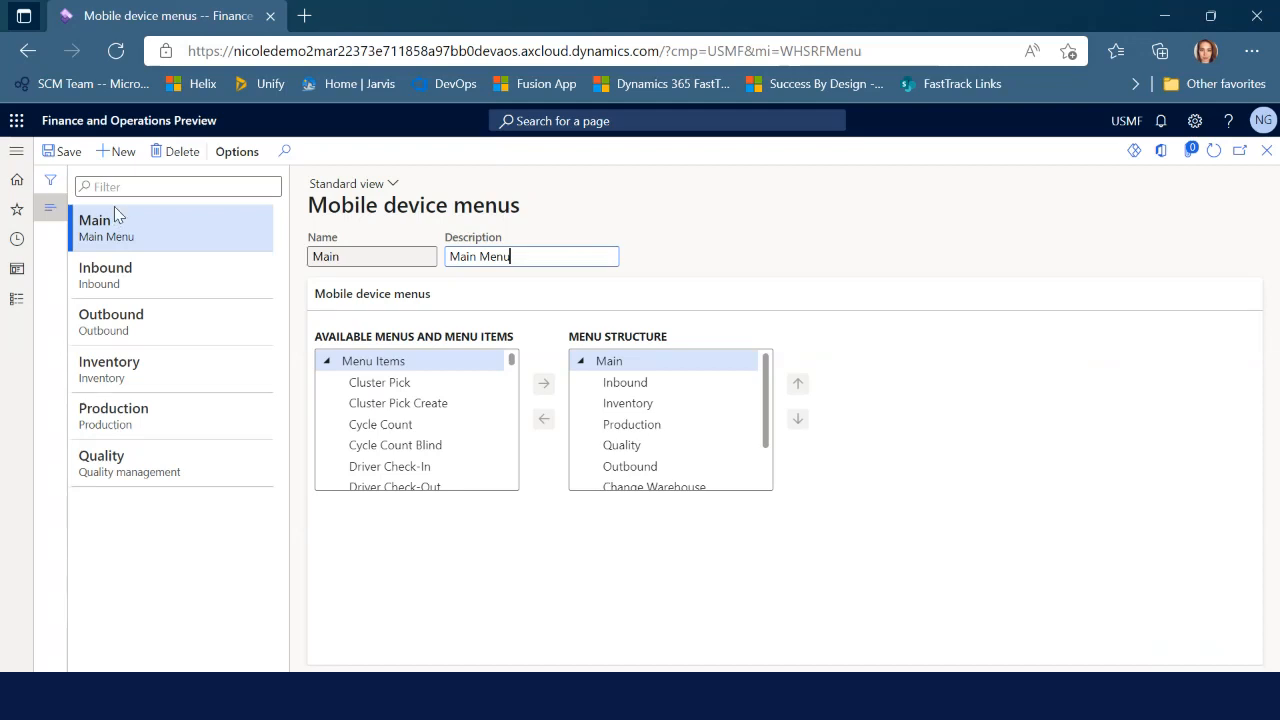
left_click(111, 152)
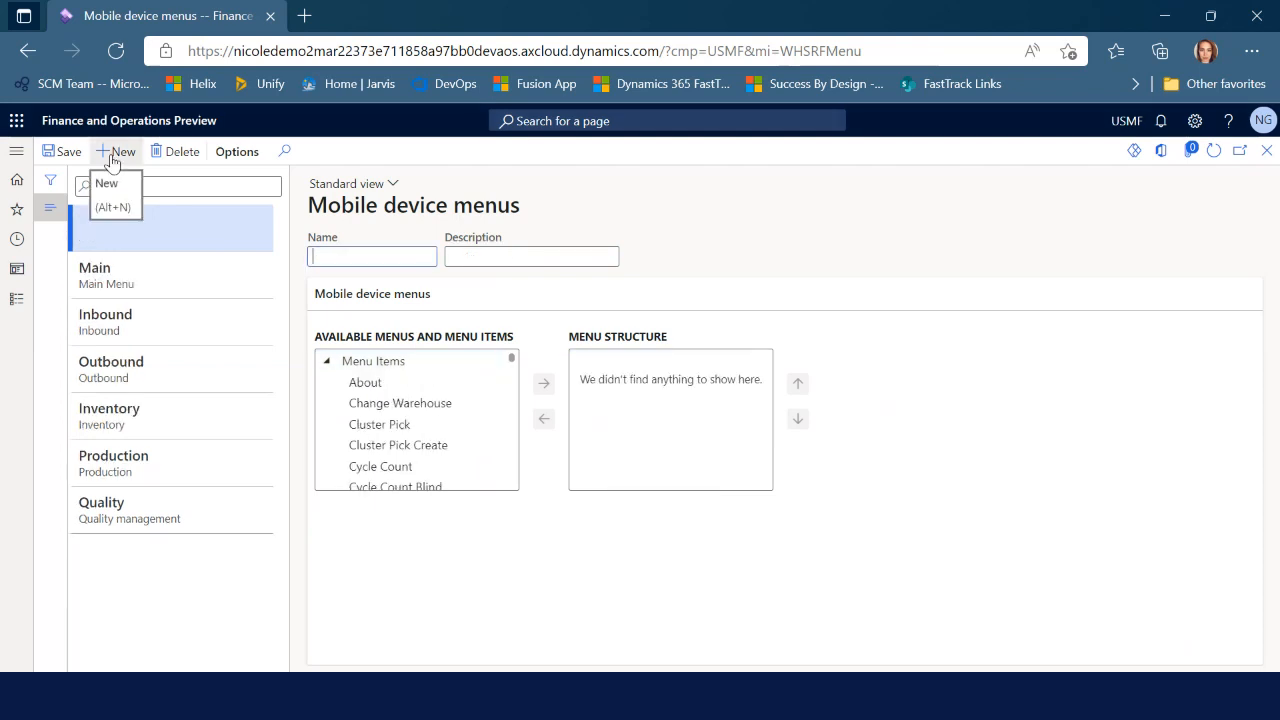
type("Test")
key("Tab")
type("Test")
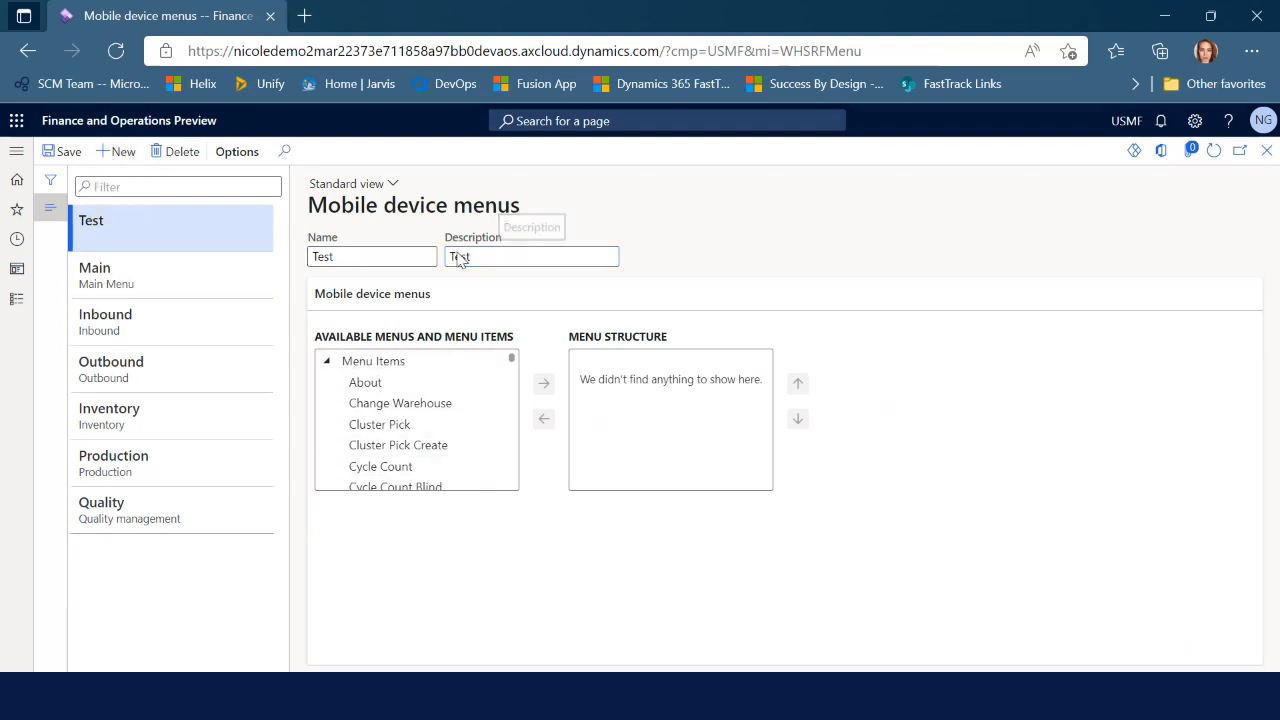
key("ctrl+s")
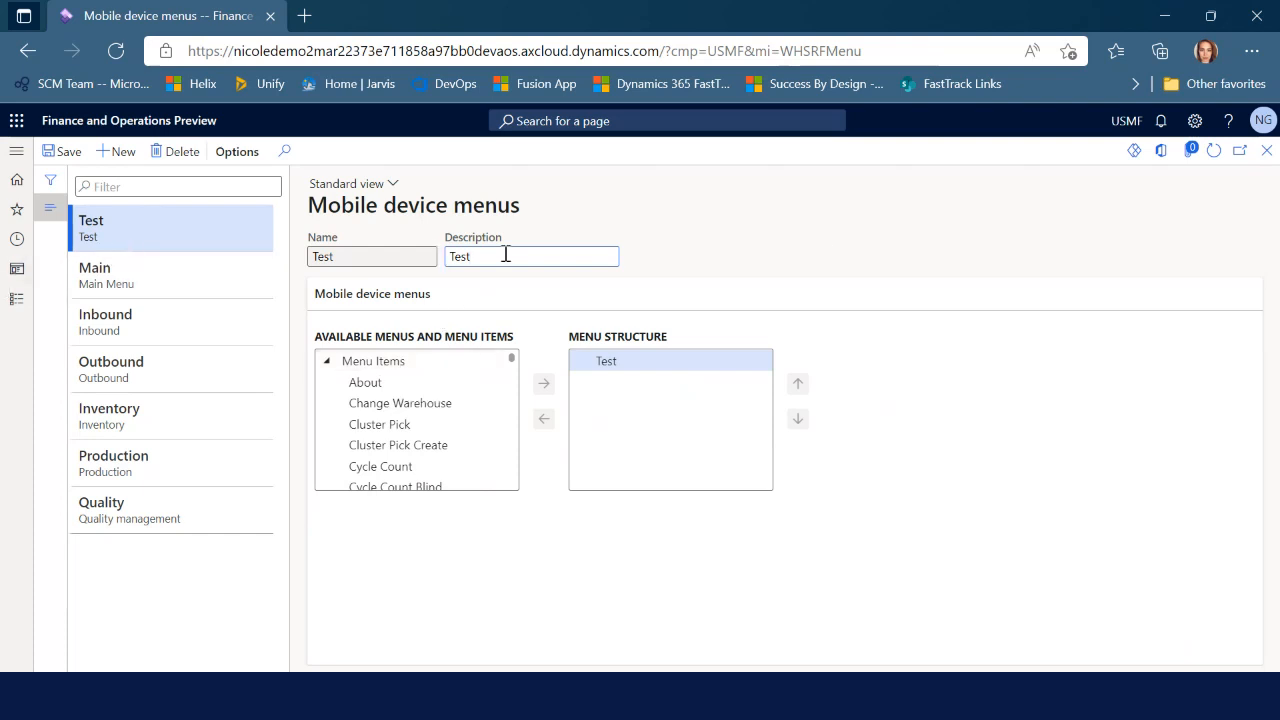
Create a mobile device menu named Receiving with description 'Inbound operations' and save it
left_click(124, 152)
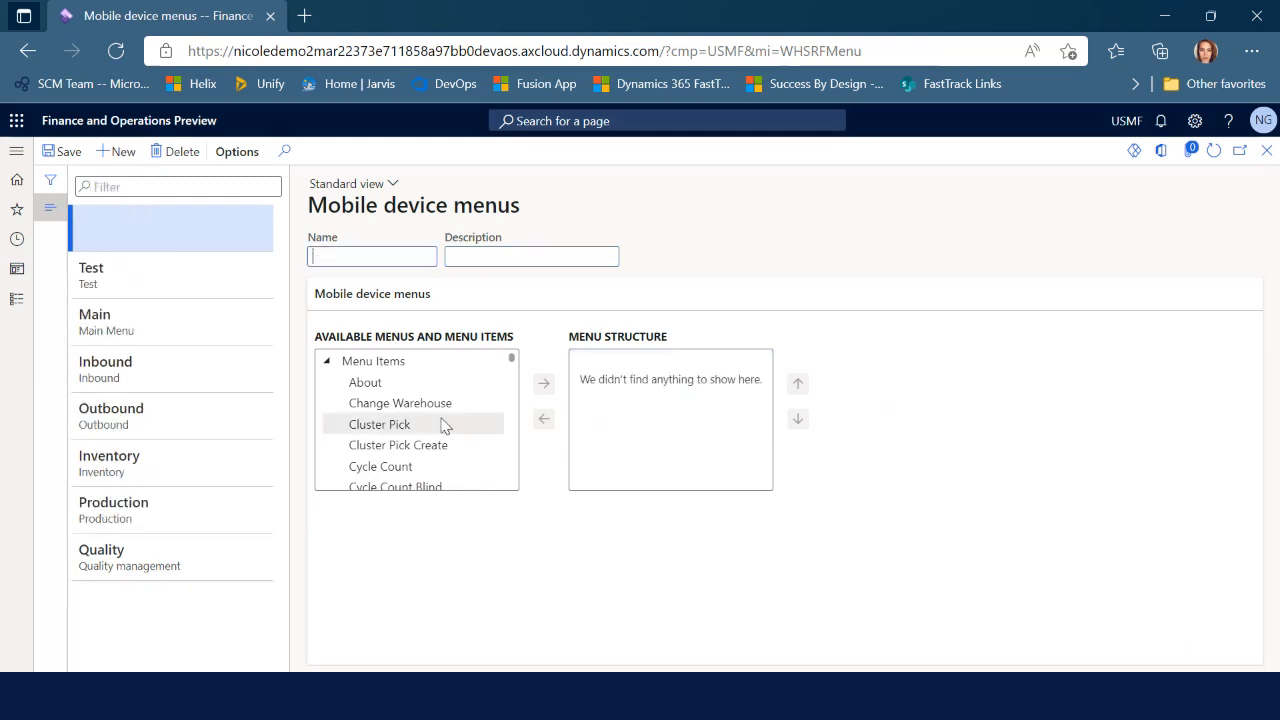
type("Receiving")
key("Tab")
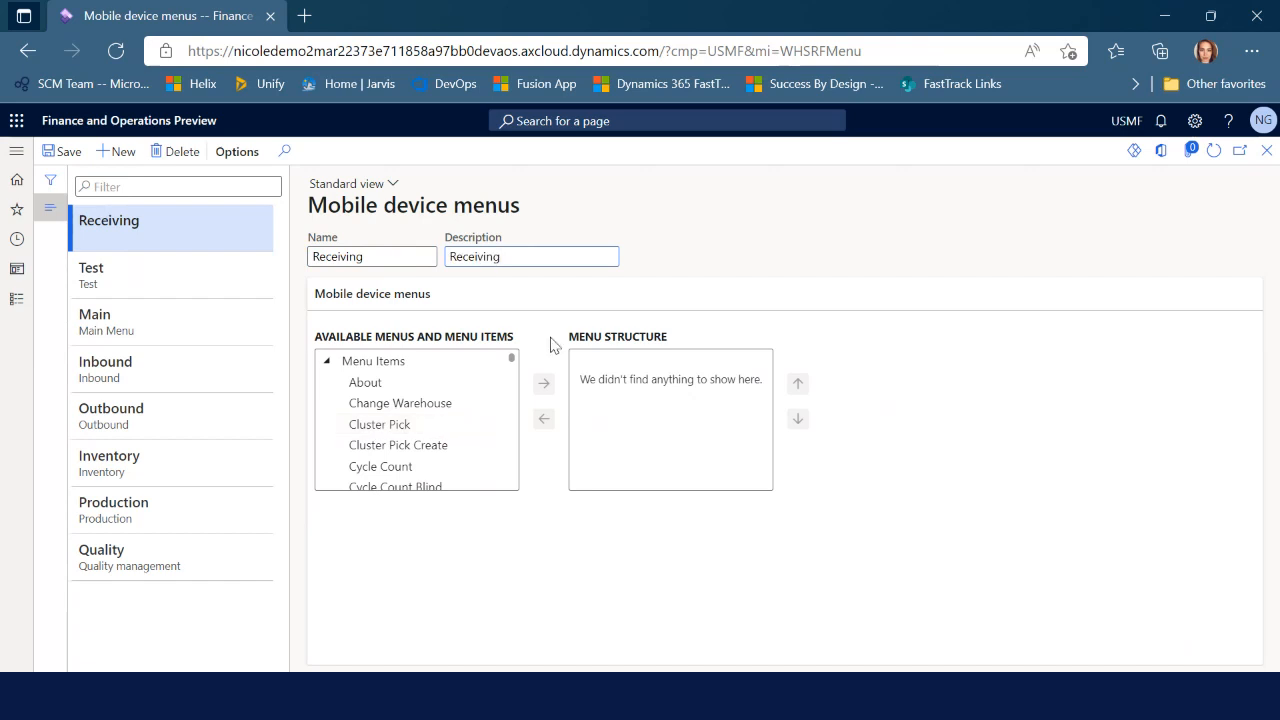
left_click_drag(518, 253, 430, 250)
type("Inb")
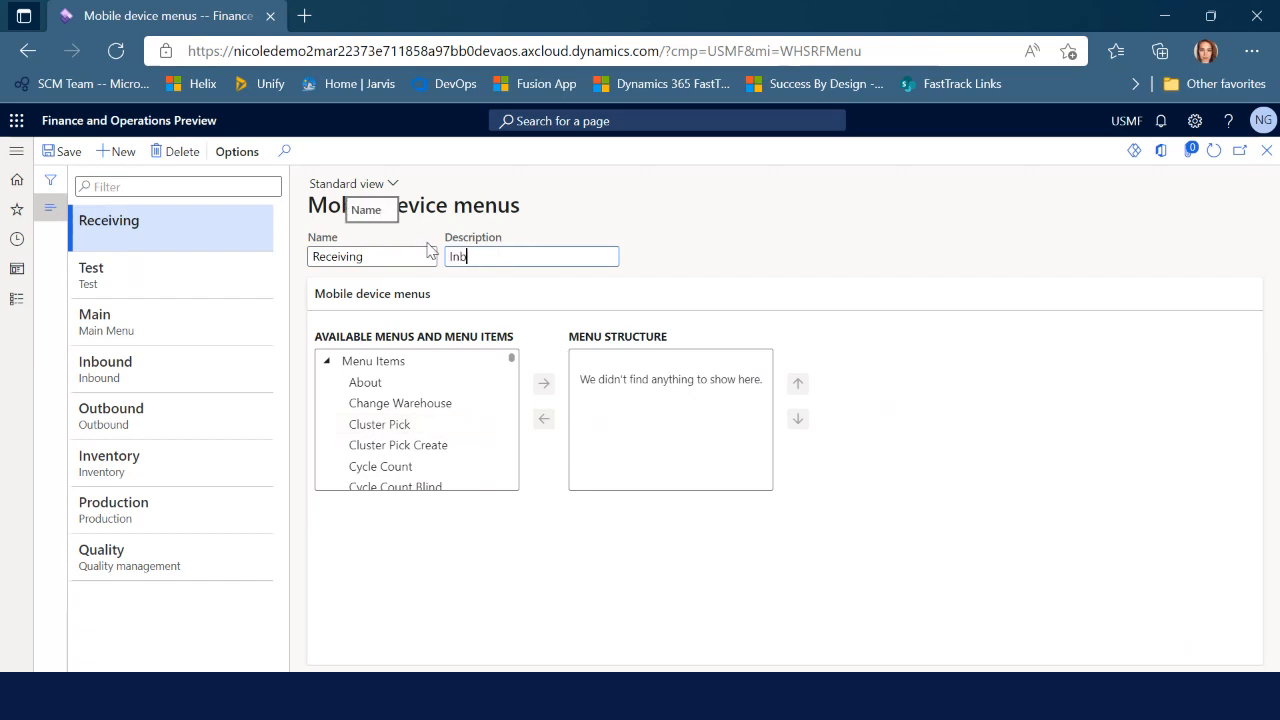
type("ound operations")
key("ctrl+s")
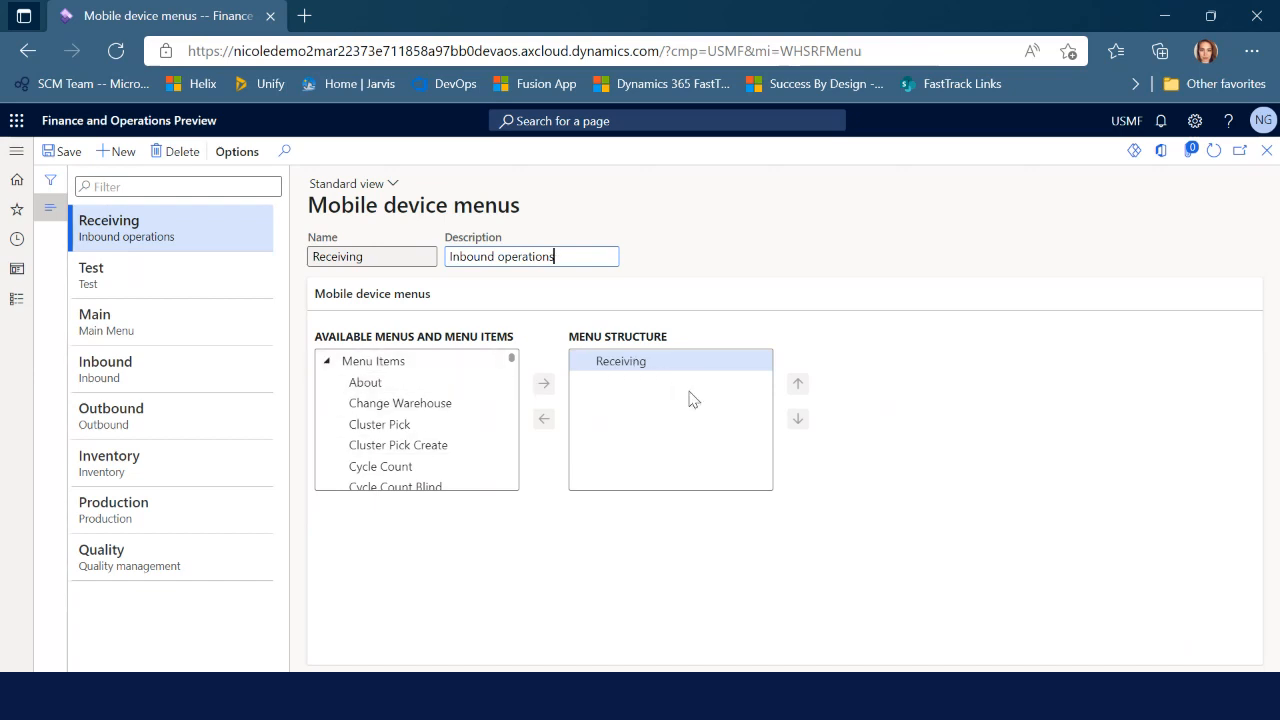
In the Test menu's structure, add the Receiving menu from the available Menus list
left_click(167, 273)
left_click(189, 237)
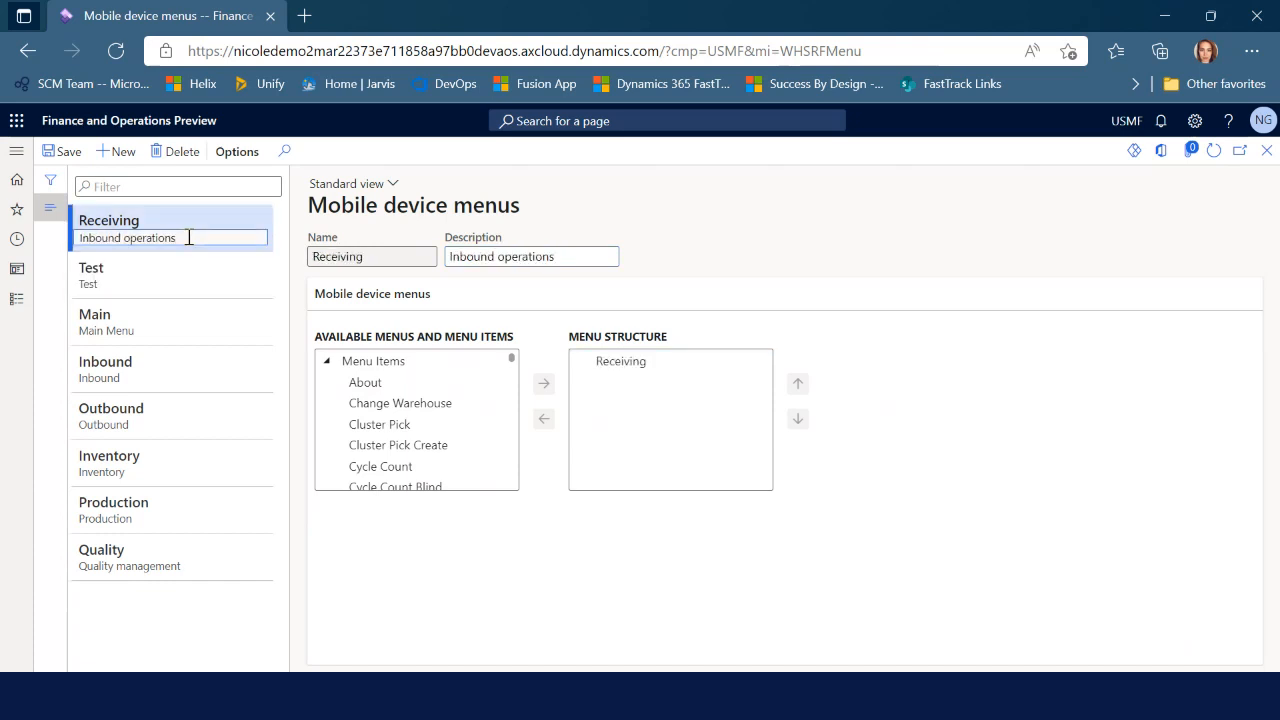
left_click(180, 277)
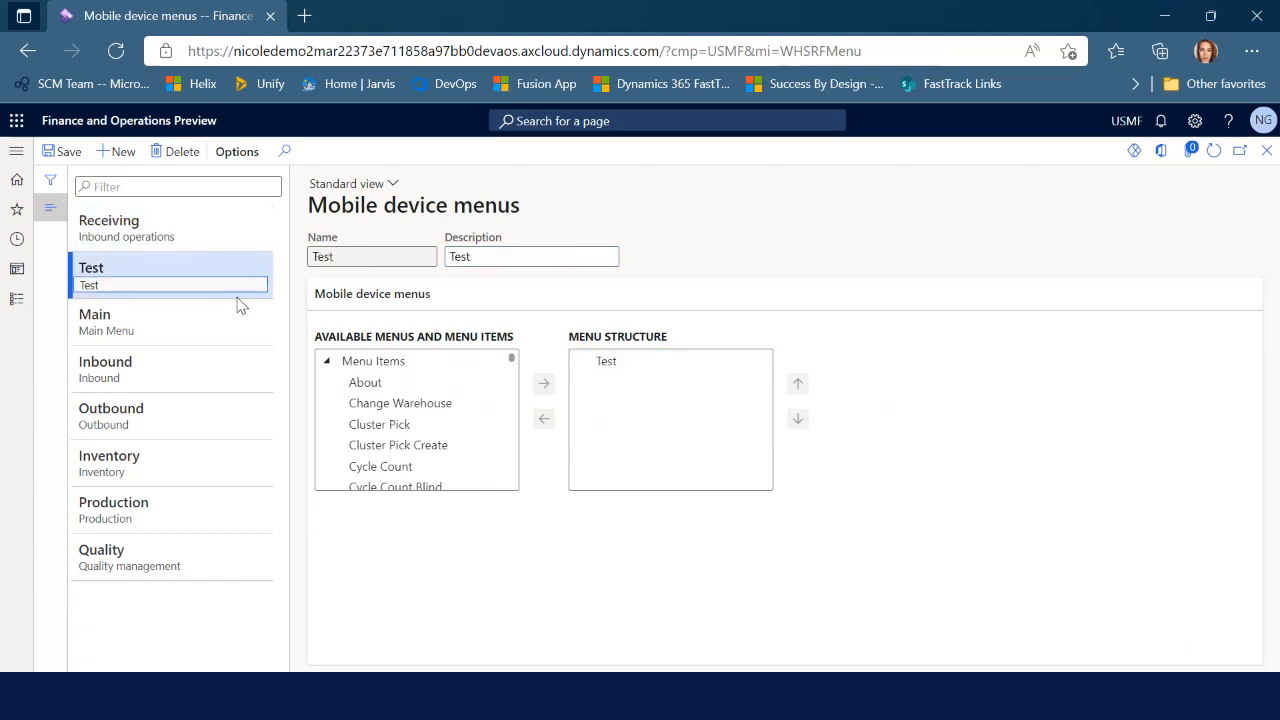
left_click(326, 362)
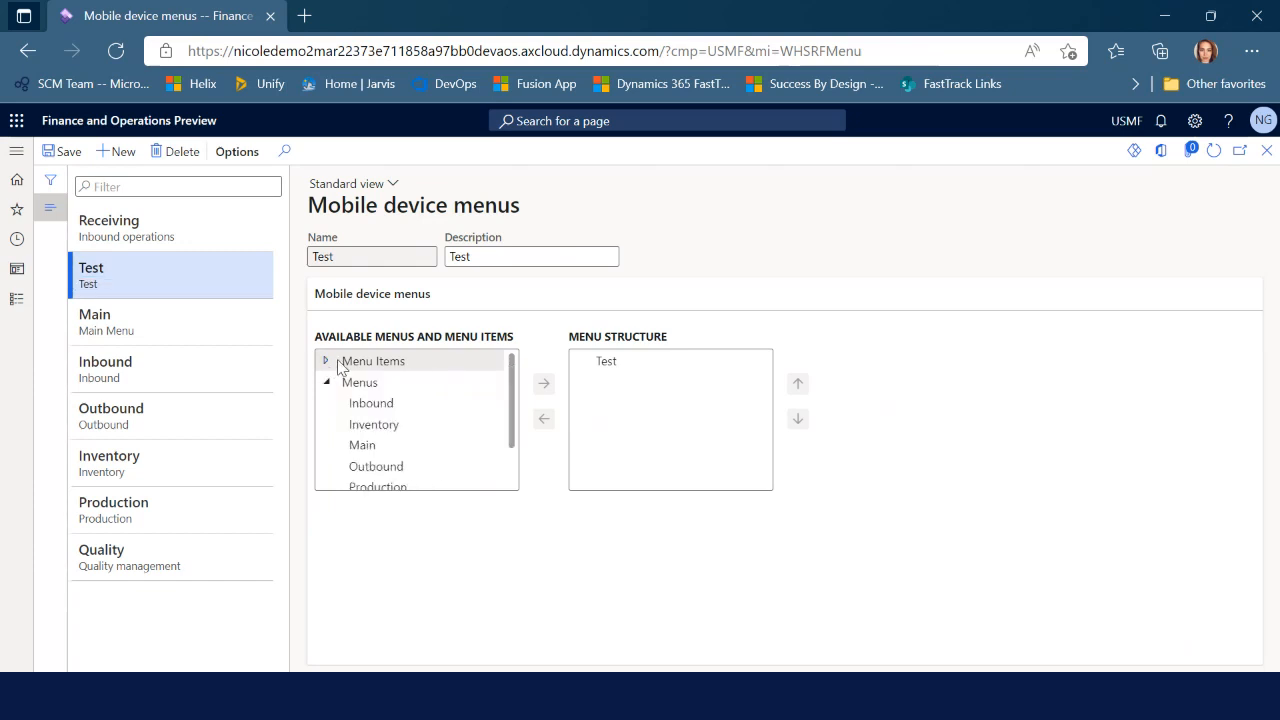
scroll(423, 483, "down", 1)
scroll(408, 436, "up", 2)
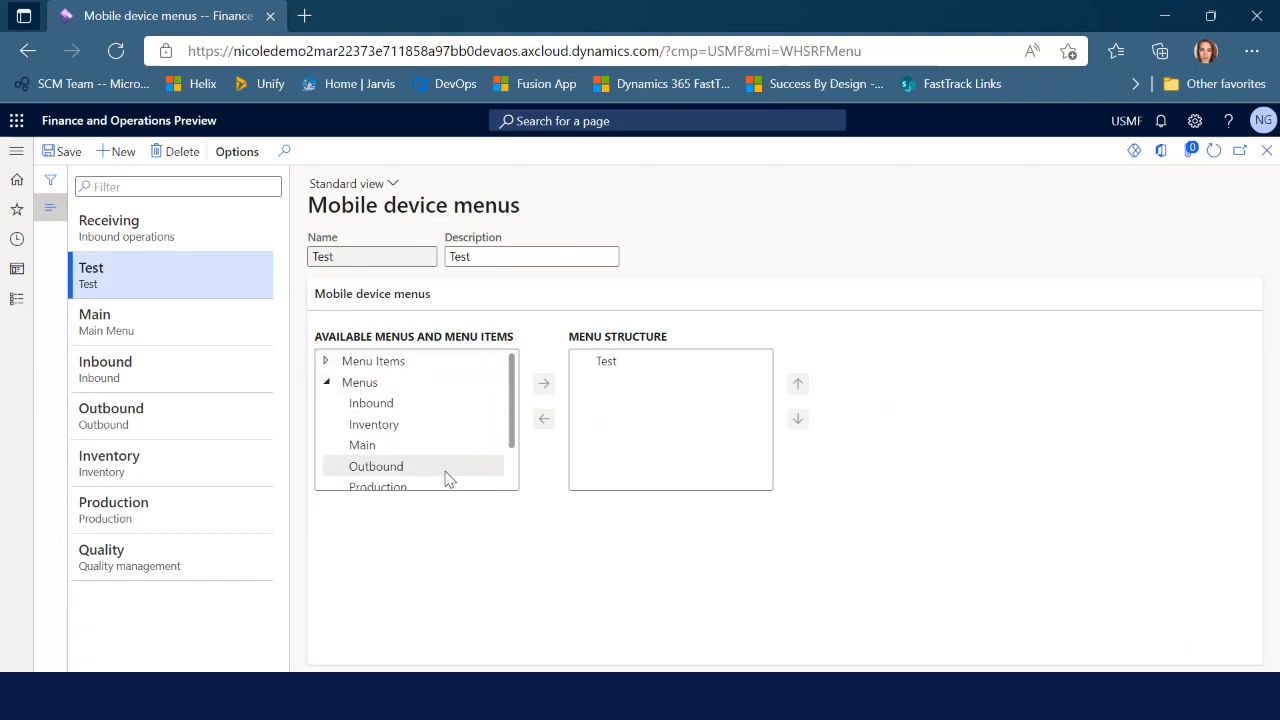
scroll(448, 449, "down", 1)
left_click(416, 481)
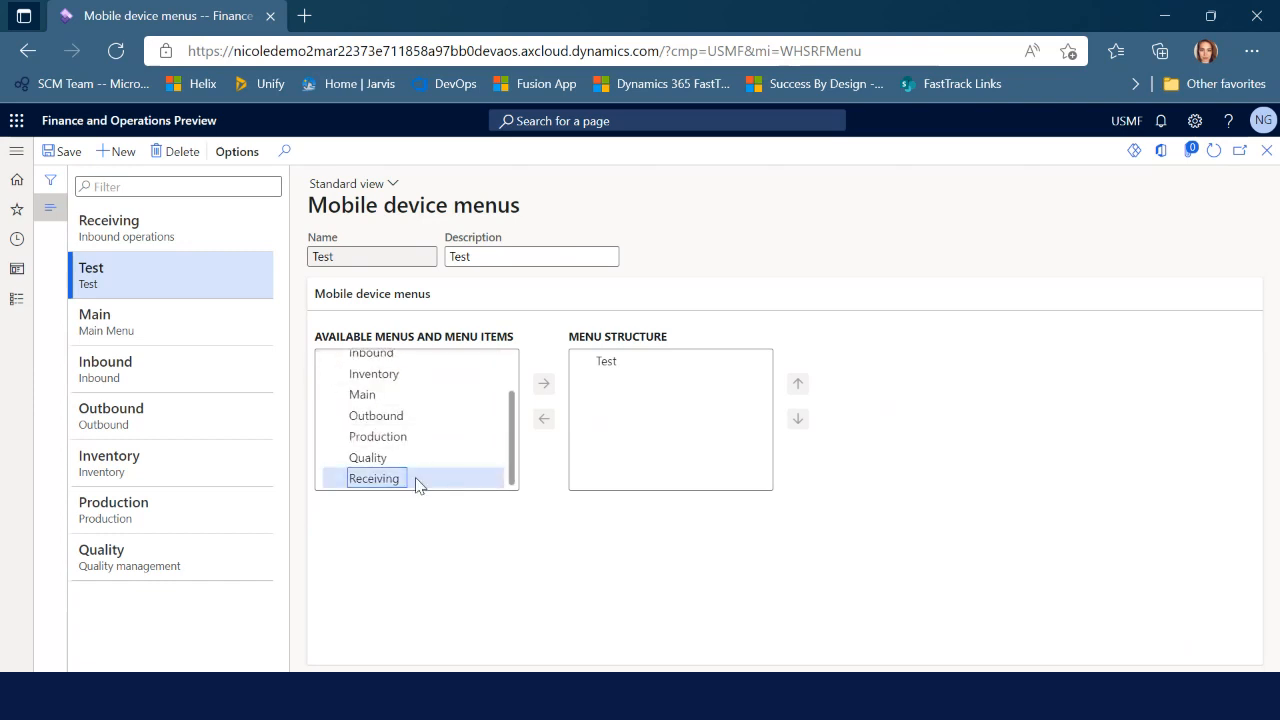
left_click(543, 385)
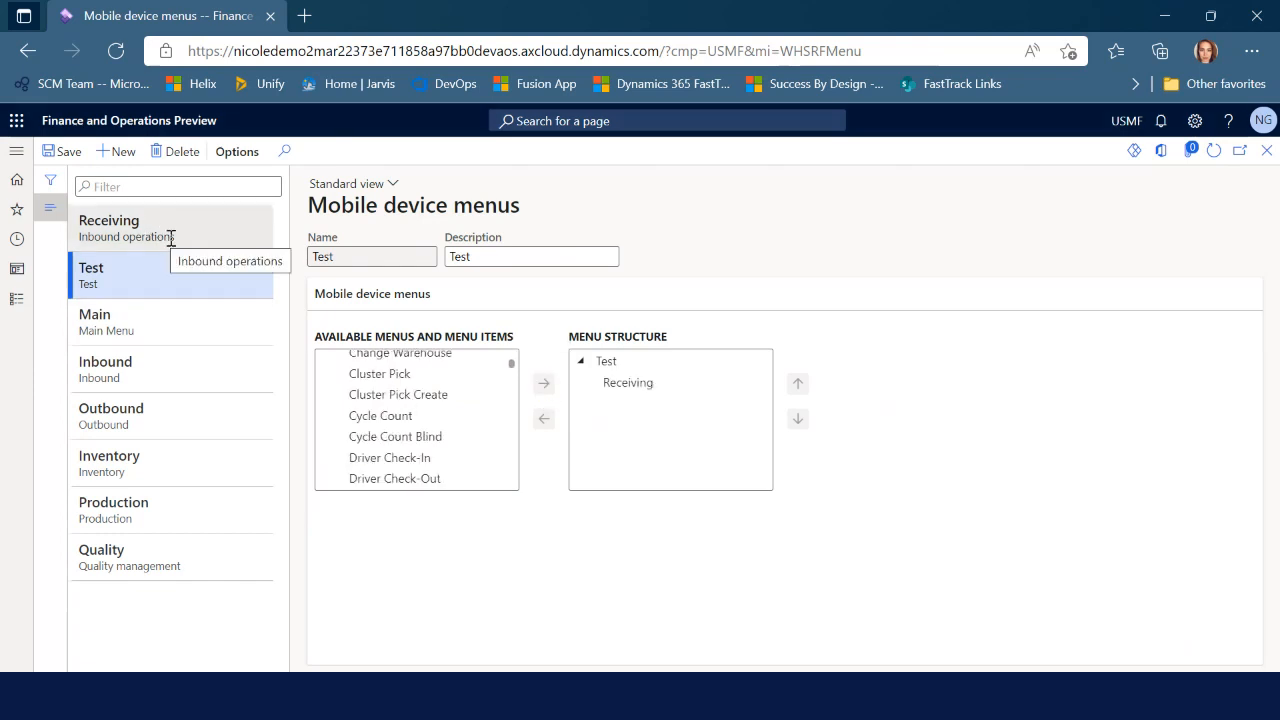
left_click(1265, 151)
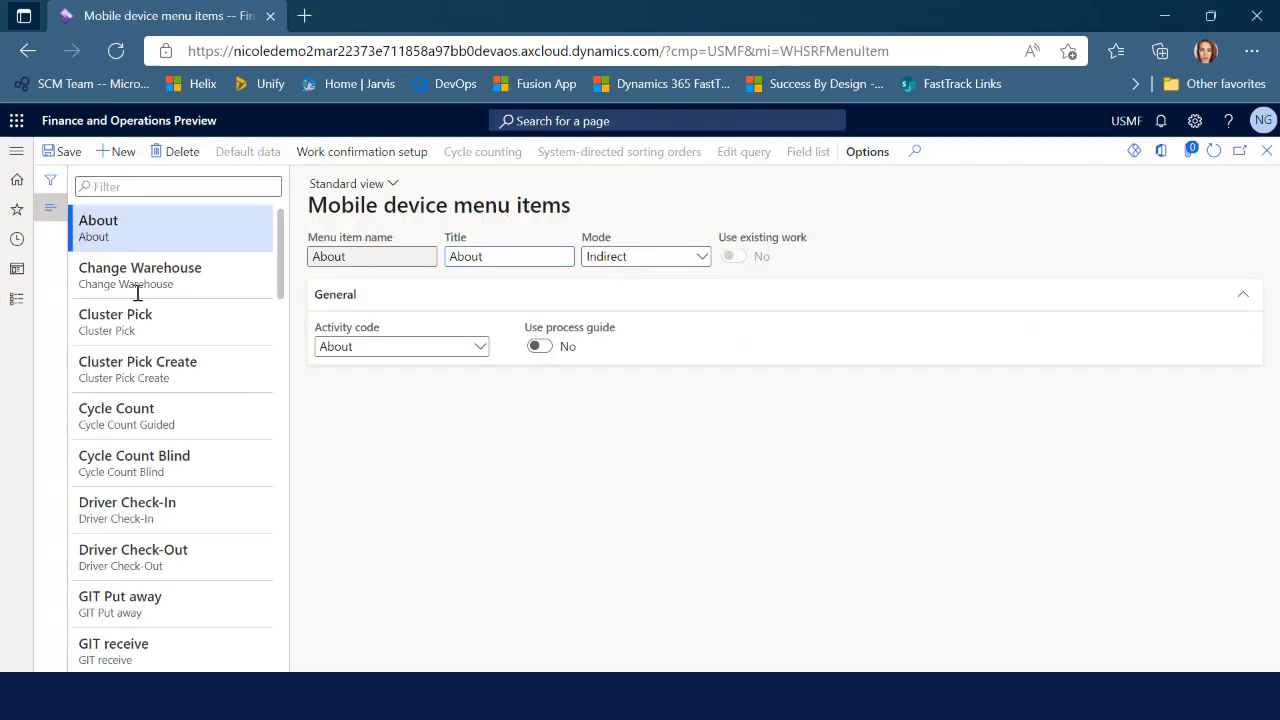
scroll(226, 530, "down", 4)
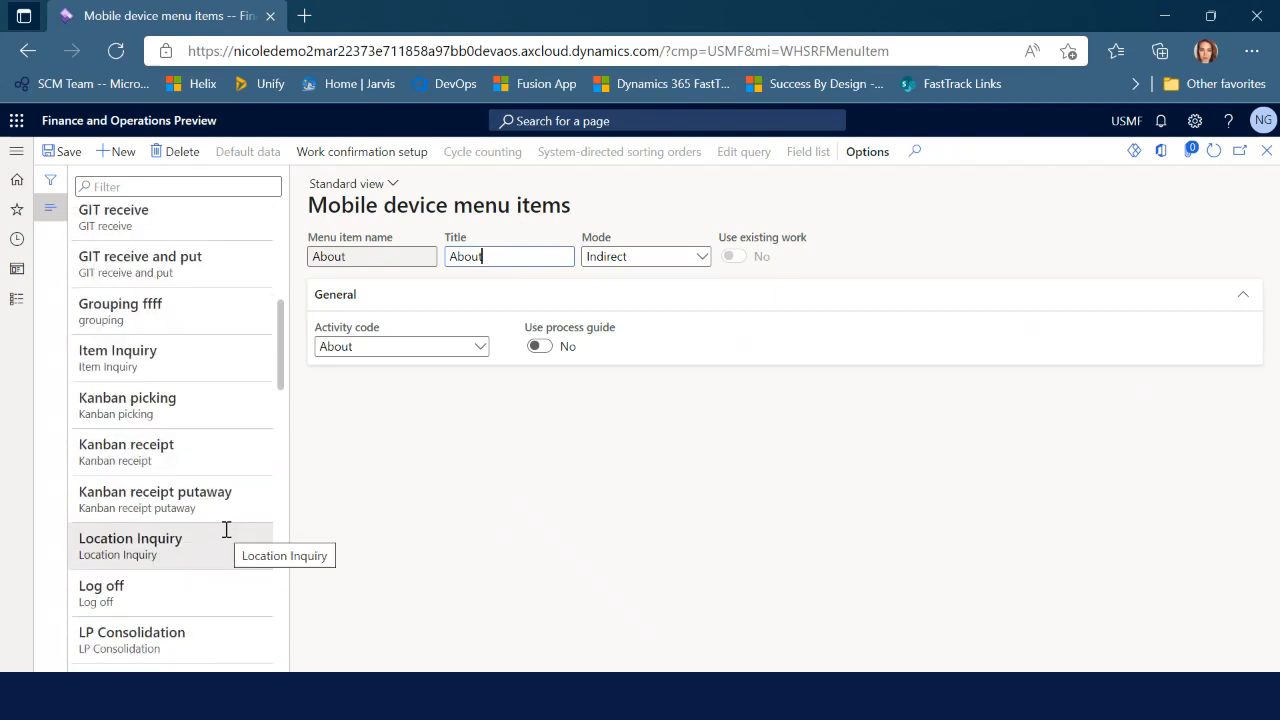
scroll(226, 529, "up", 4)
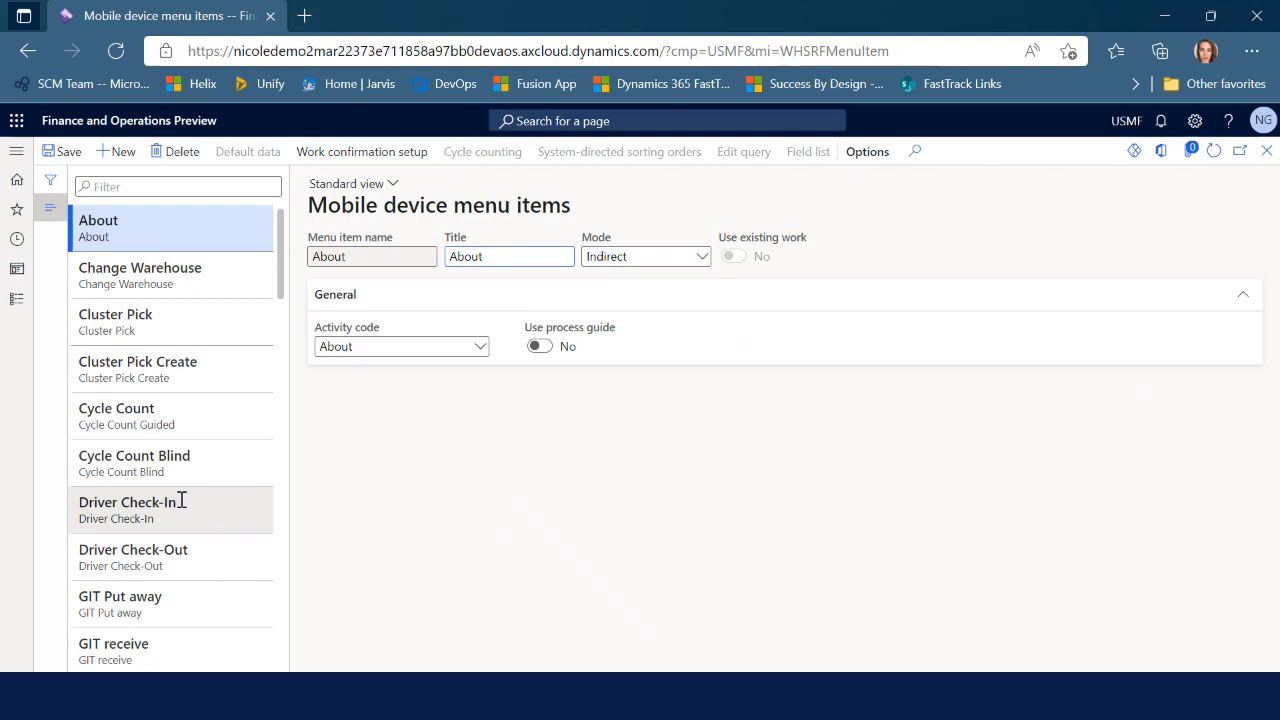
scroll(194, 509, "down", 4)
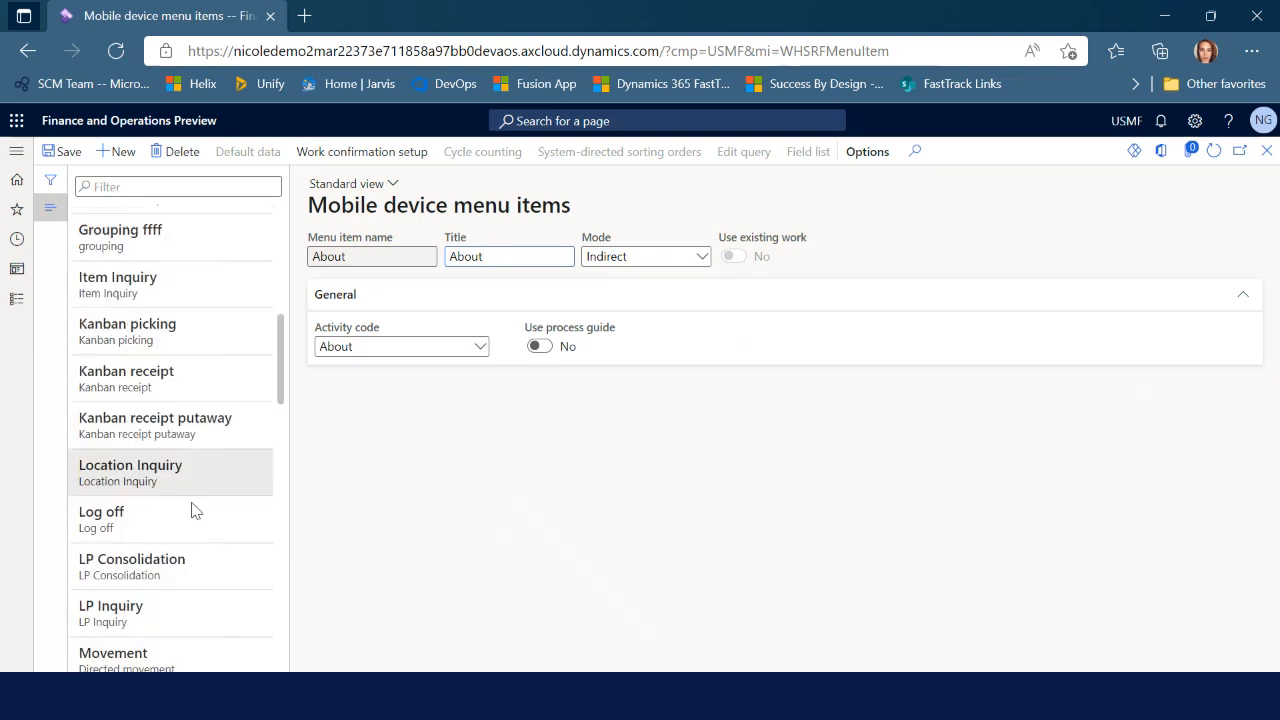
scroll(200, 527, "down", 1)
scroll(203, 536, "down", 3)
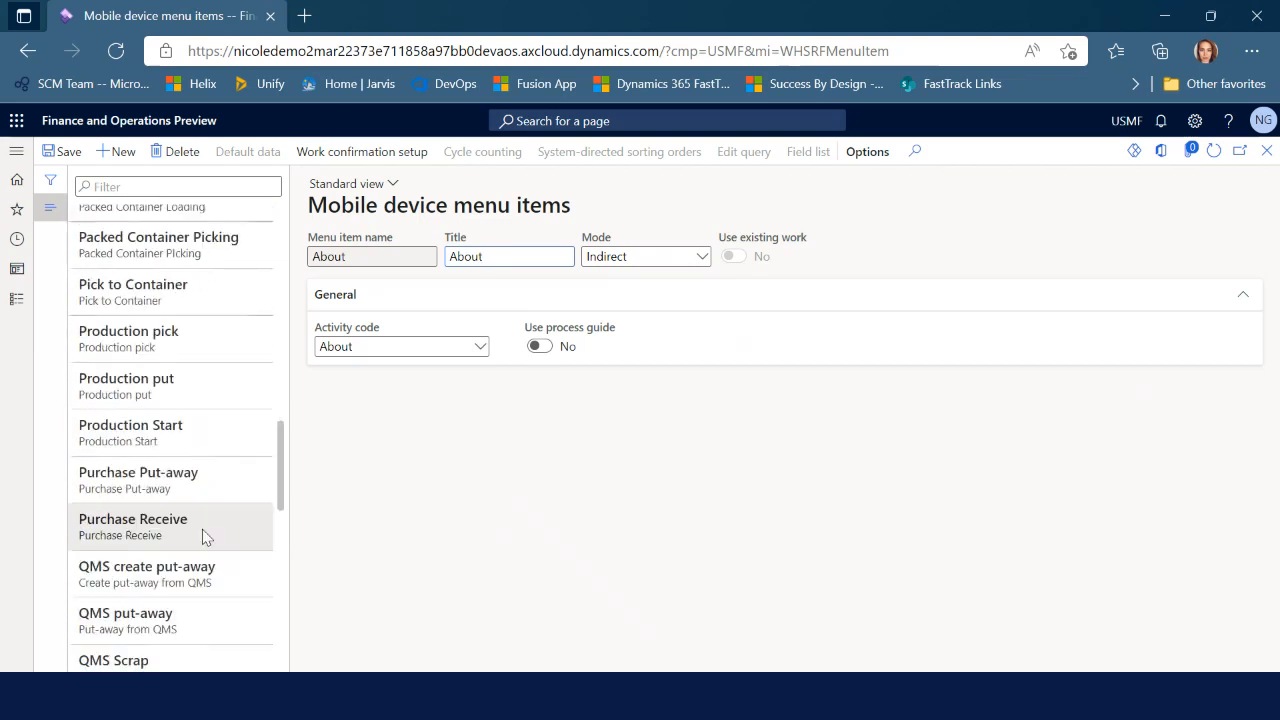
scroll(200, 500, "up", 8)
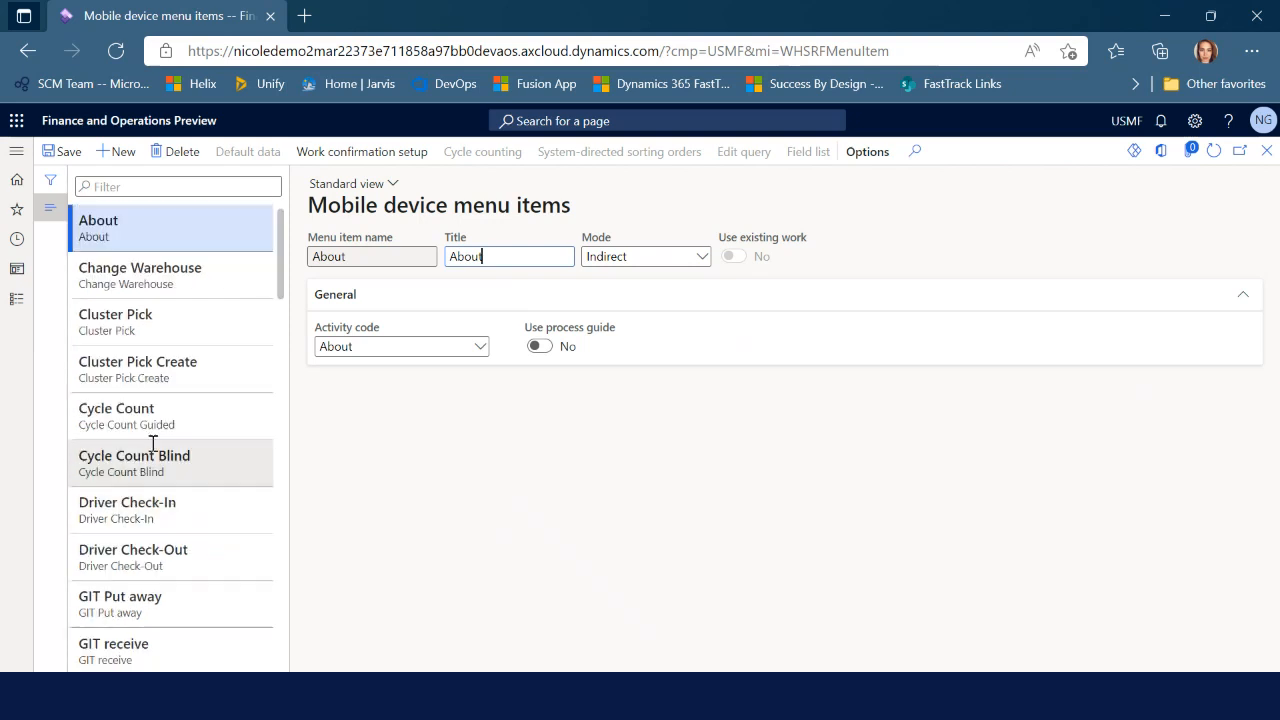
Create menu item 'PO Receive and put' titled 'PO Receiving and put' with mode Work
left_click(122, 157)
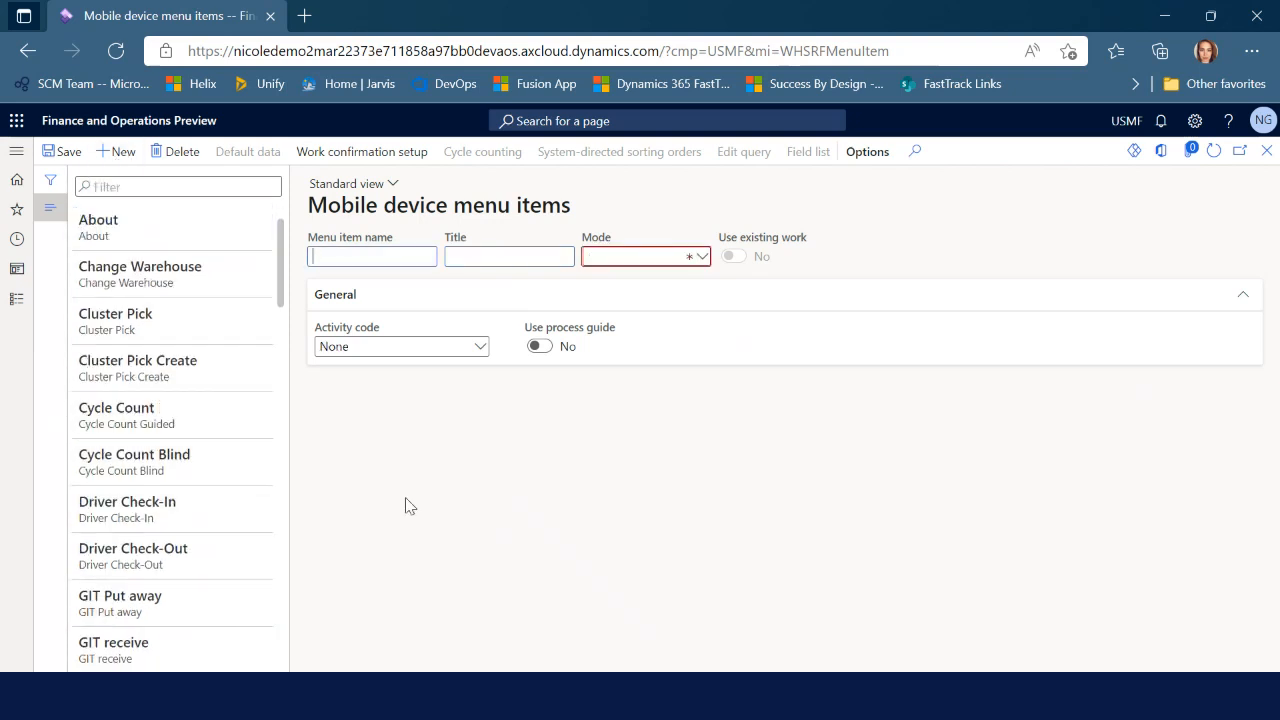
type("PO Receive and put")
left_click(484, 256)
type("PO R")
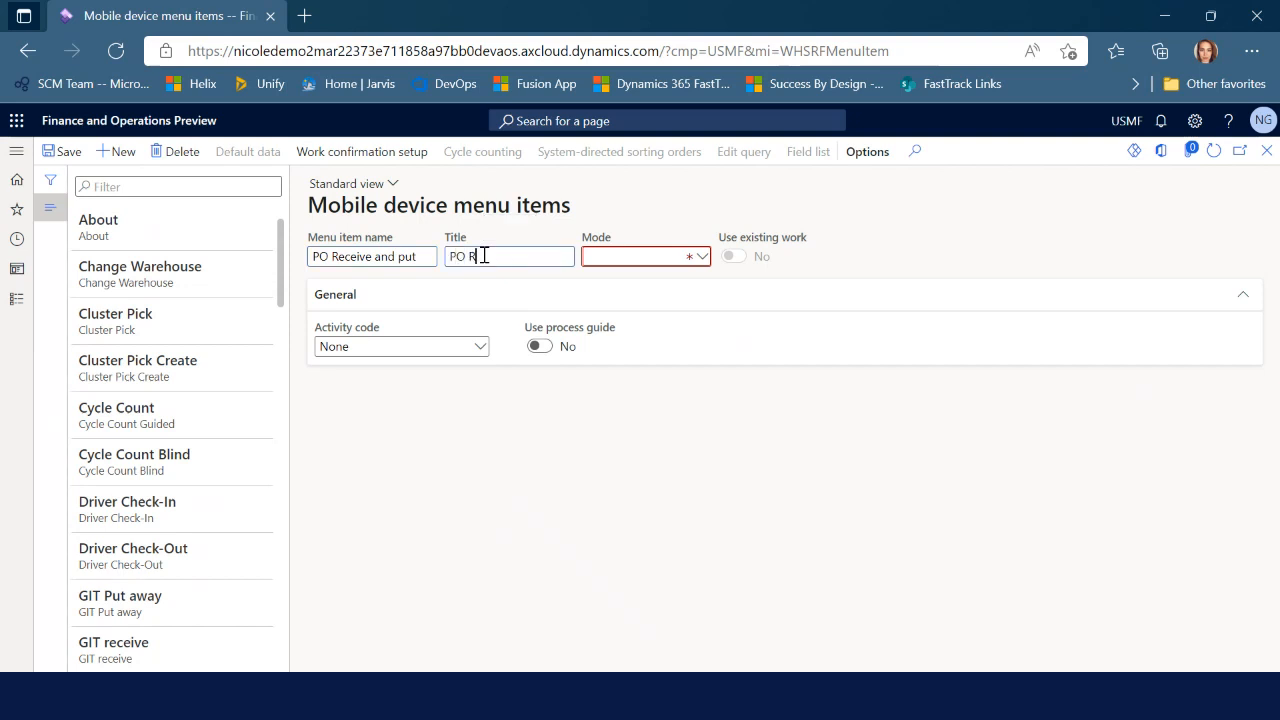
type("eceiving")
type("and put")
left_click(700, 257)
left_click(651, 279)
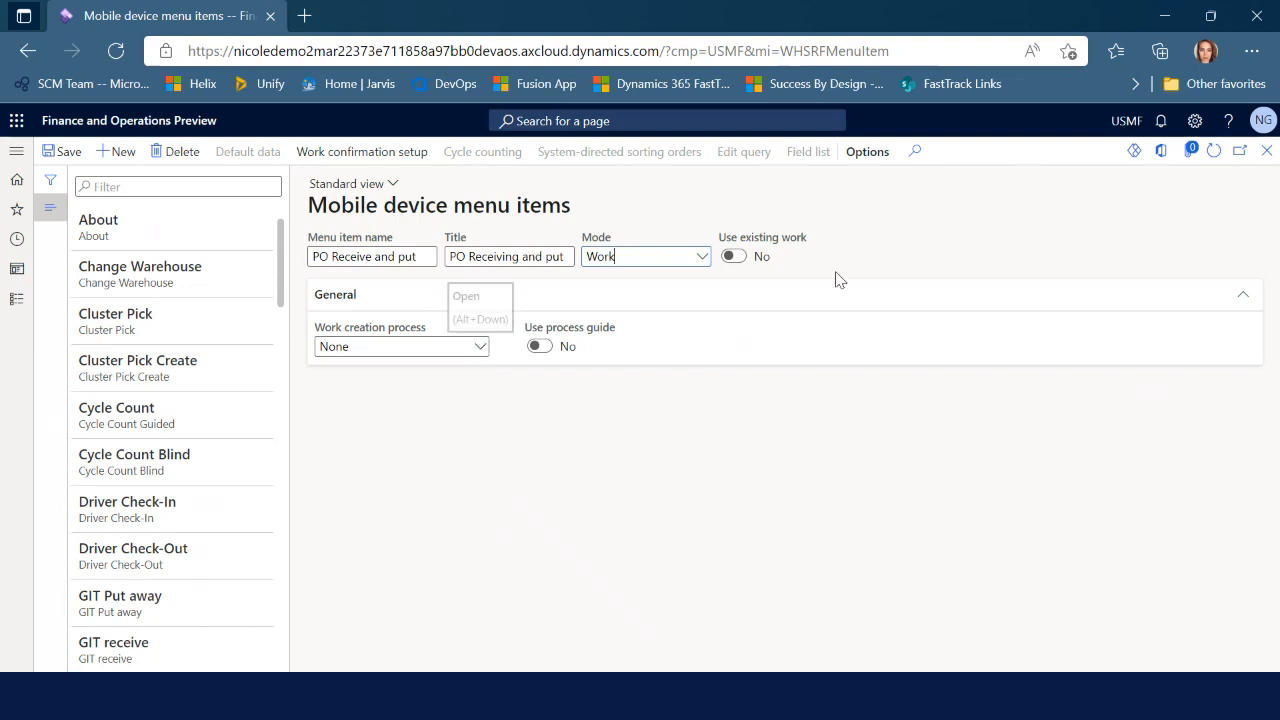
Choose 'Purchase order item receiving and put away' as the work creation process
left_click(480, 349)
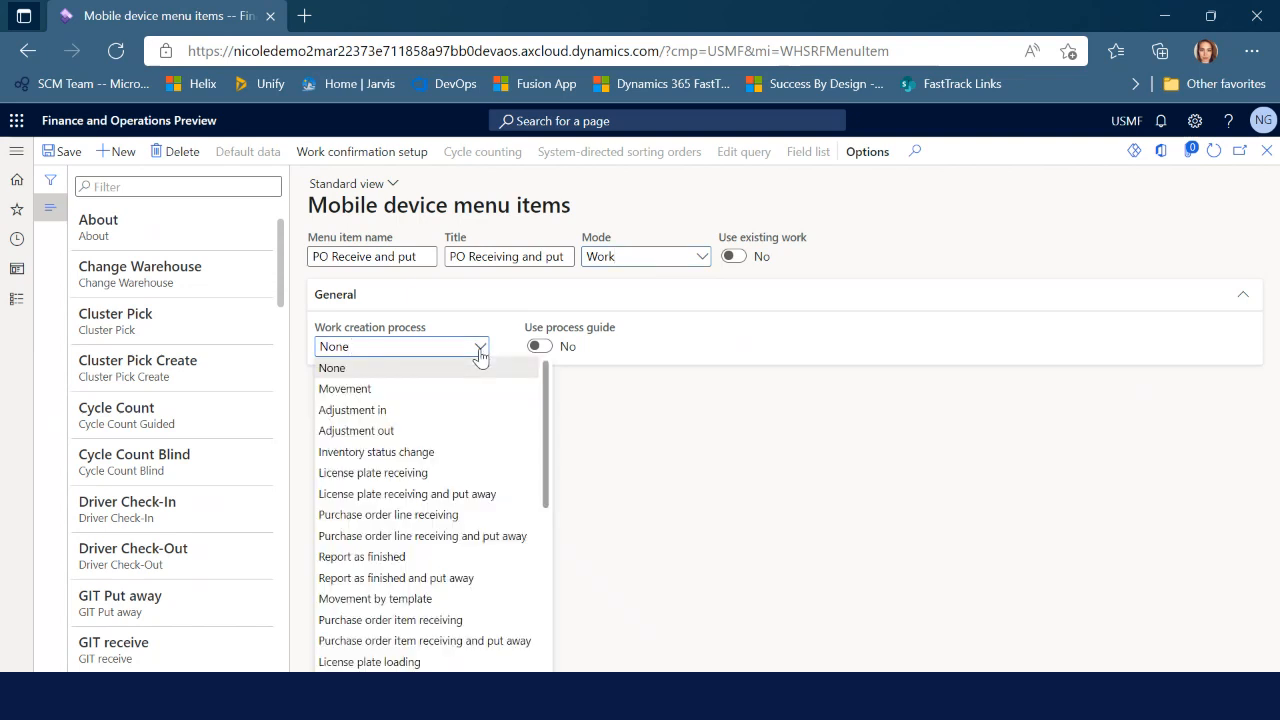
scroll(500, 609, "down", 1)
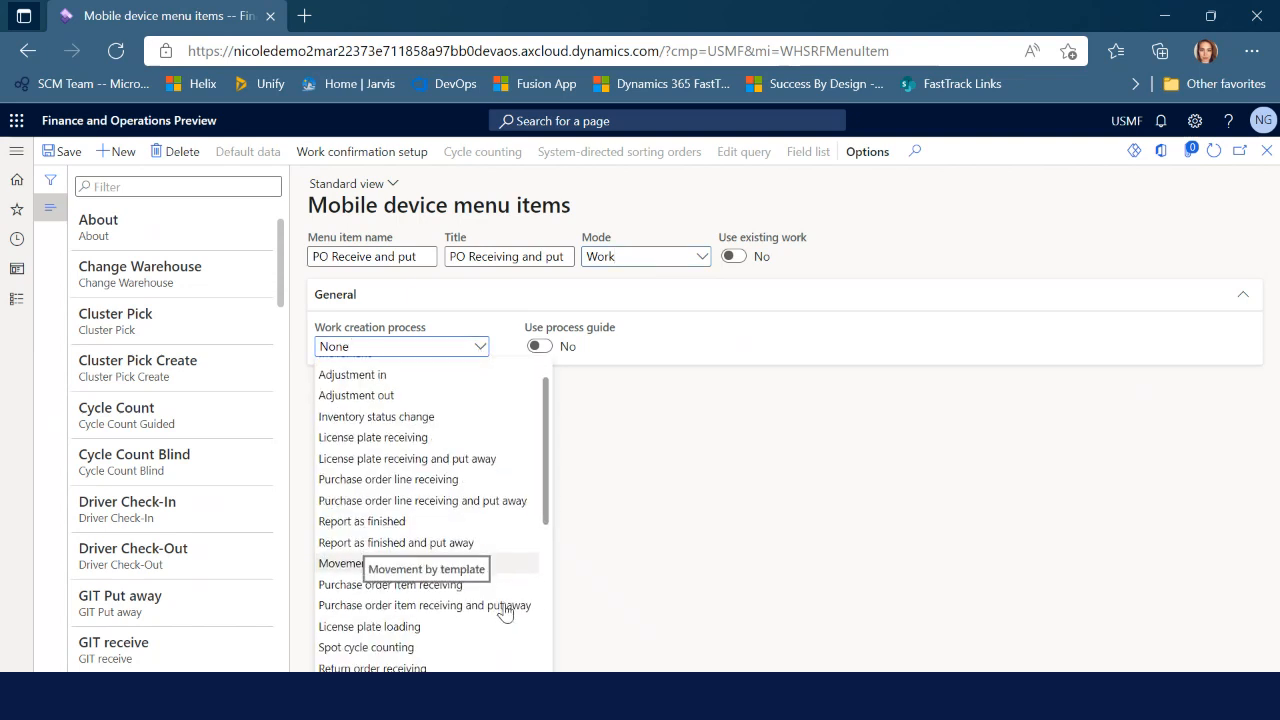
scroll(504, 608, "down", 1)
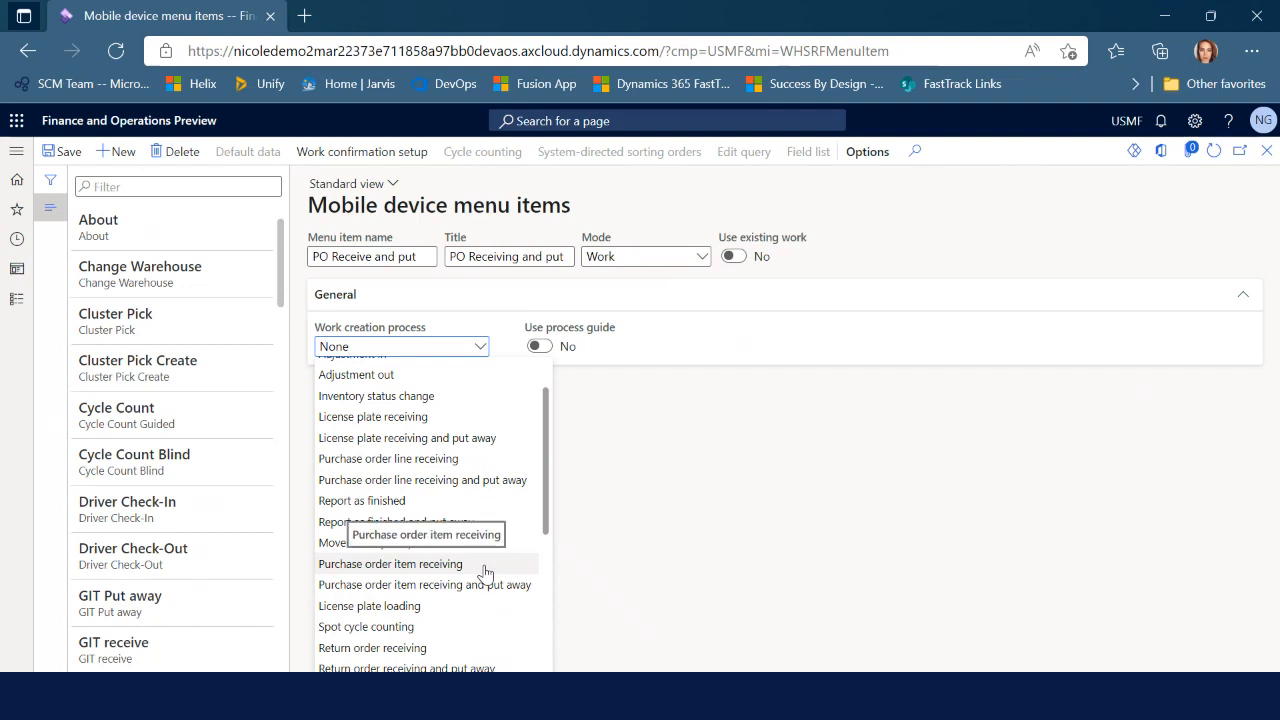
scroll(474, 590, "down", 1)
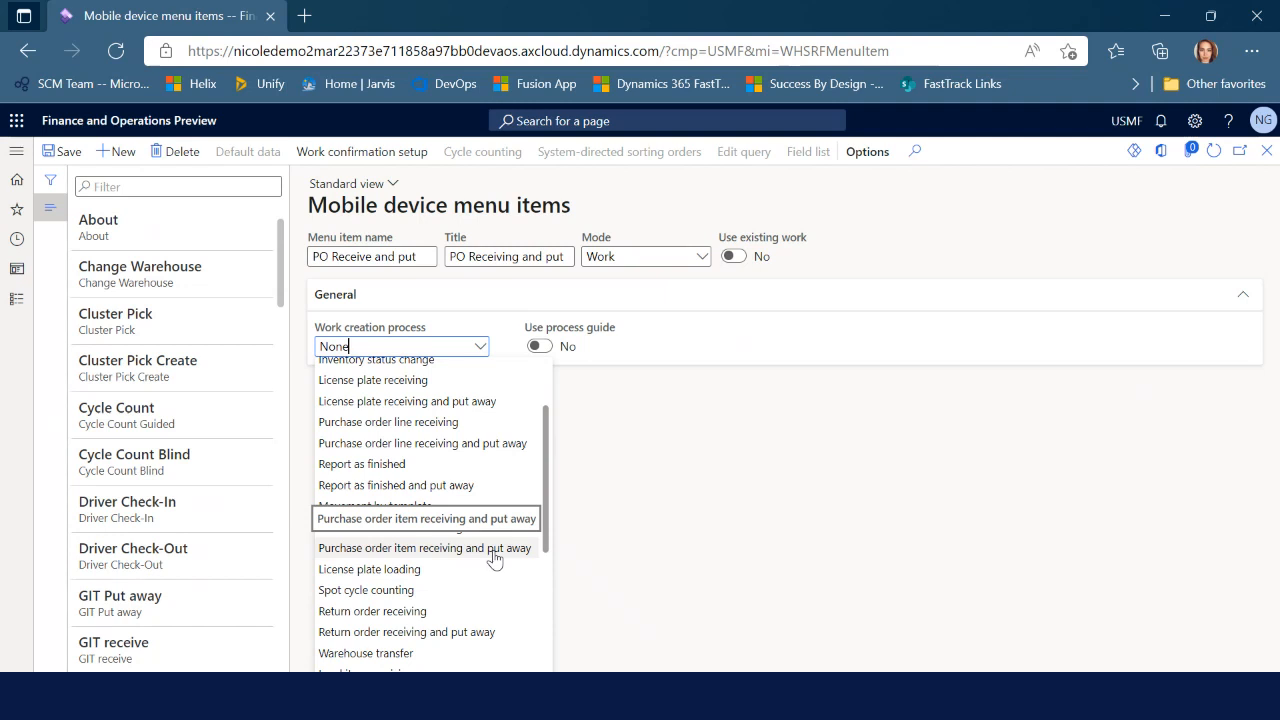
left_click(494, 548)
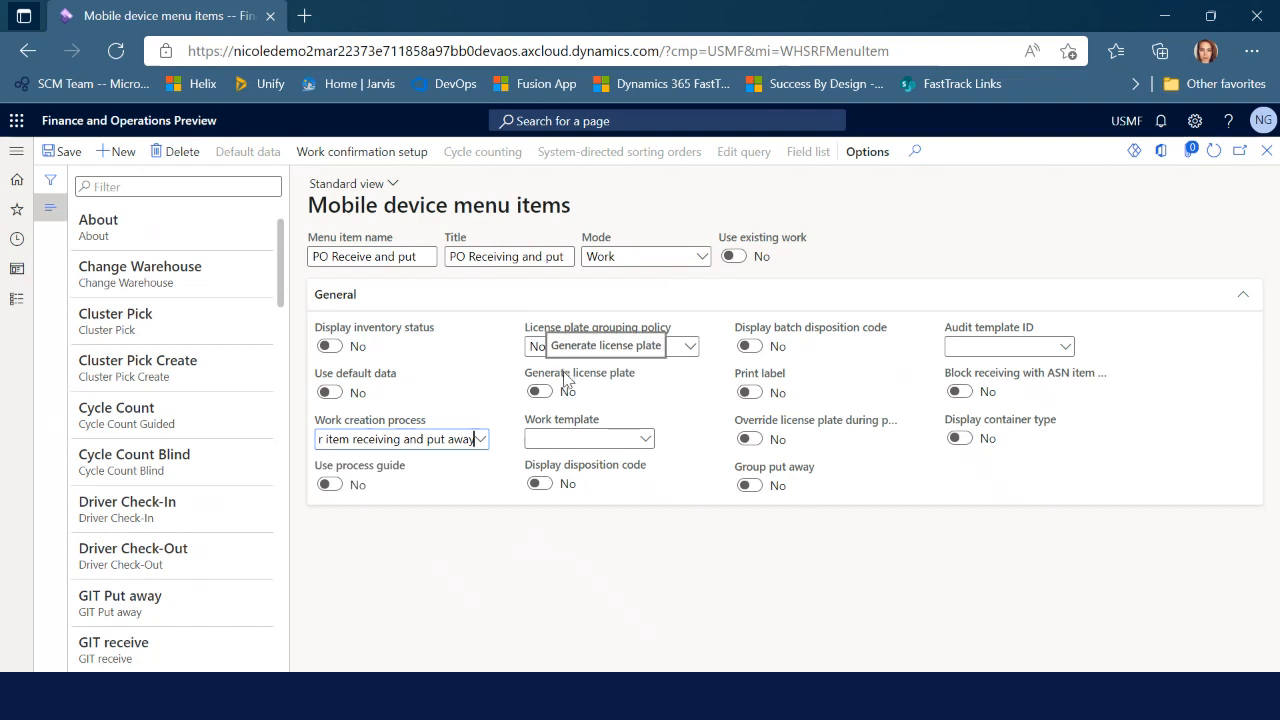
Switch Generate license plate to Yes on the PO Receive and put item
left_click(540, 392)
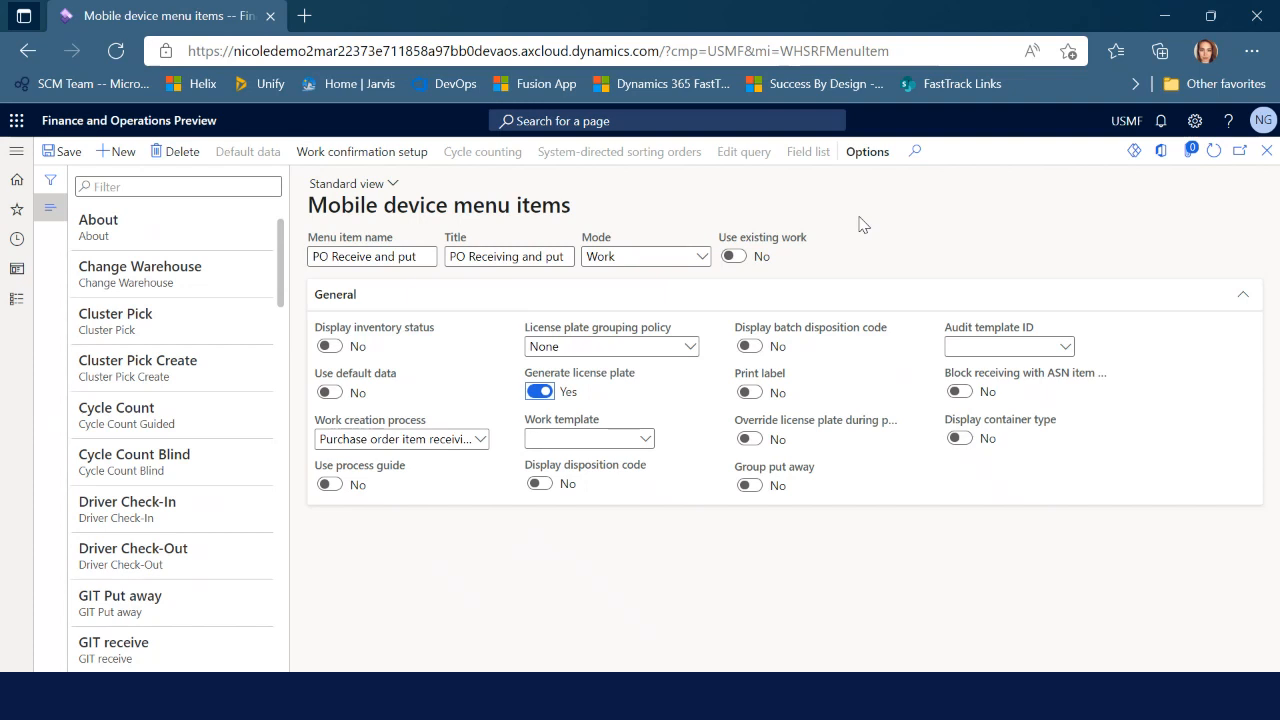
mouse_move(778, 386)
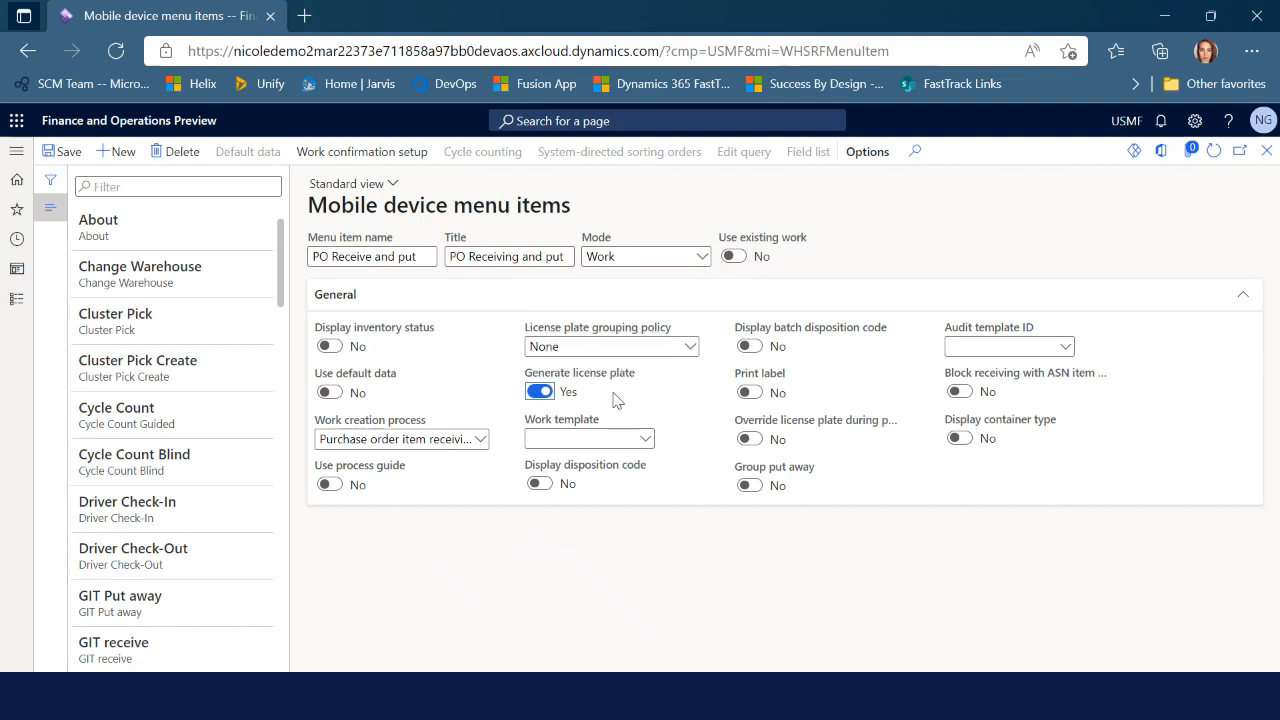
In Mobile device menus, add the PO Receive and put item to Receiving's structure
left_click(1265, 152)
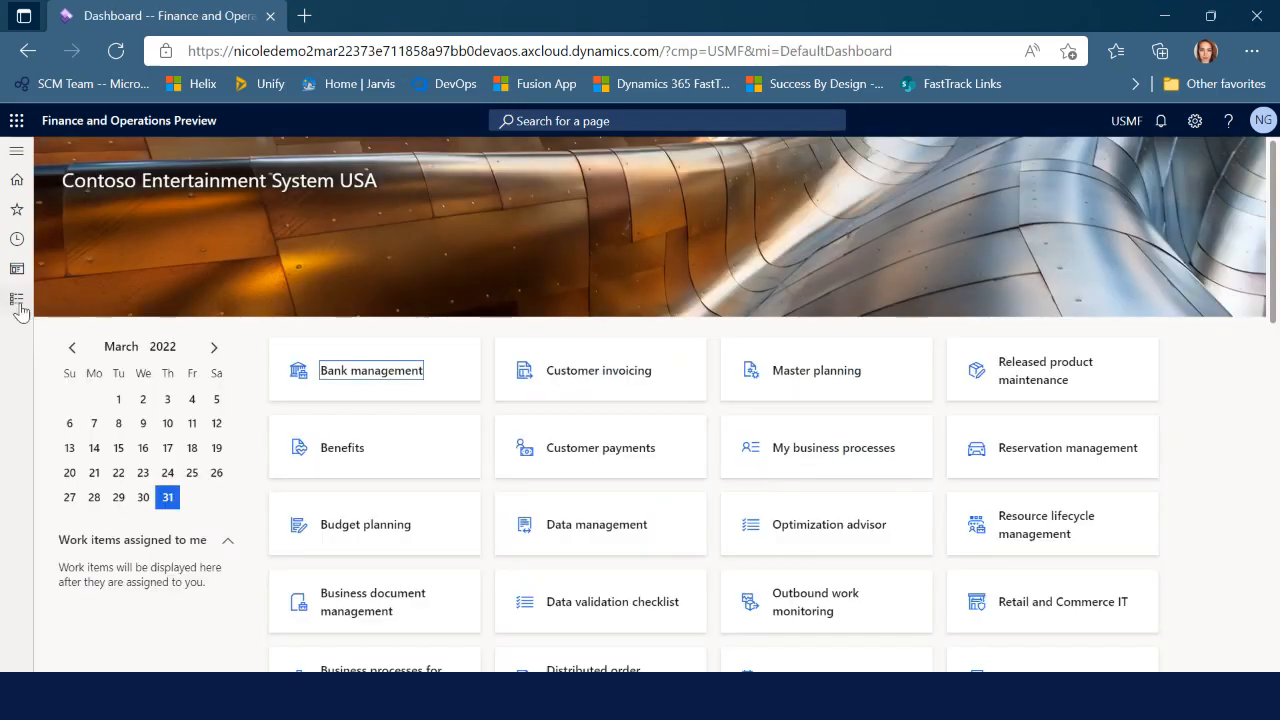
left_click(20, 300)
left_click(567, 528)
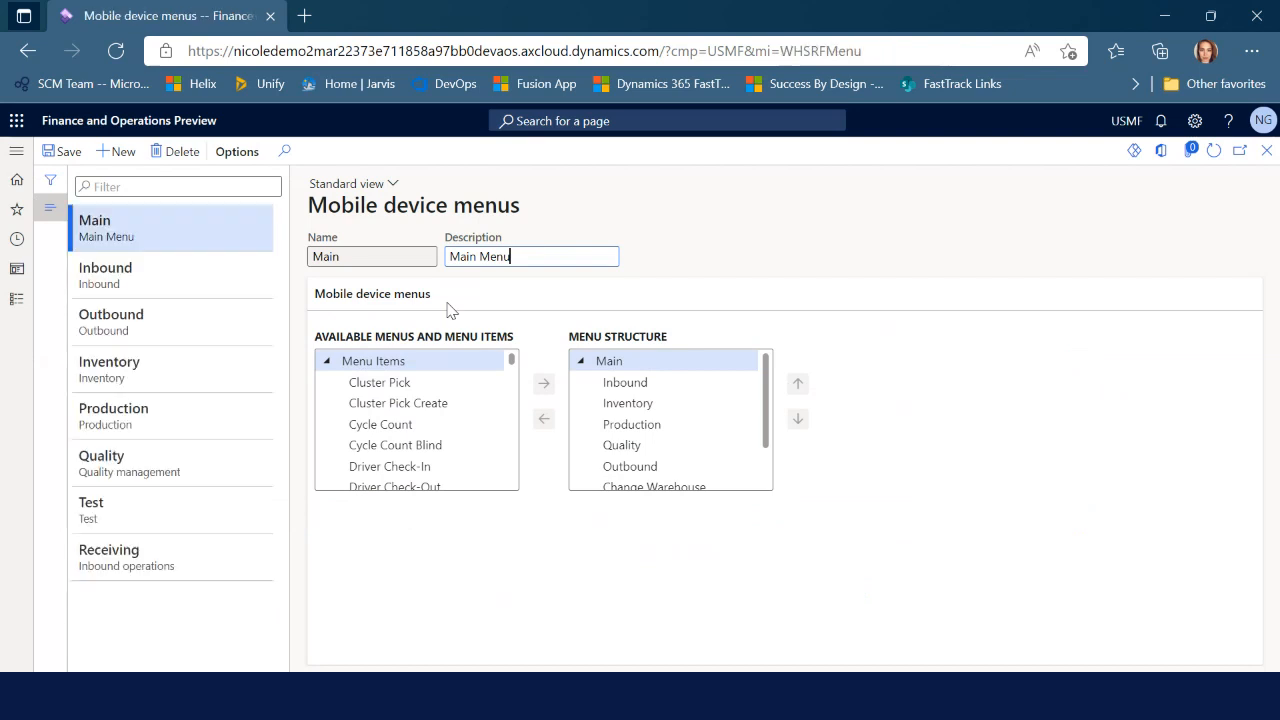
left_click(176, 567)
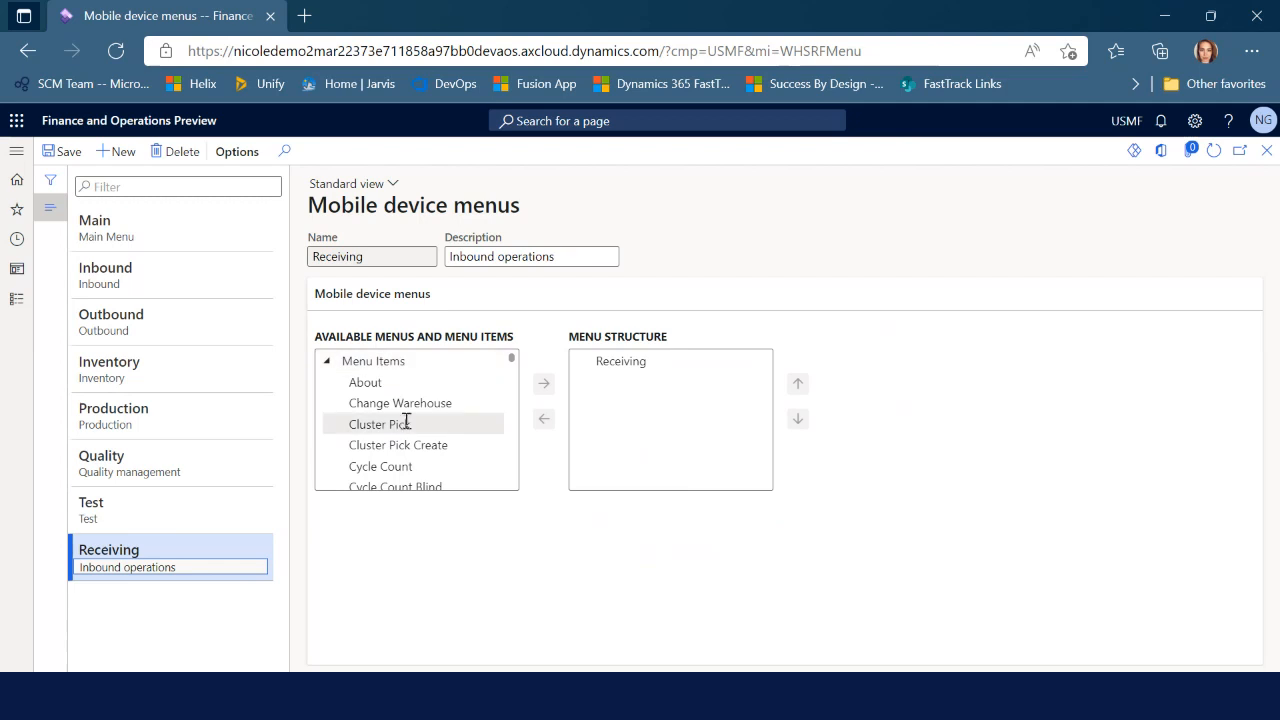
scroll(420, 450, "down", 1)
scroll(420, 445, "down", 6)
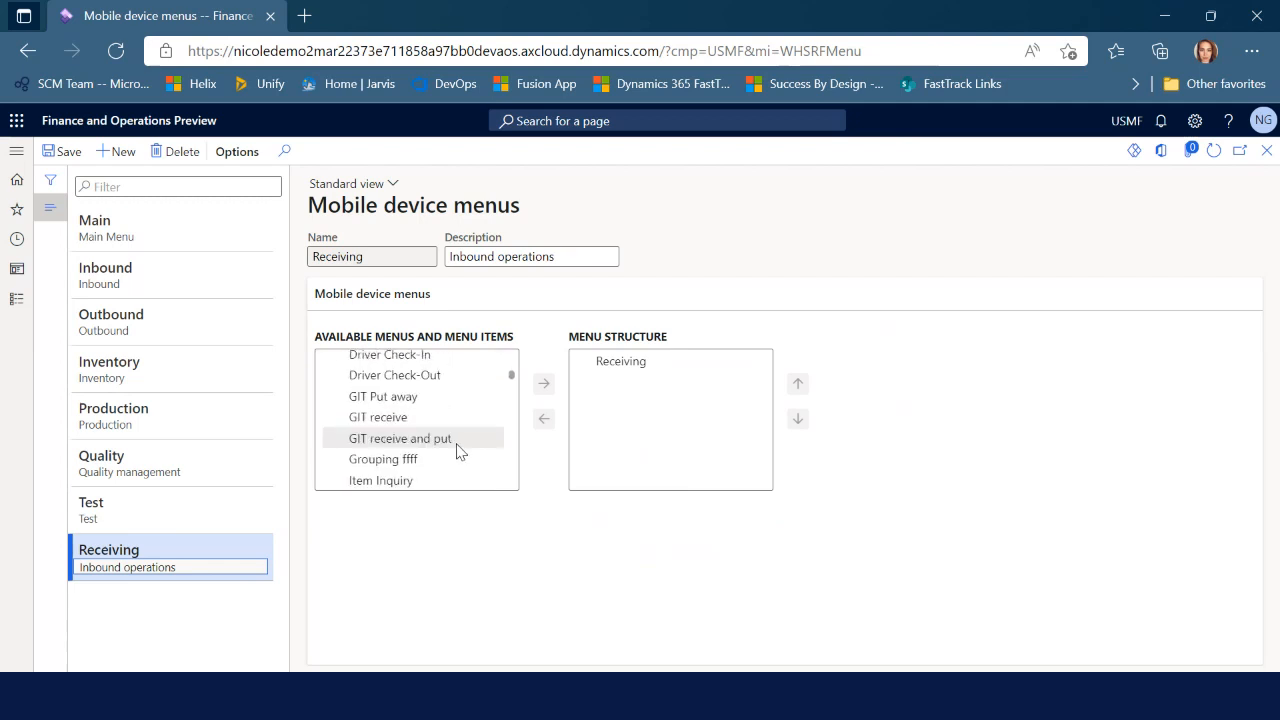
scroll(428, 432, "down", 5)
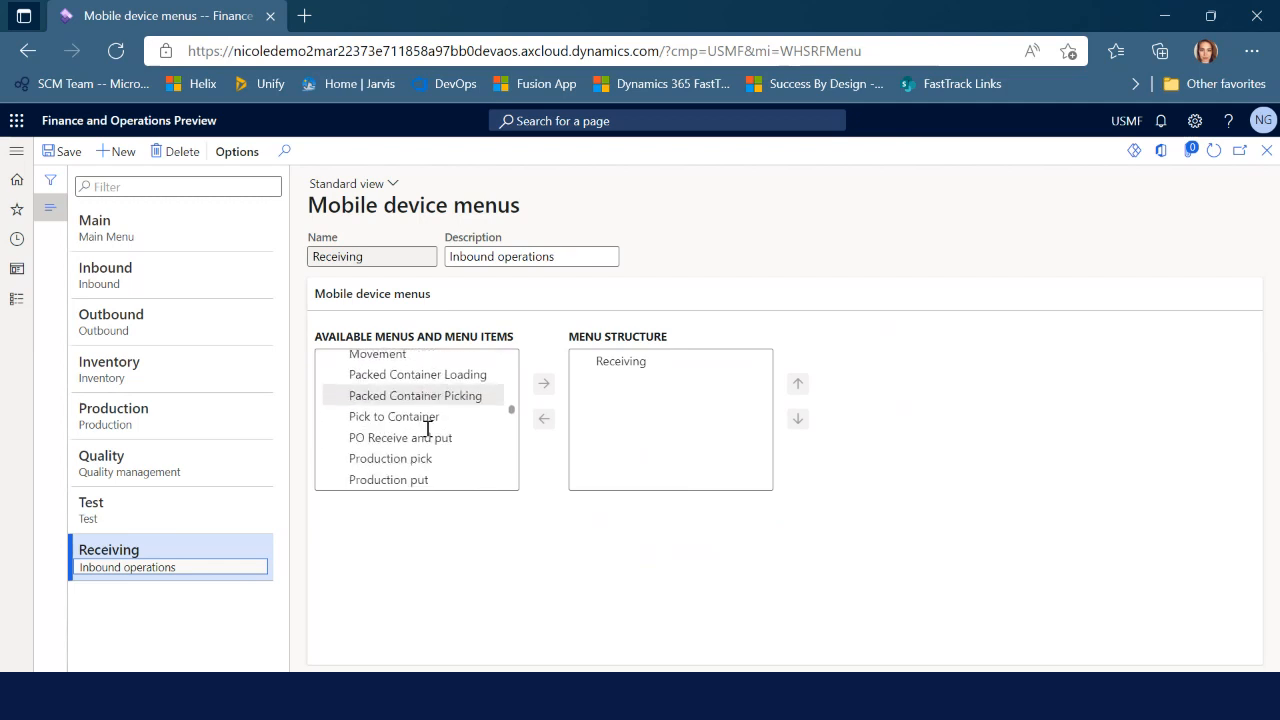
left_click(432, 437)
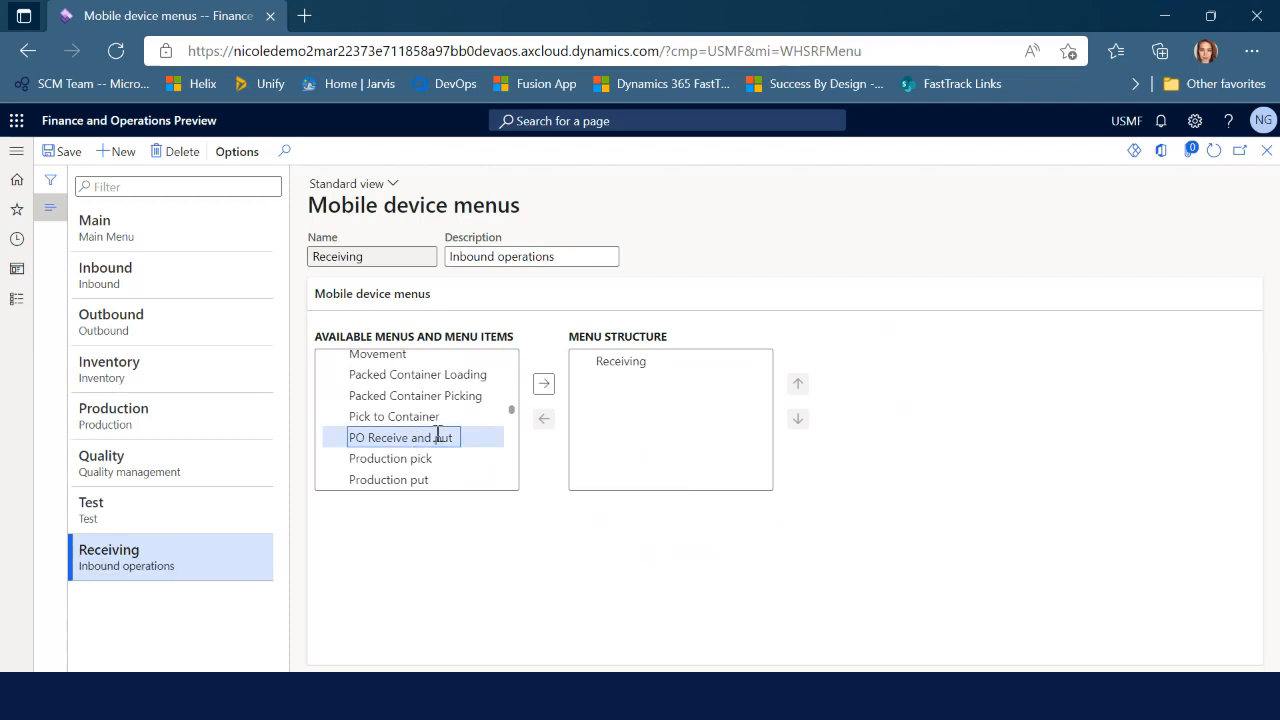
left_click(544, 383)
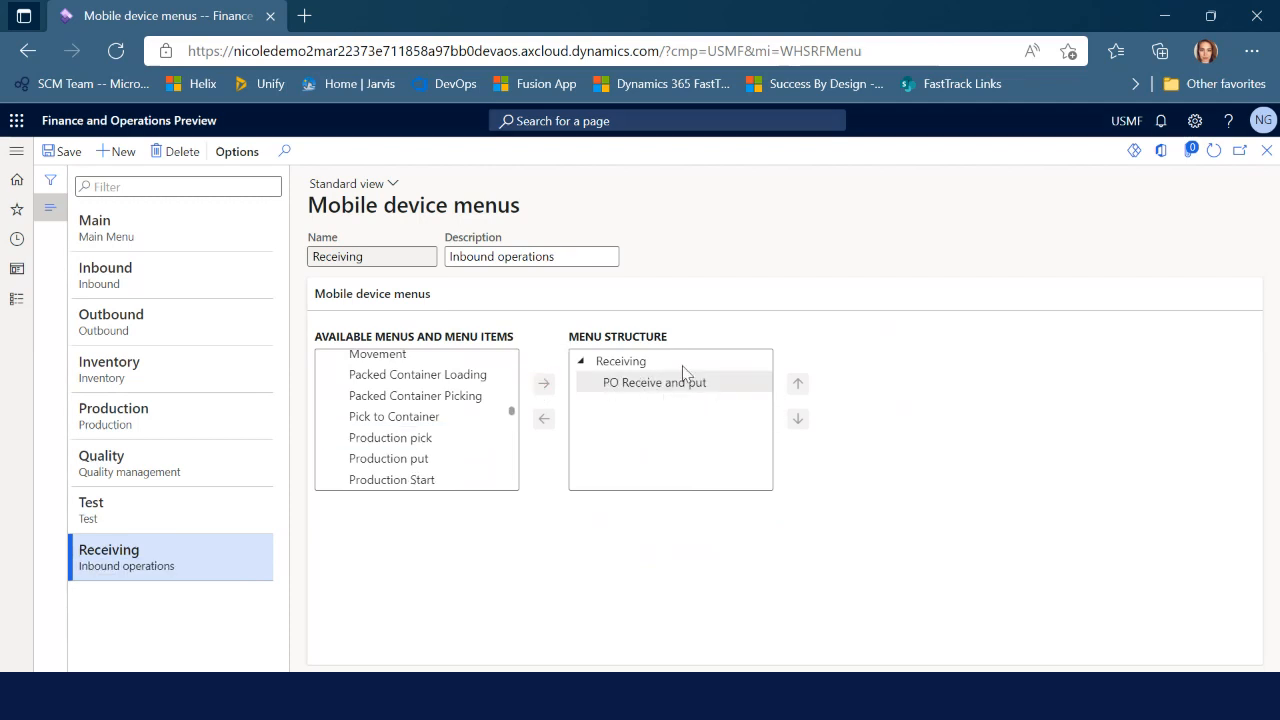
Review the Test menu's structure, then go to Warehouse management's Work users setup
left_click(197, 513)
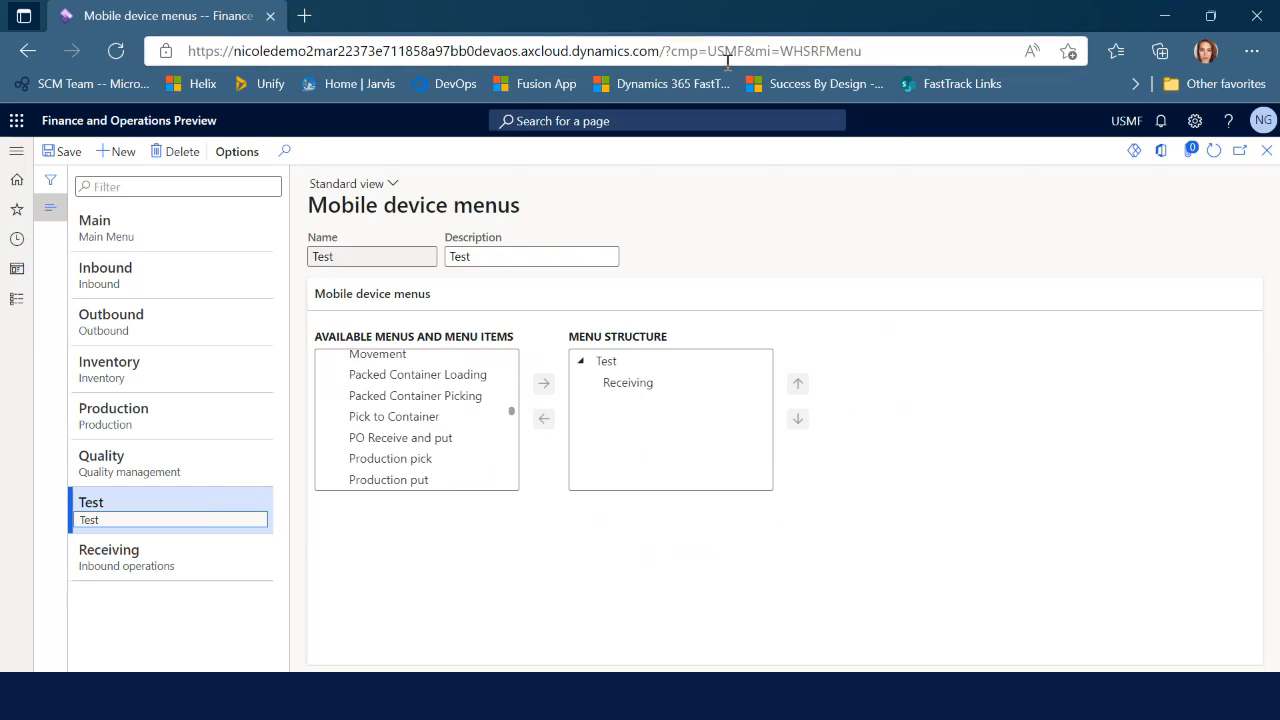
left_click(1267, 158)
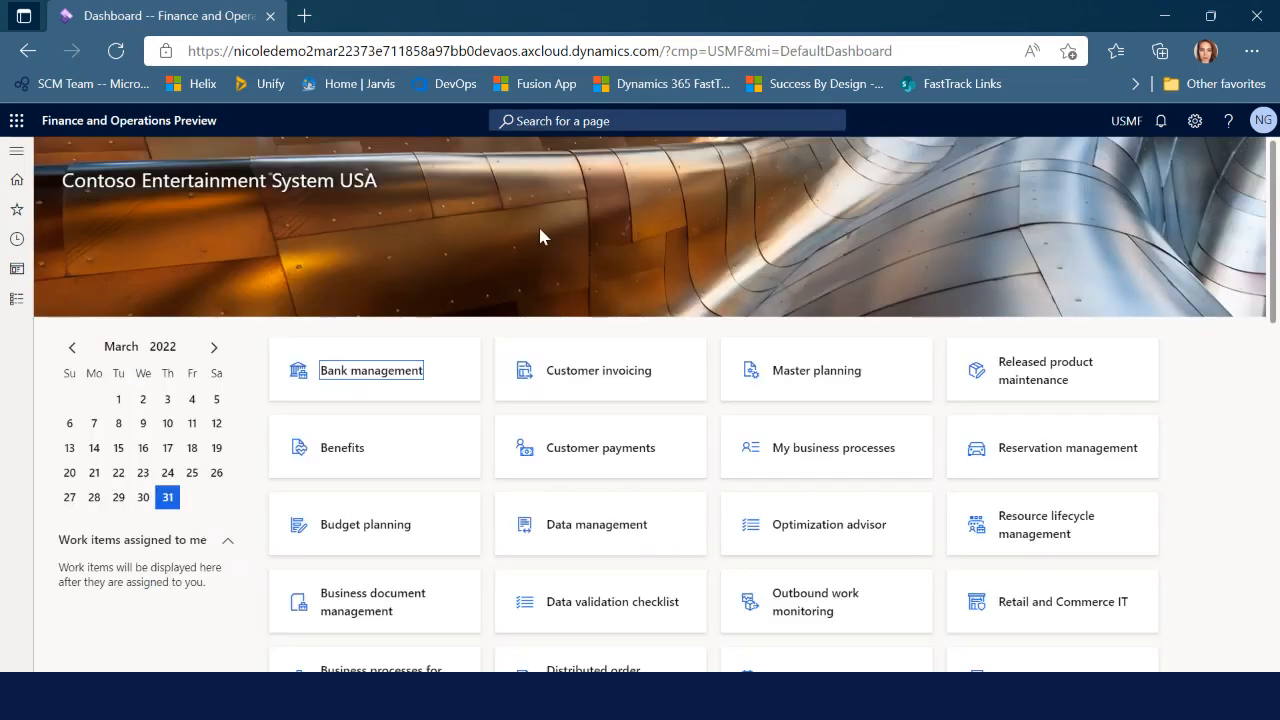
left_click(18, 312)
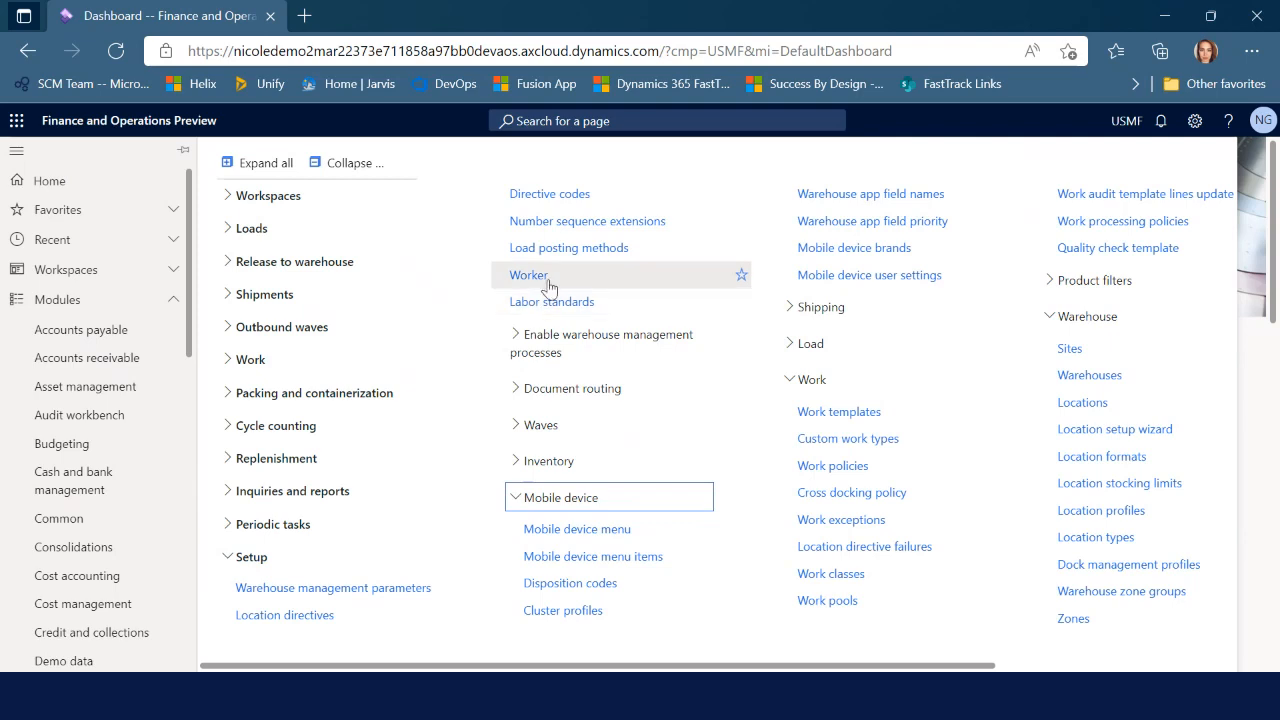
left_click(528, 275)
Give the mobile user warehouse TEST and menu Test, save, and switch to the Warehouse Management app
scroll(397, 597, "down", 3)
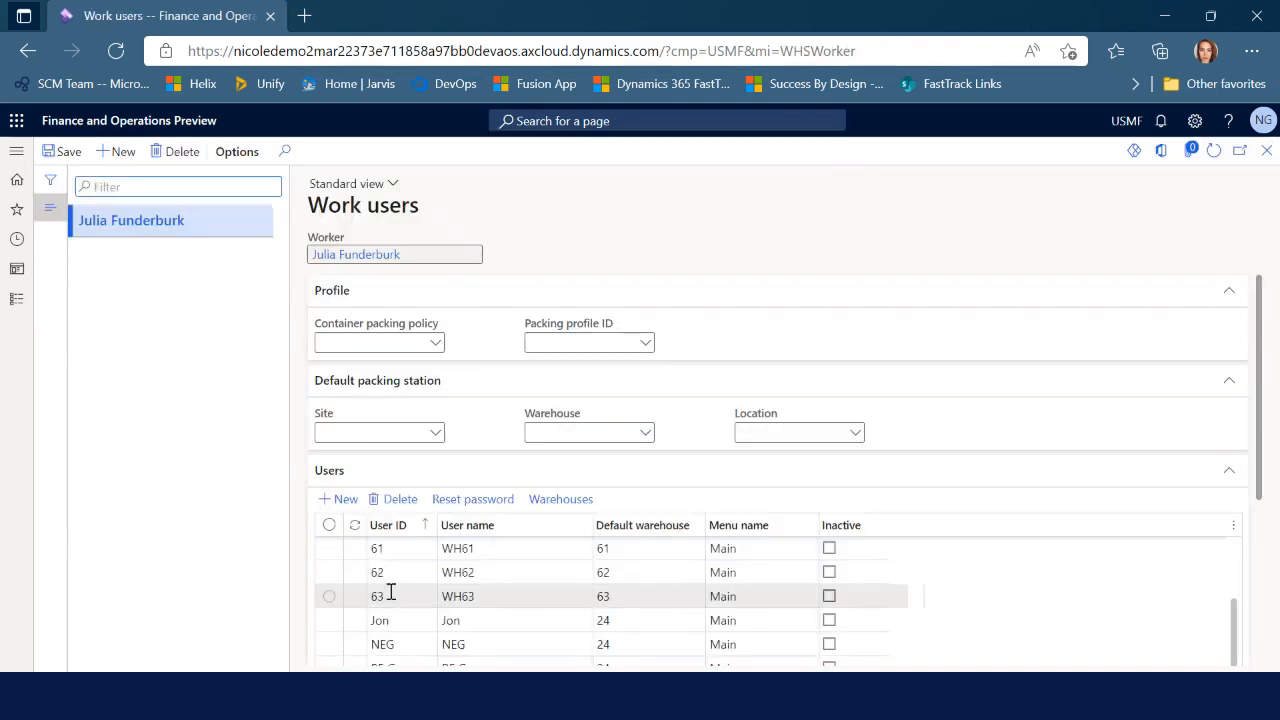
left_click(400, 645)
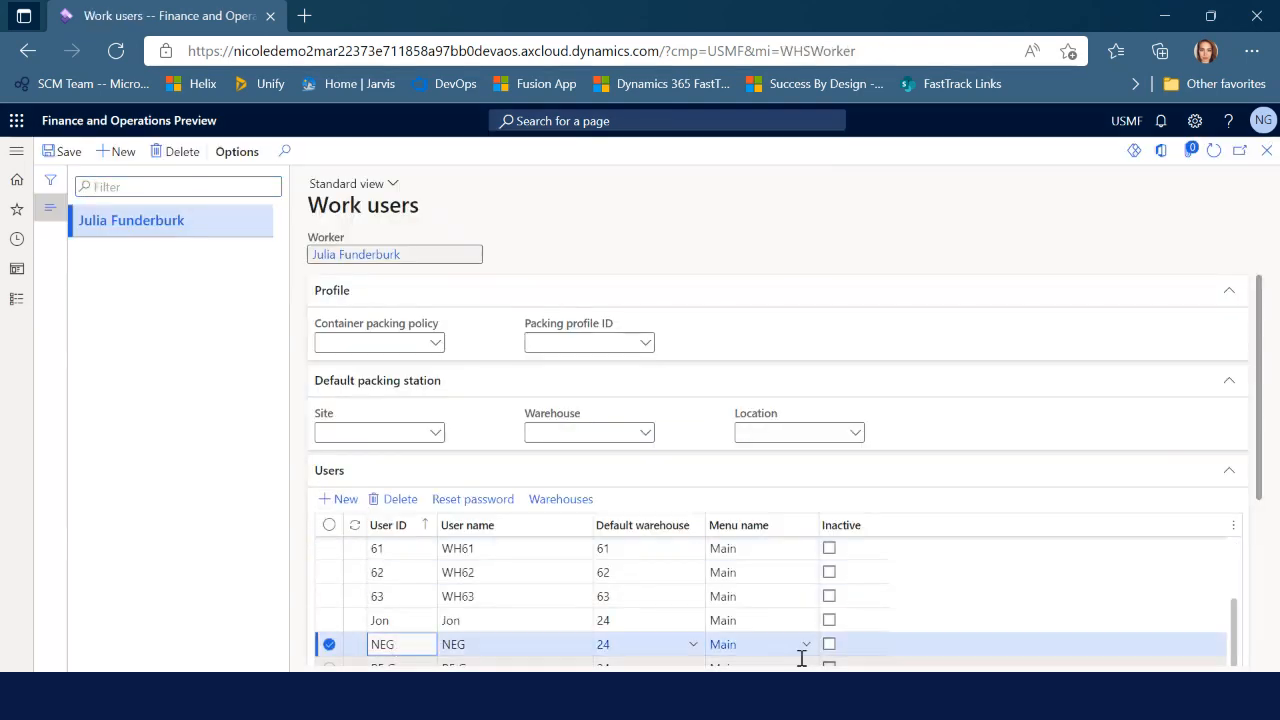
scroll(1266, 430, "down", 1)
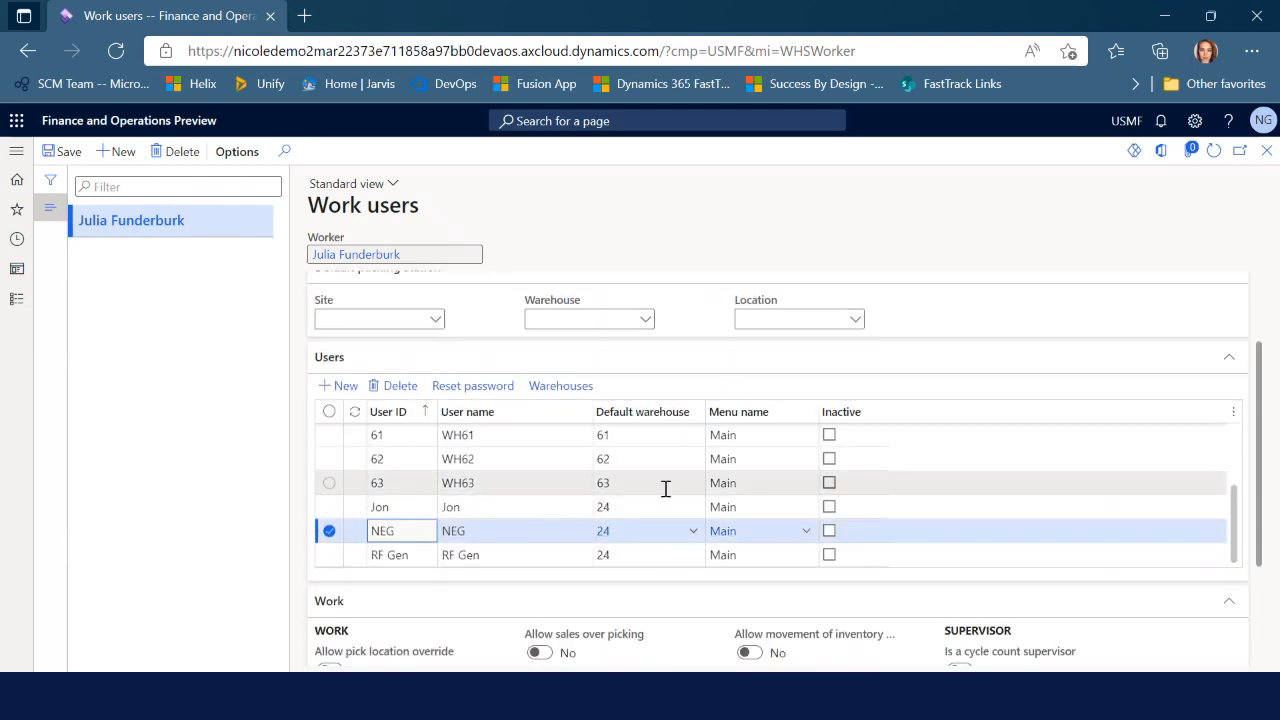
left_click(693, 533)
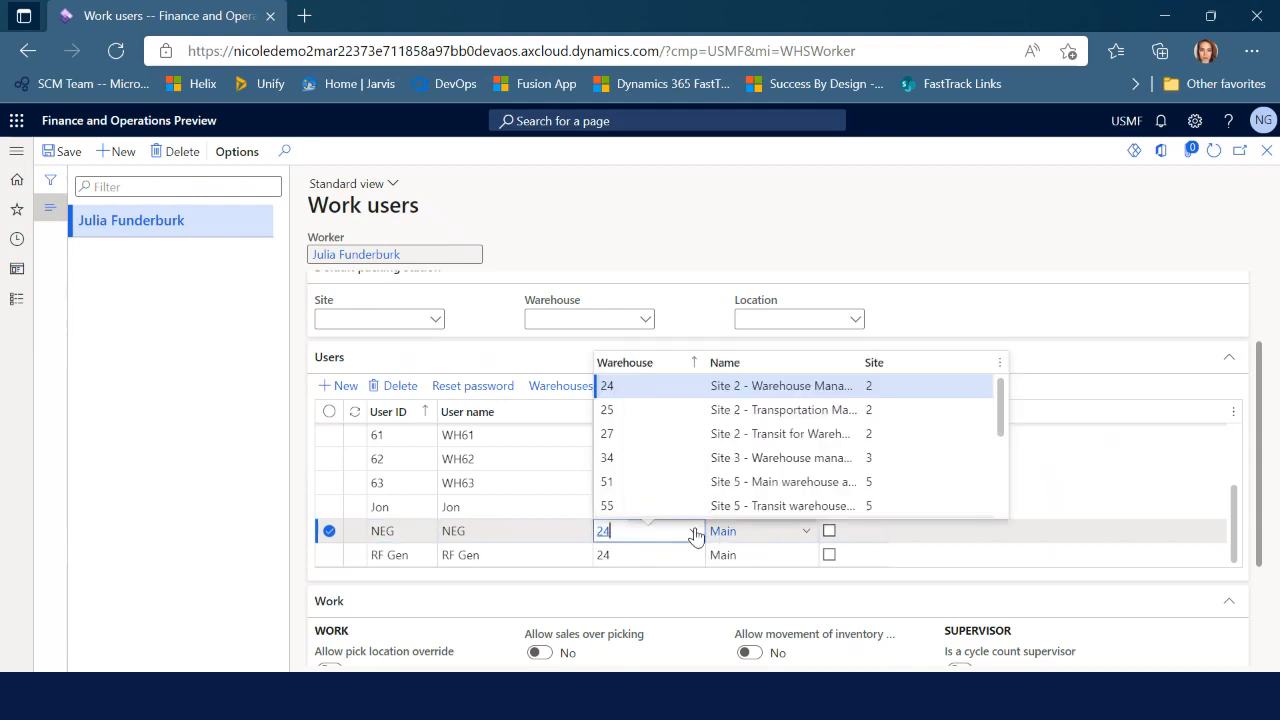
scroll(680, 482, "down", 5)
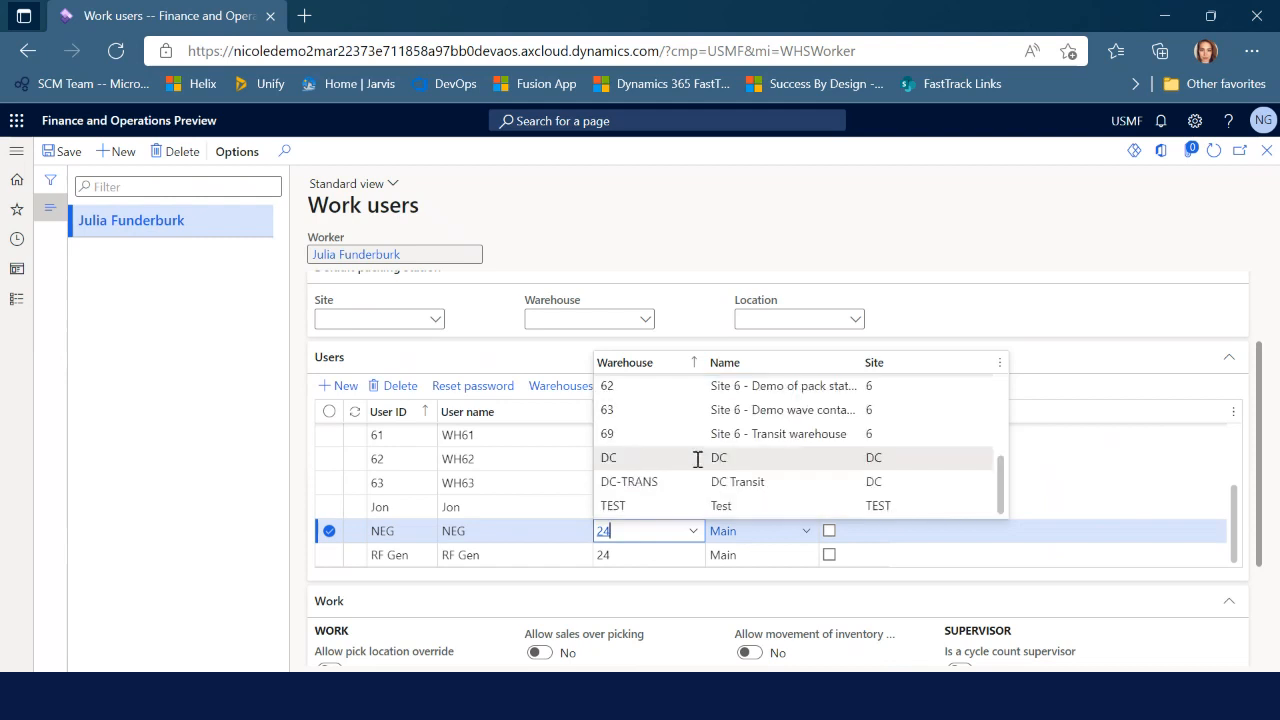
left_click(658, 503)
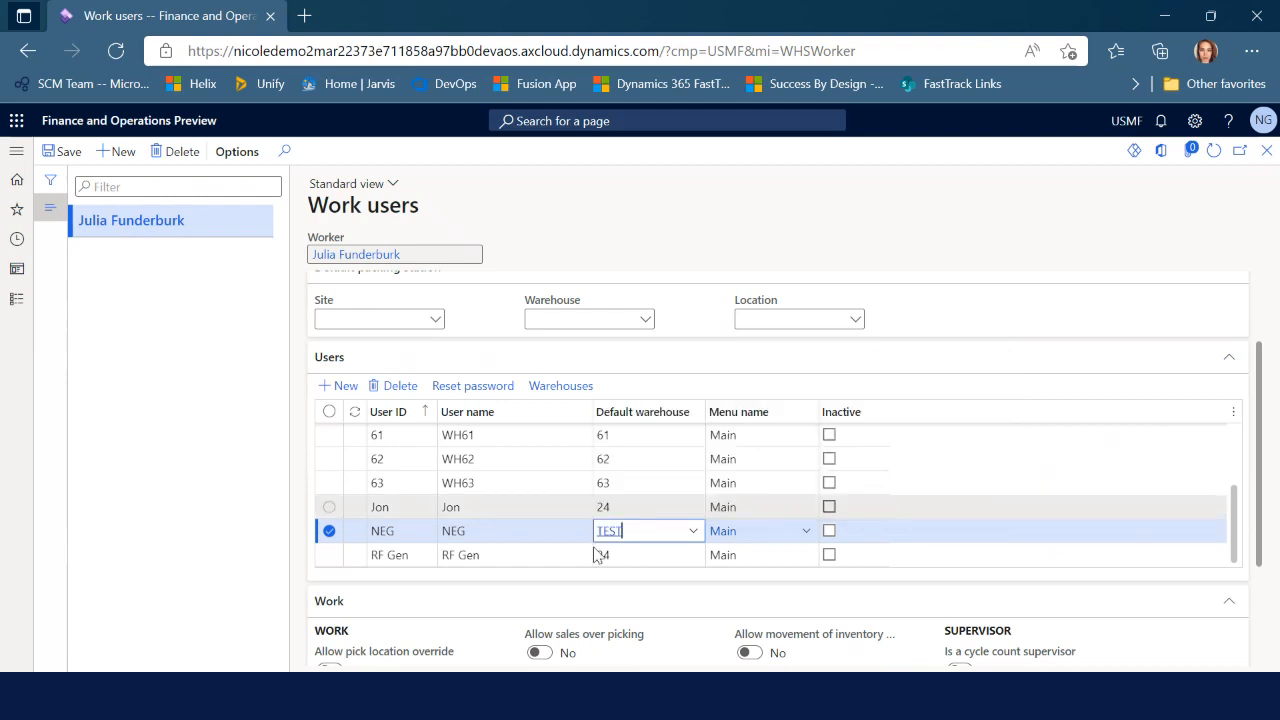
left_click(807, 533)
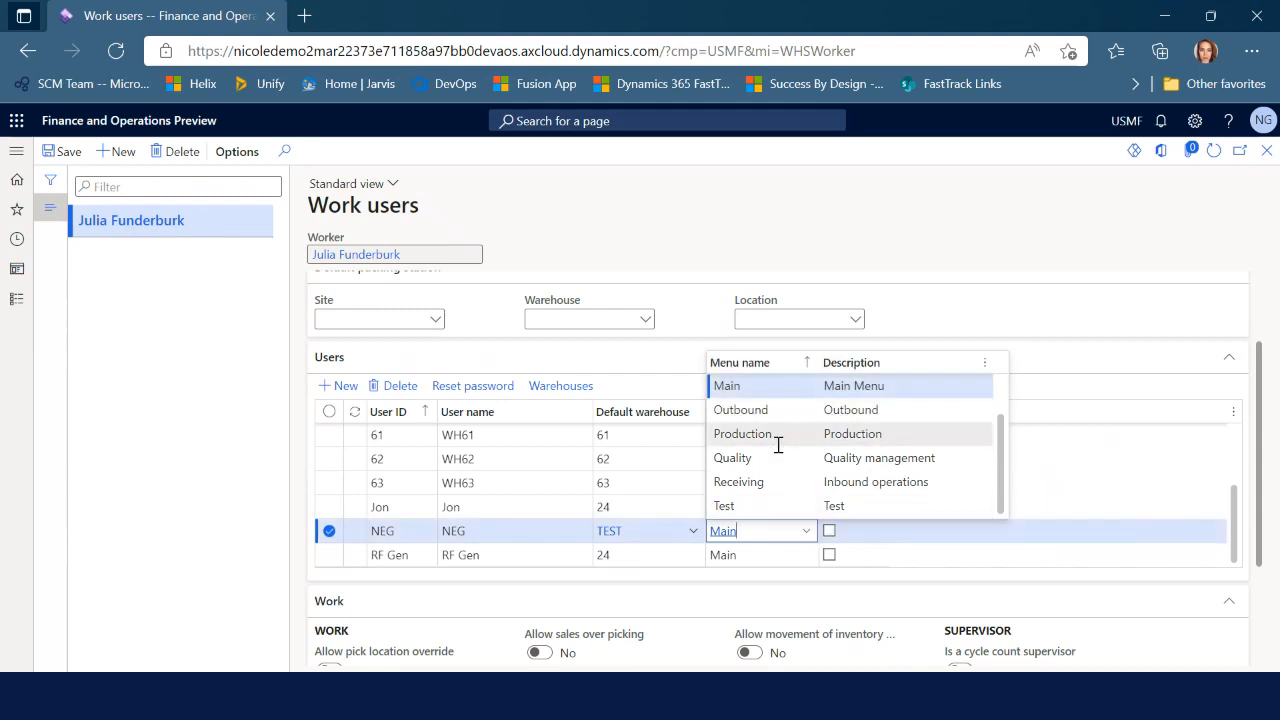
left_click(778, 505)
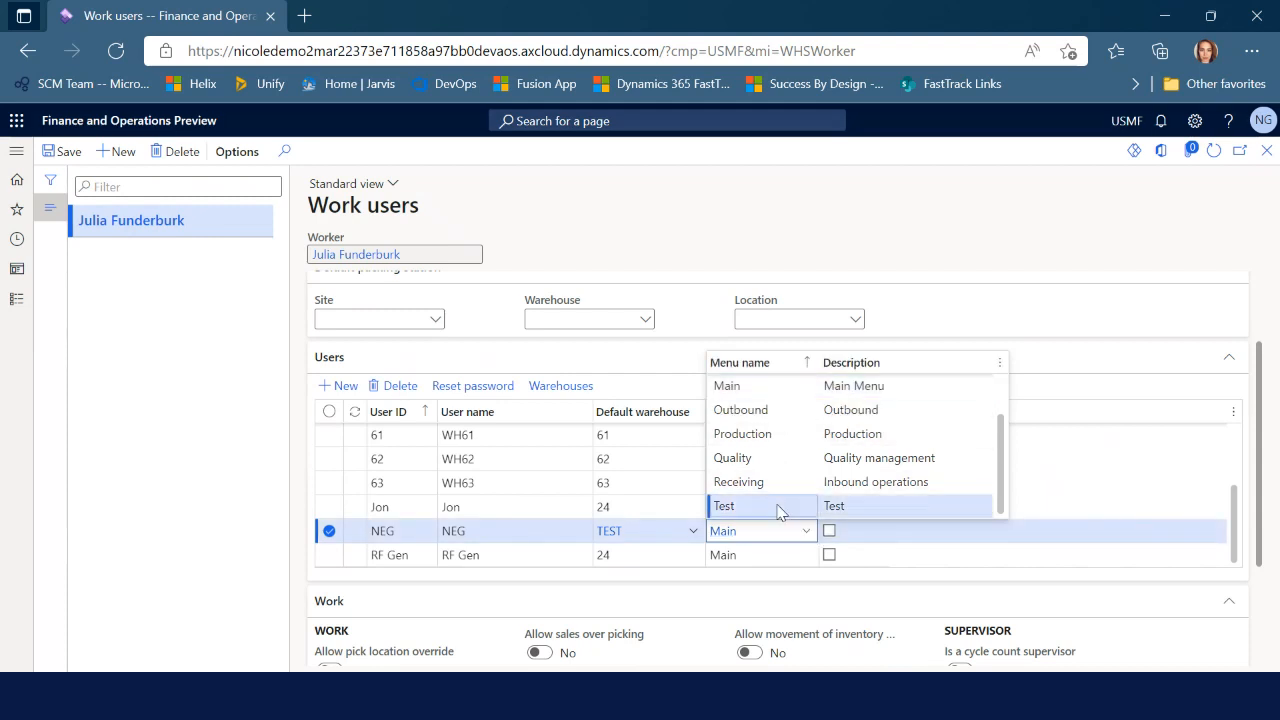
left_click(68, 152)
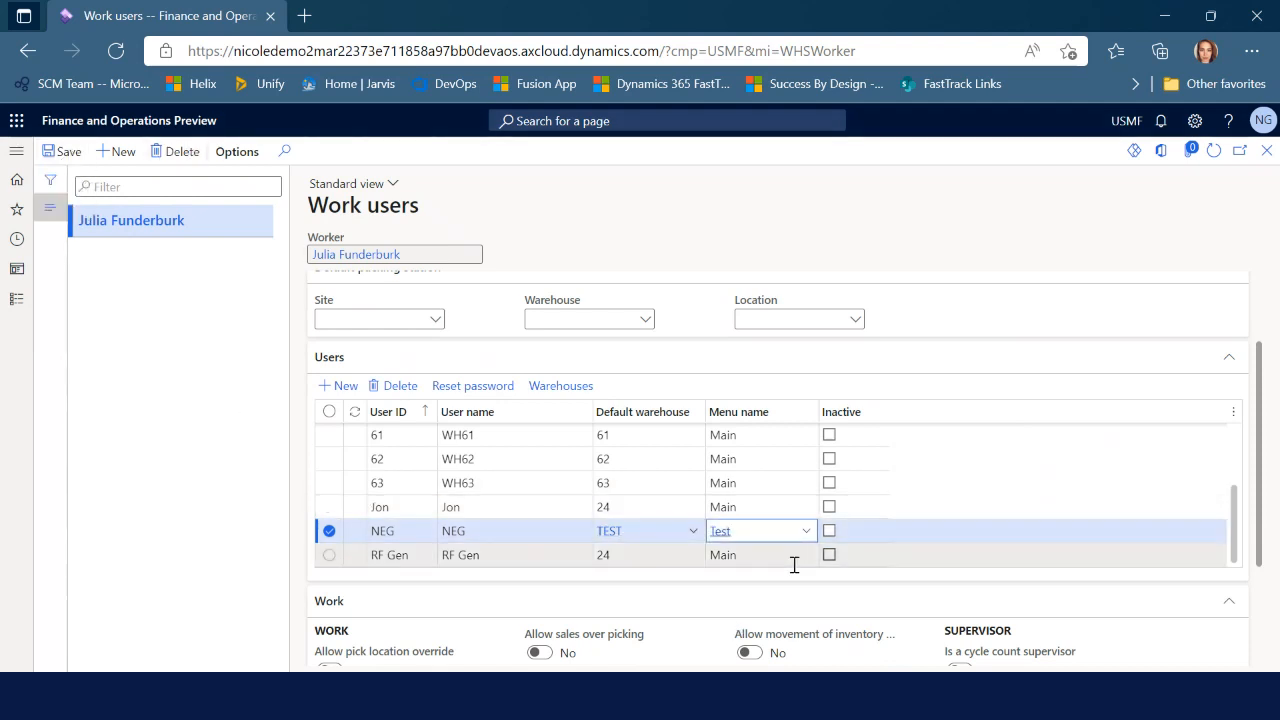
key("Escape")
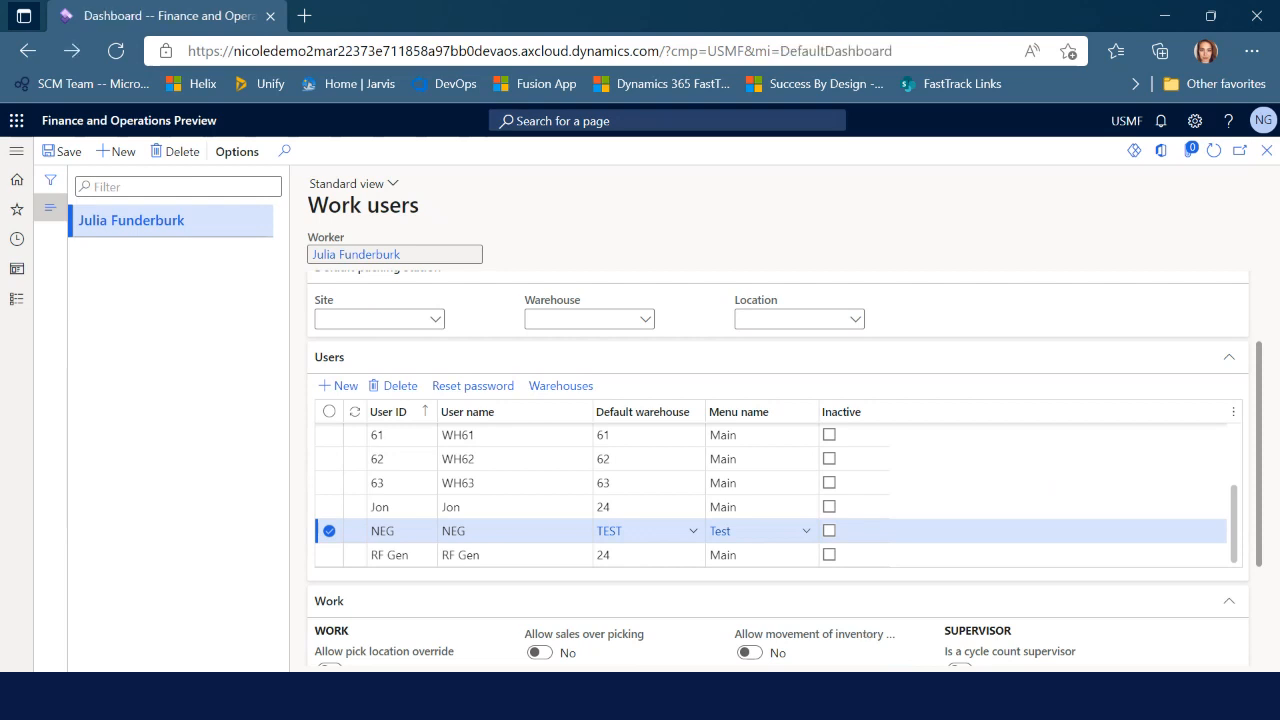
key("alt+Tab")
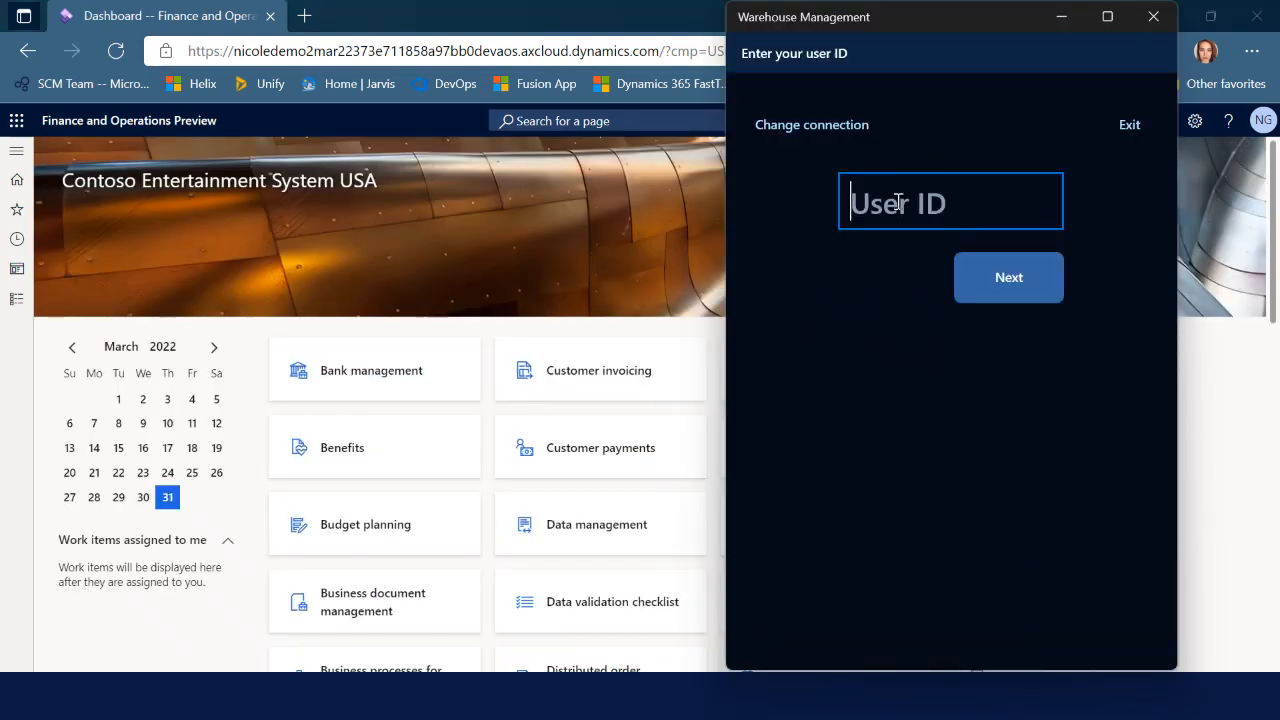
Sign in to the Warehouse Management app with the test user's ID and password
type("NEG")
key("Return")
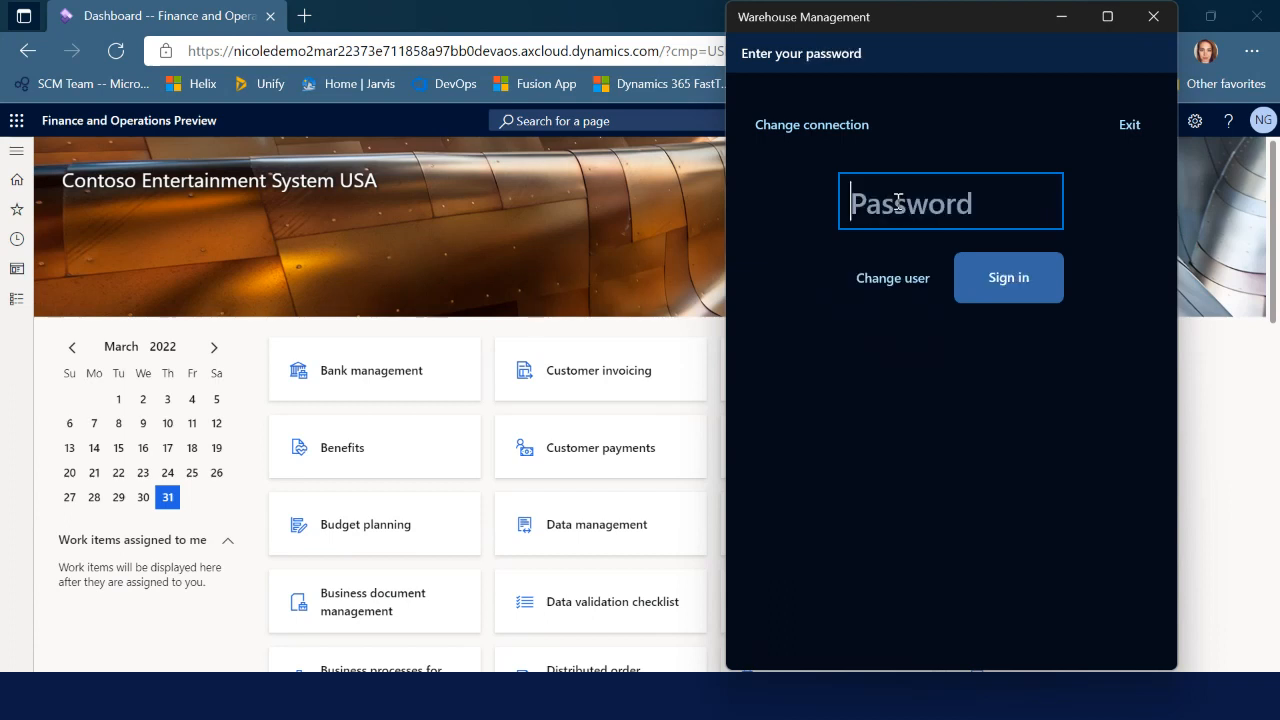
type("1")
key("Return")
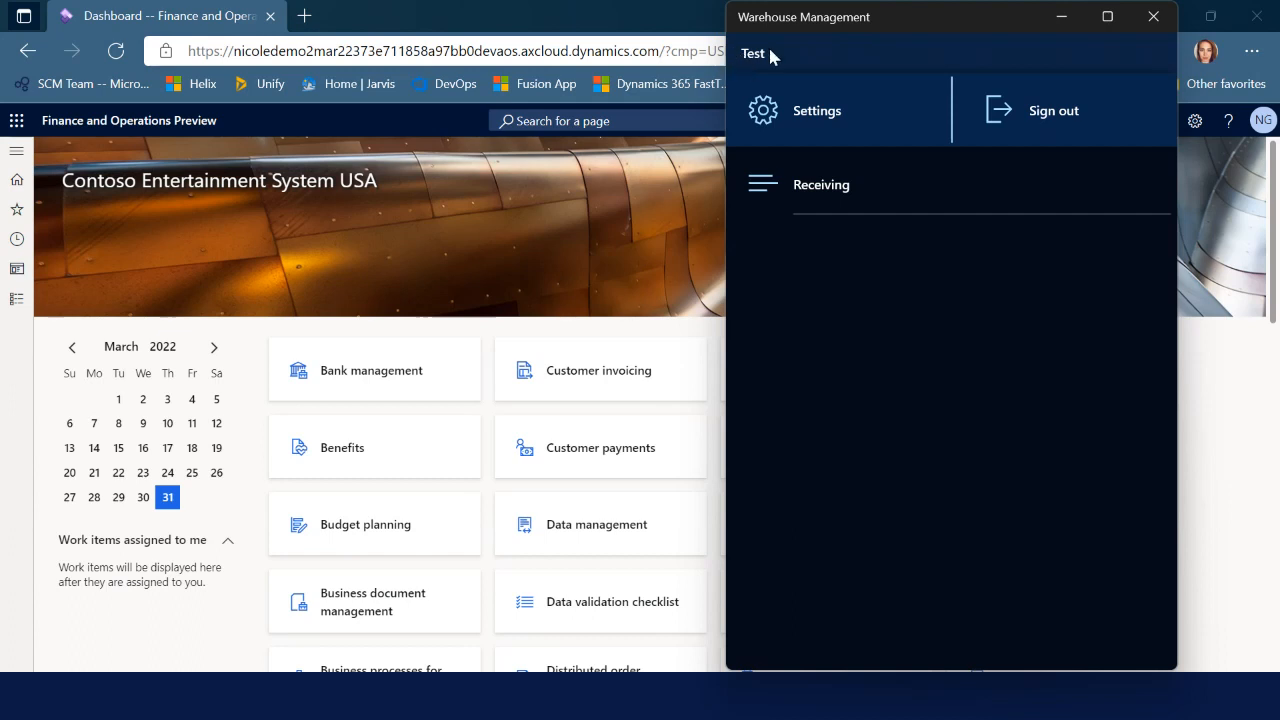
Check Receiving > PO Receiving and put, cancel back to the Test menu, and return to the browser
left_click(821, 195)
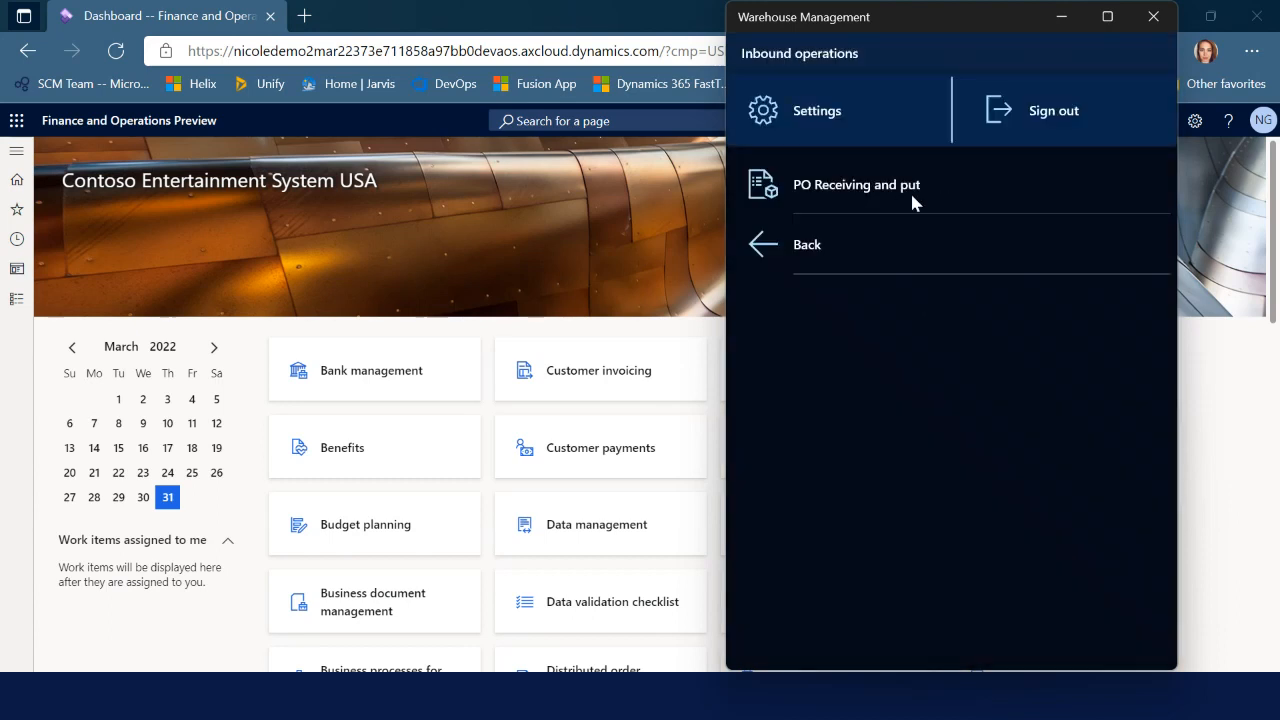
left_click(850, 192)
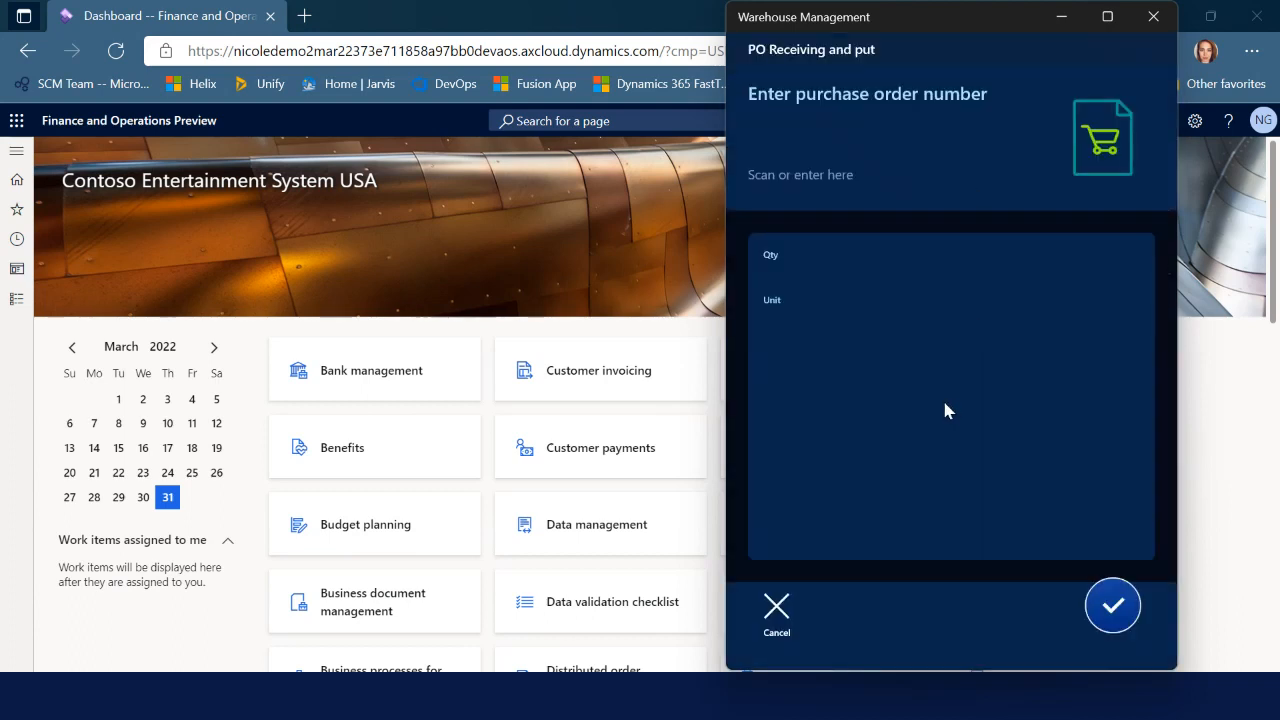
left_click(778, 612)
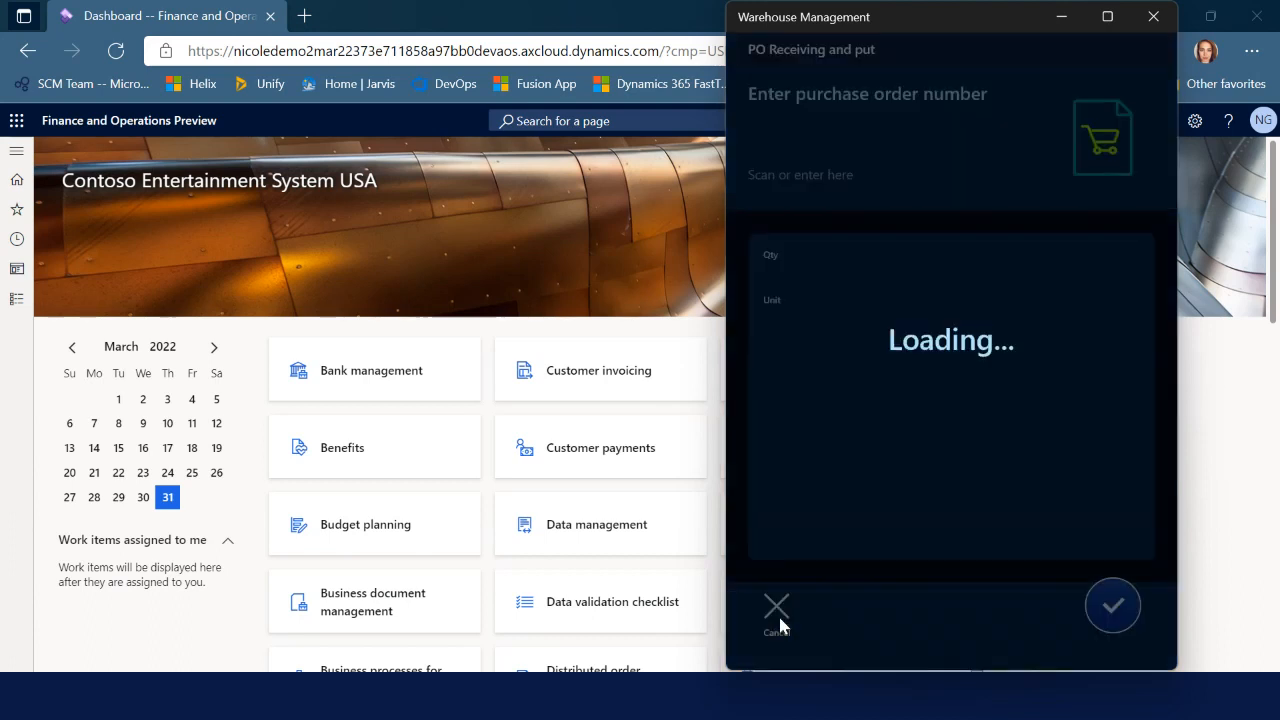
left_click(797, 250)
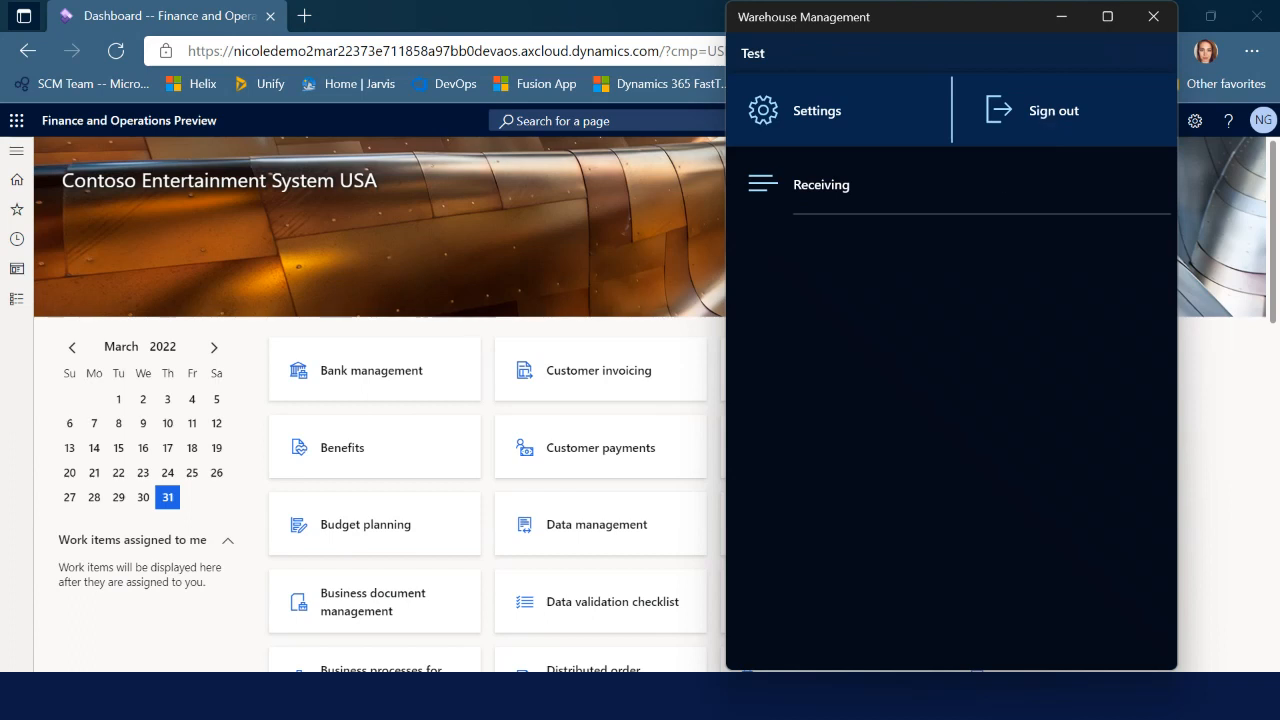
left_click(1236, 442)
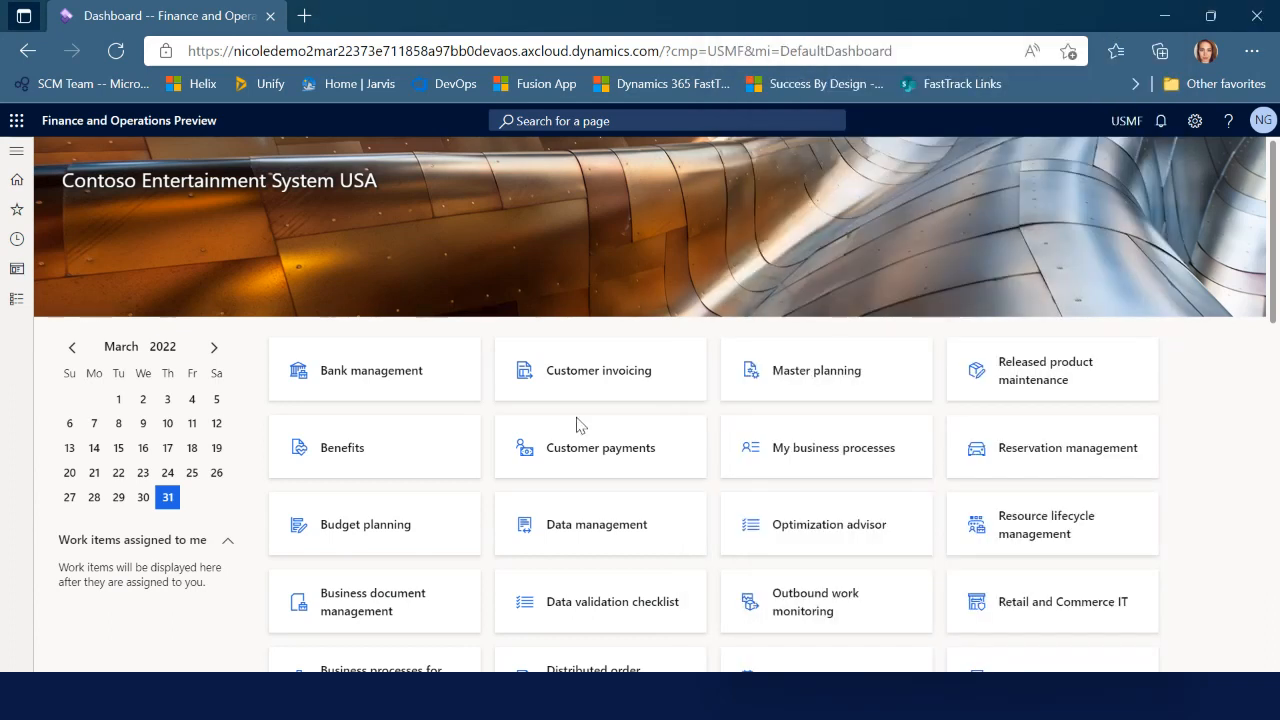
Open the modules list to reach Warehouse management's Mobile device setup pages
left_click(14, 305)
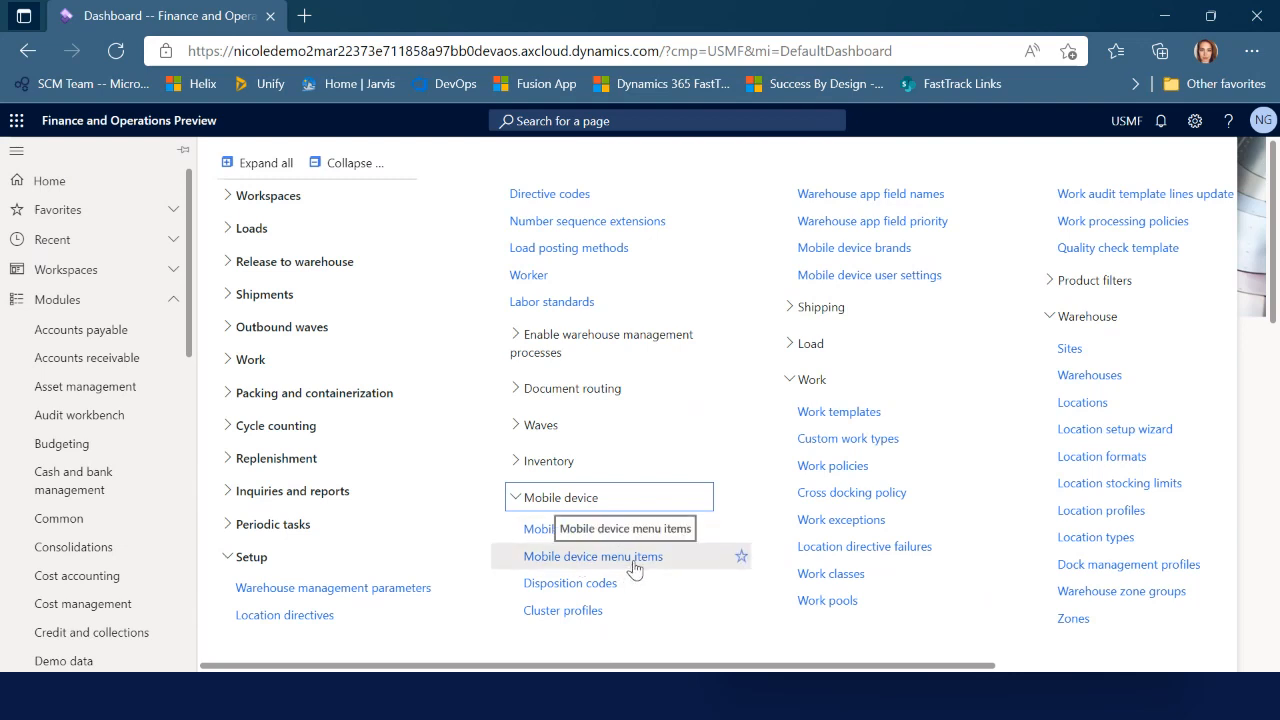
Create a mobile device menu named Warehouse with description 'Inventory operations'
left_click(550, 529)
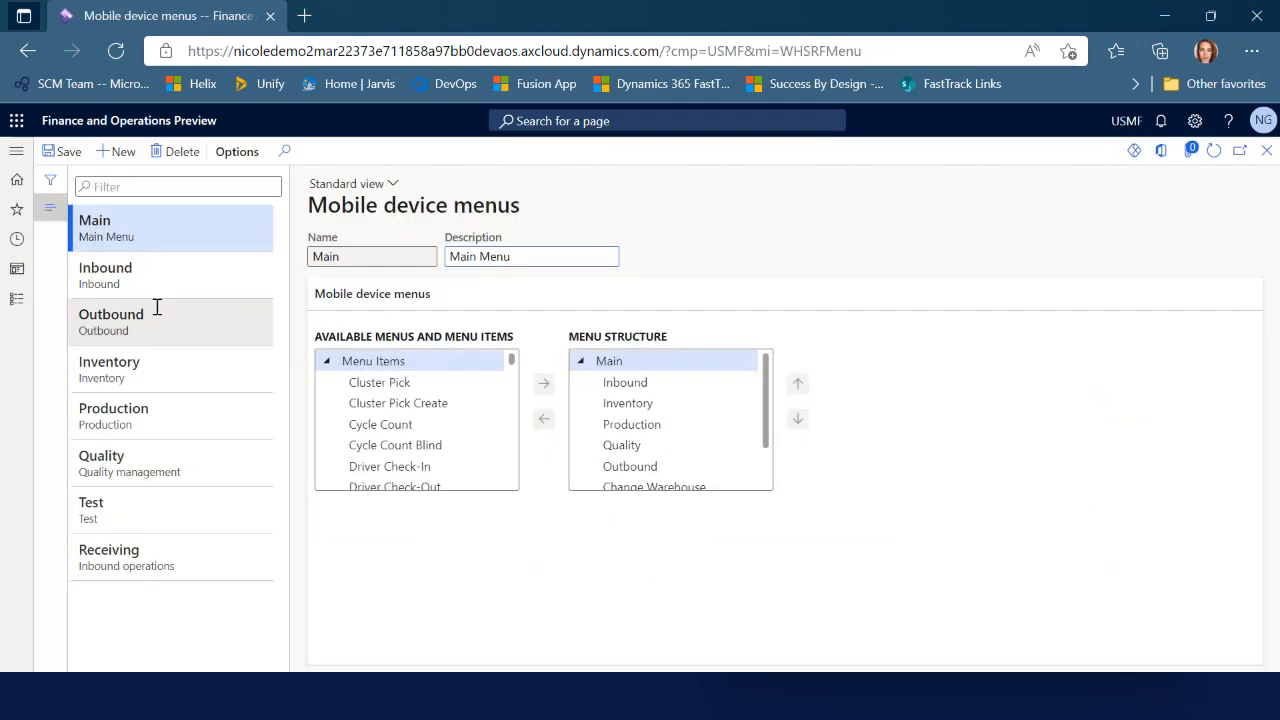
left_click(122, 152)
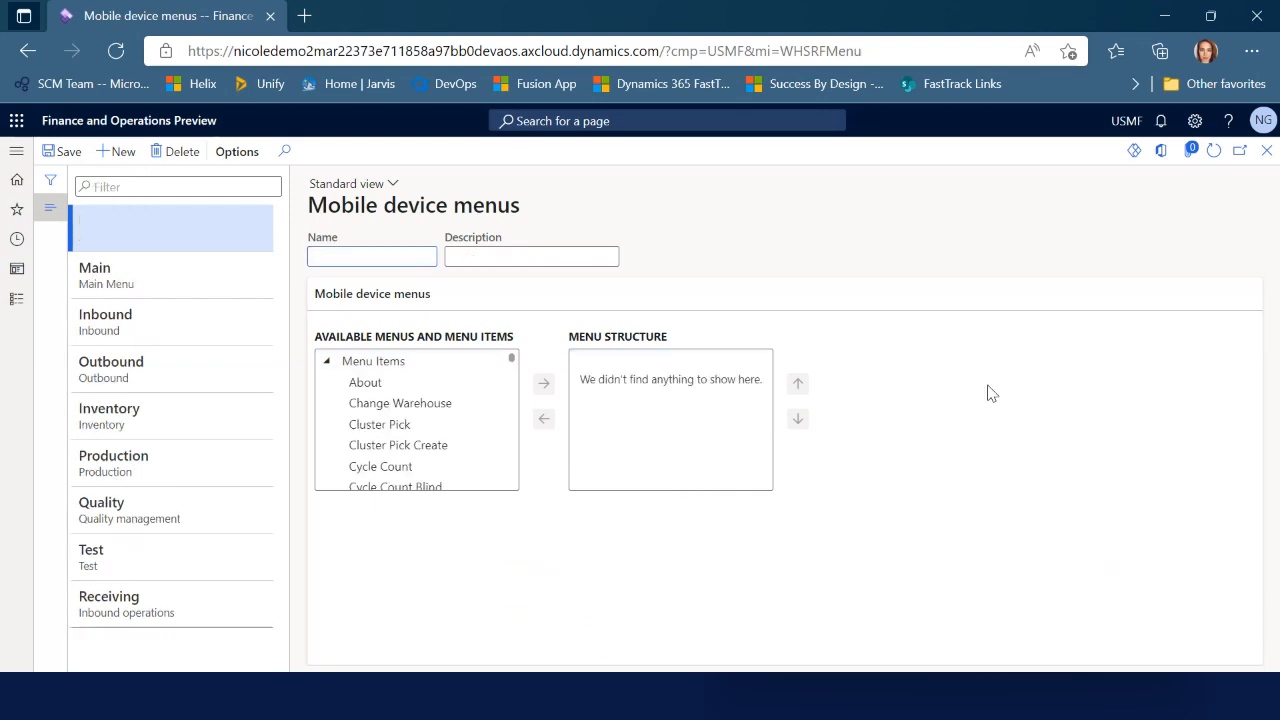
type("Ware")
key("BackSpace")
key("BackSpace")
key("BackSpace")
key("BackSpace")
type("Warehouse")
key("Tab")
type("Inve")
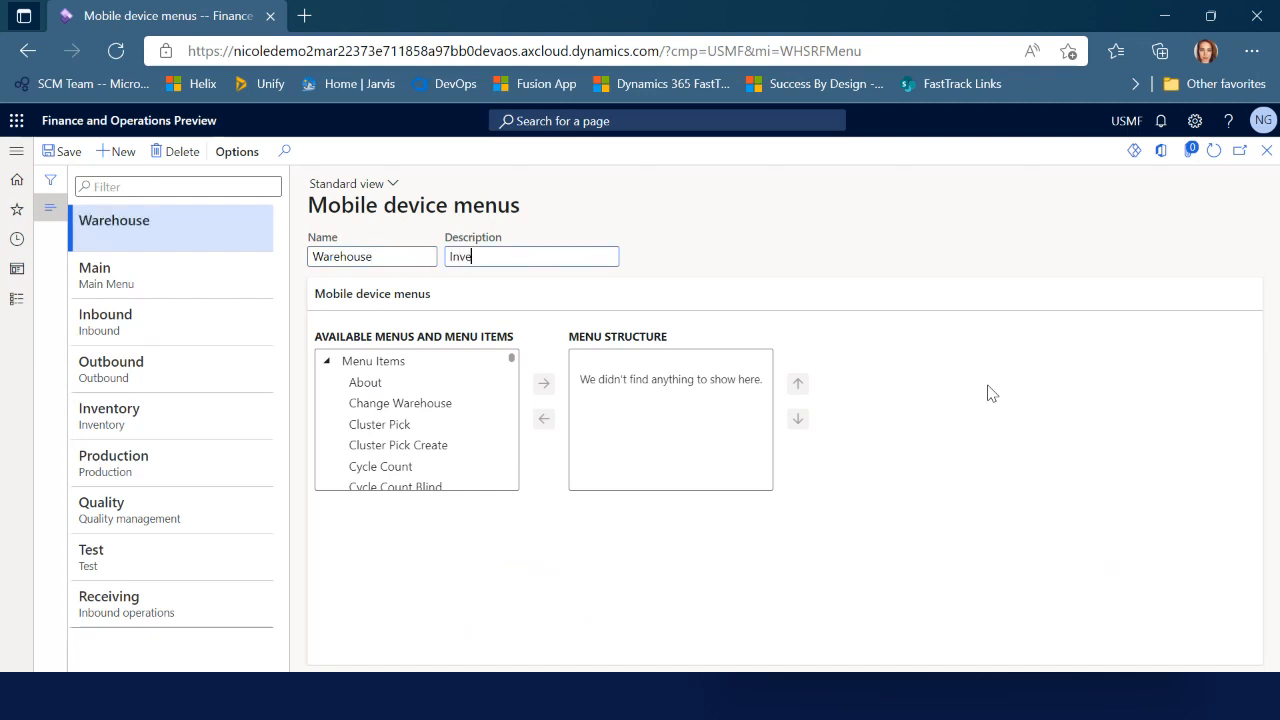
type("ntory operations")
Add Warehouse to the Test menu, move it below Receiving, and close the page
left_click(194, 563)
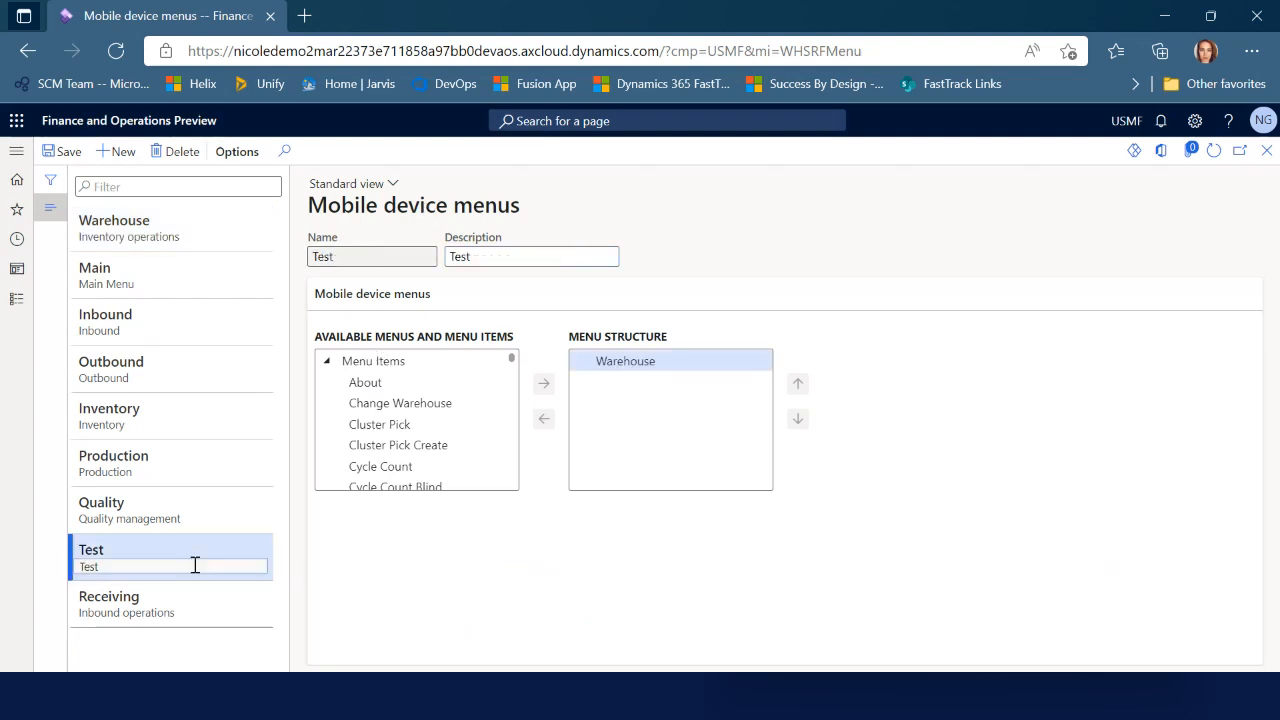
left_click(326, 361)
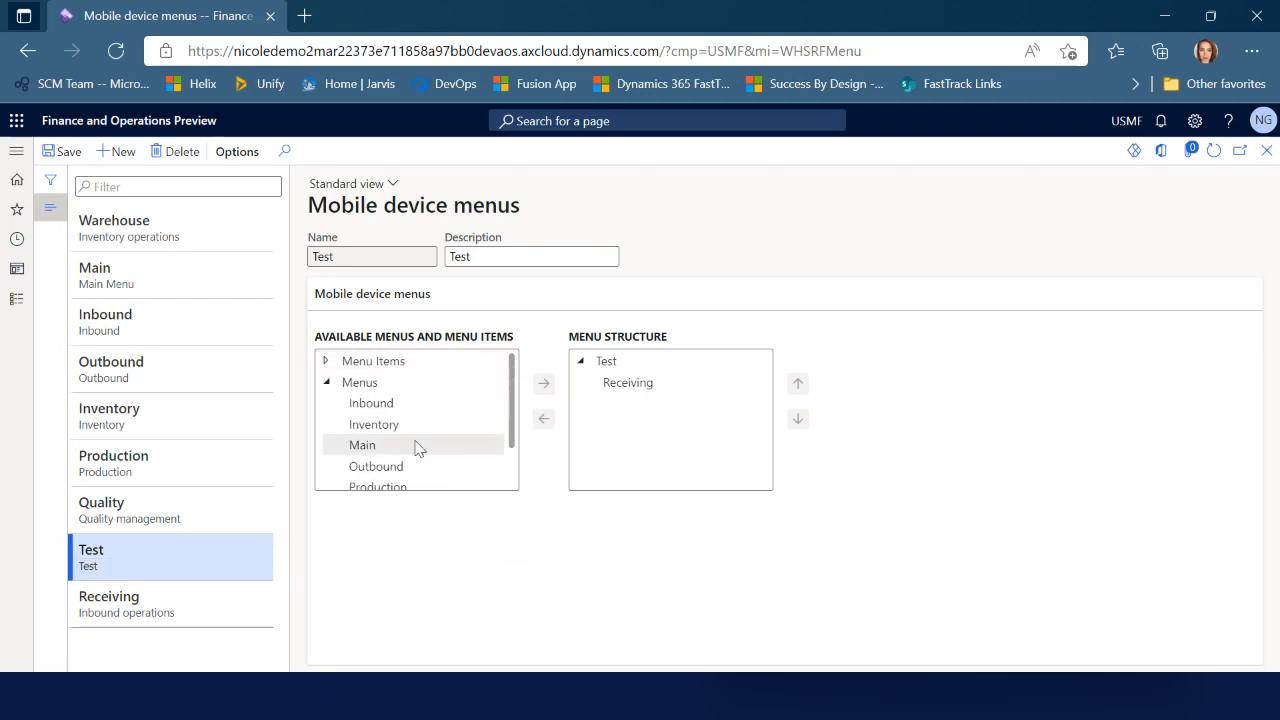
scroll(414, 443, "down", 2)
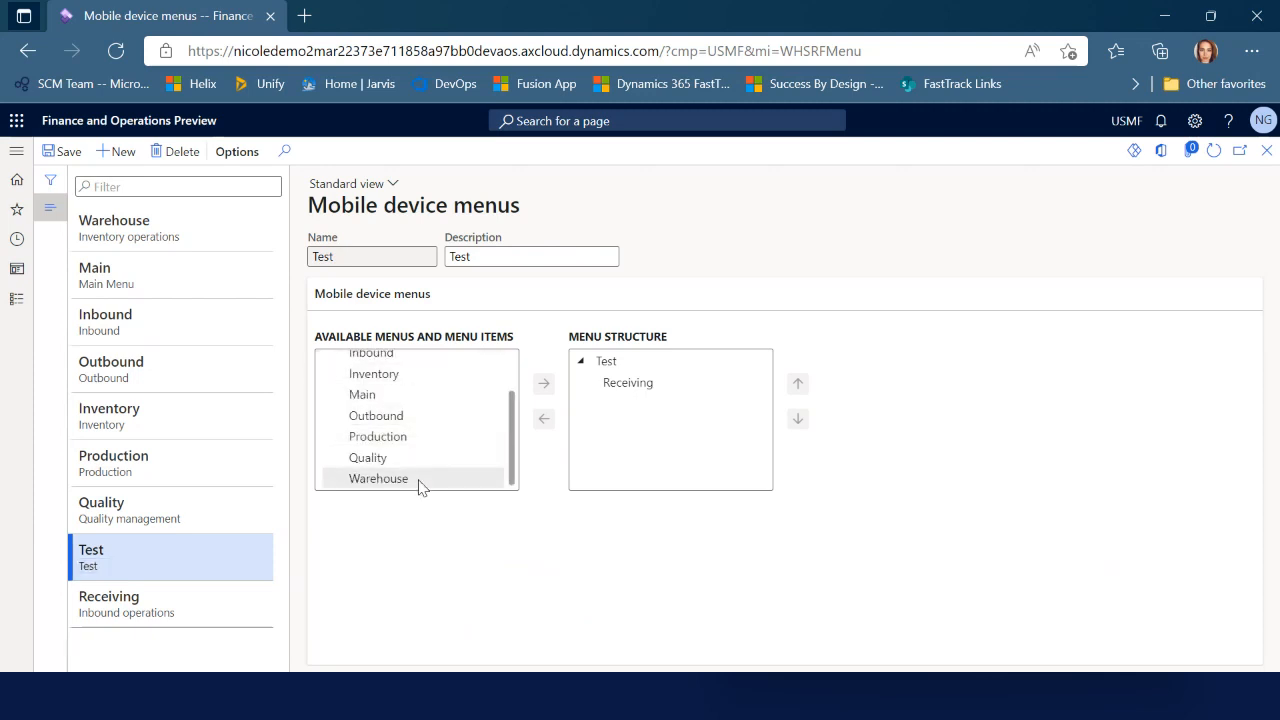
left_click(397, 479)
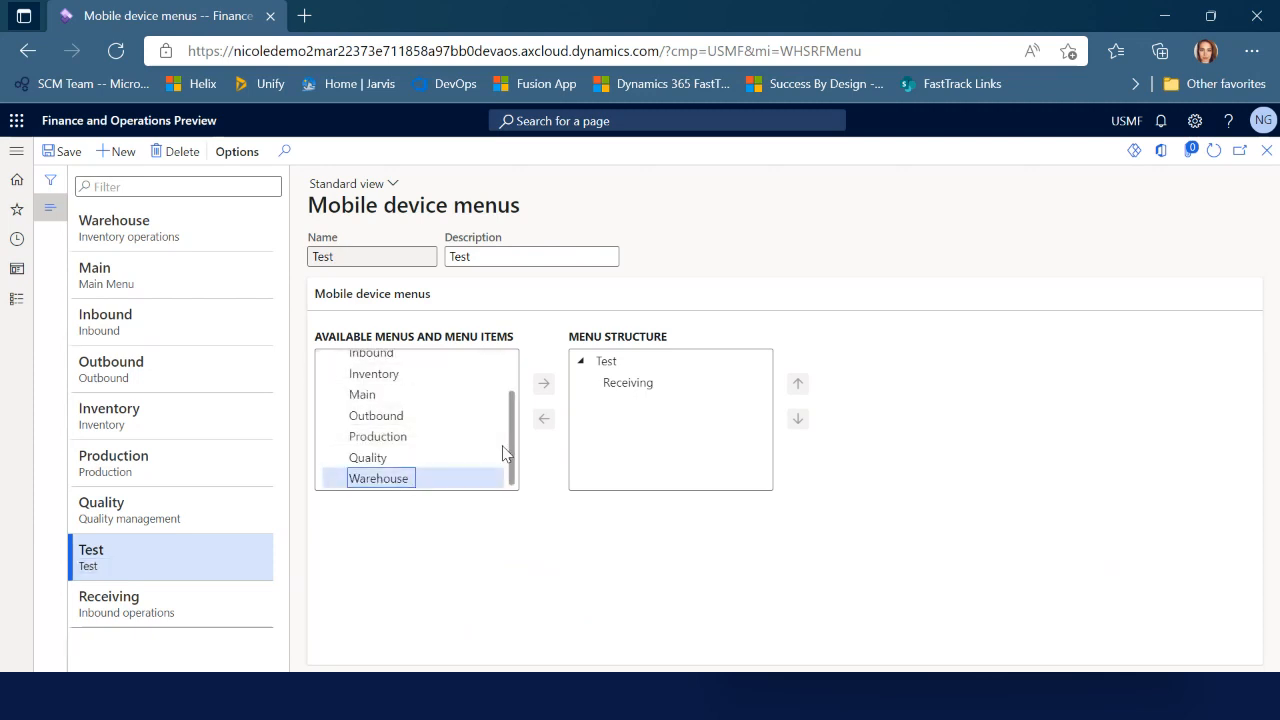
left_click(543, 384)
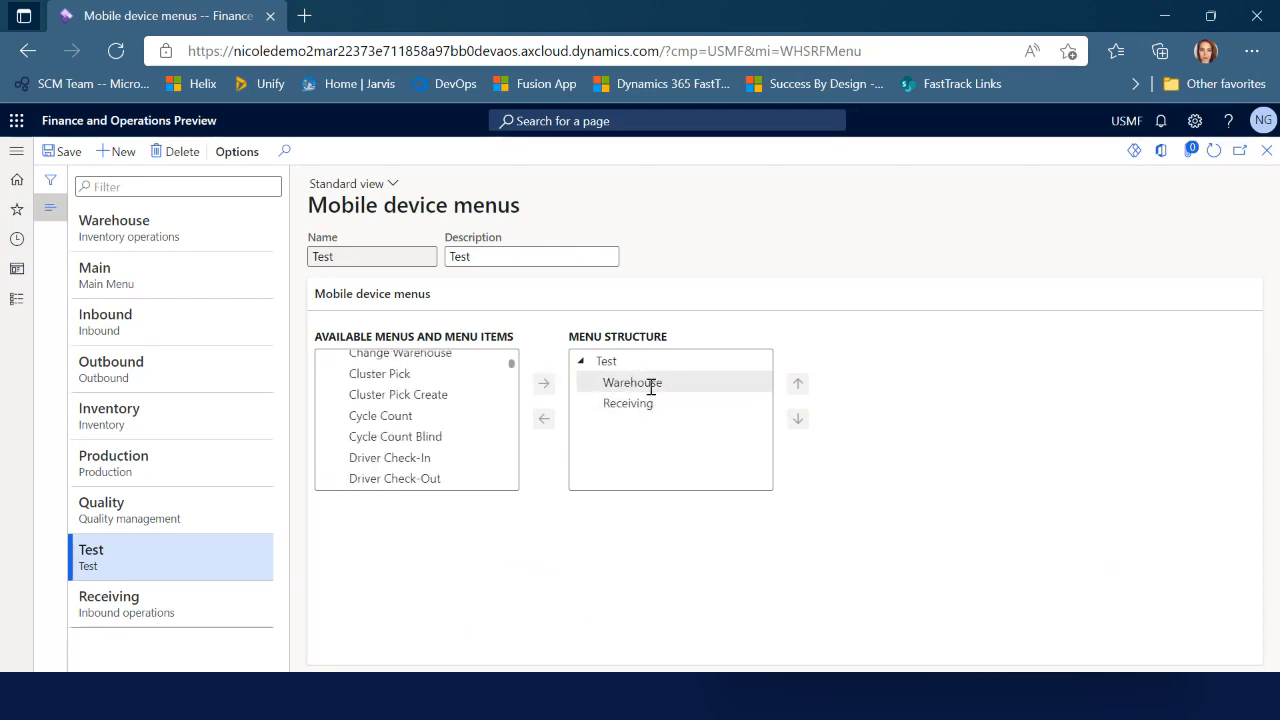
left_click(657, 384)
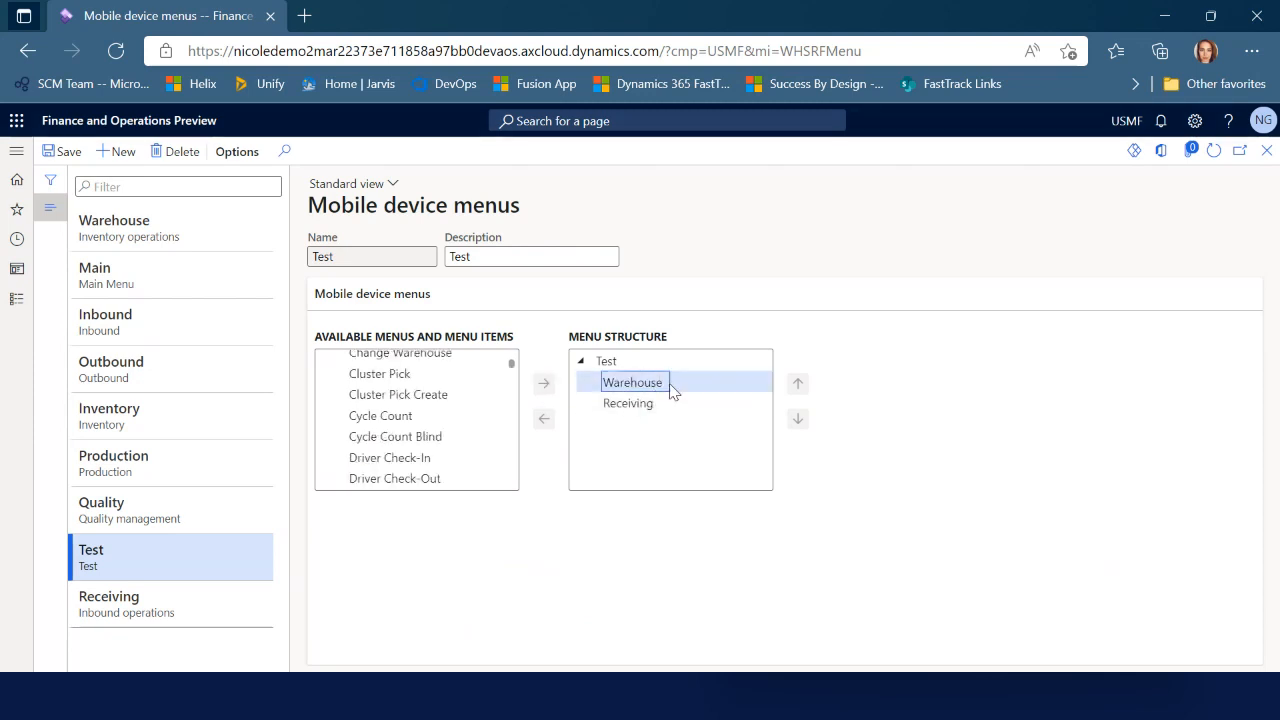
left_click(797, 419)
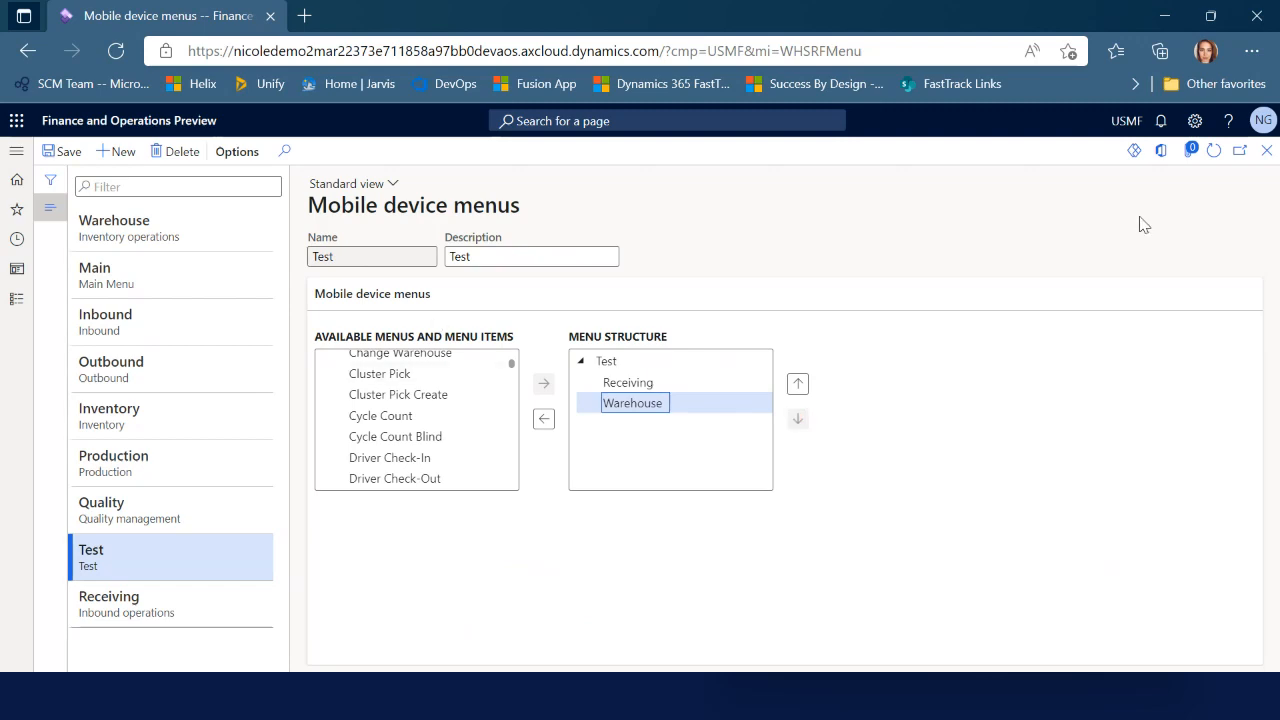
left_click(1267, 151)
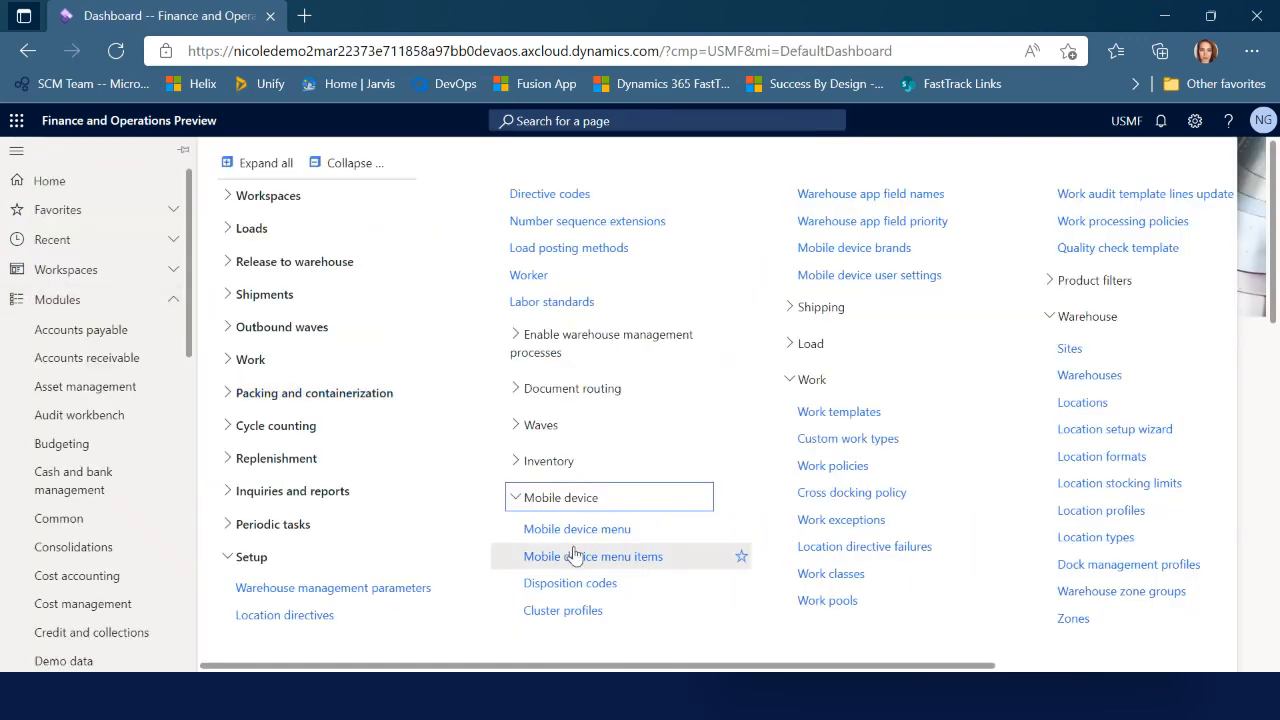
Create a new mobile device menu item named Move titled 'User-directed movement'
left_click(575, 556)
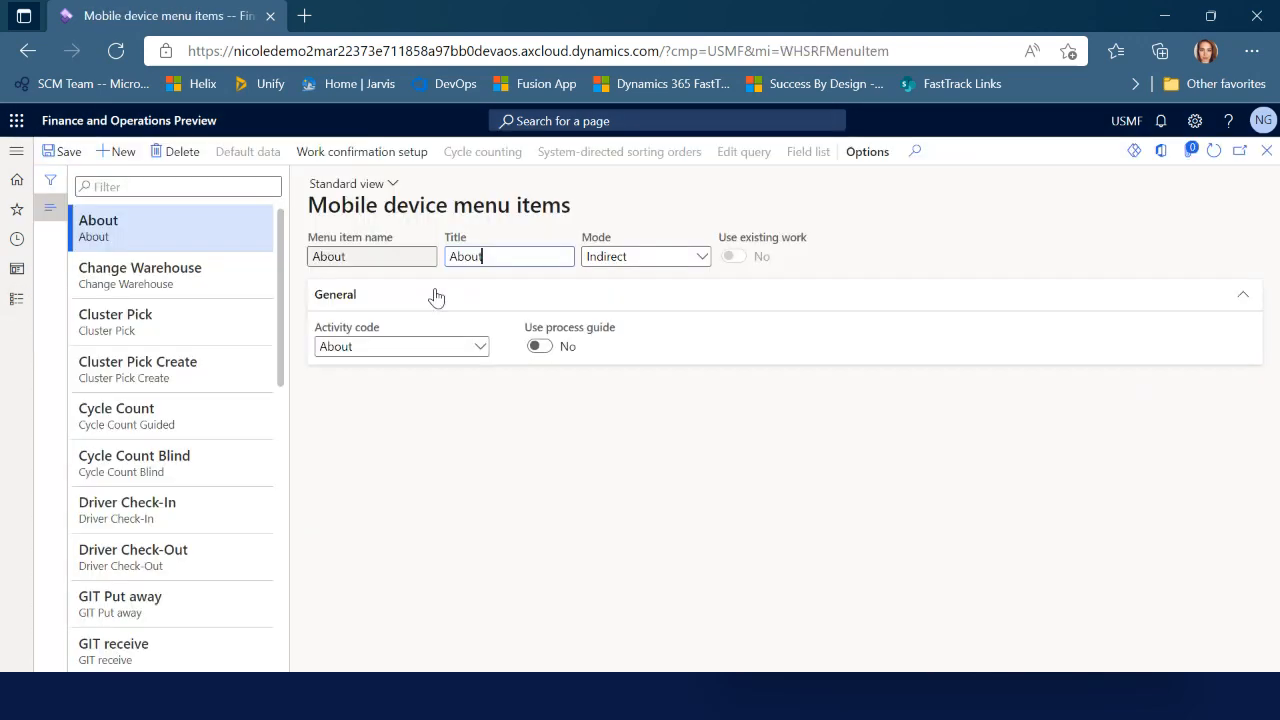
left_click(111, 155)
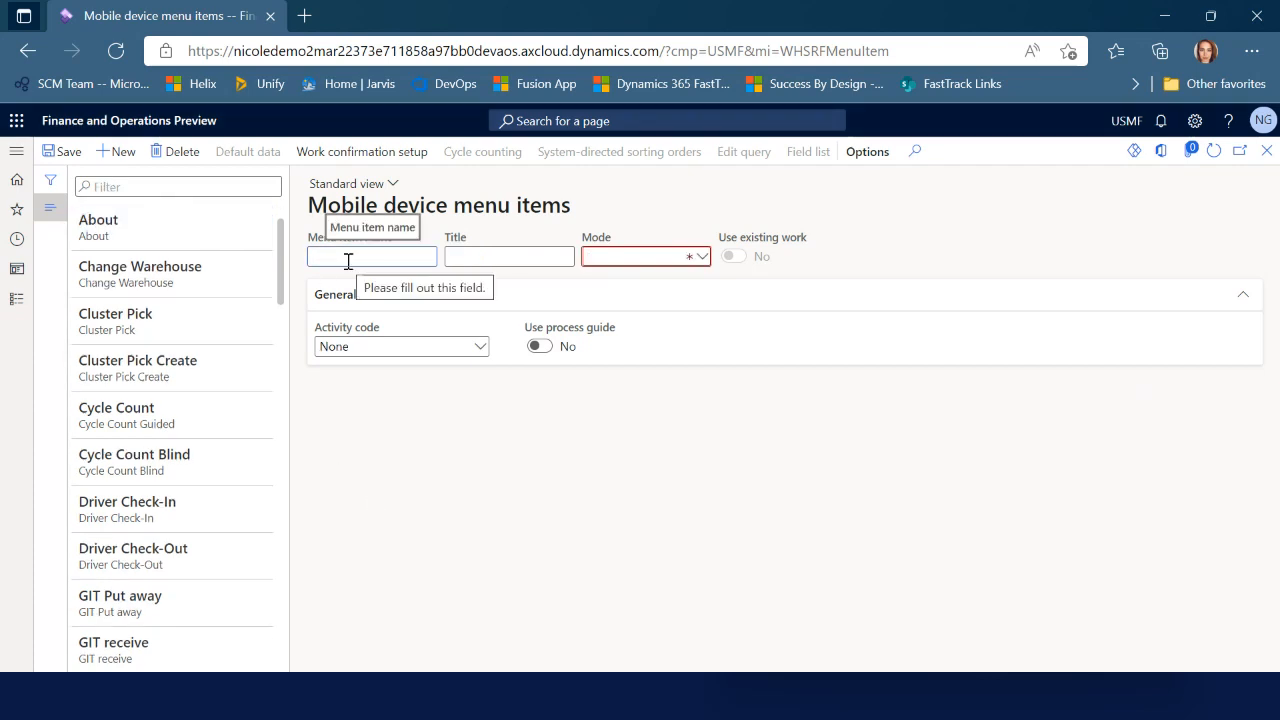
type("Move")
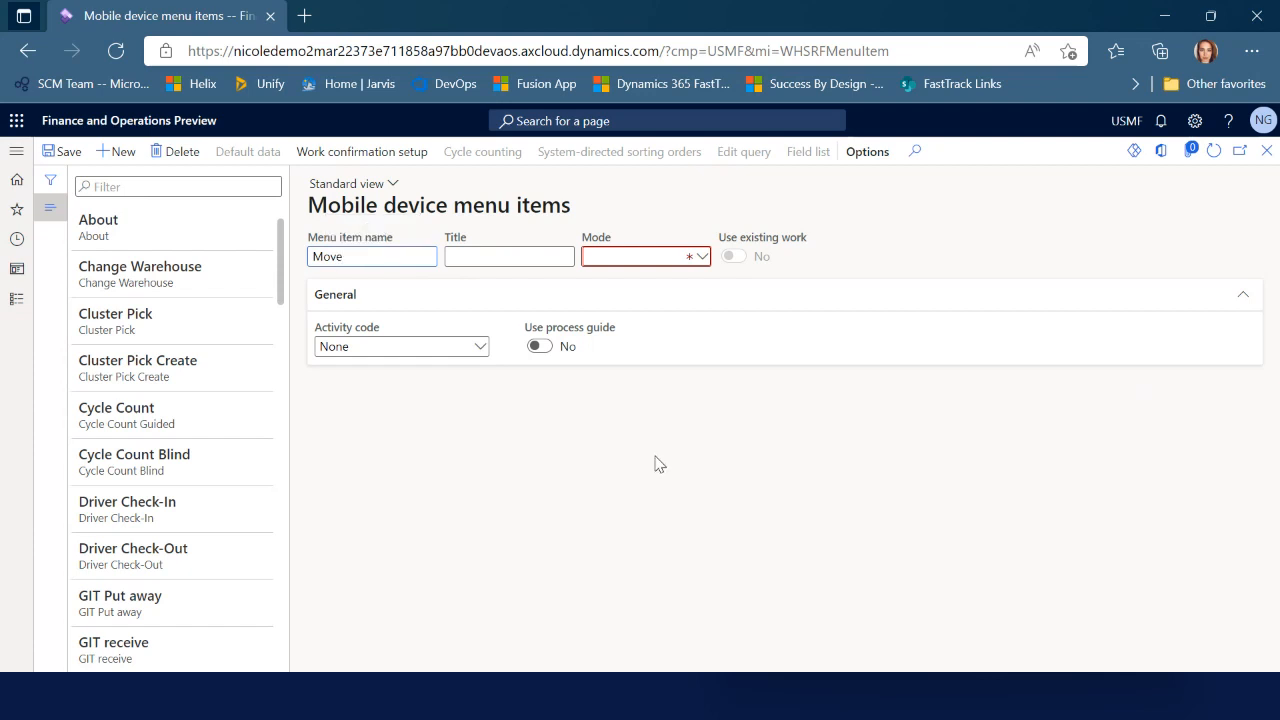
key("Tab")
type("Movem")
key("BackSpace")
key("BackSpace")
key("BackSpace")
key("BackSpace")
key("BackSpace")
type("Us")
type("er-directed moveme")
type("nt")
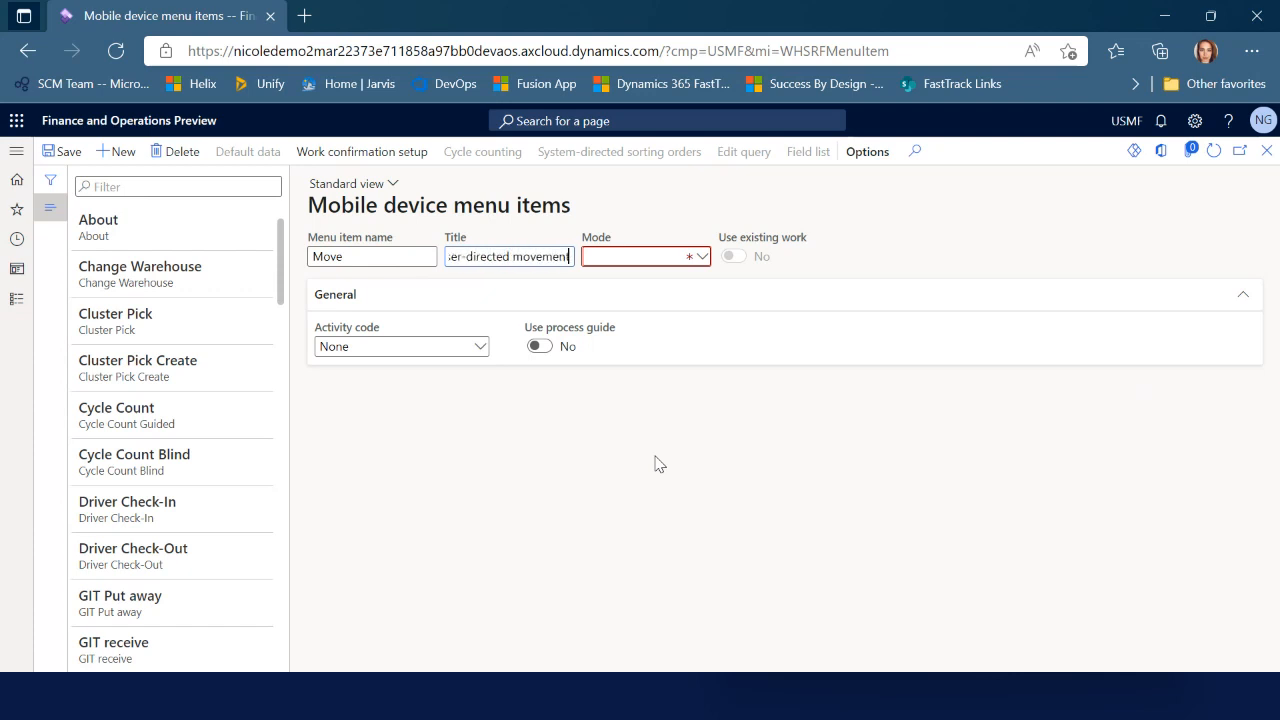
Set its mode to Work, work creation process to Movement, and turn Generate license plate on
left_click(700, 256)
left_click(650, 279)
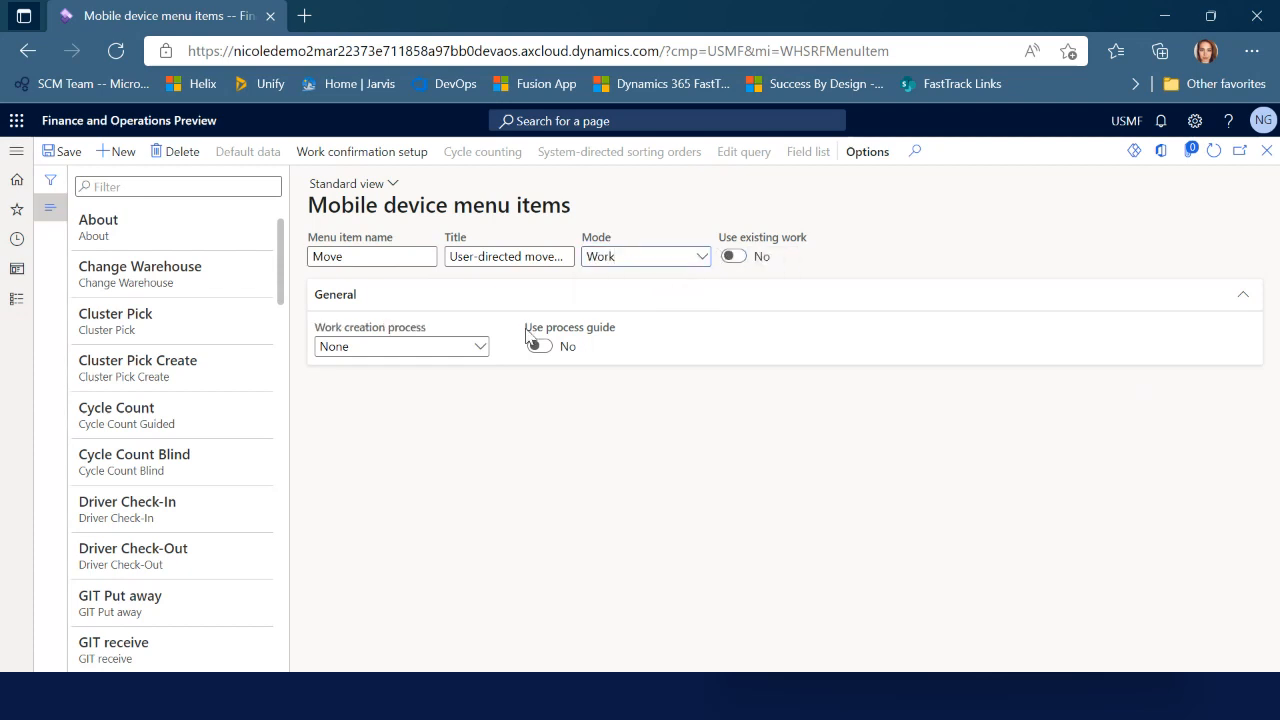
left_click(480, 348)
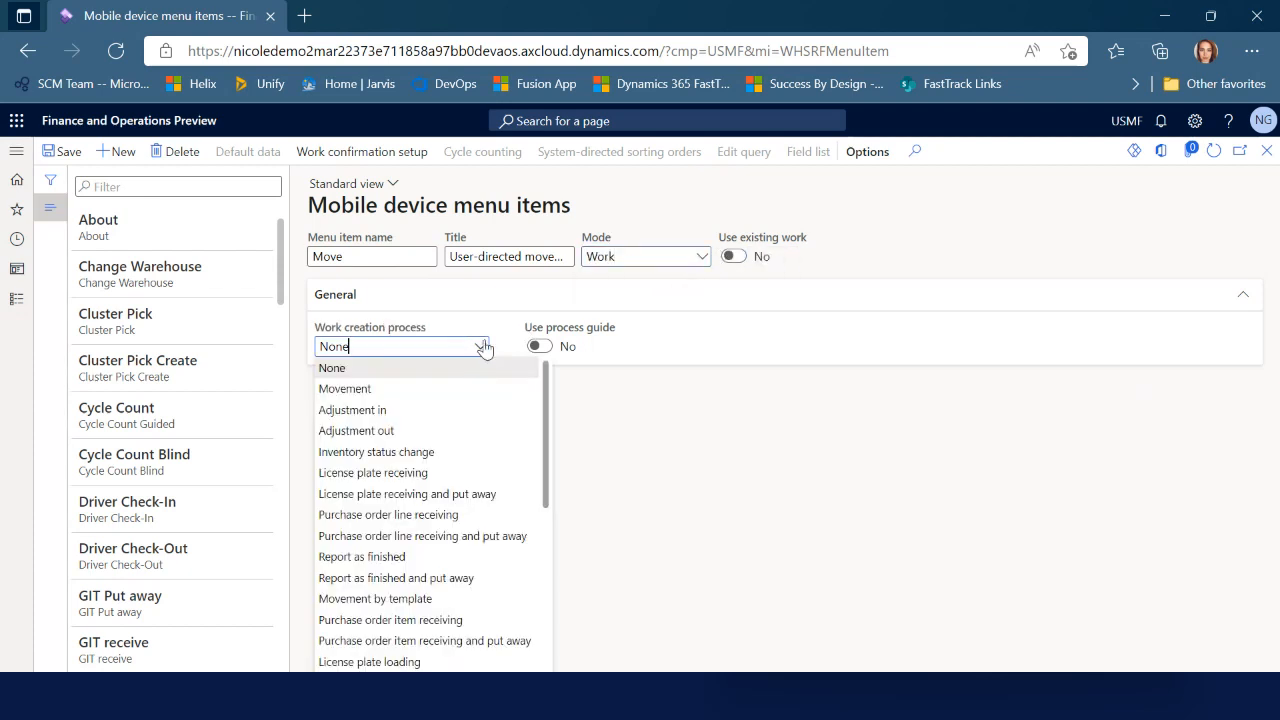
left_click(358, 388)
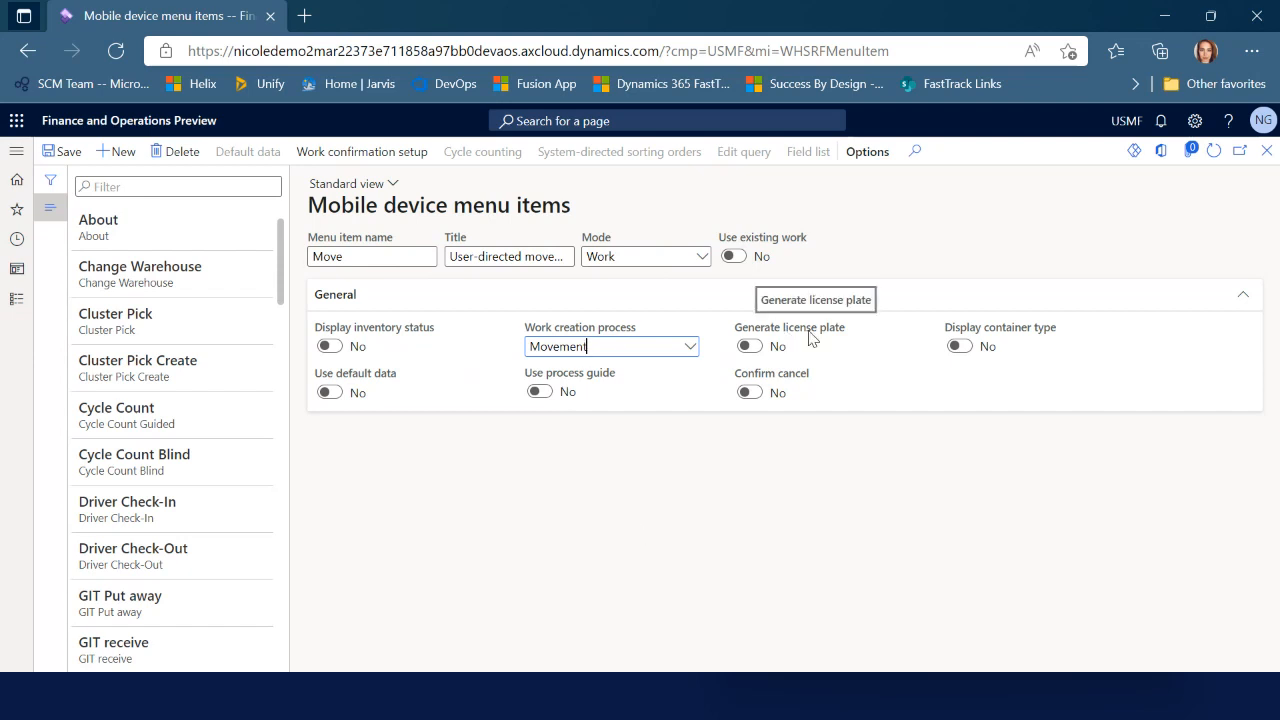
left_click(749, 347)
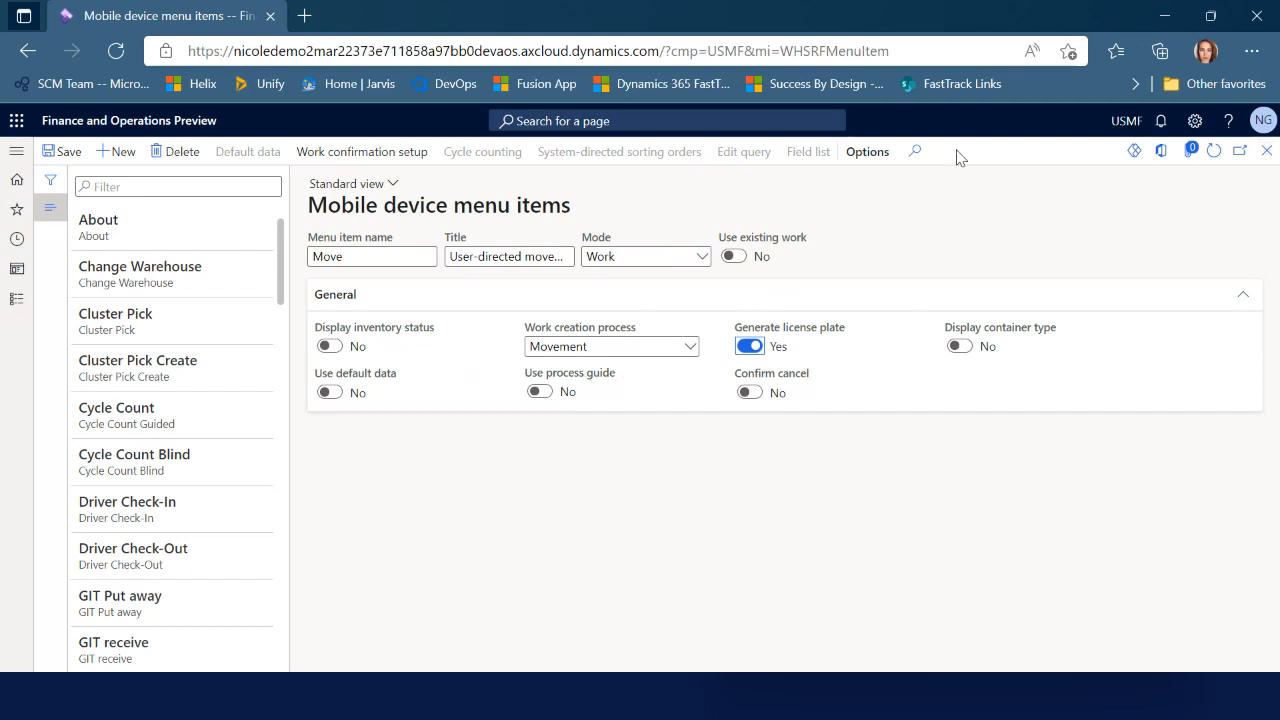
Close the Mobile device menu items page to return to the dashboard
left_click(1266, 152)
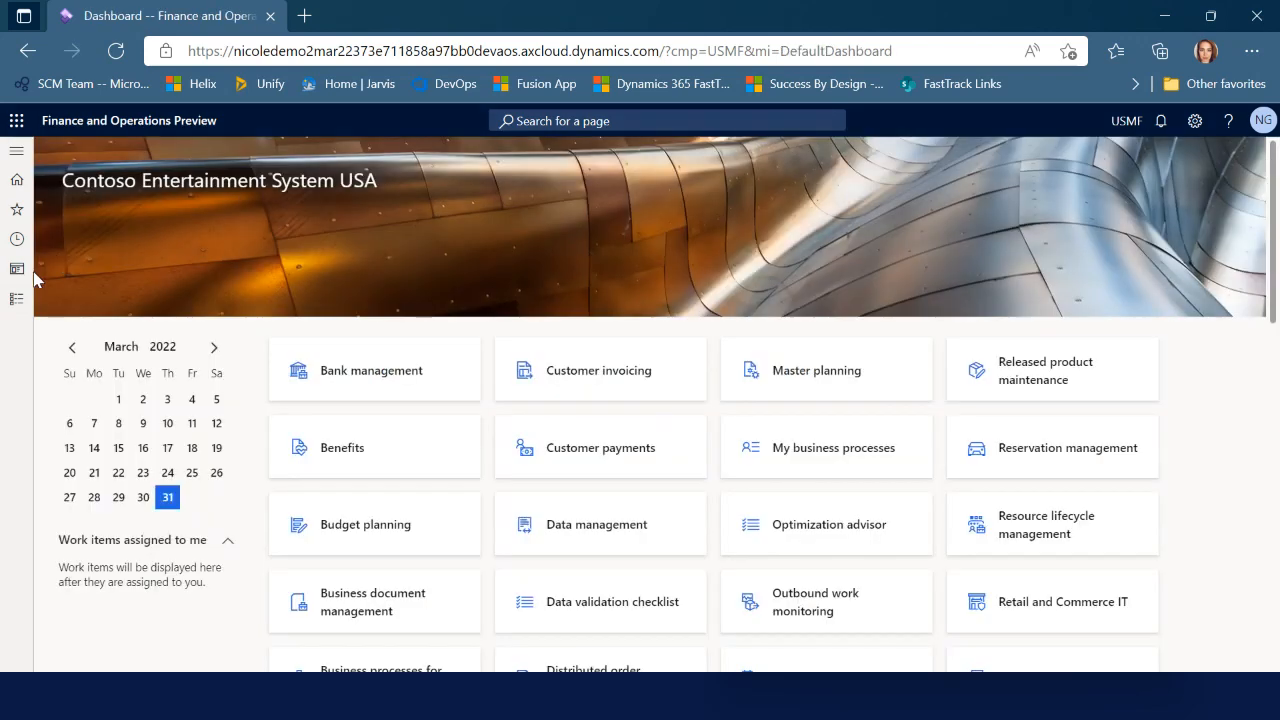
Add the Move item to the Warehouse mobile device menu, review the Test menu, and close
left_click(17, 299)
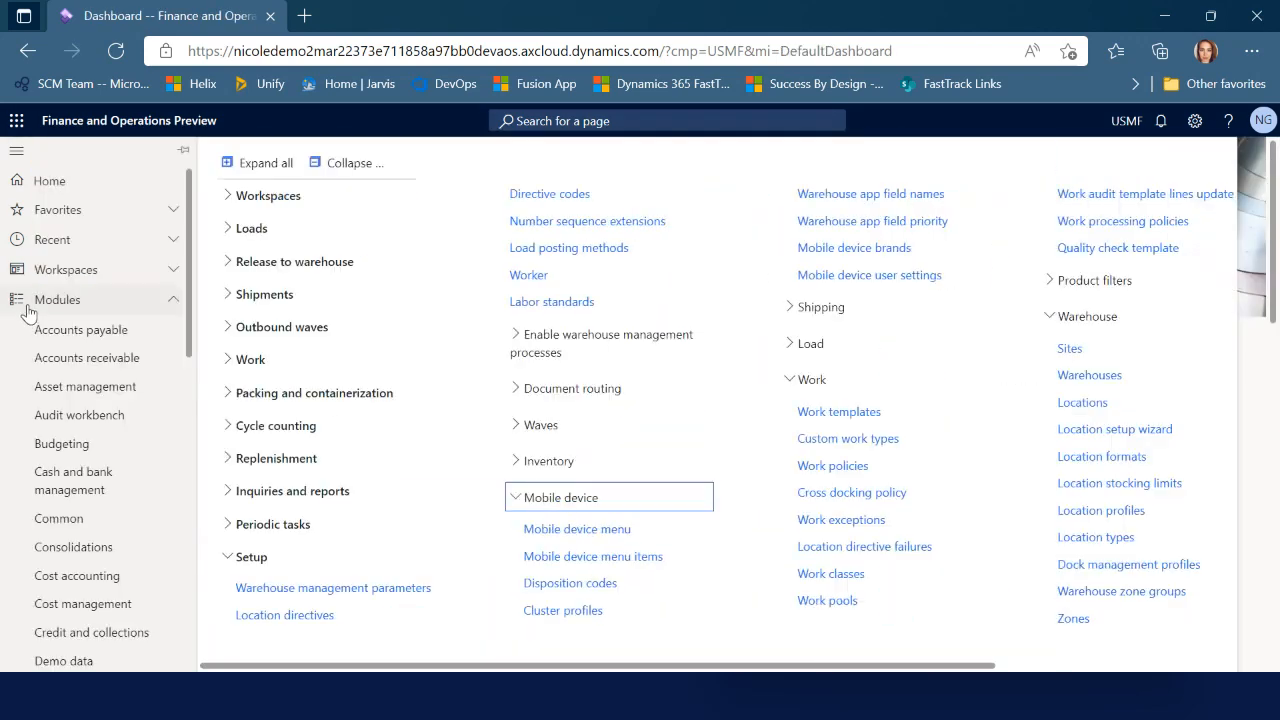
left_click(580, 529)
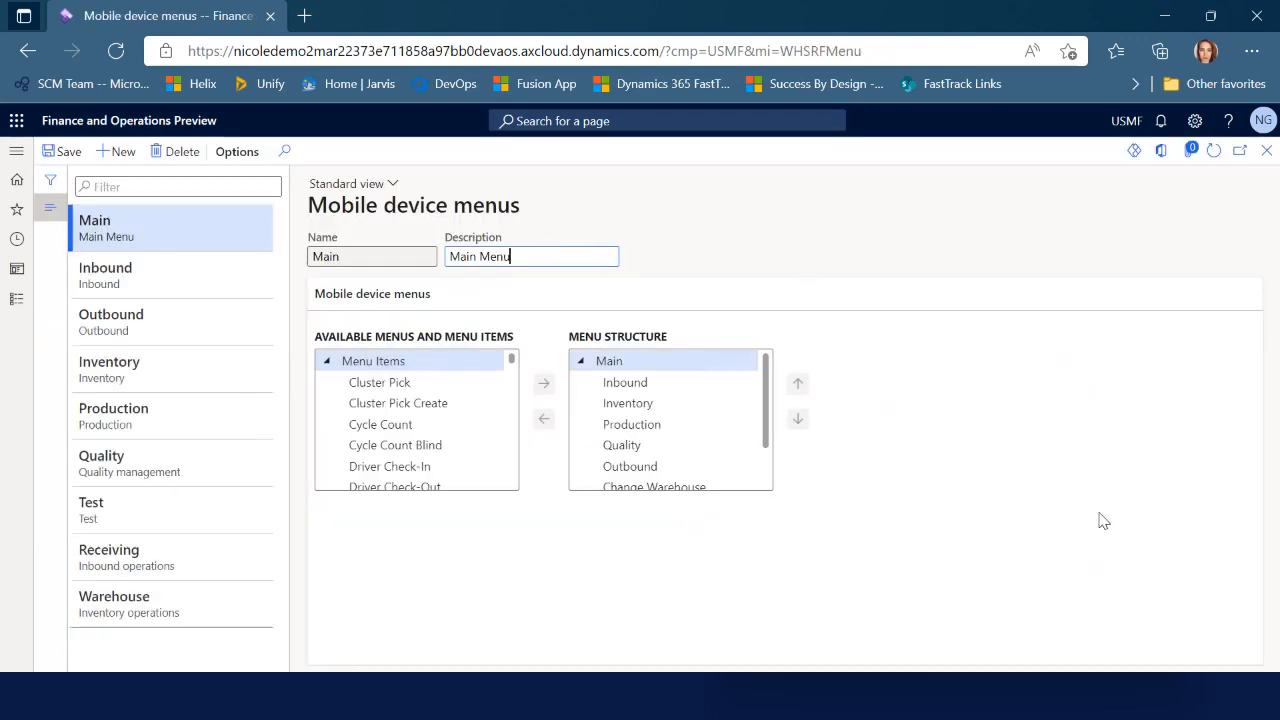
left_click(230, 612)
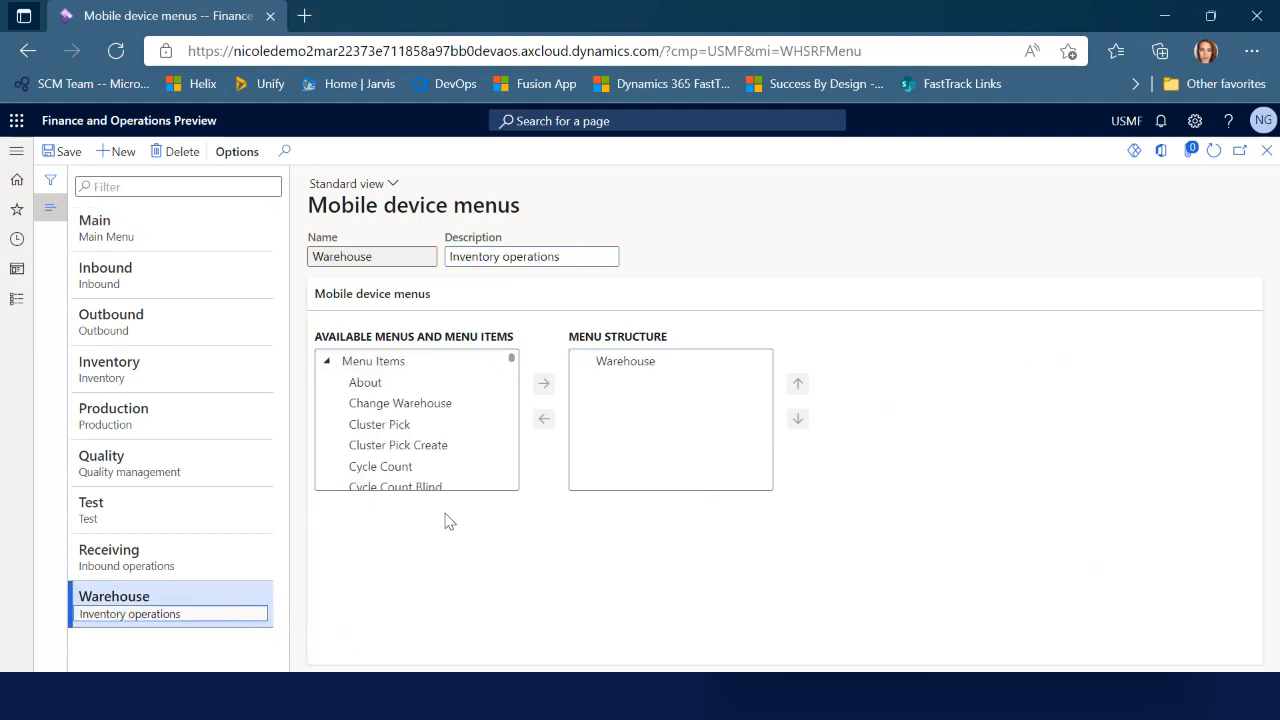
left_click_drag(513, 363, 509, 401)
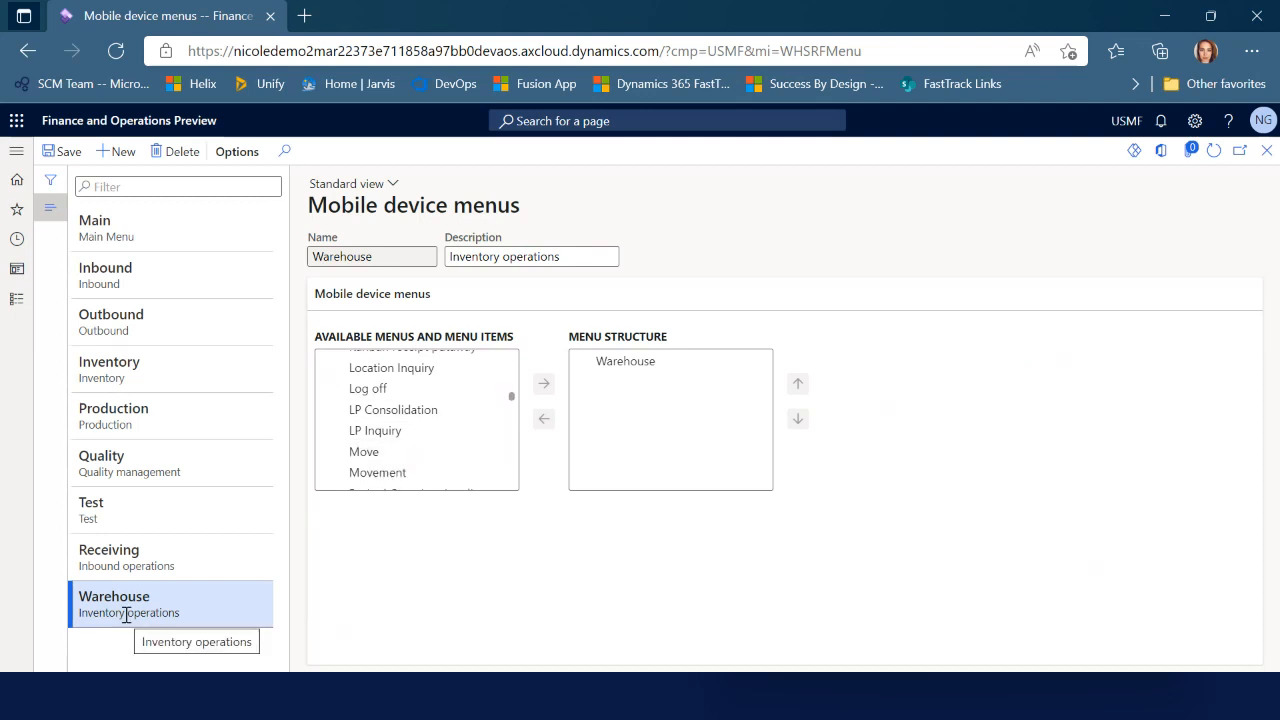
left_click(381, 456)
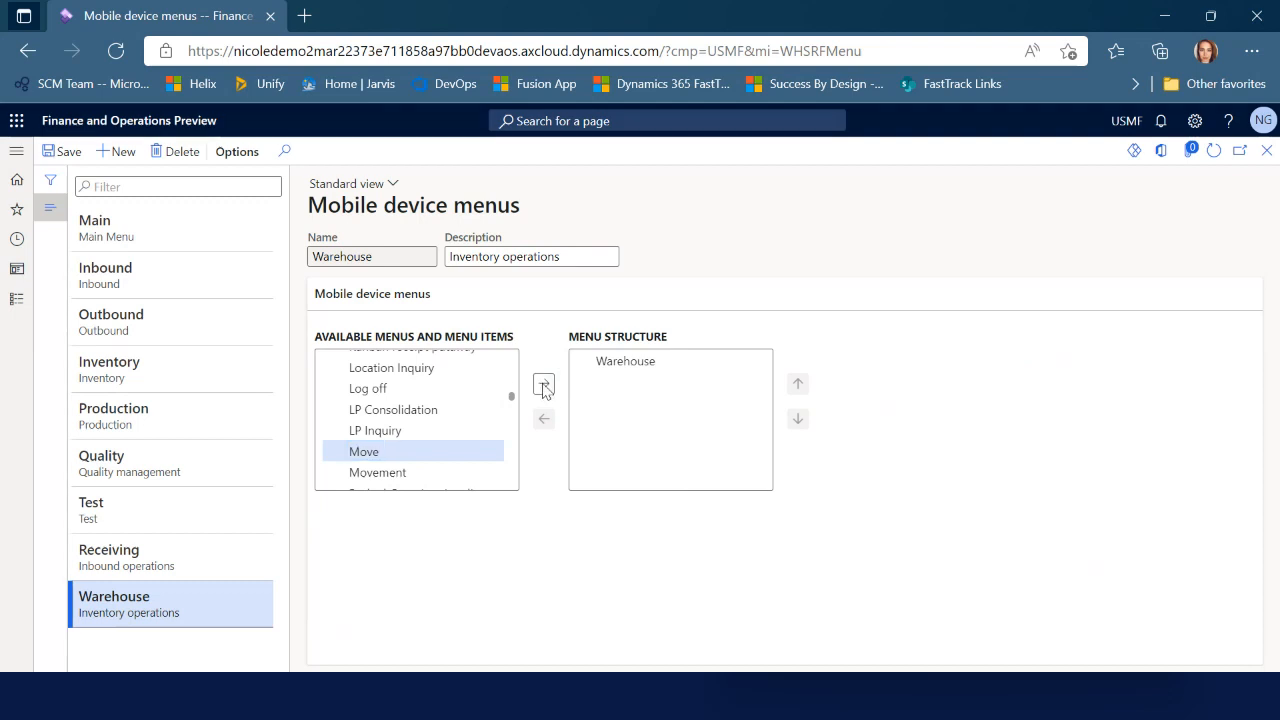
left_click(543, 387)
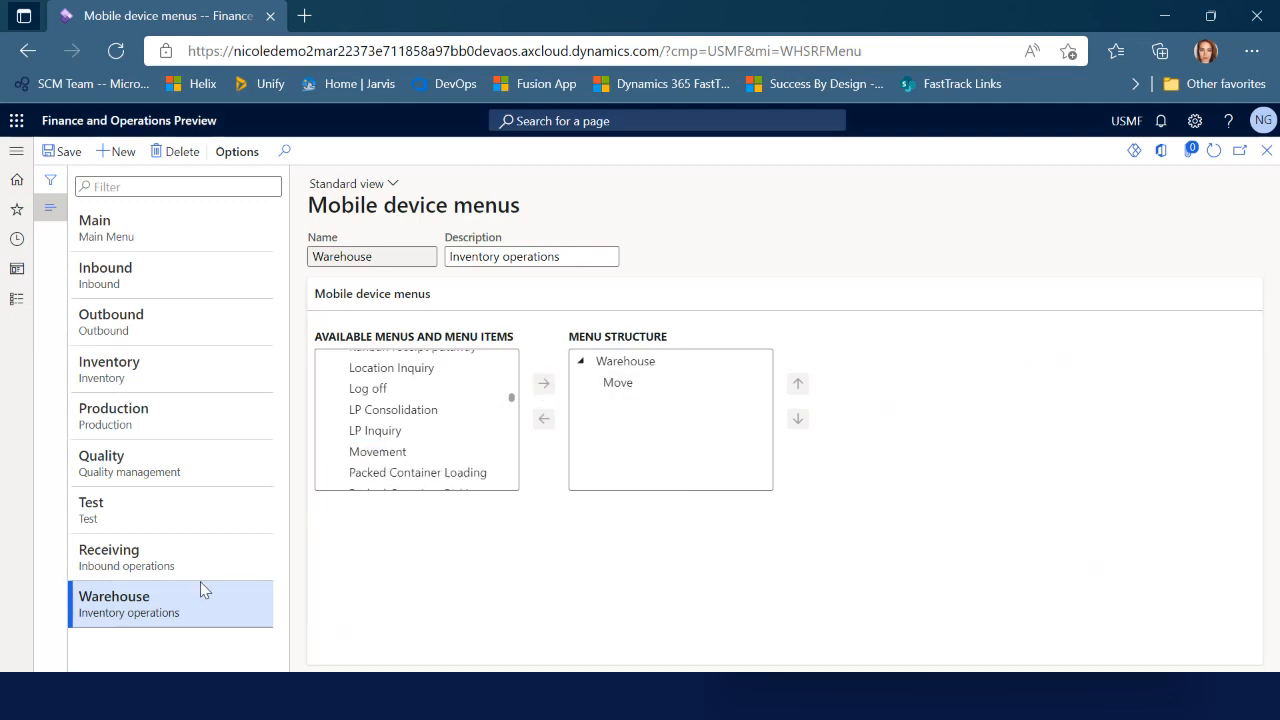
left_click(200, 521)
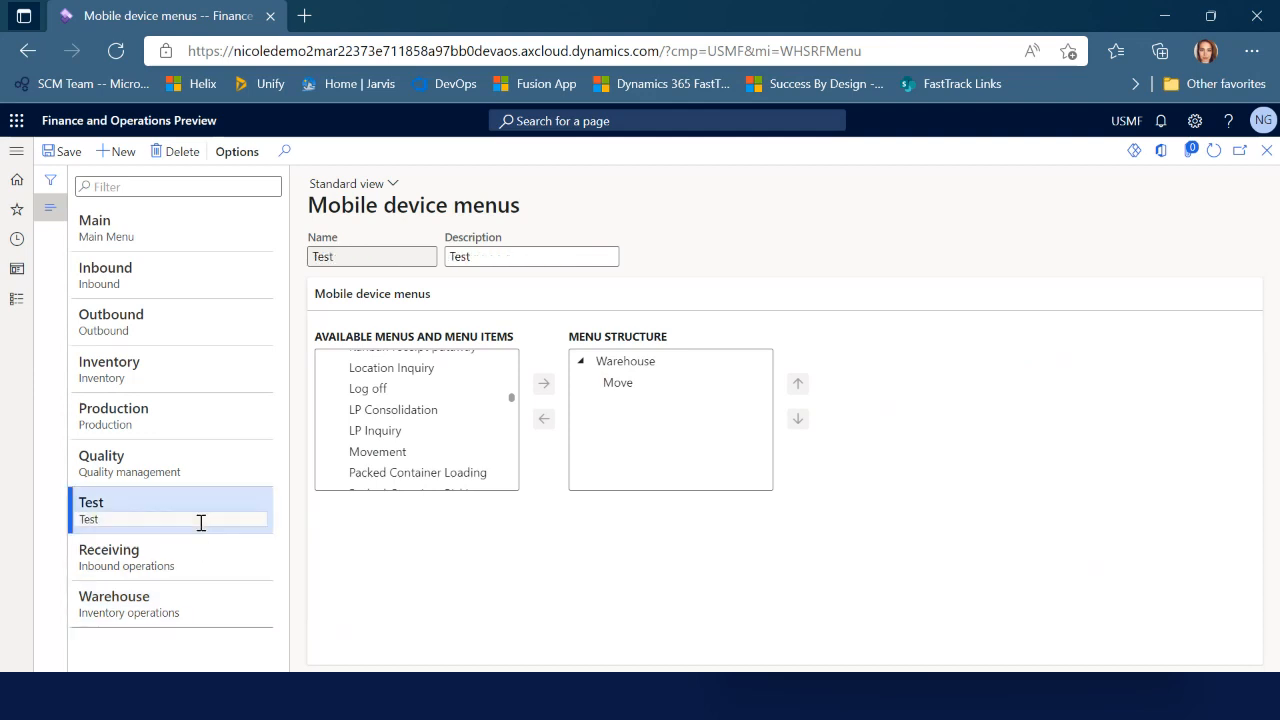
left_click(1266, 151)
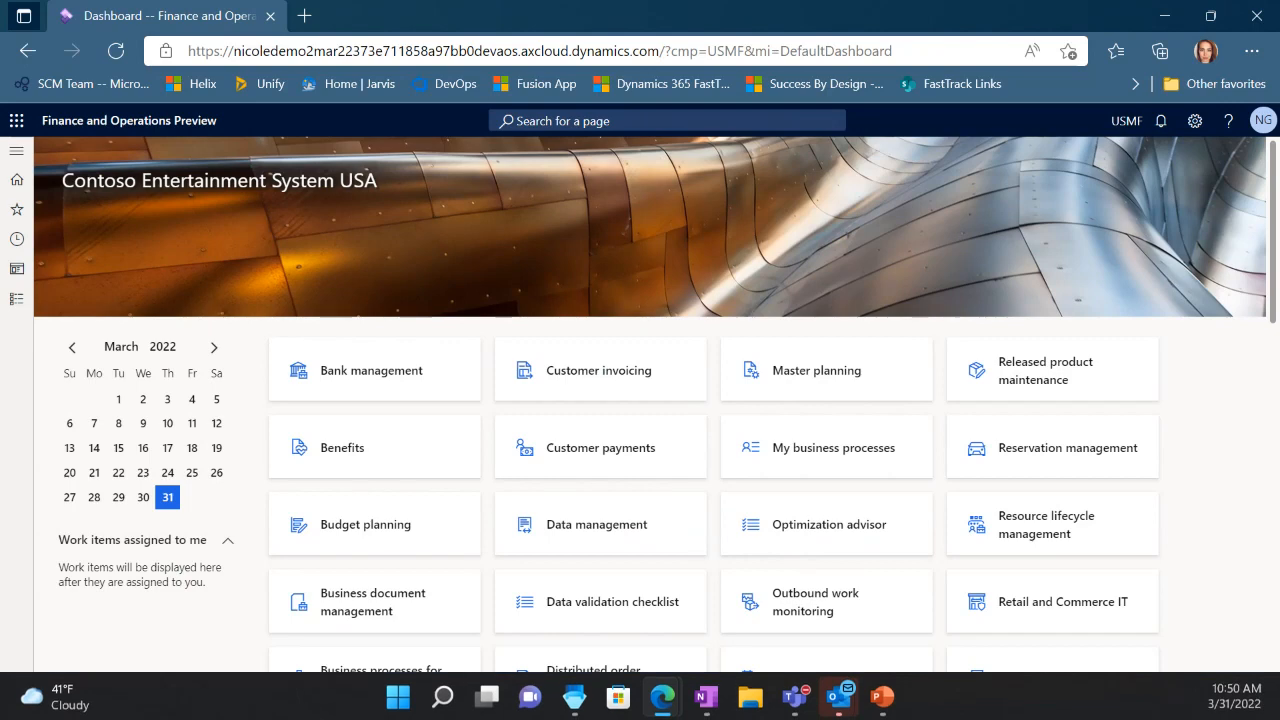
Test Receiving and Warehouse > User-directed movement in the Warehouse Management app, then return to the browser
left_click(841, 697)
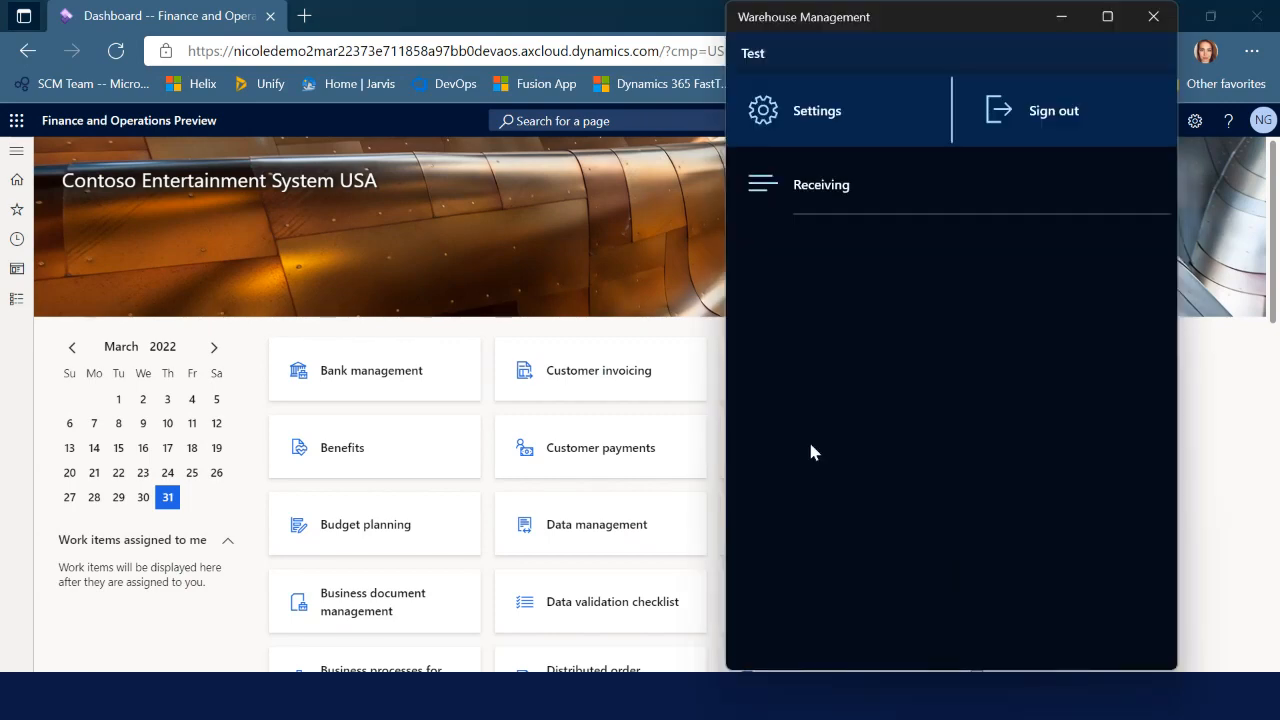
left_click(890, 186)
left_click(868, 253)
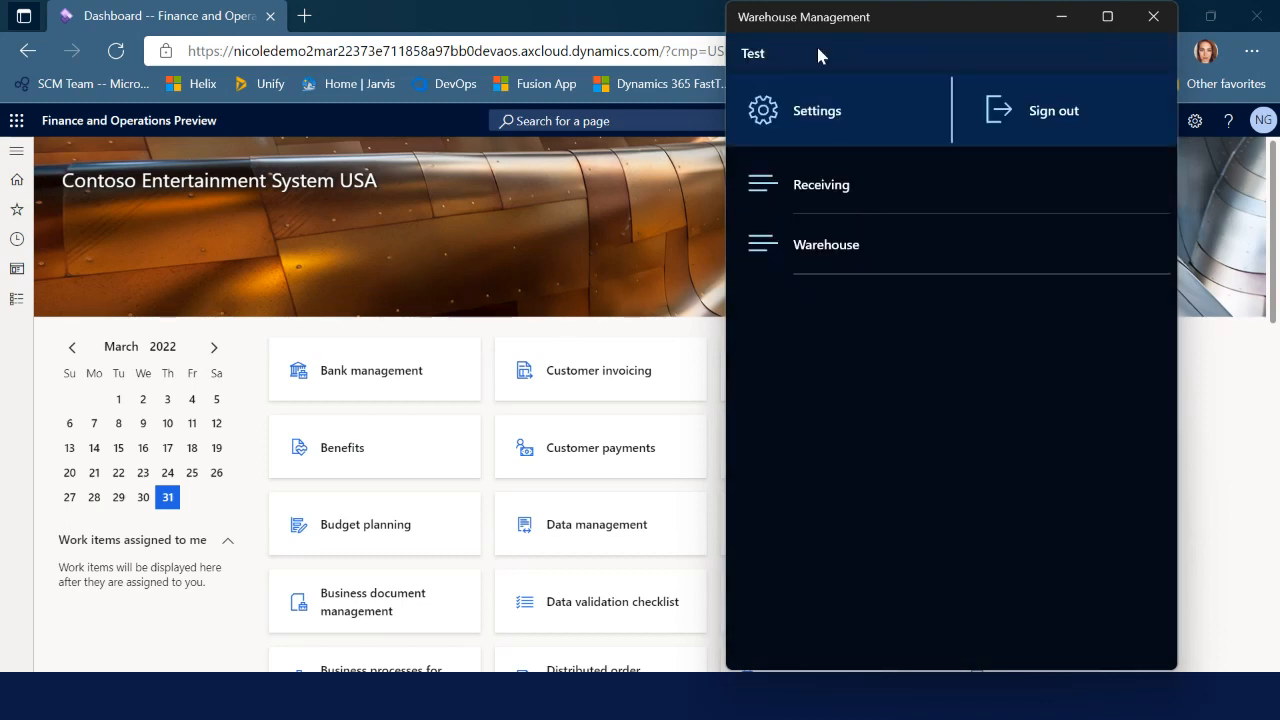
left_click(846, 252)
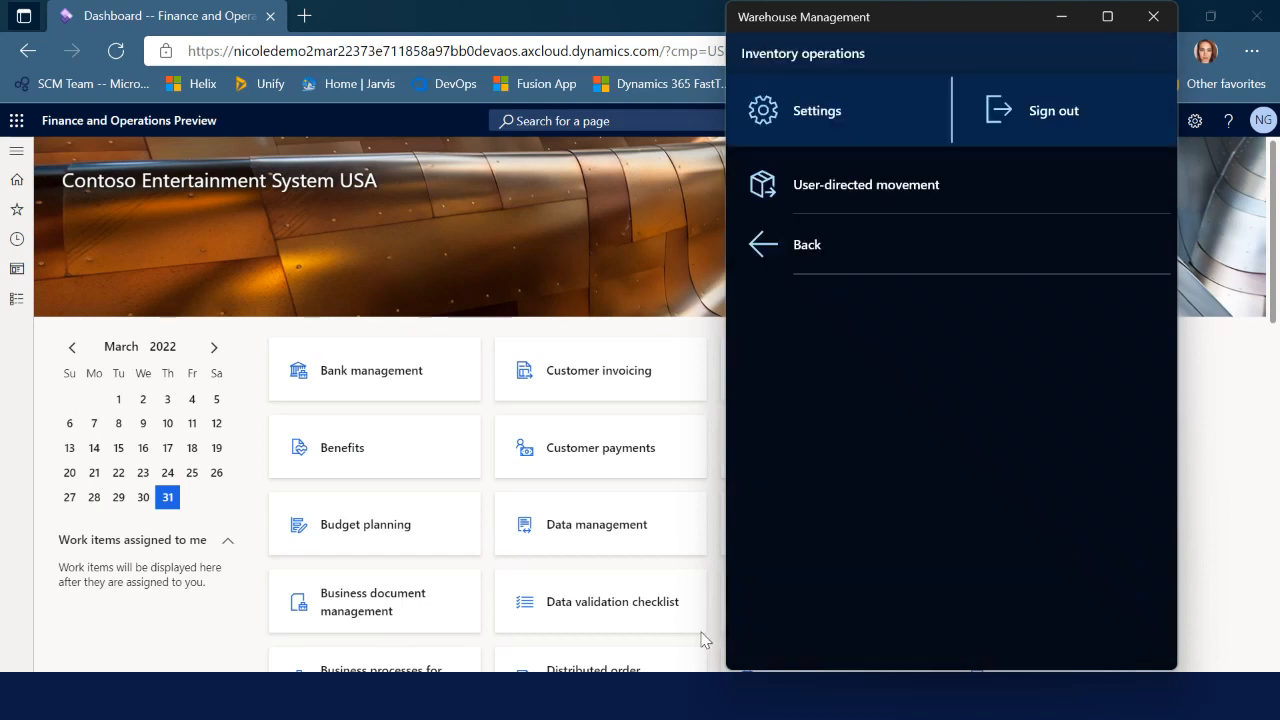
left_click(852, 193)
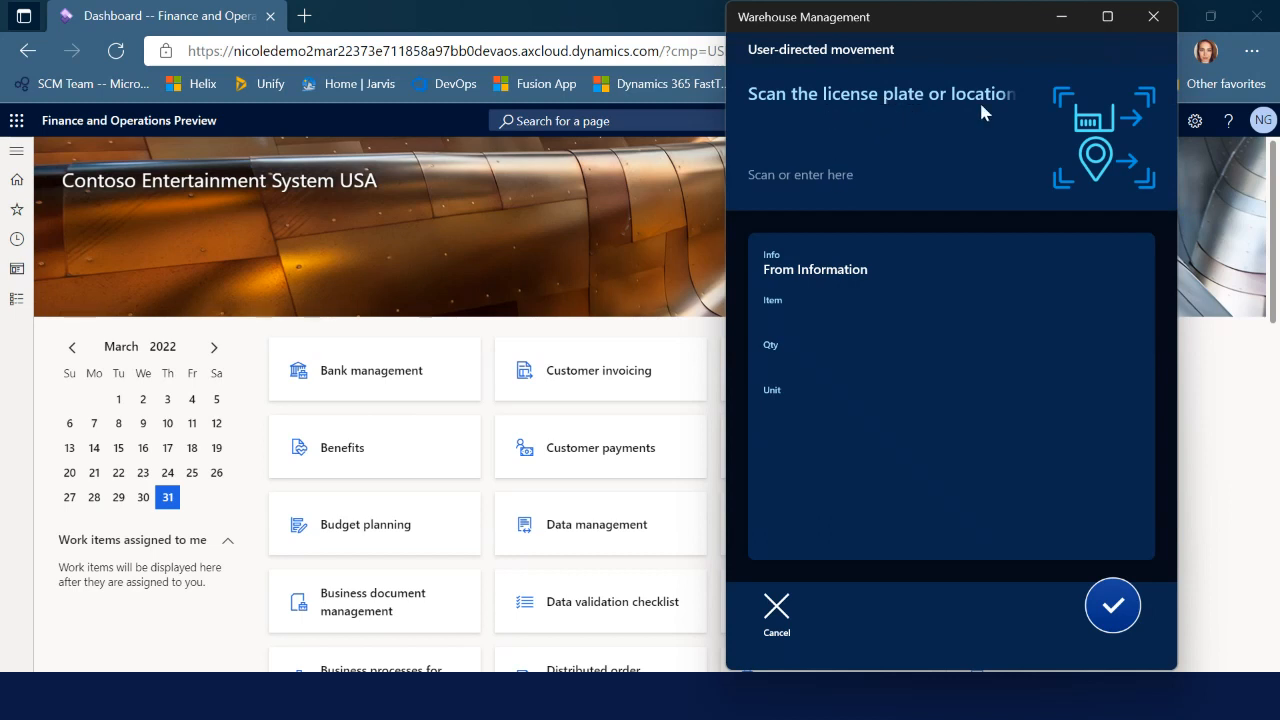
left_click(777, 607)
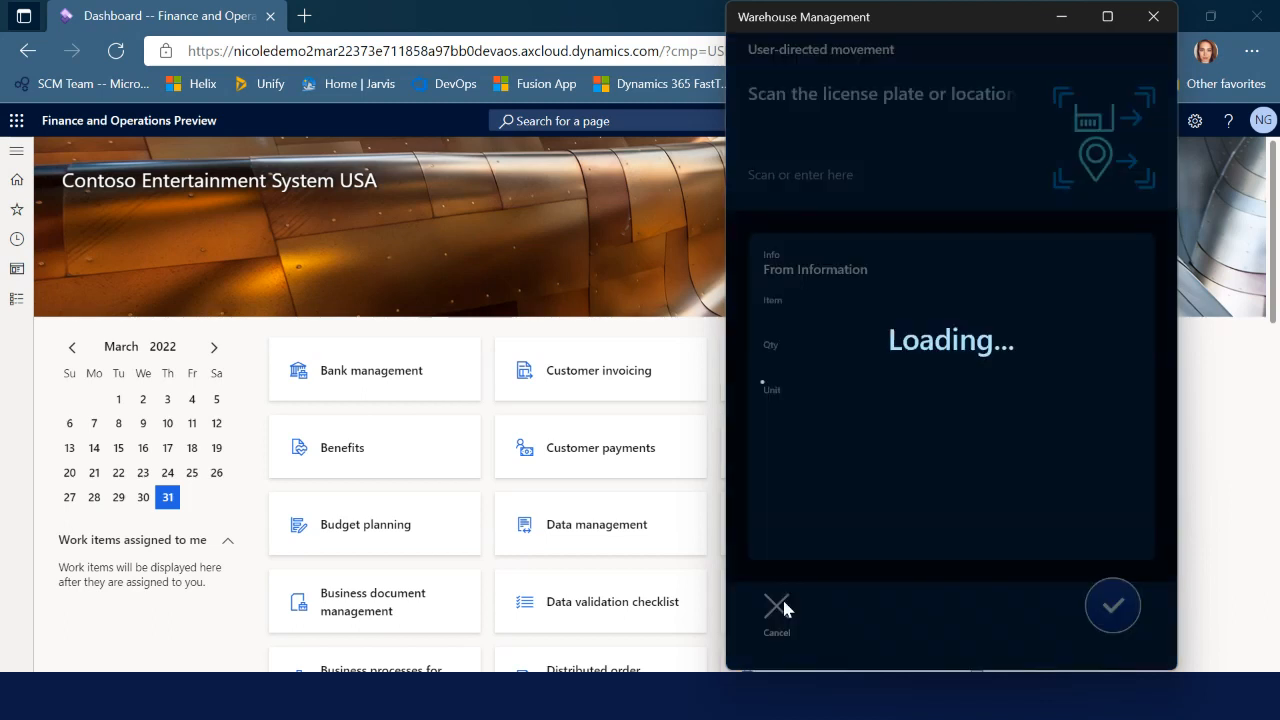
left_click(826, 246)
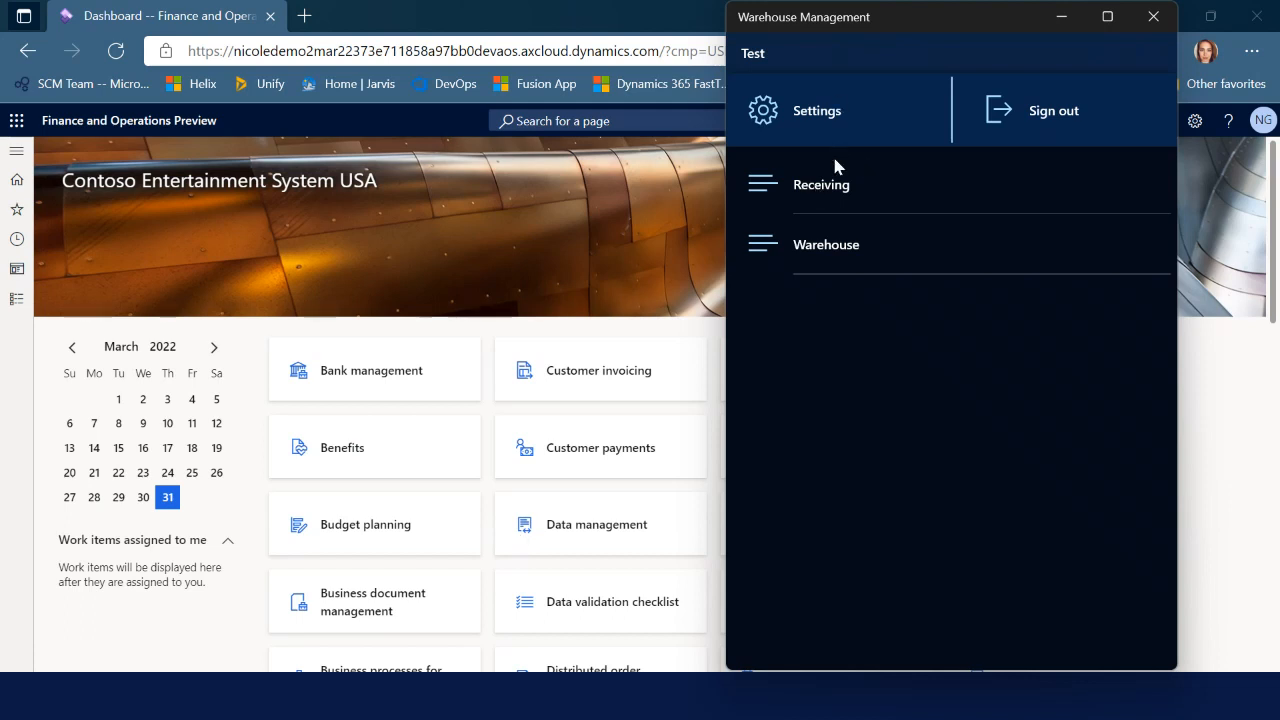
left_click(165, 625)
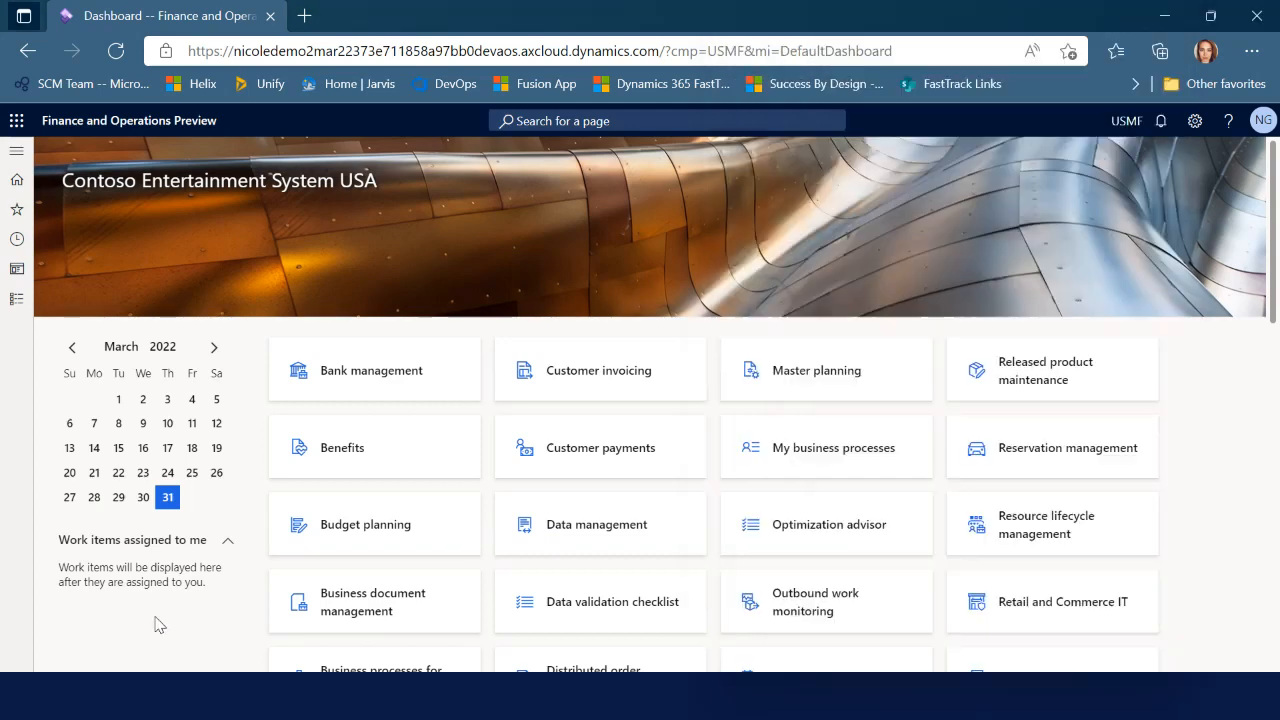
Open the Warehouses page from Warehouse management > Setup > Warehouse
left_click(12, 310)
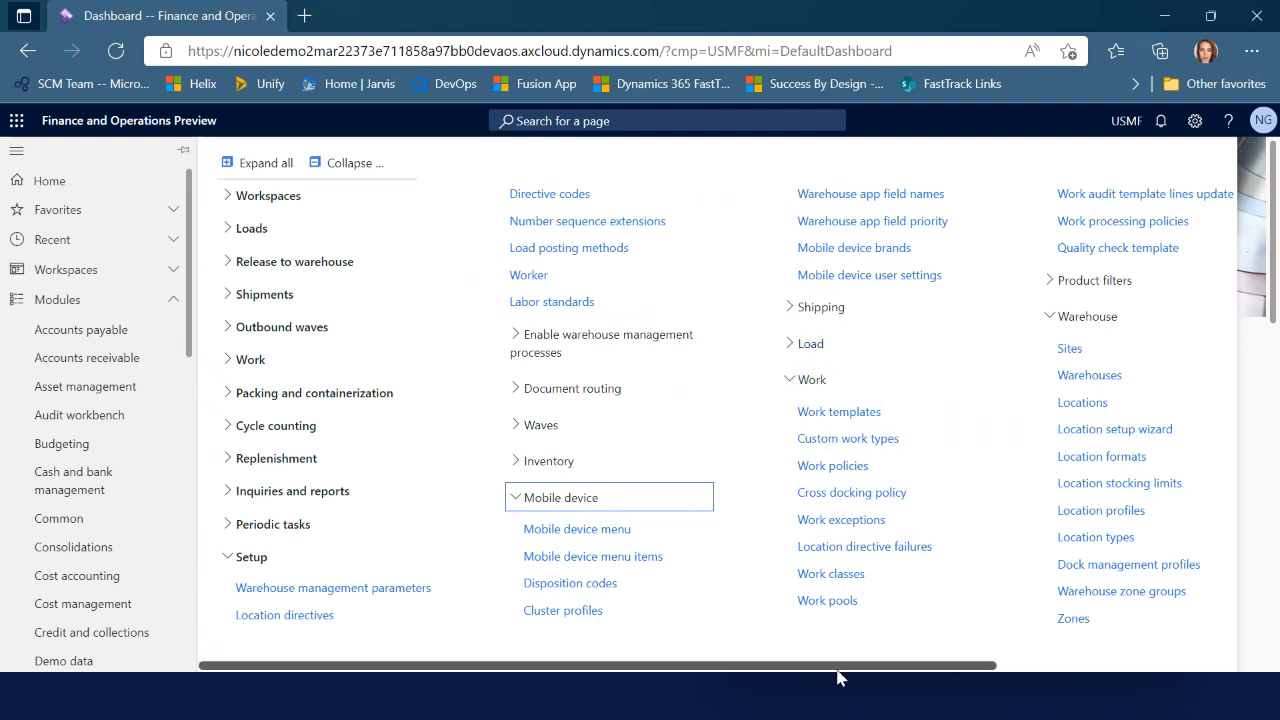
left_click_drag(840, 673, 1077, 673)
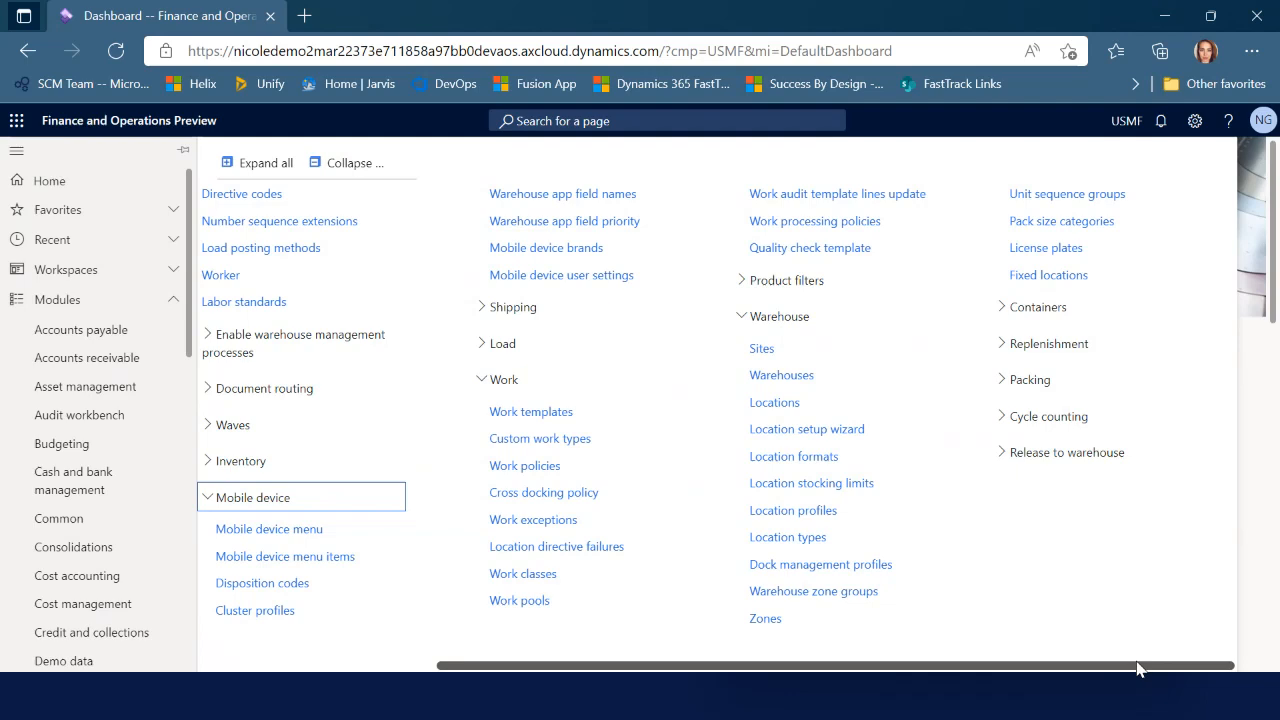
left_click(778, 376)
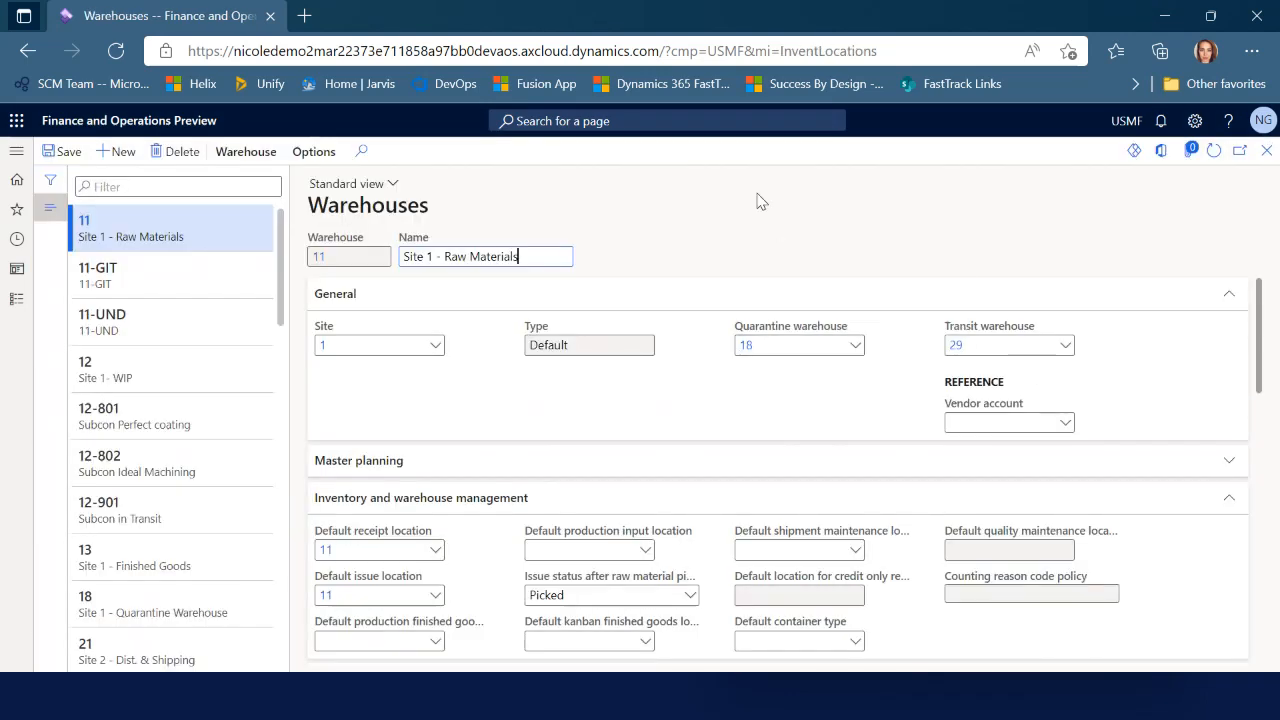
Create a new warehouse TEST-T named 'TEST Transit Warehouse'
left_click(120, 152)
type("TES")
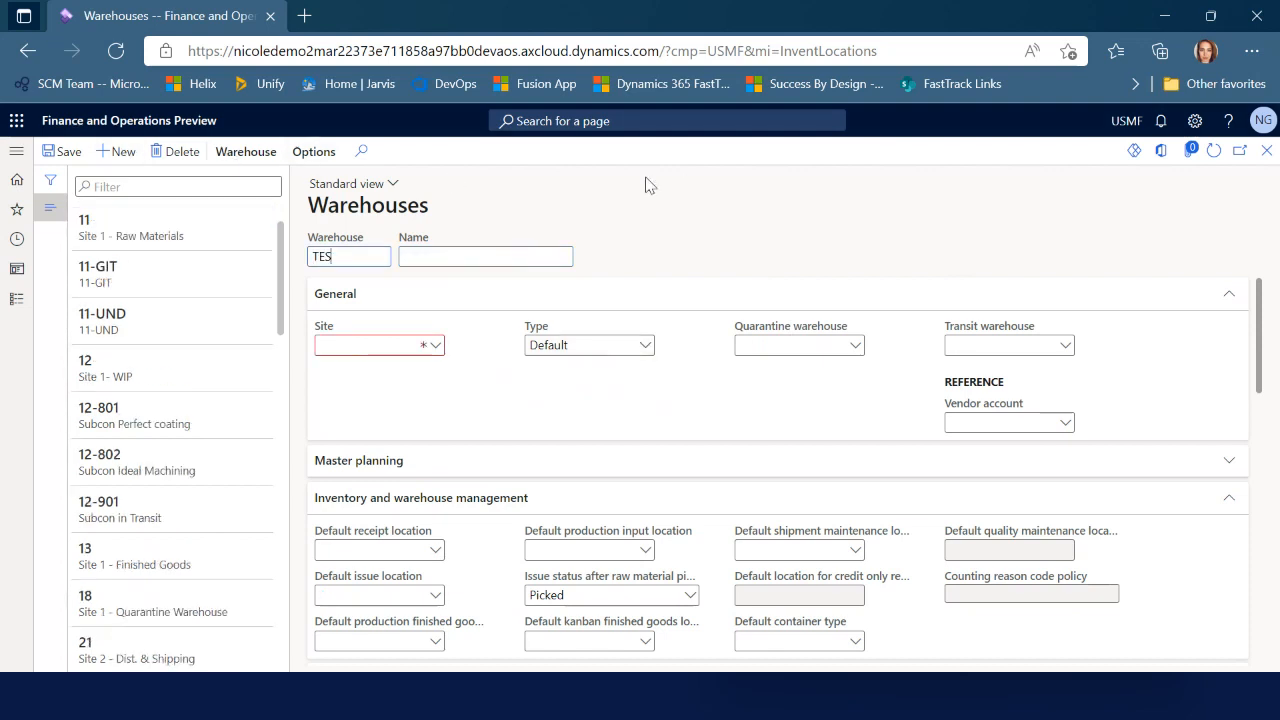
type("T-T")
key("Tab")
type("TEST Transit Warehouse")
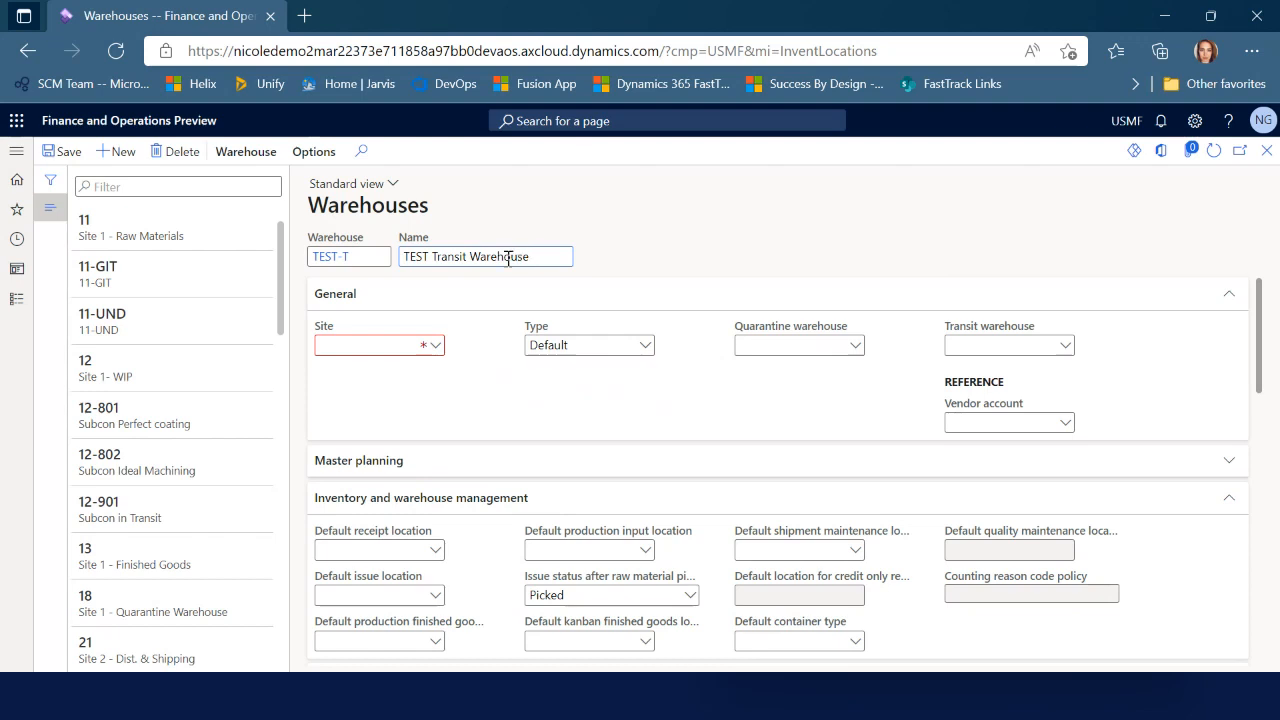
Set the TEST-T warehouse's site to TEST and its type to Transit
left_click(430, 350)
left_click(433, 350)
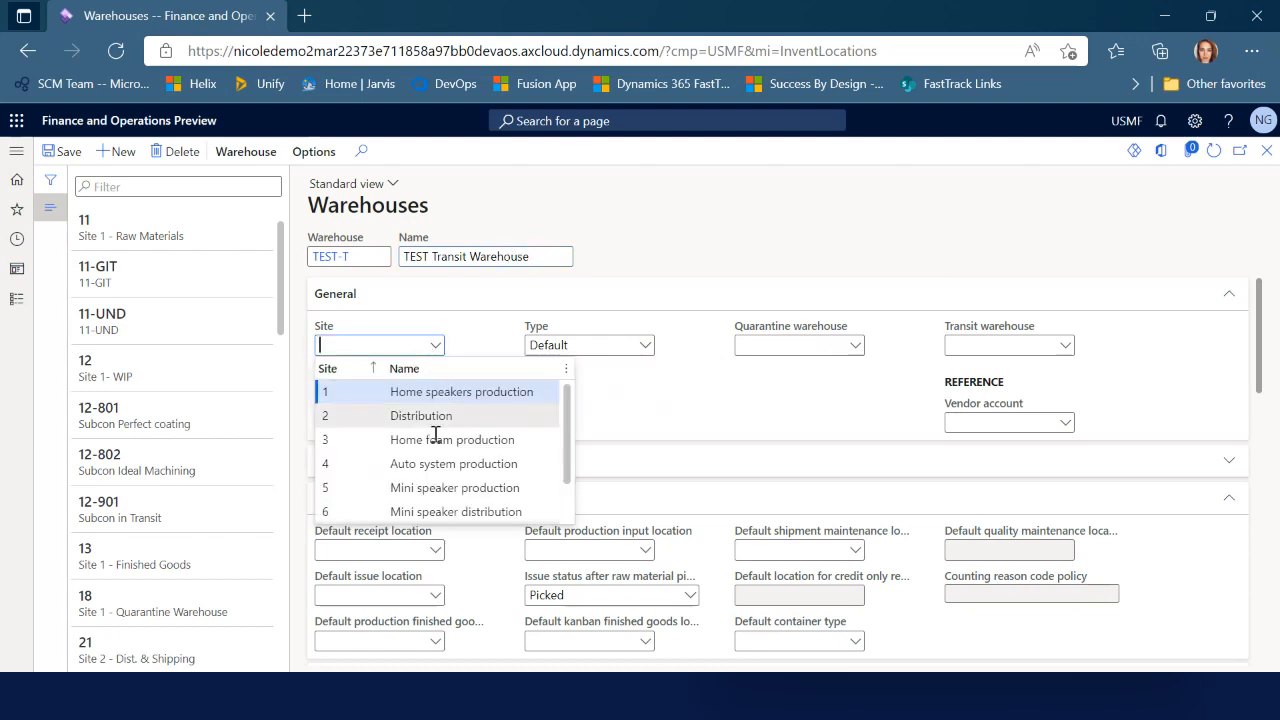
scroll(434, 434, "down", 2)
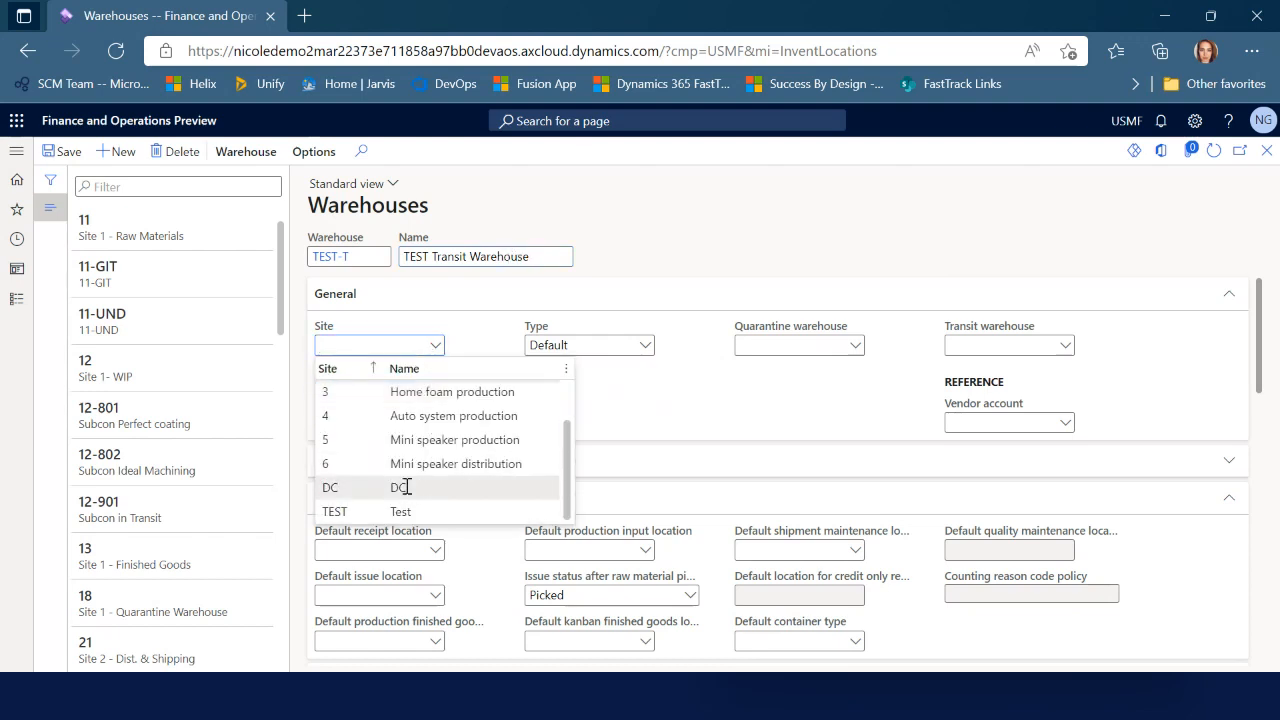
left_click(340, 511)
left_click(648, 345)
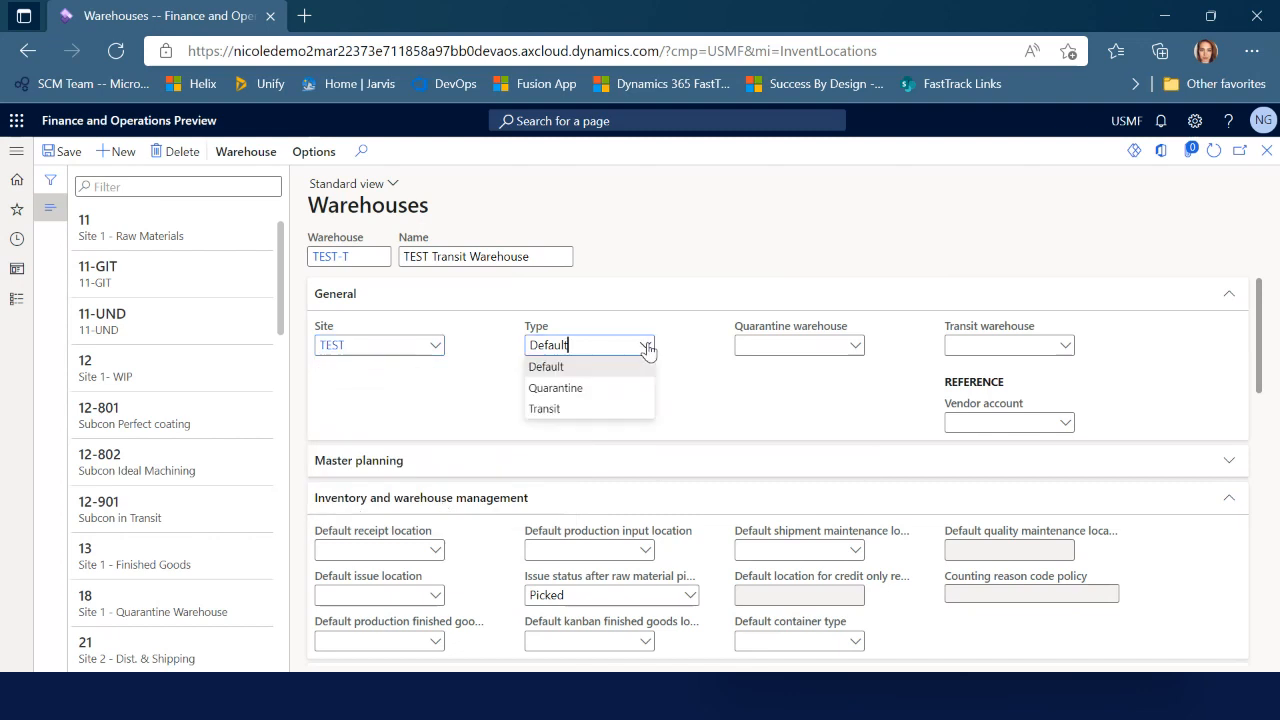
left_click(582, 410)
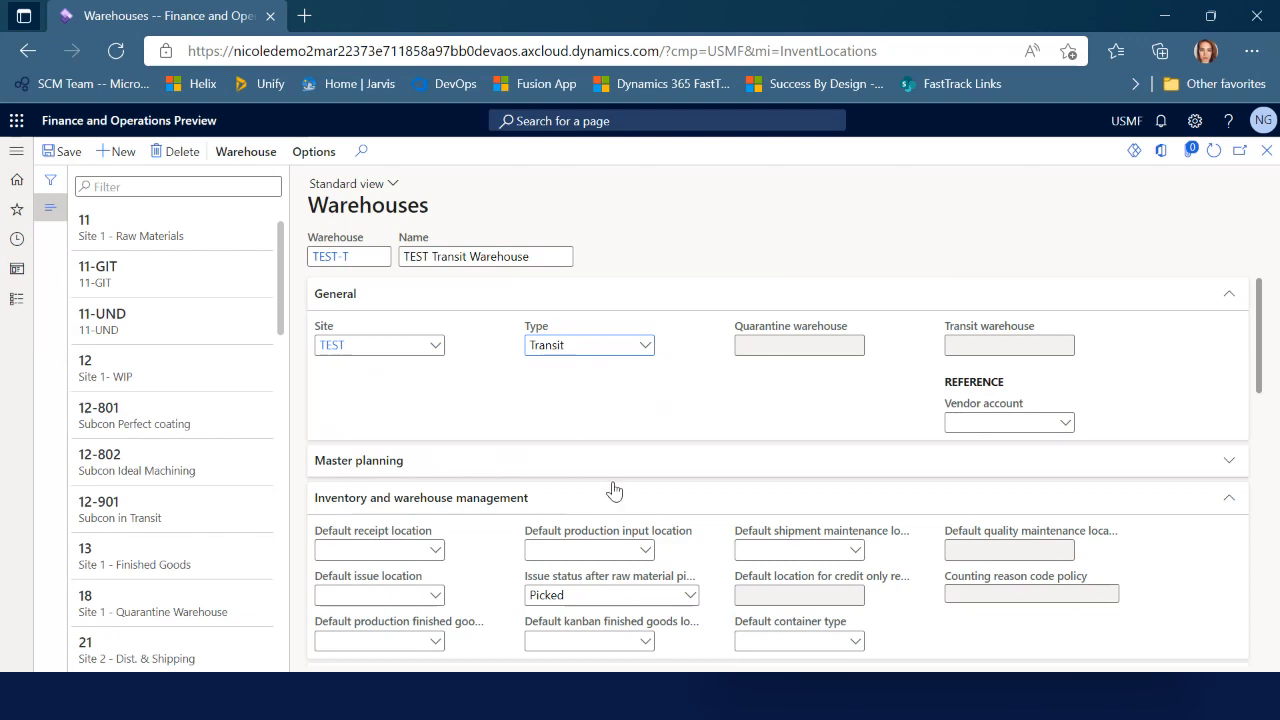
scroll(614, 490, "down", 10)
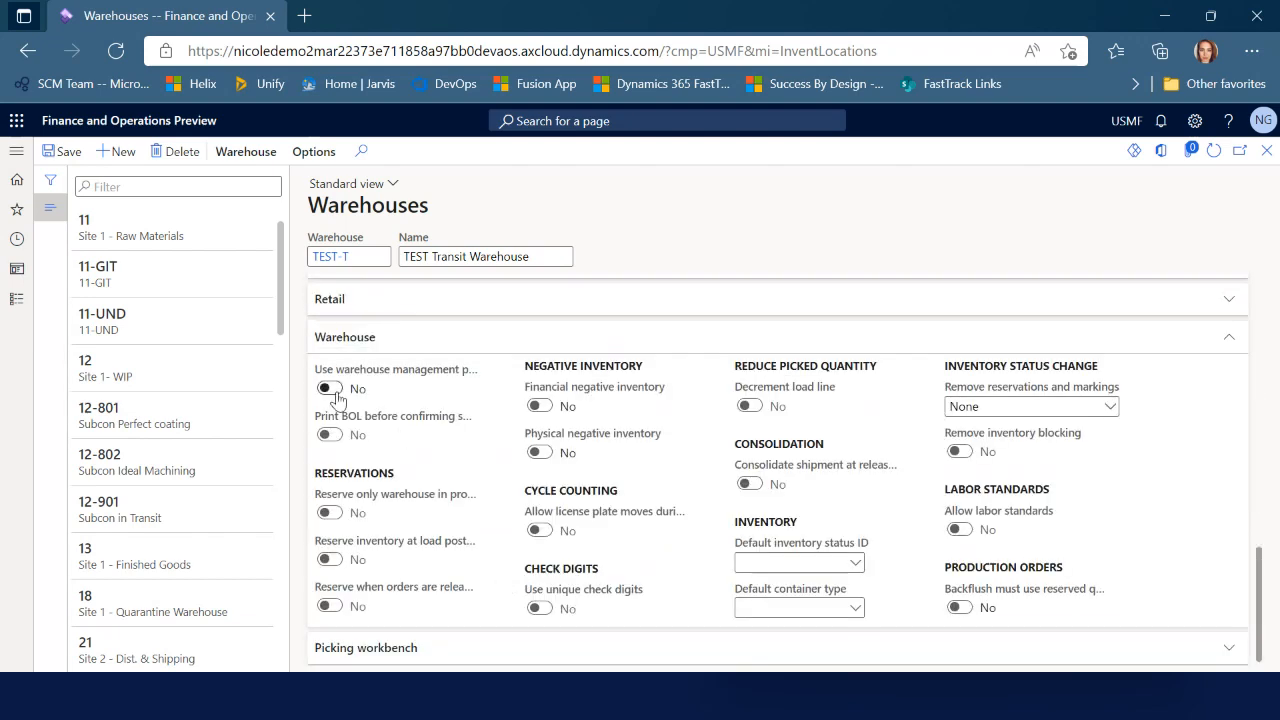
scroll(480, 470, "up", 10)
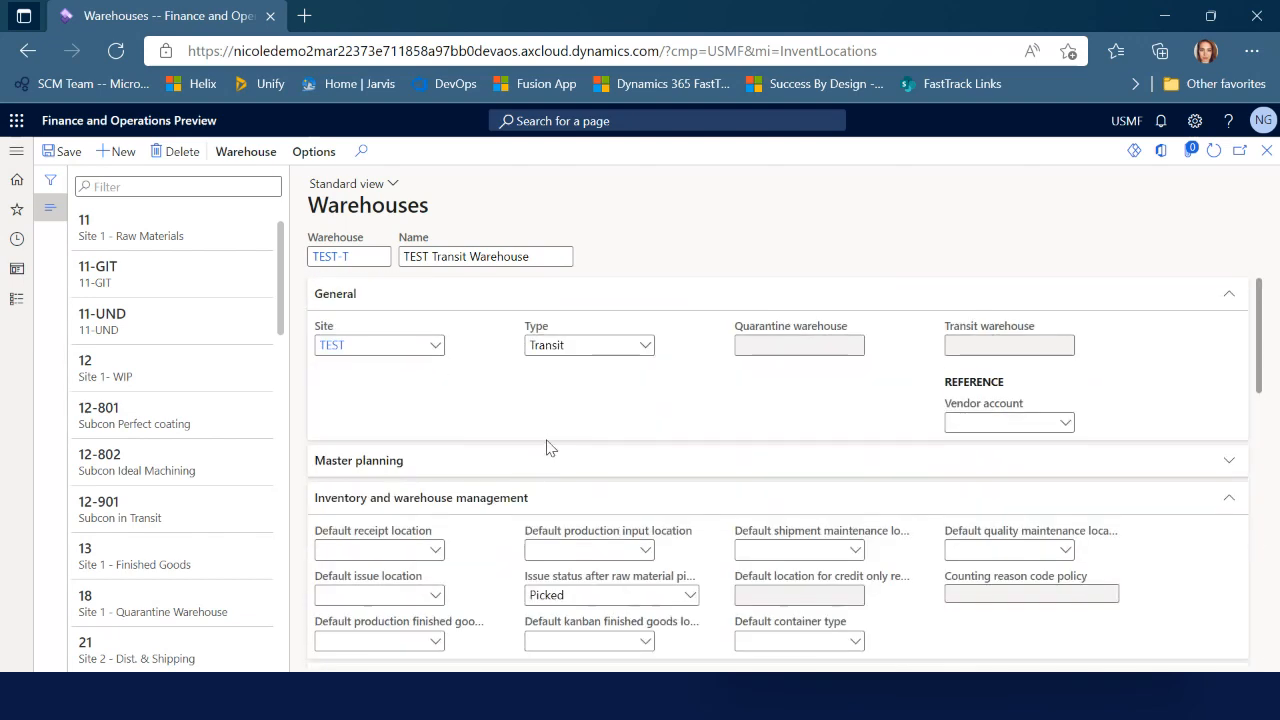
scroll(546, 446, "down", 10)
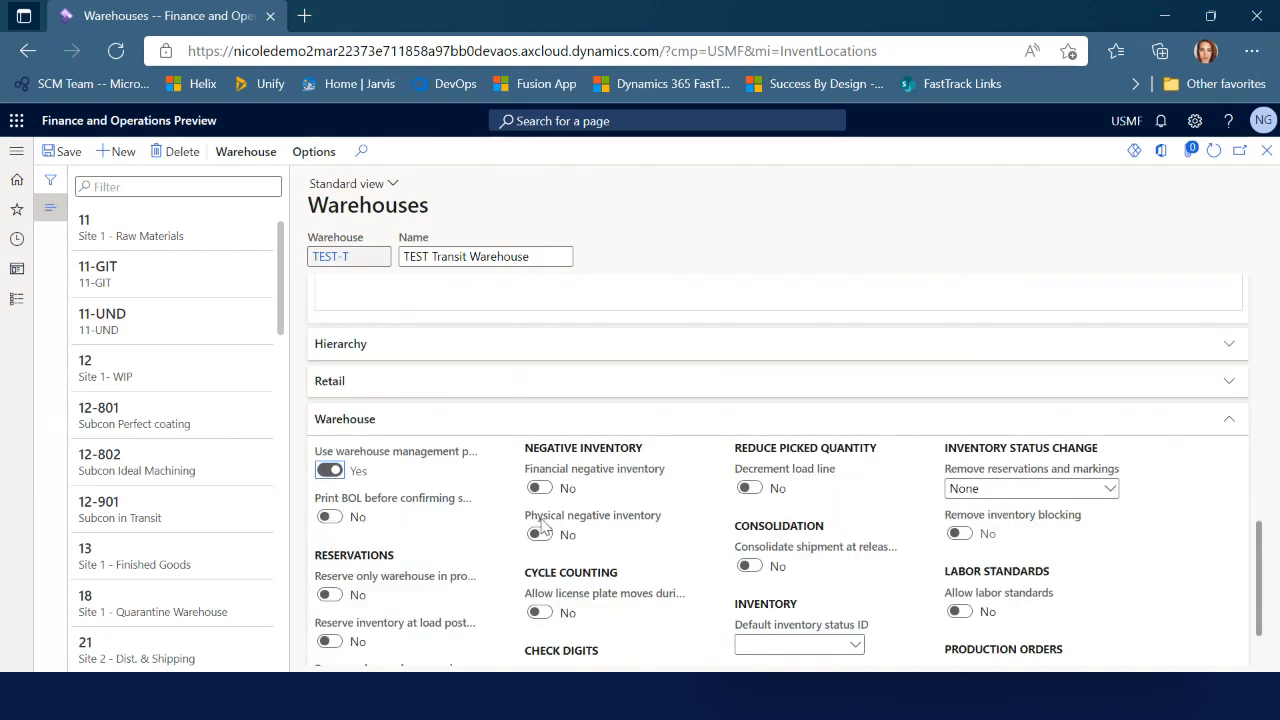
scroll(540, 530, "up", 10)
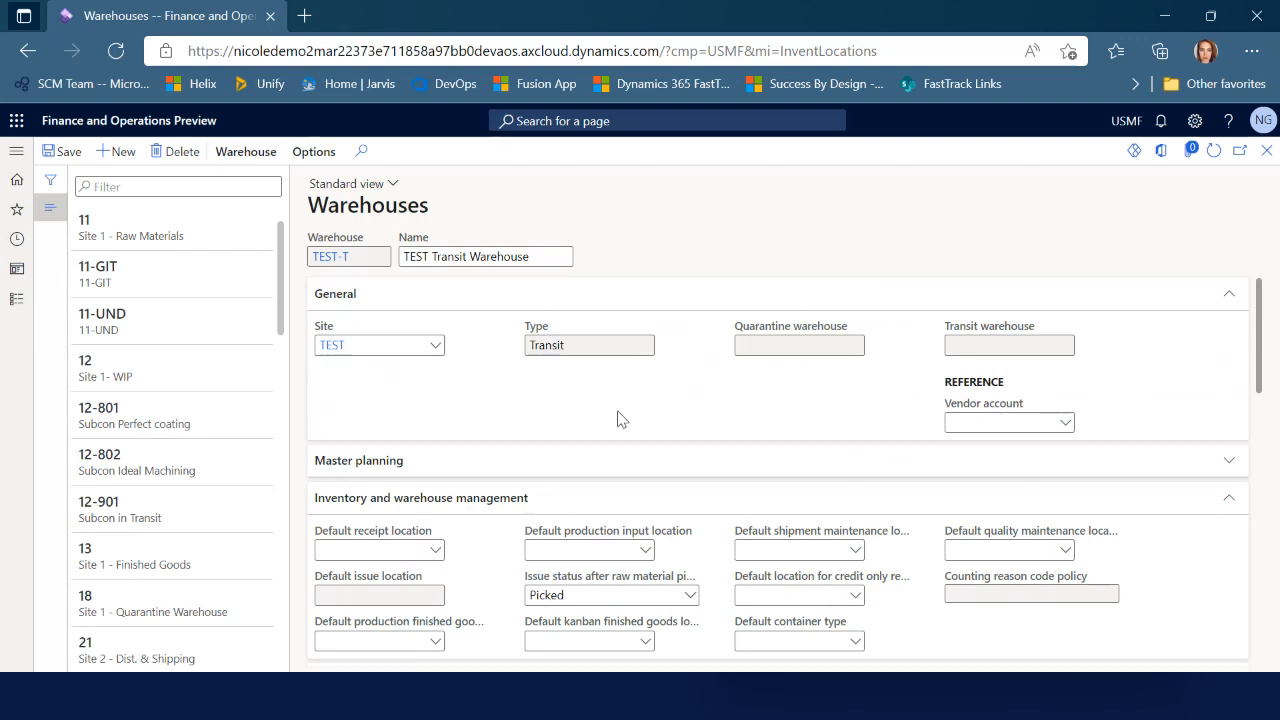
scroll(180, 603, "down", 5)
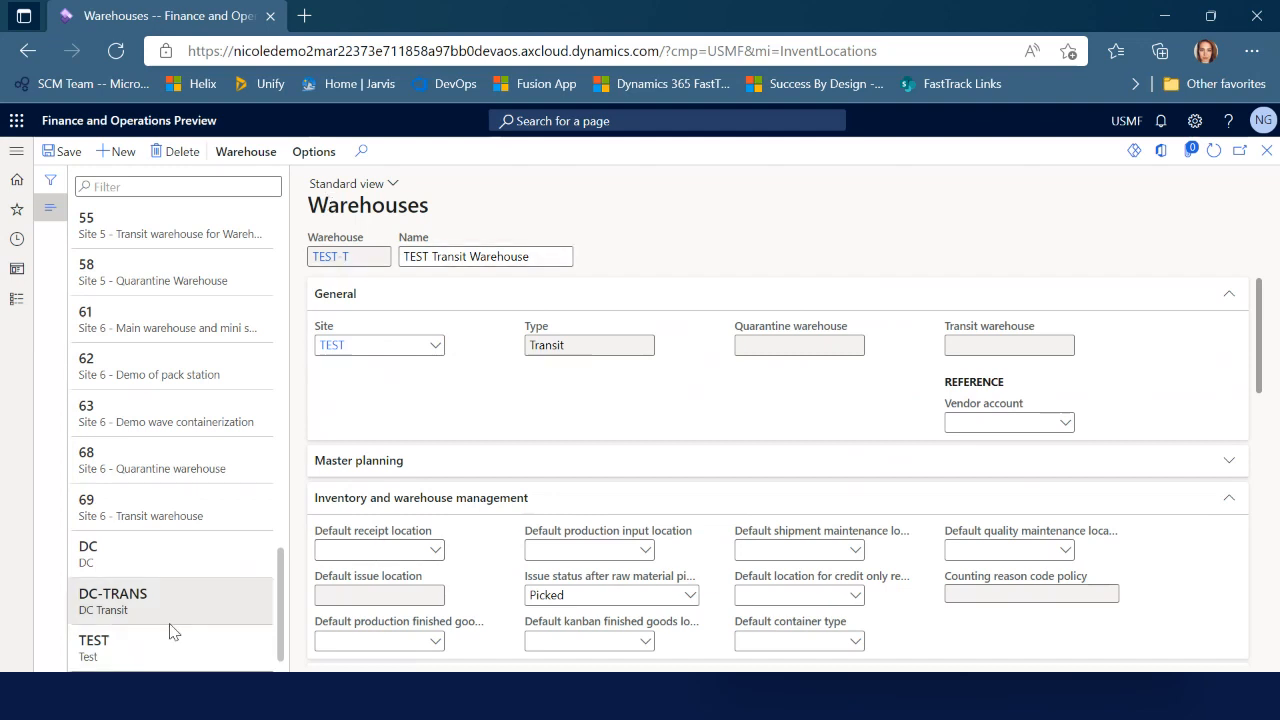
Assign TEST-T as the transit warehouse of warehouse TEST and save
left_click(170, 650)
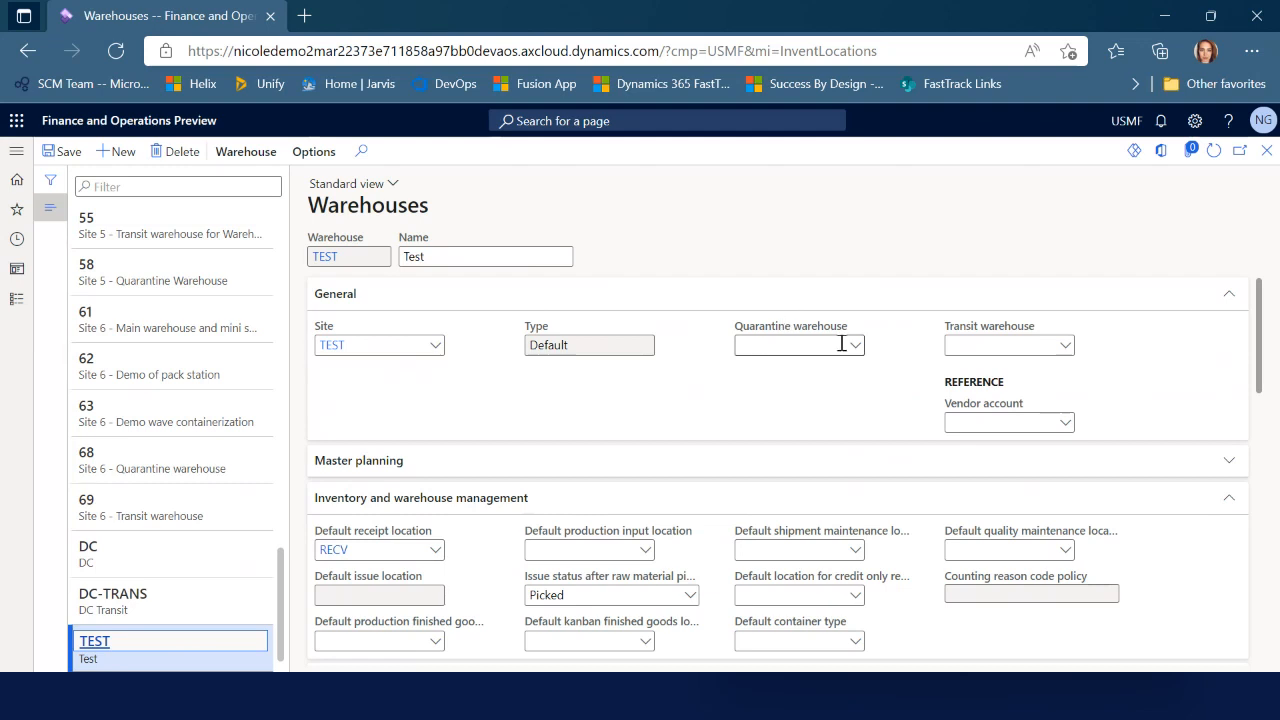
left_click(1065, 345)
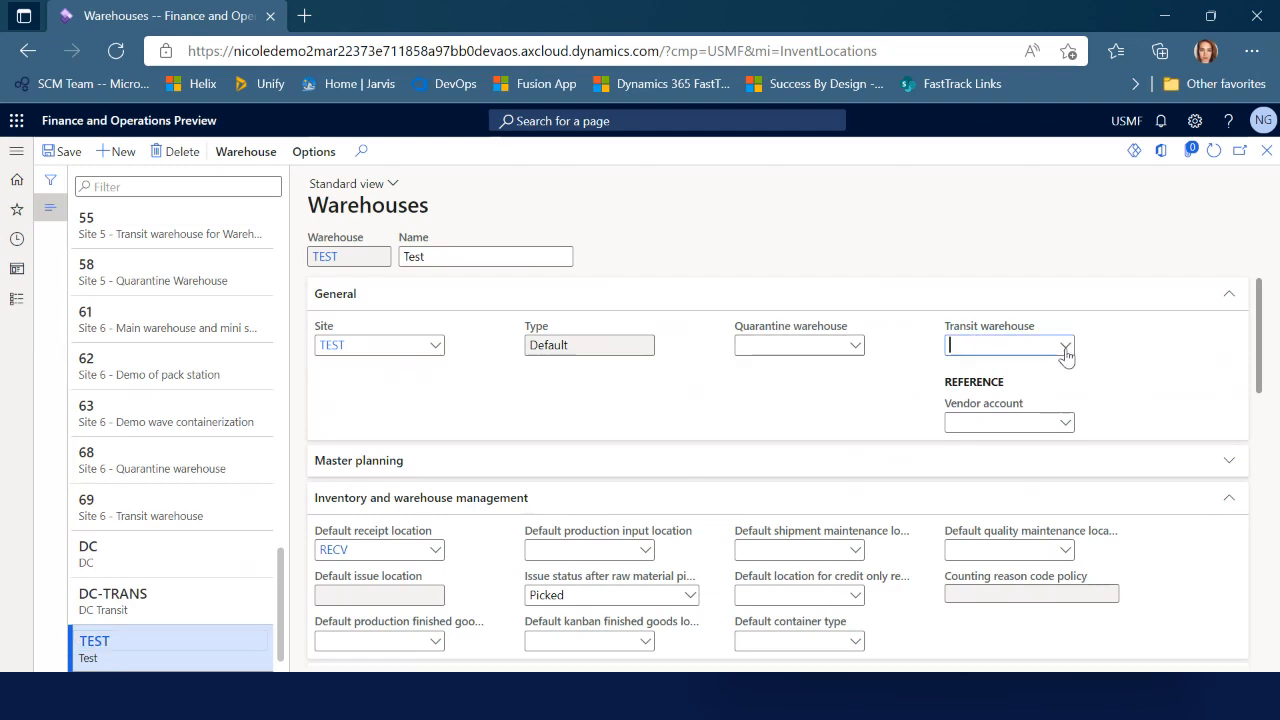
scroll(878, 466, "down", 1)
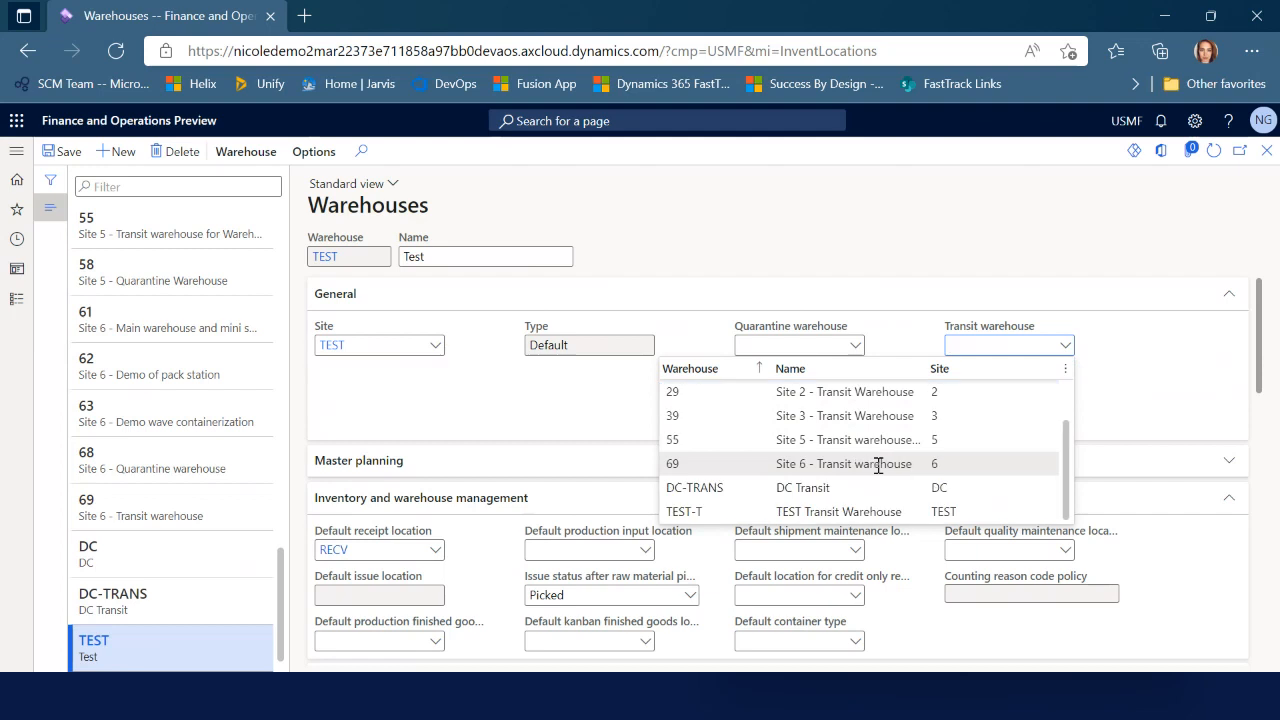
left_click(710, 513)
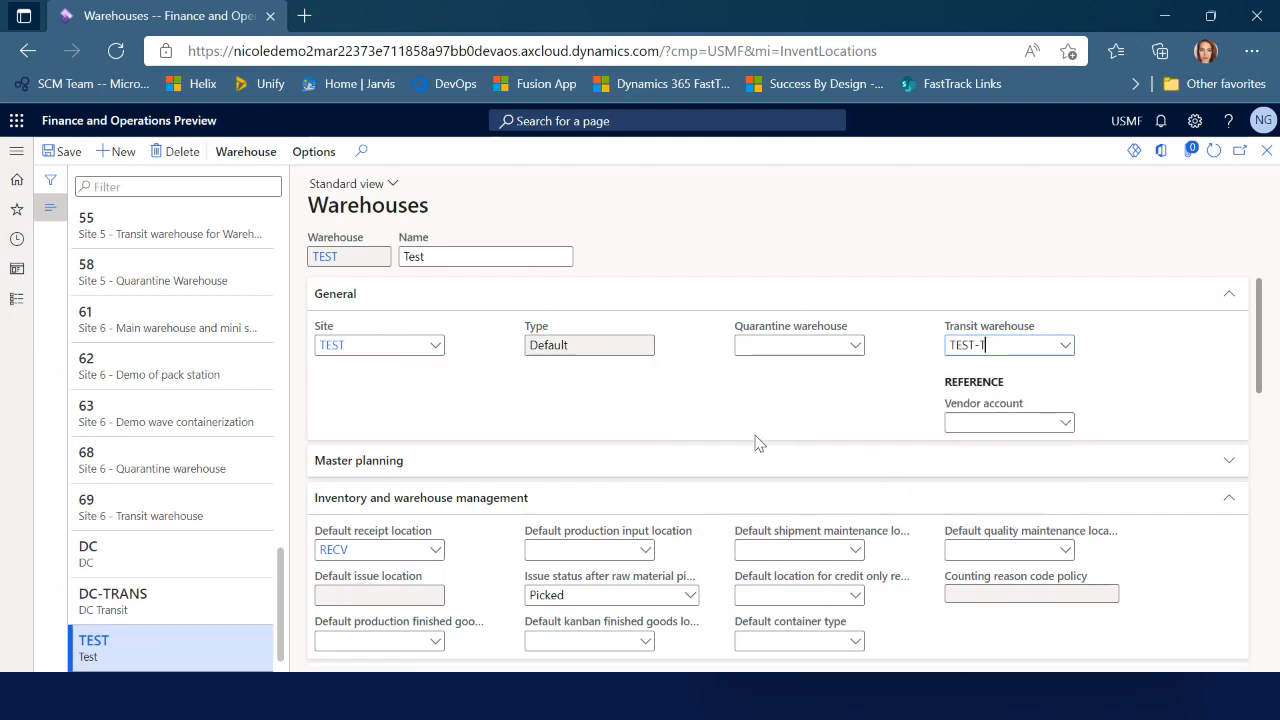
left_click(58, 151)
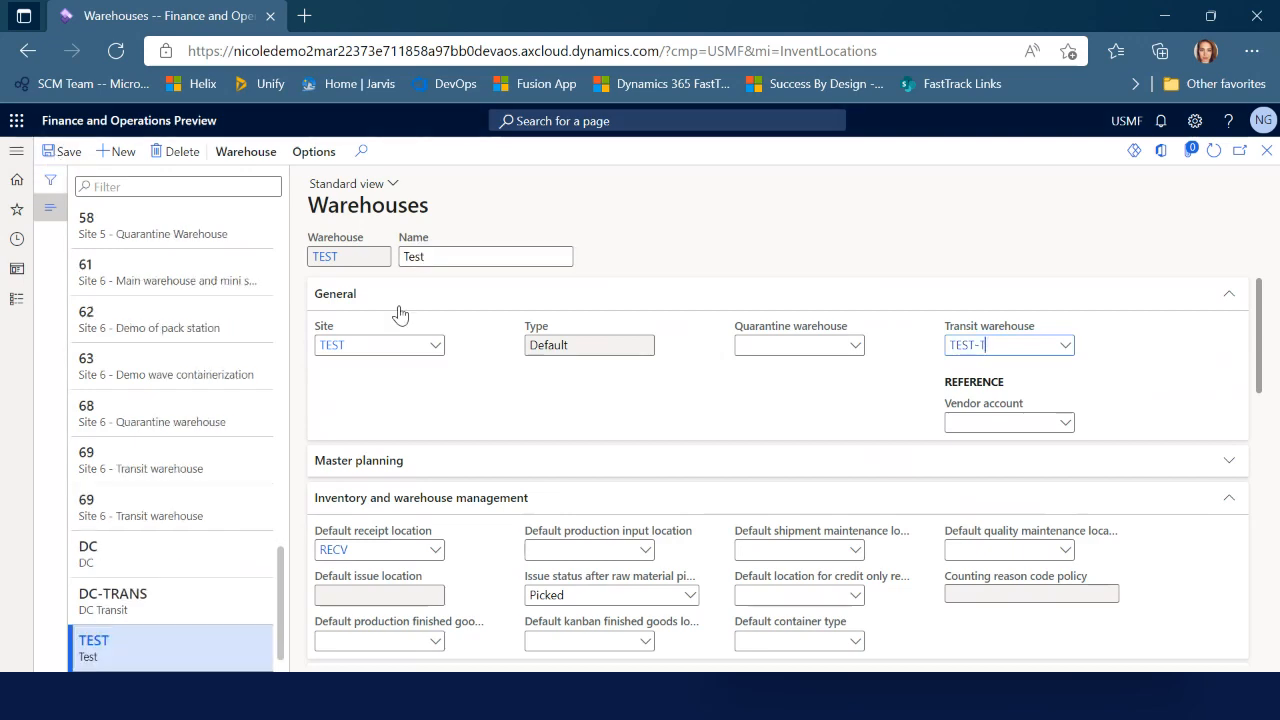
left_click(16, 299)
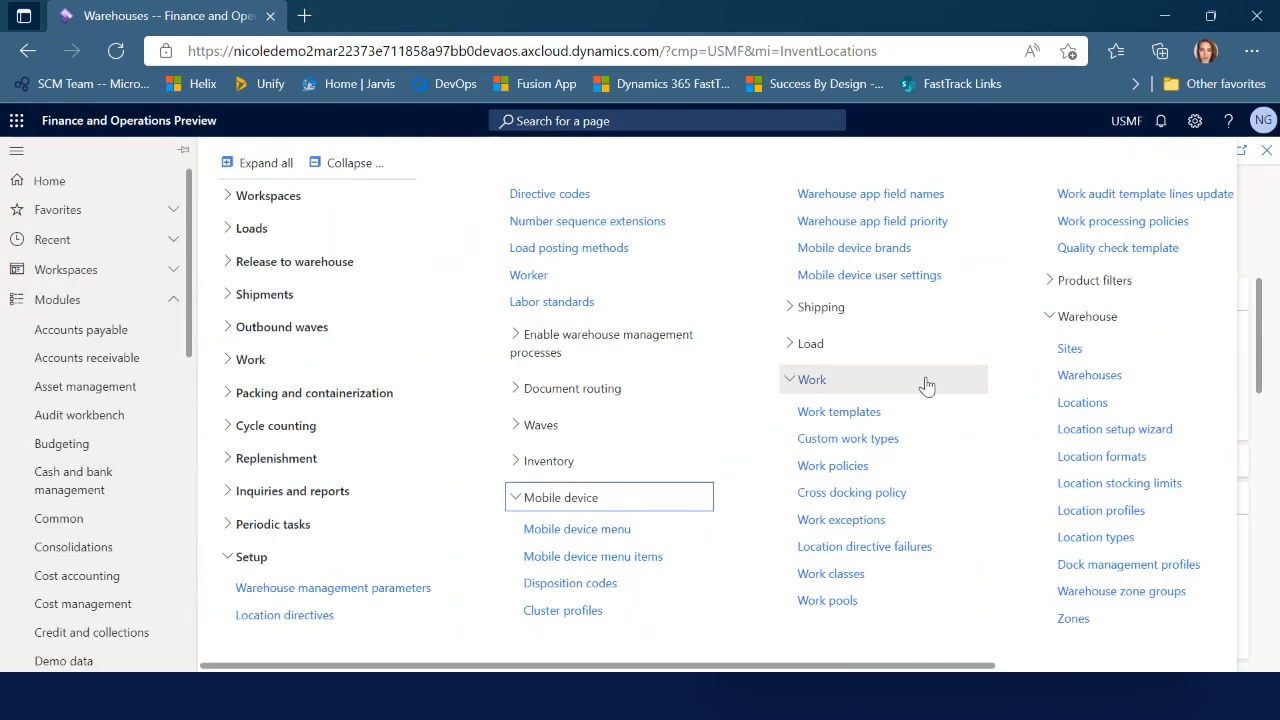
Create location RECV in warehouse TEST-T with location profile RECV, then close the page
left_click(1085, 402)
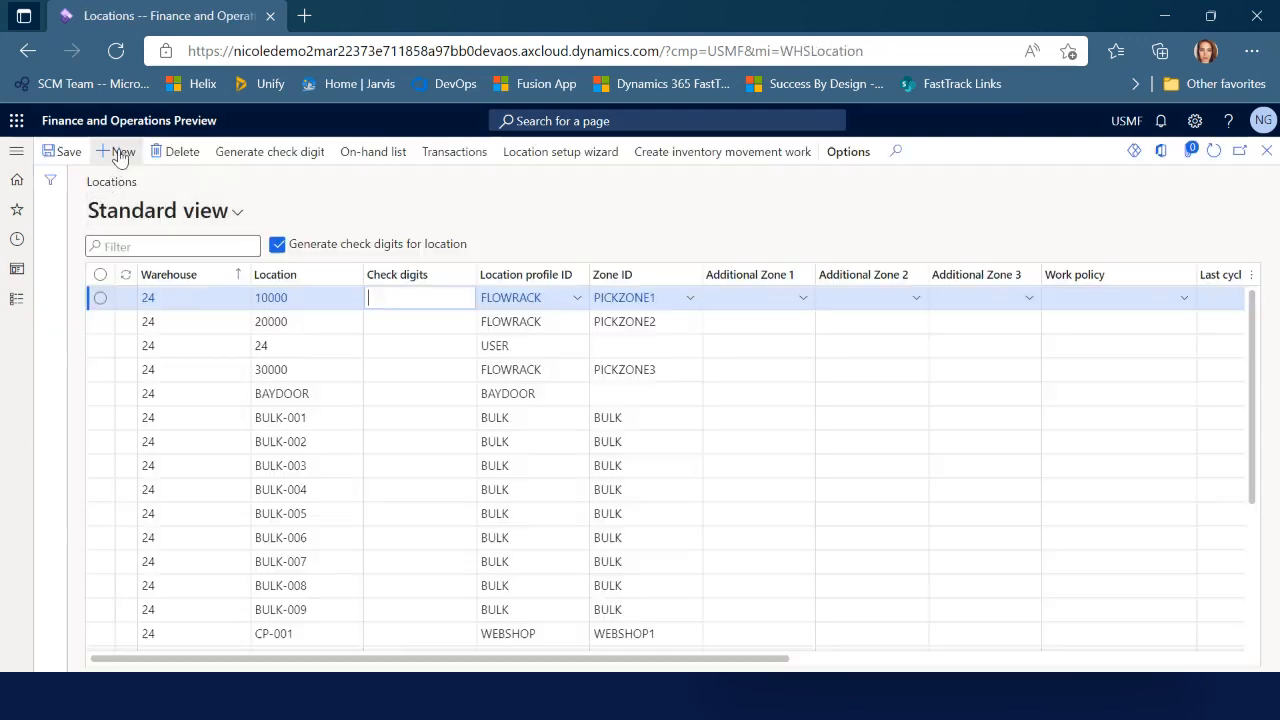
left_click(120, 152)
type("TE")
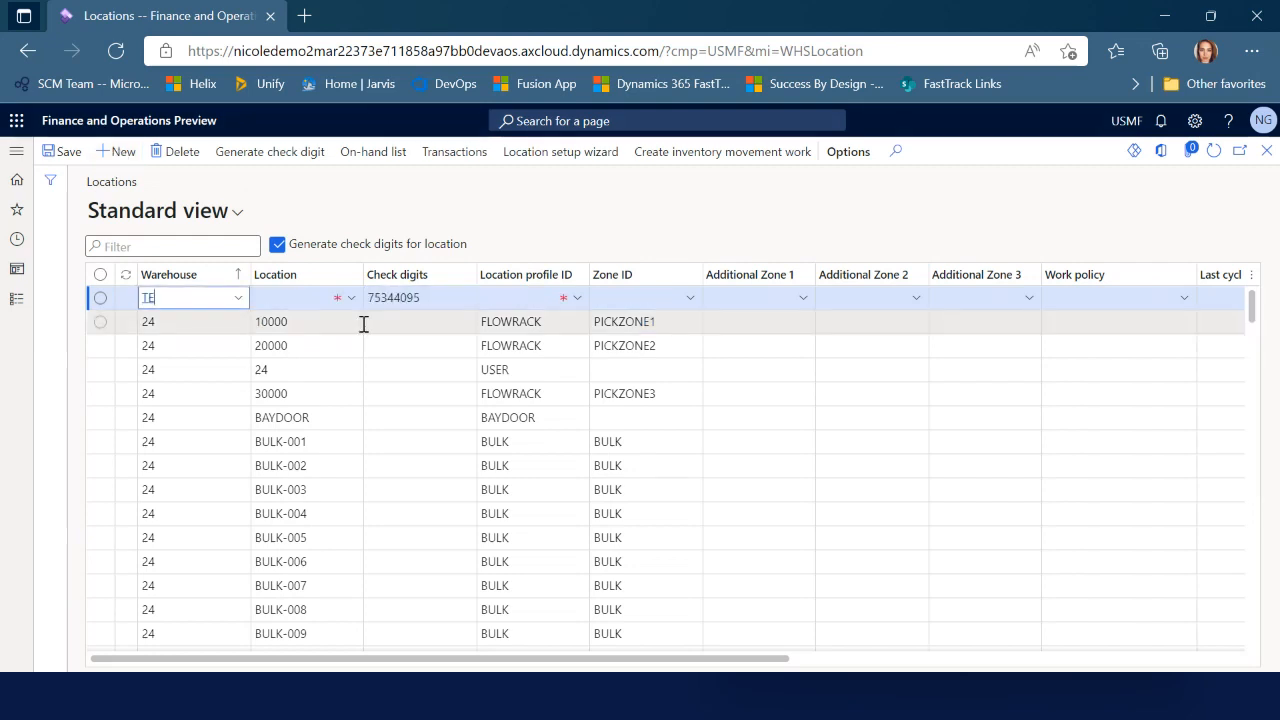
type("ST")
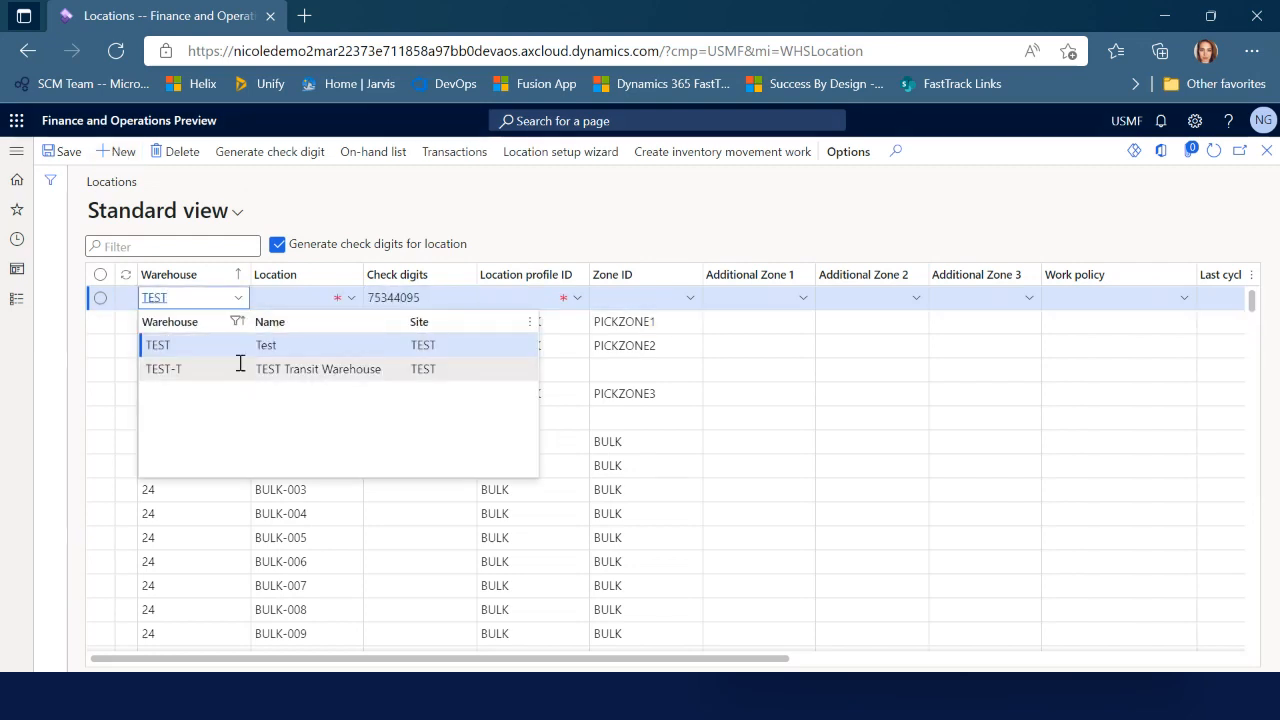
left_click(326, 372)
key("Tab")
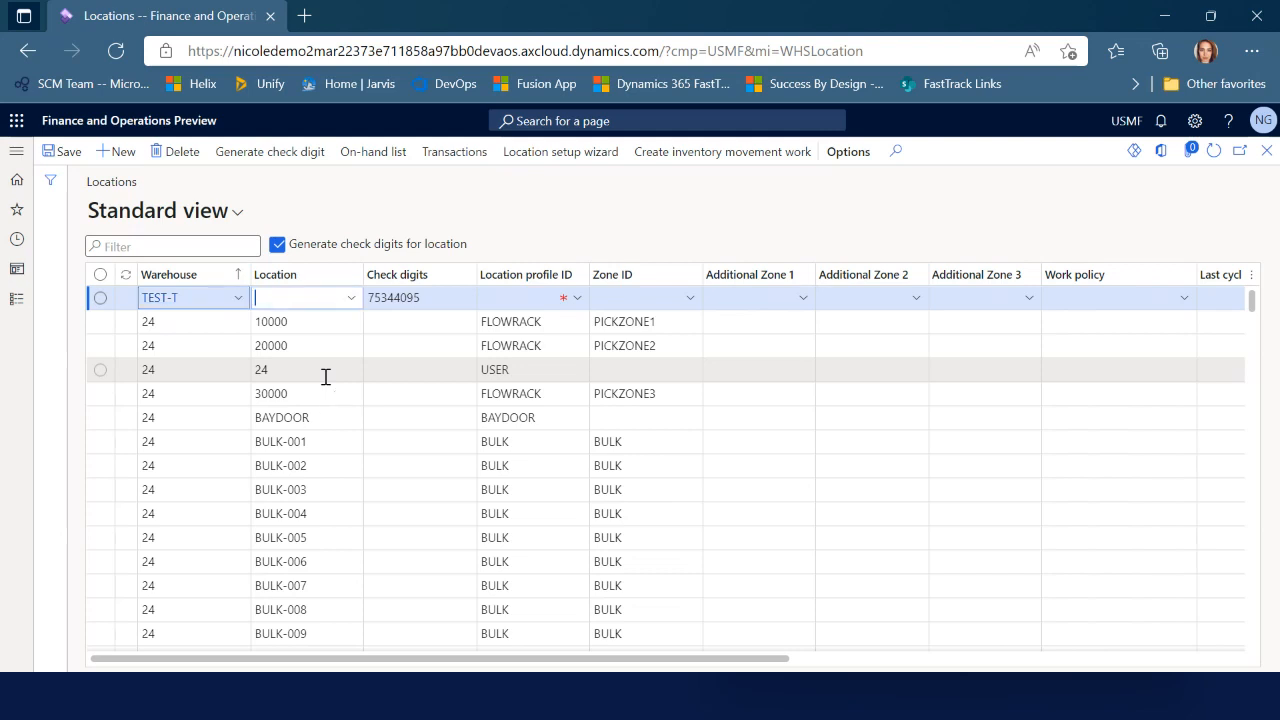
type("RECV")
key("Tab")
key("Tab")
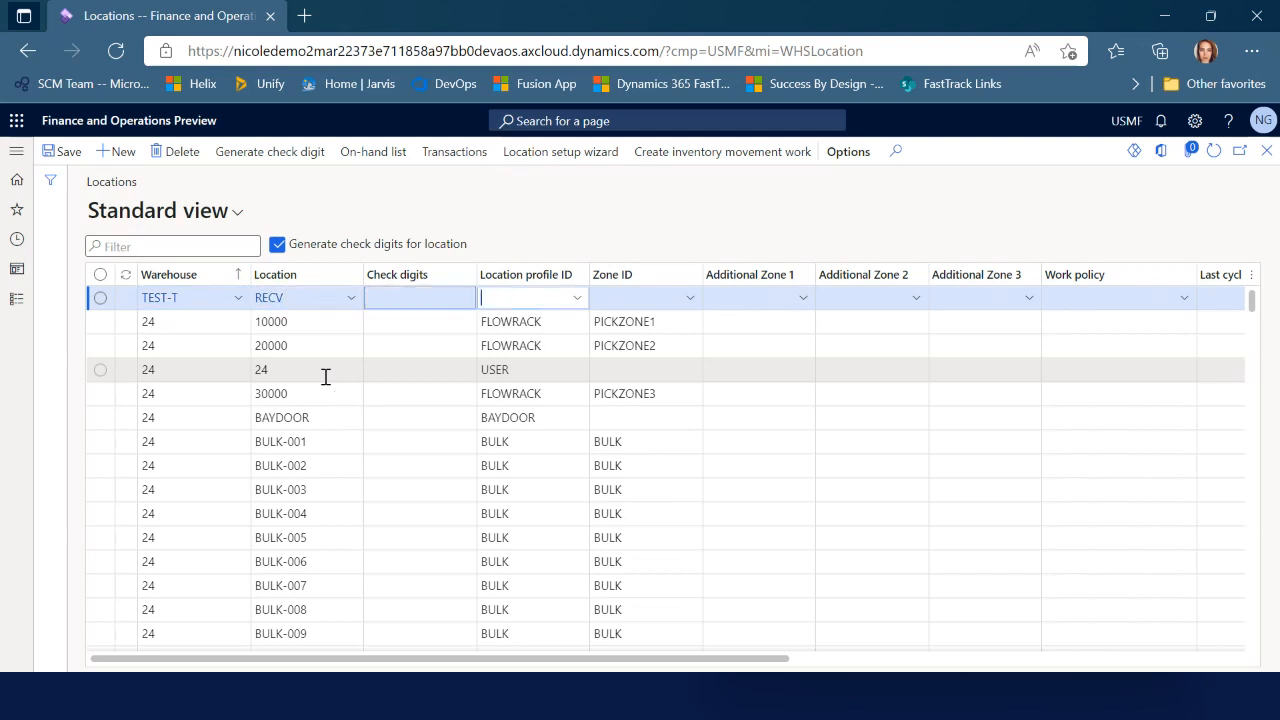
left_click(577, 298)
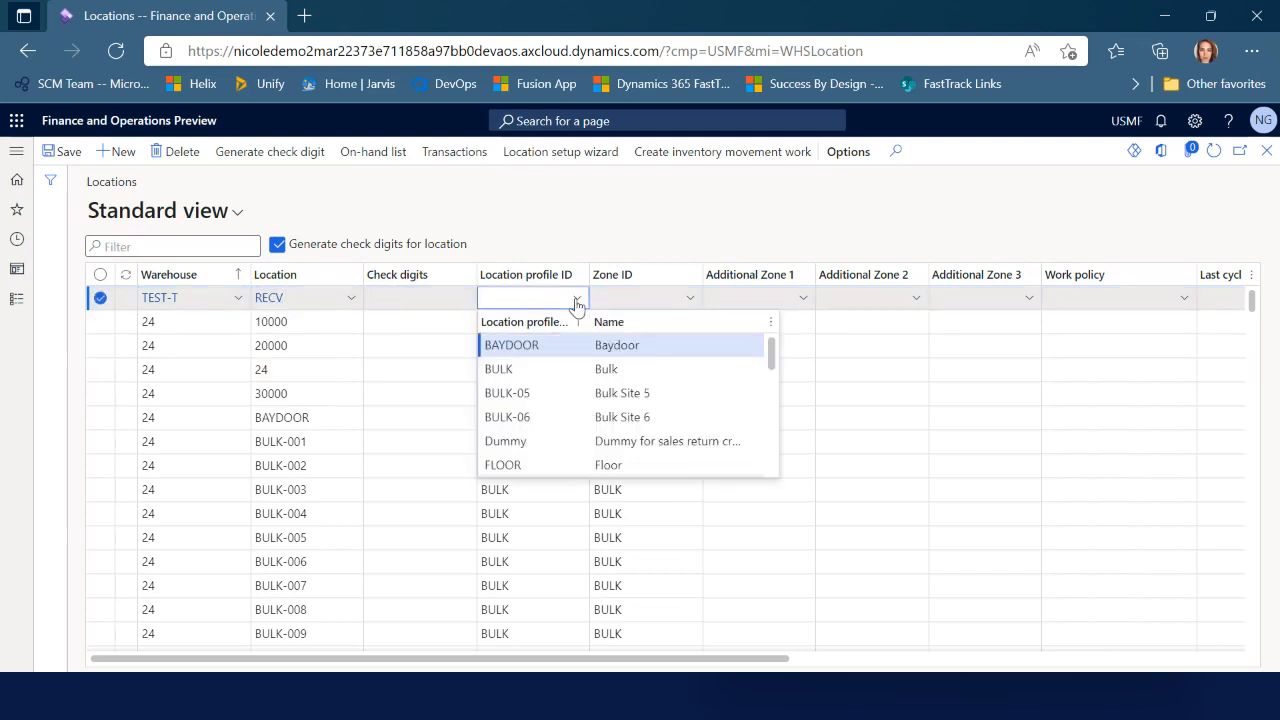
scroll(530, 395, "down", 5)
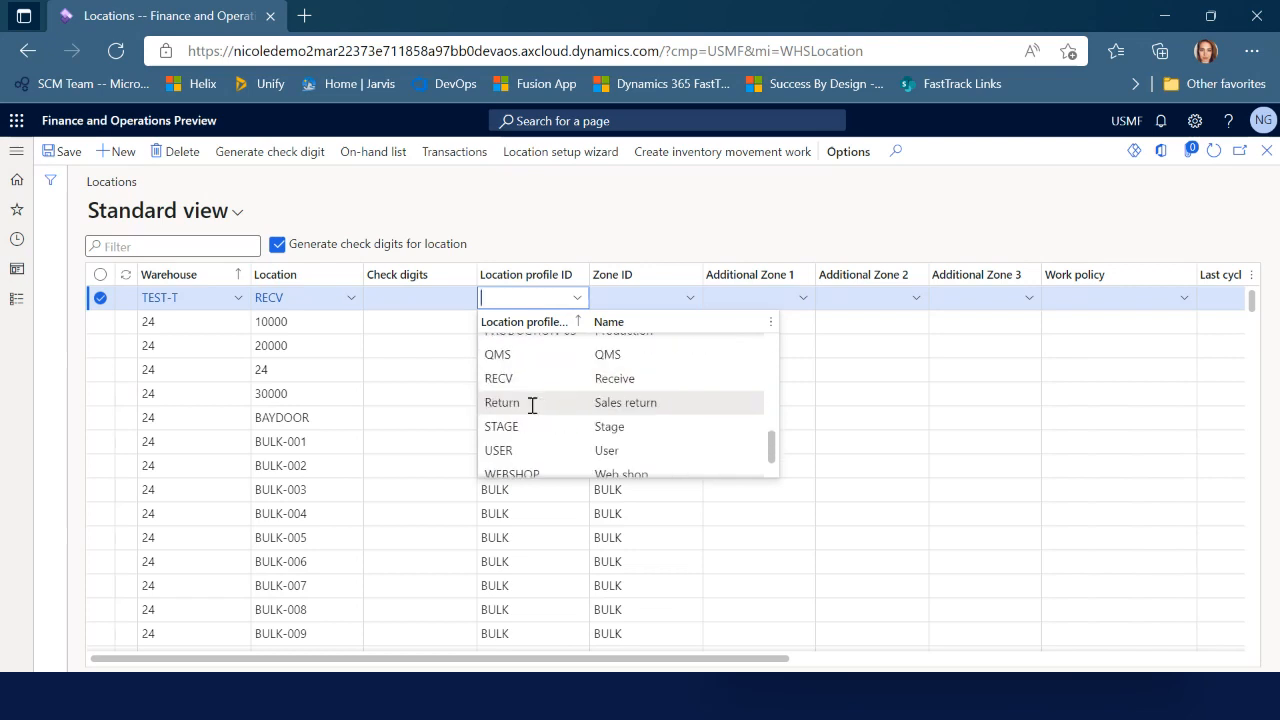
scroll(535, 405, "up", 1)
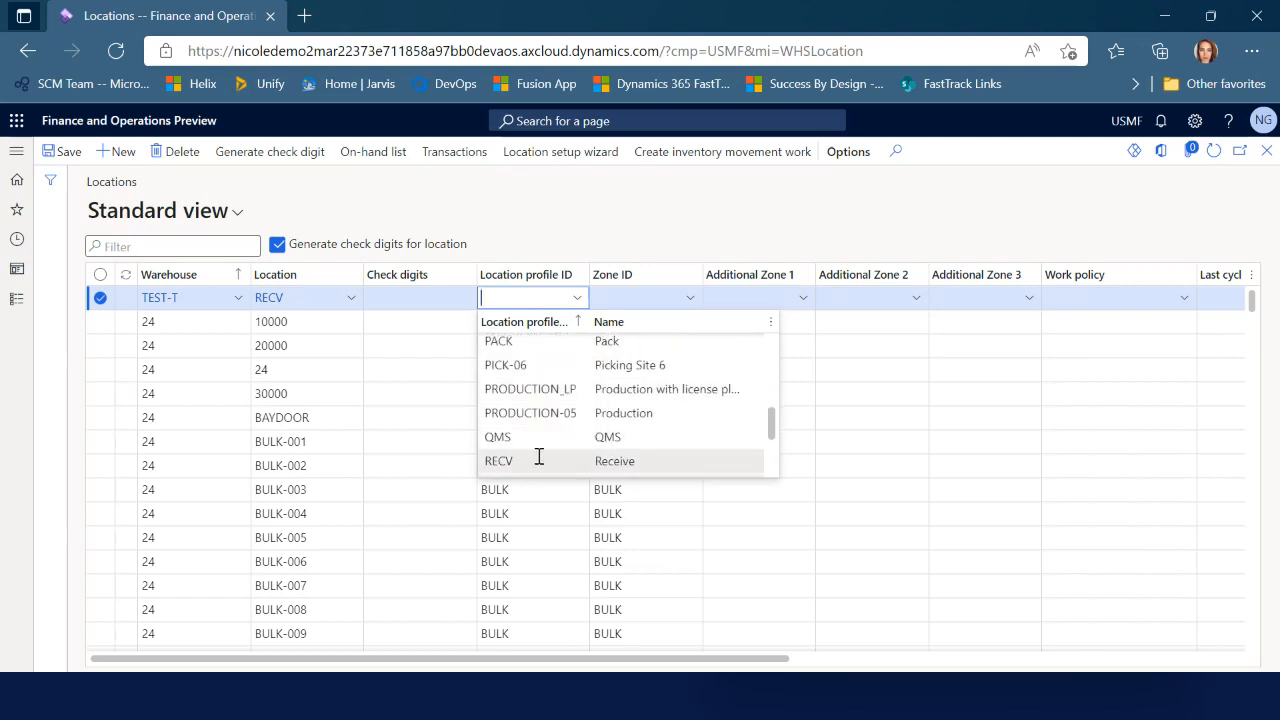
left_click(538, 460)
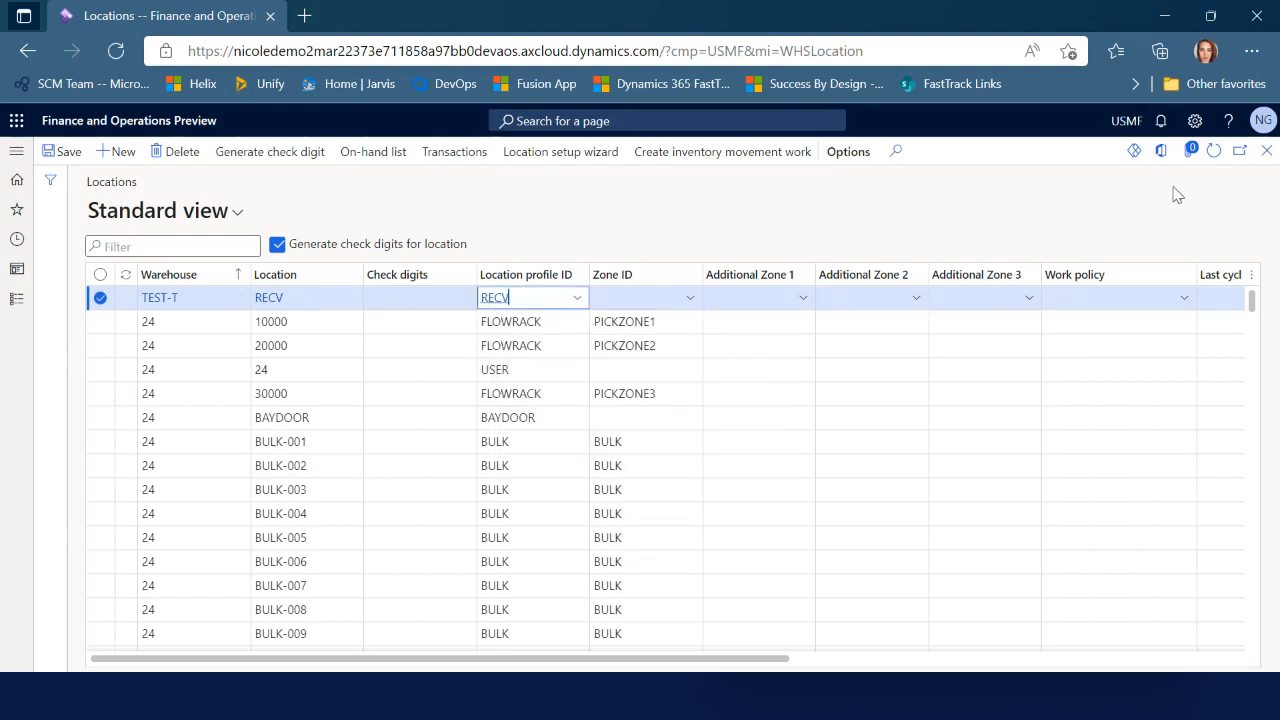
left_click(1266, 151)
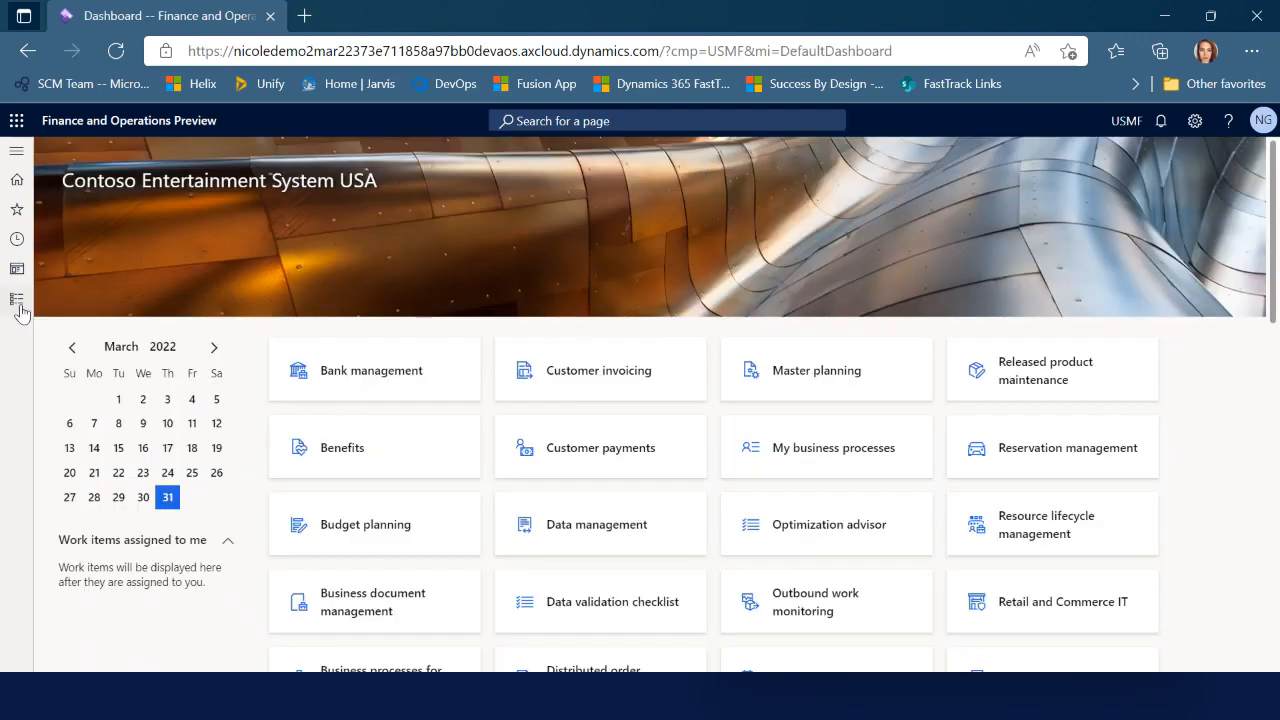
Make RECV the default receipt location of warehouse TEST-T and close the page
left_click(18, 303)
left_click(1106, 374)
scroll(214, 560, "down", 10)
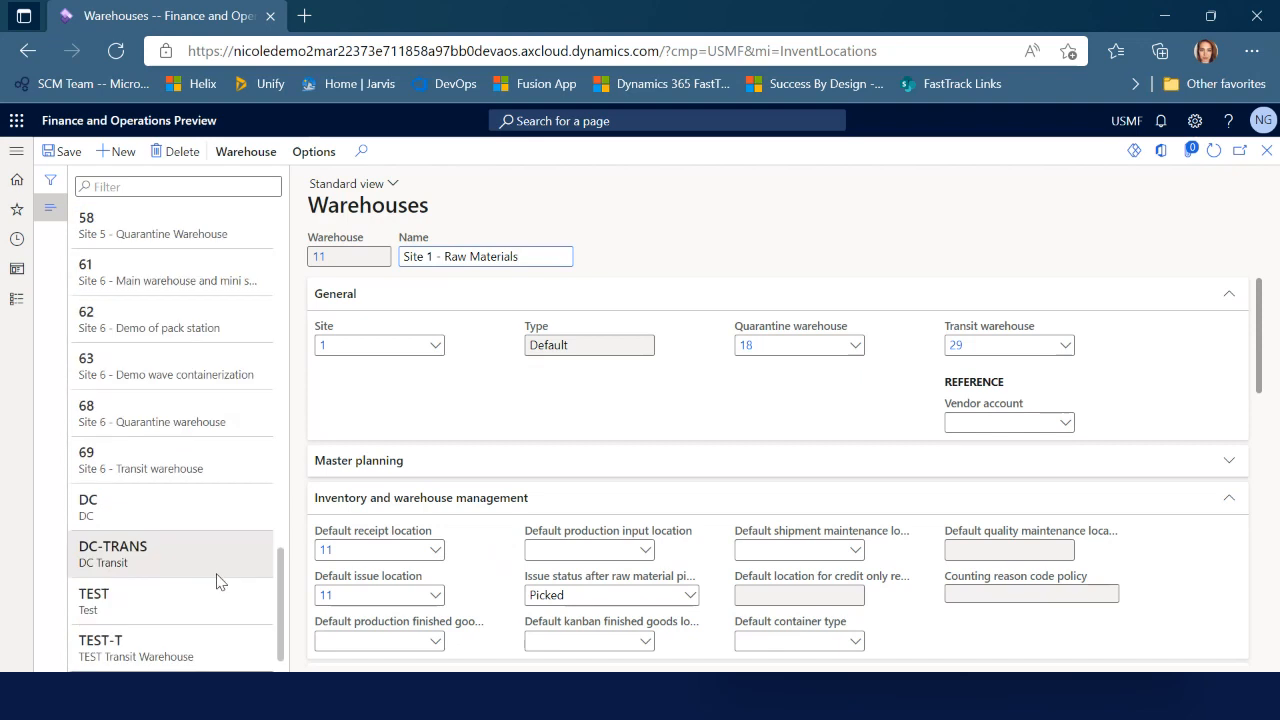
left_click(205, 635)
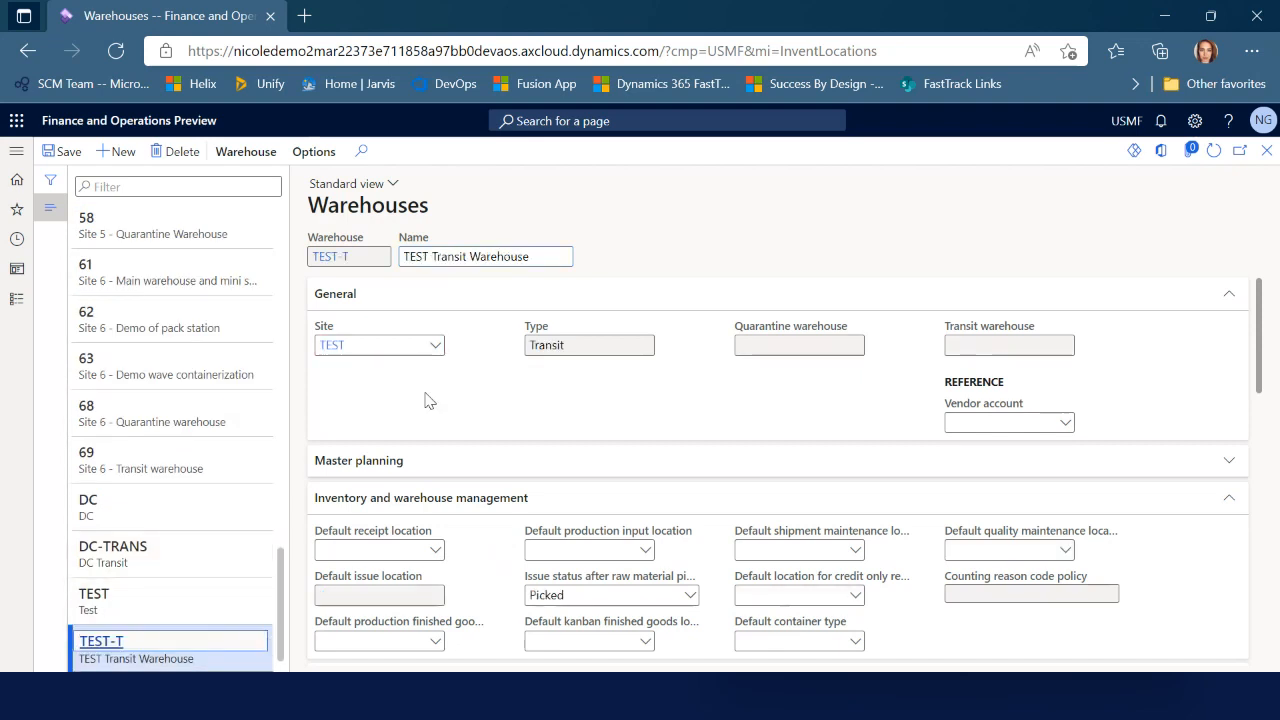
left_click(435, 558)
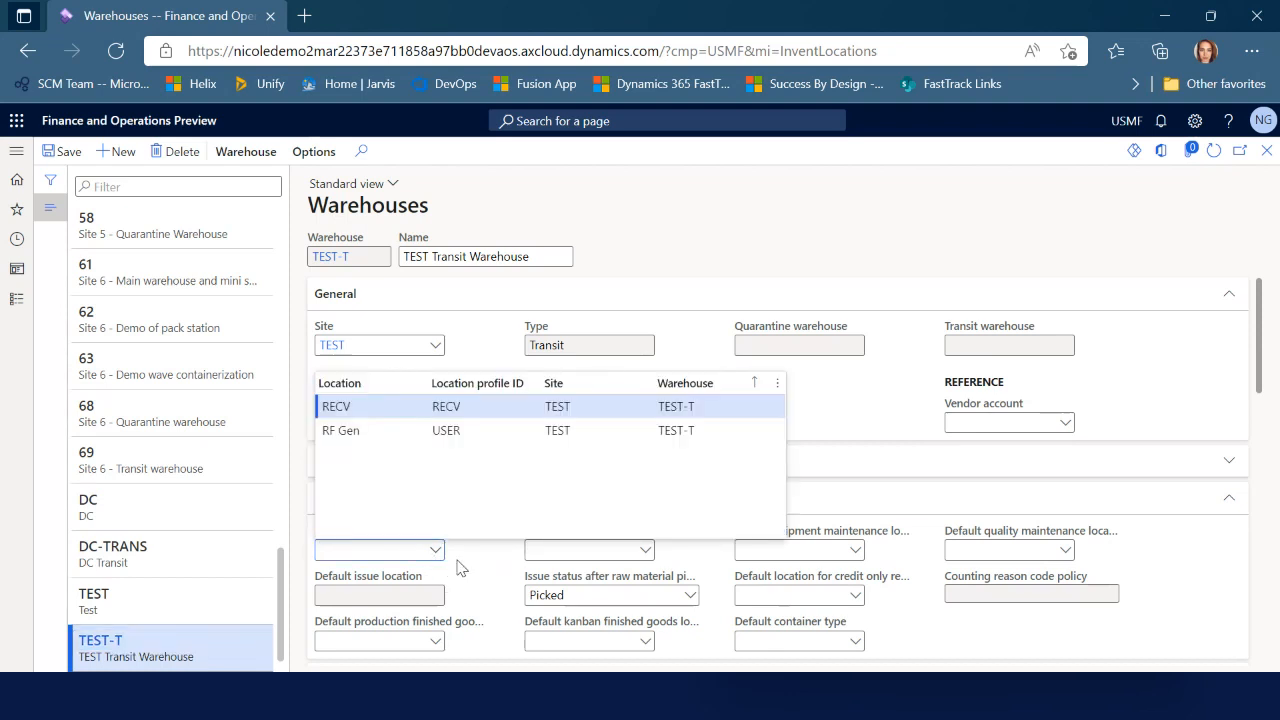
left_click(377, 408)
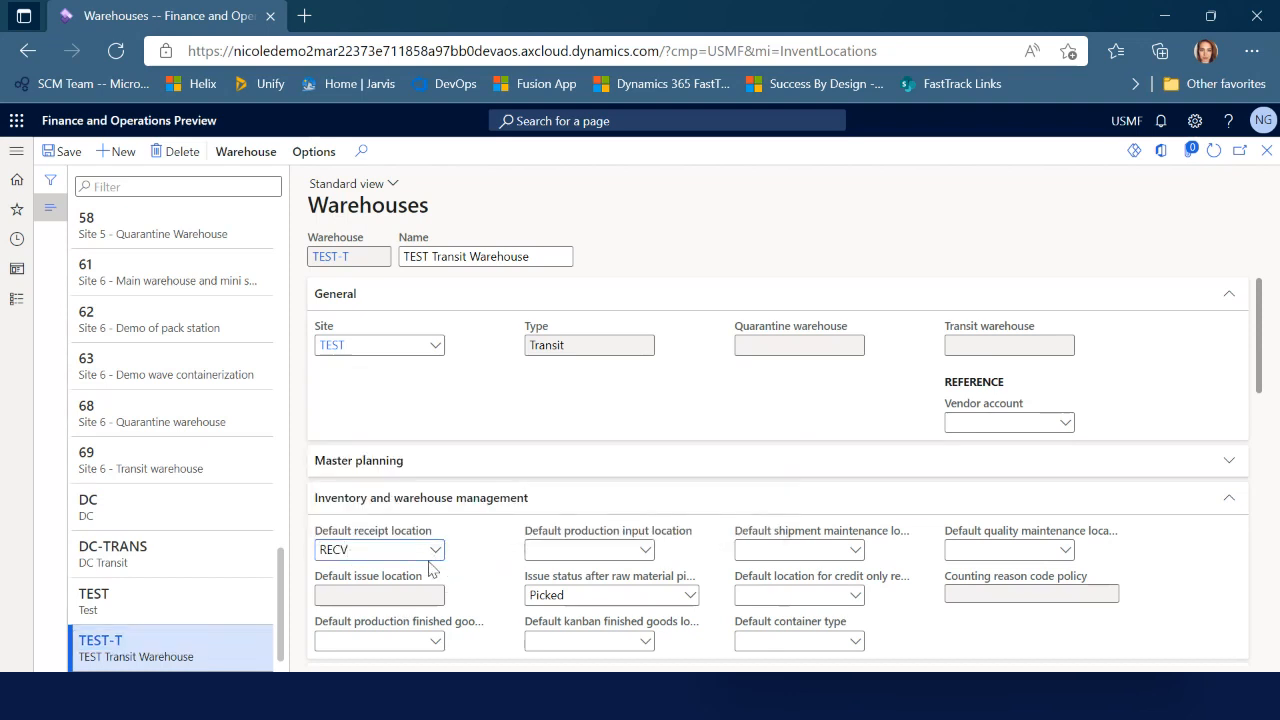
mouse_move(390, 537)
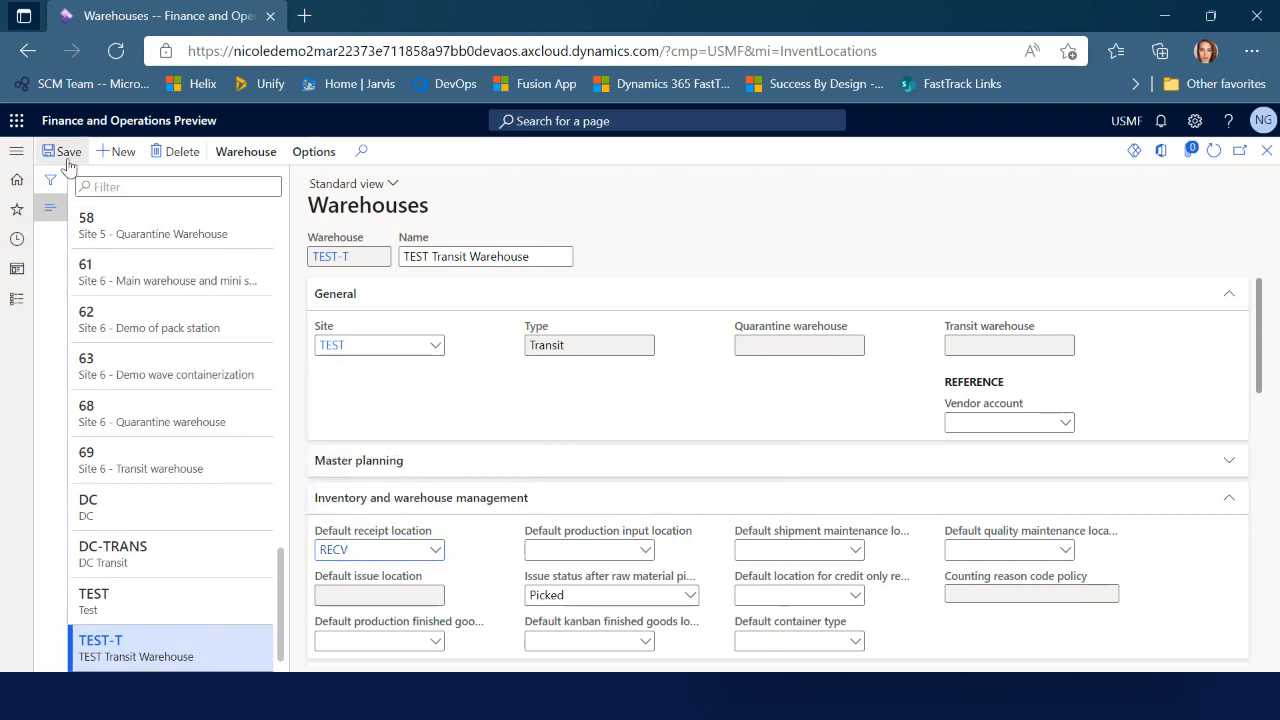
left_click(1266, 150)
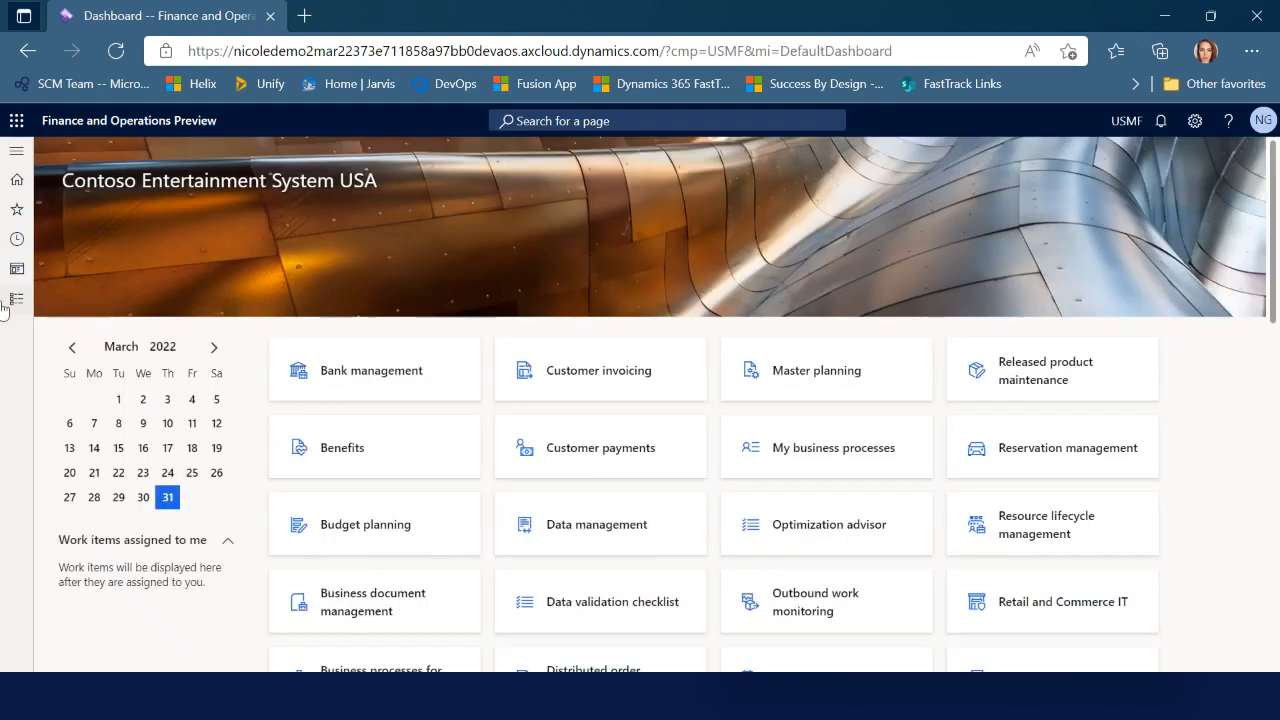
Create a new Transfer issue work template named TEST Transfer
left_click(16, 299)
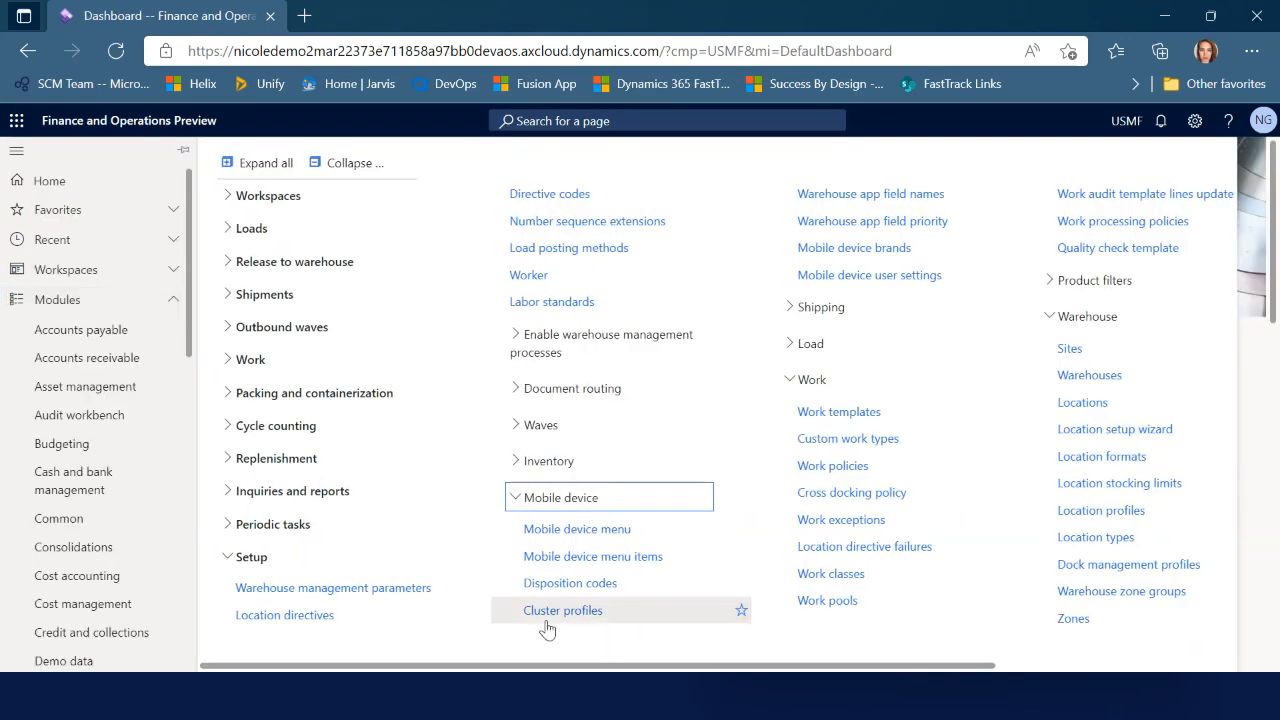
left_click(827, 413)
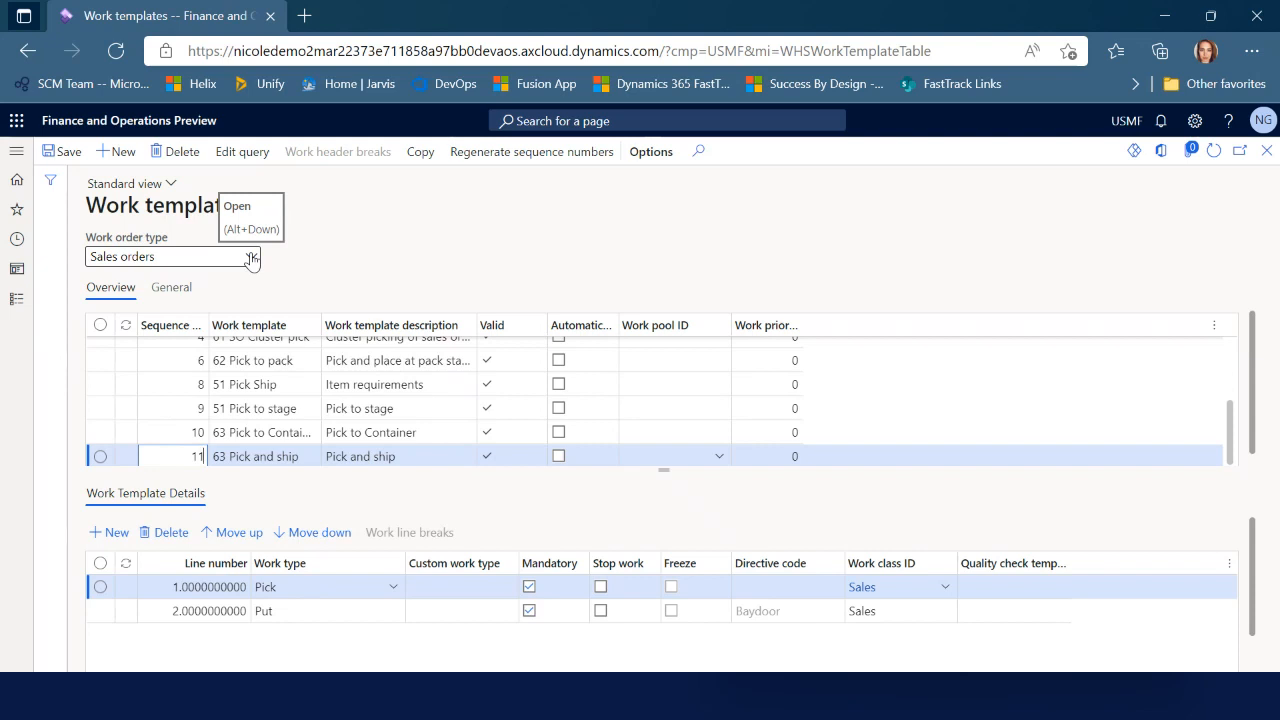
left_click(251, 258)
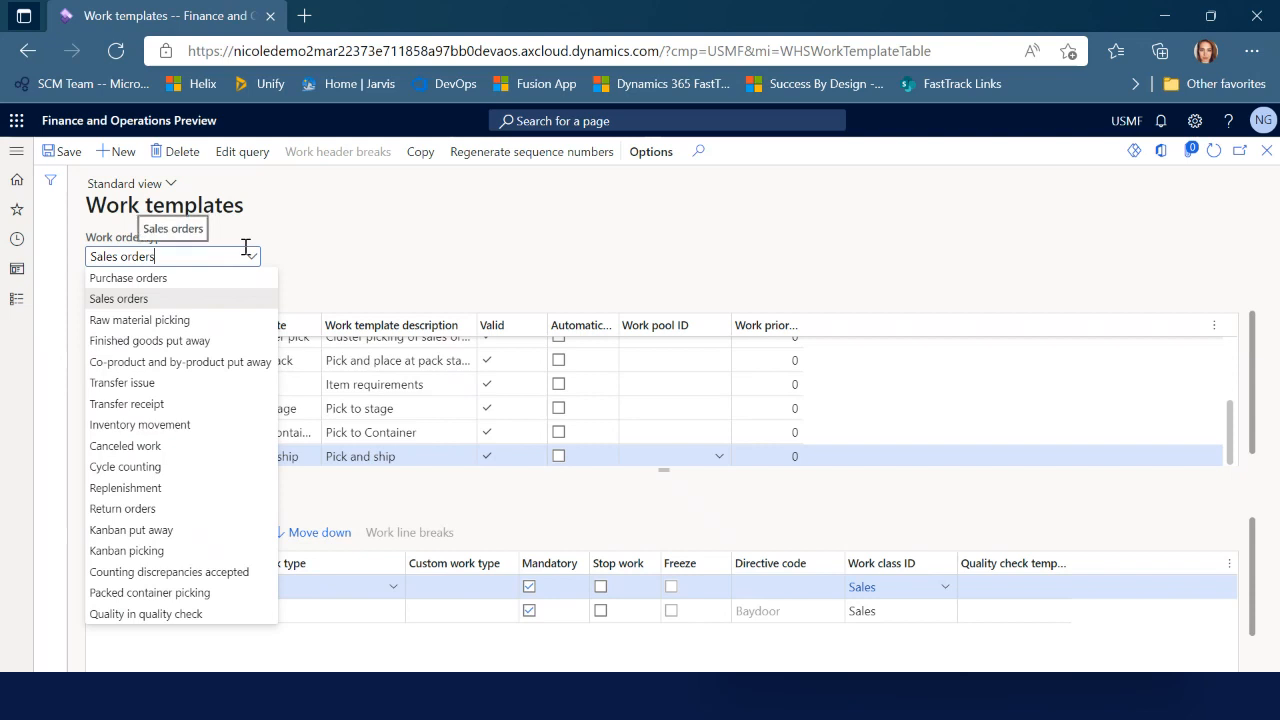
left_click(202, 388)
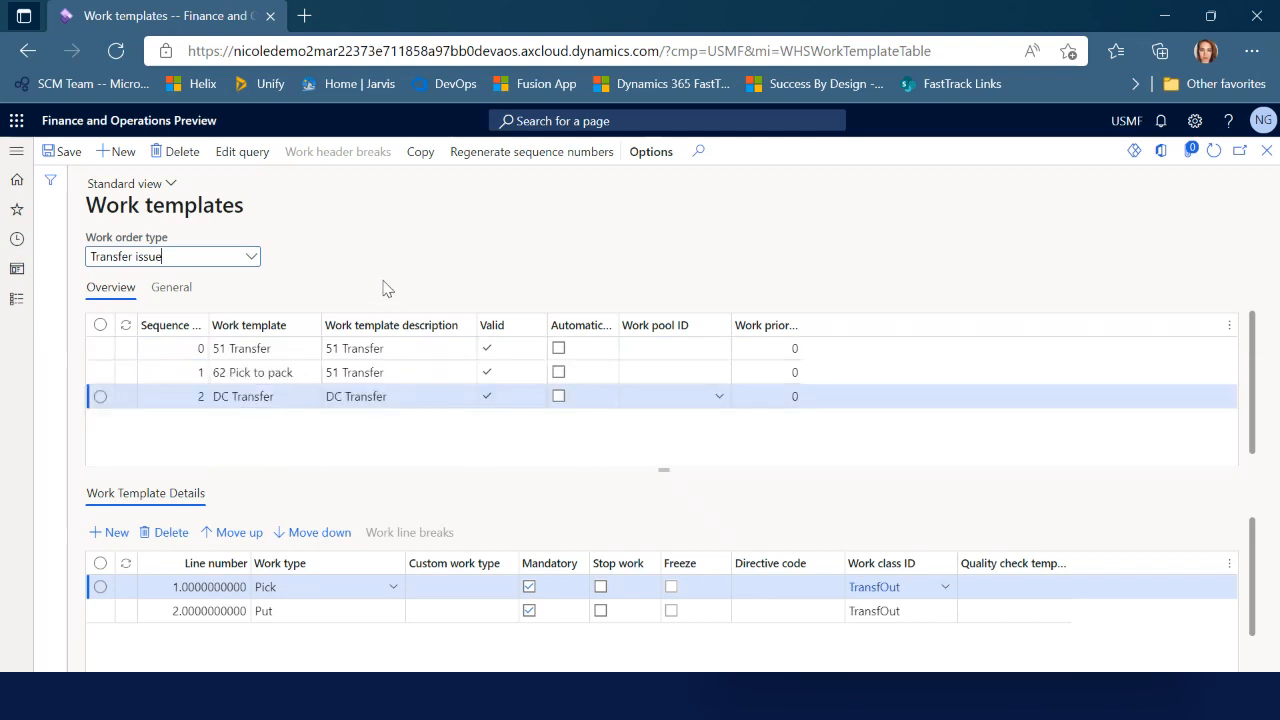
left_click(117, 151)
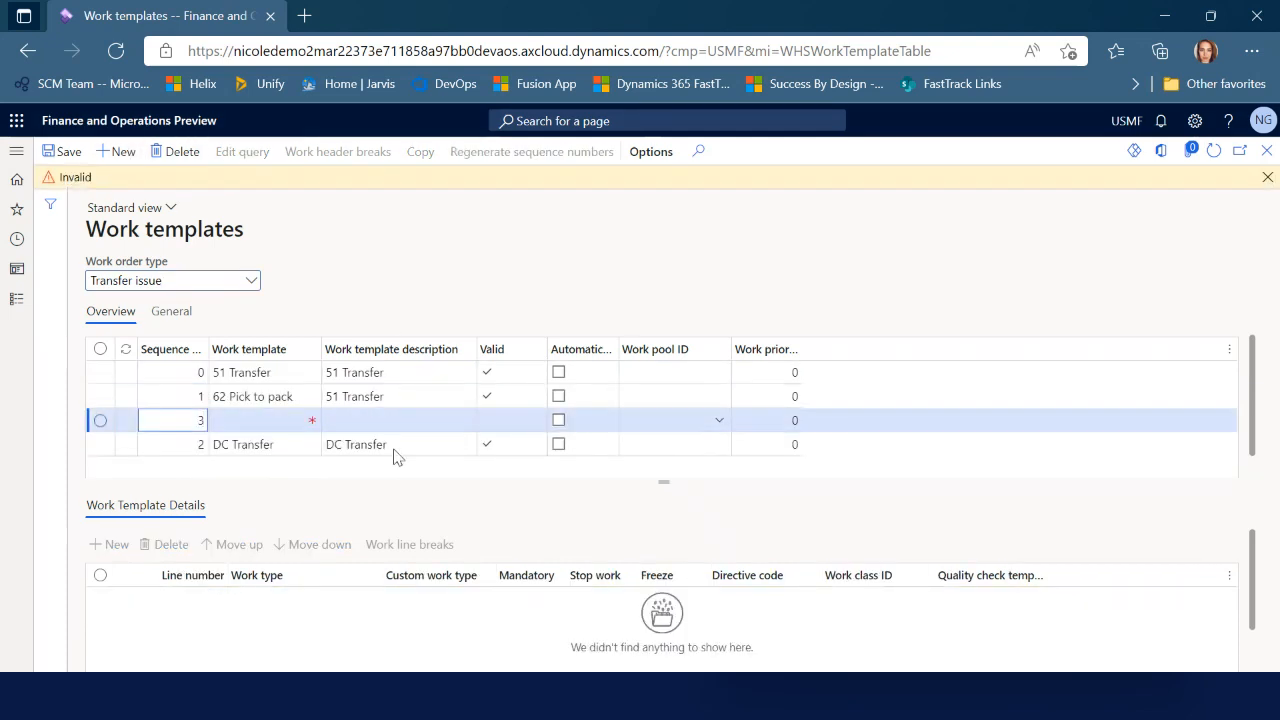
left_click(263, 421)
type("TEST Transfer")
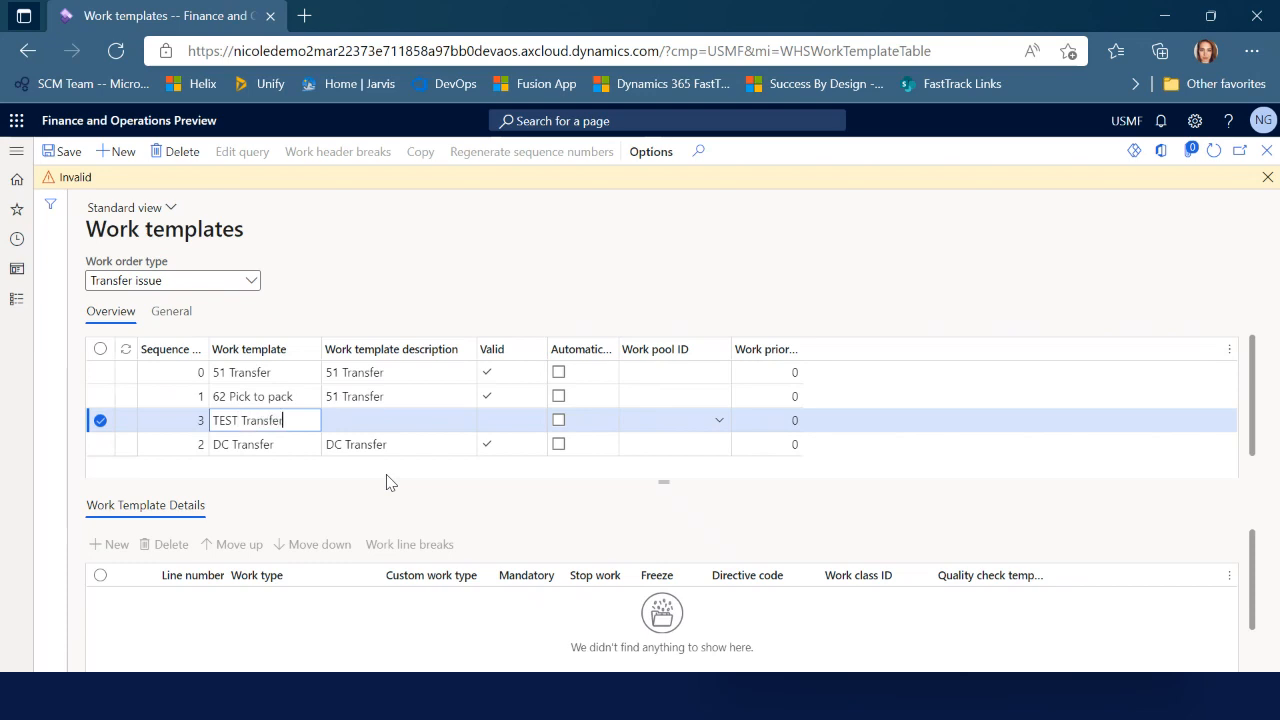
key("Tab")
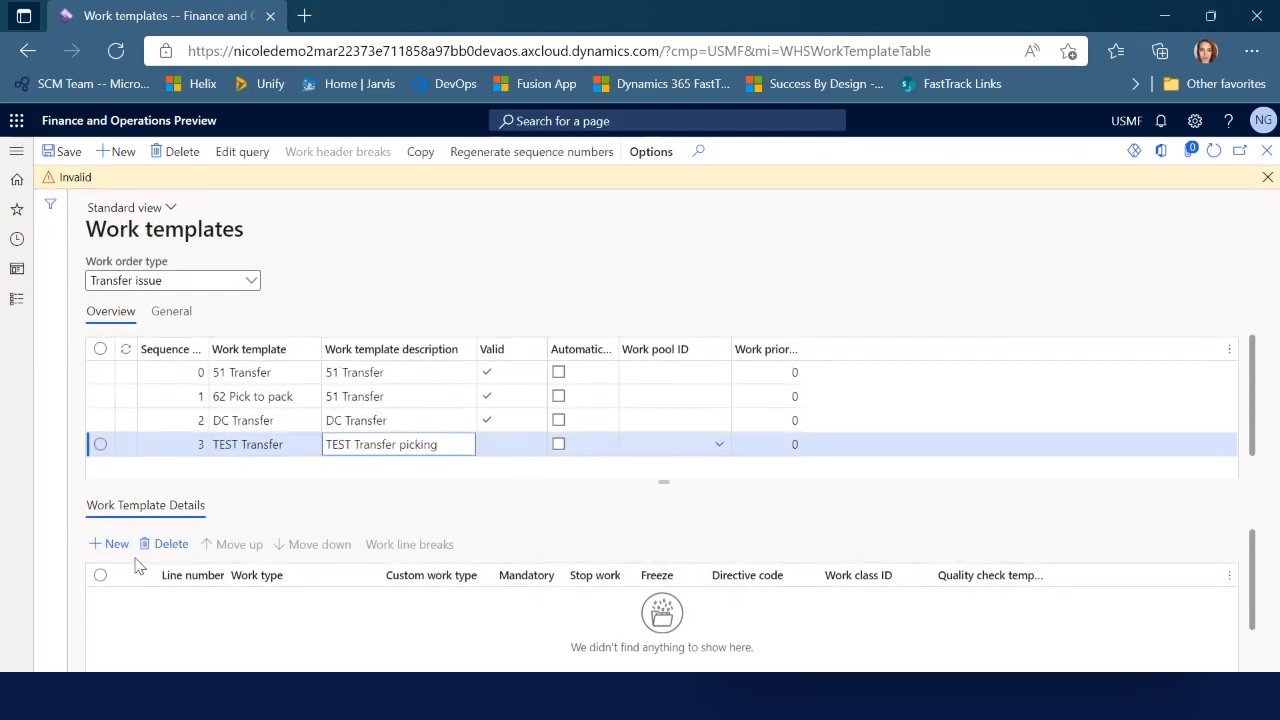
Add Pick and Put work lines, both with work class TransfOut, and close the page
left_click(110, 533)
left_click(392, 590)
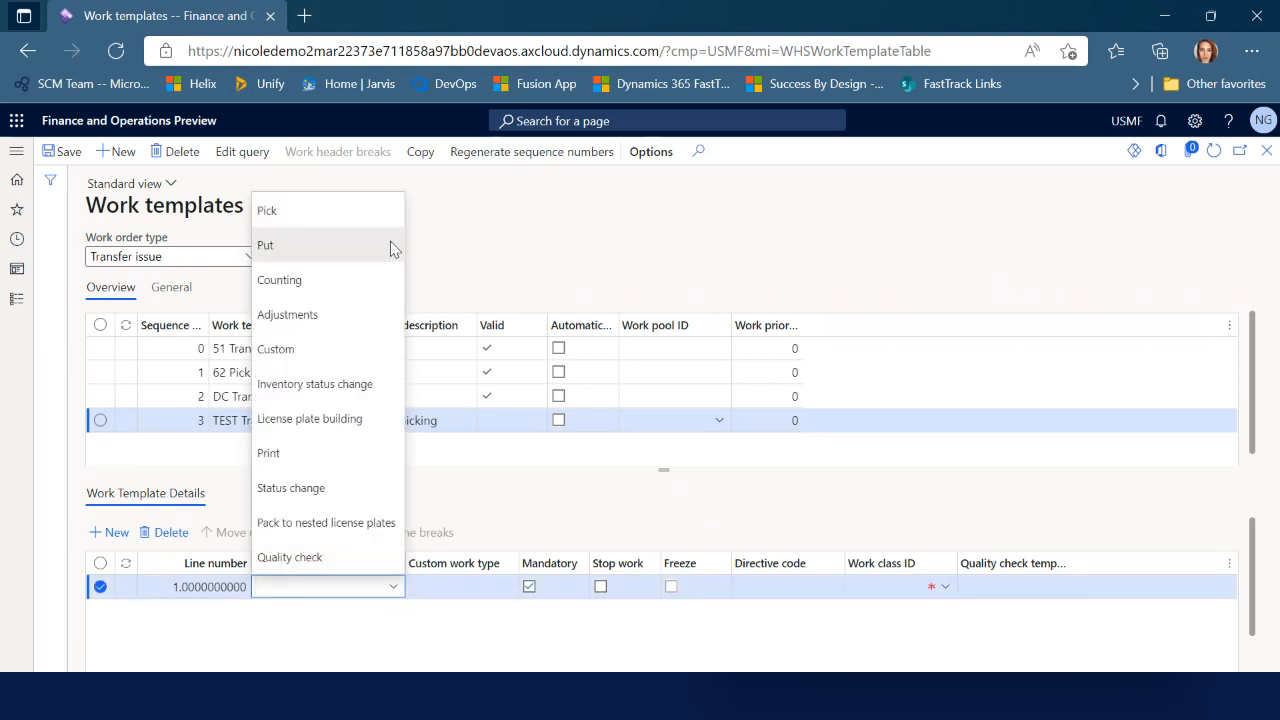
left_click(391, 212)
left_click(940, 587)
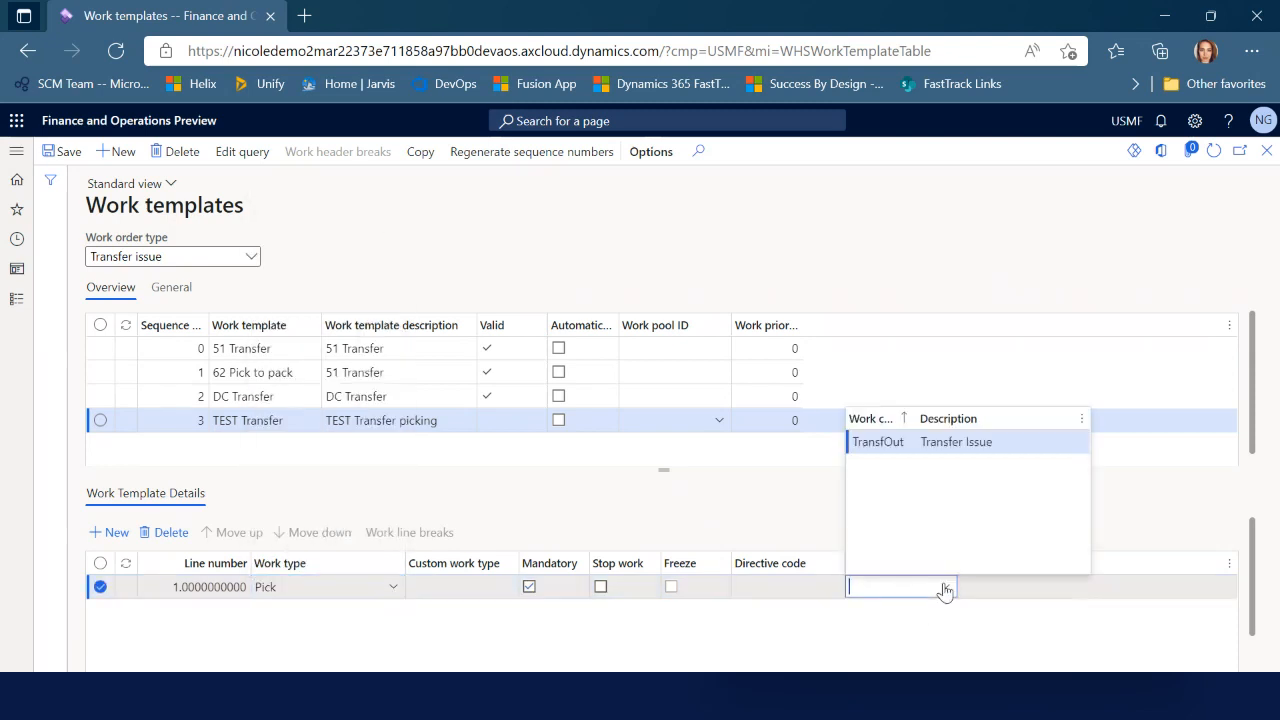
left_click(890, 441)
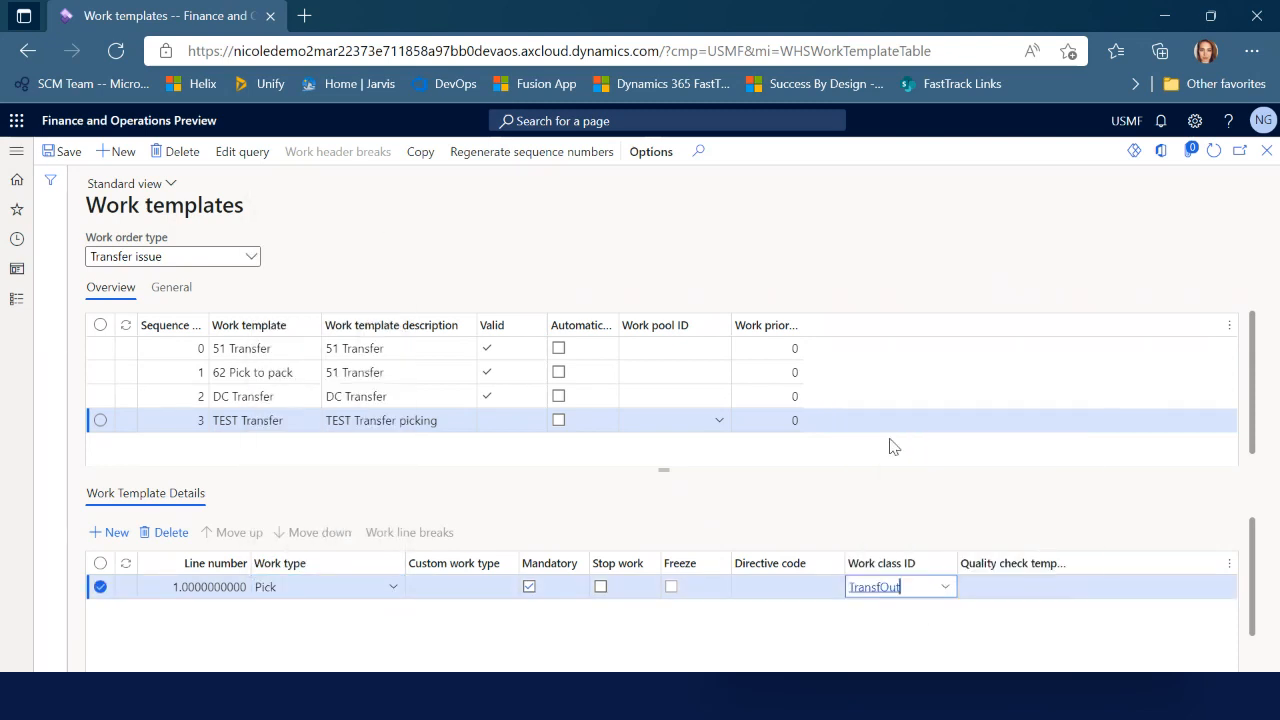
left_click(110, 532)
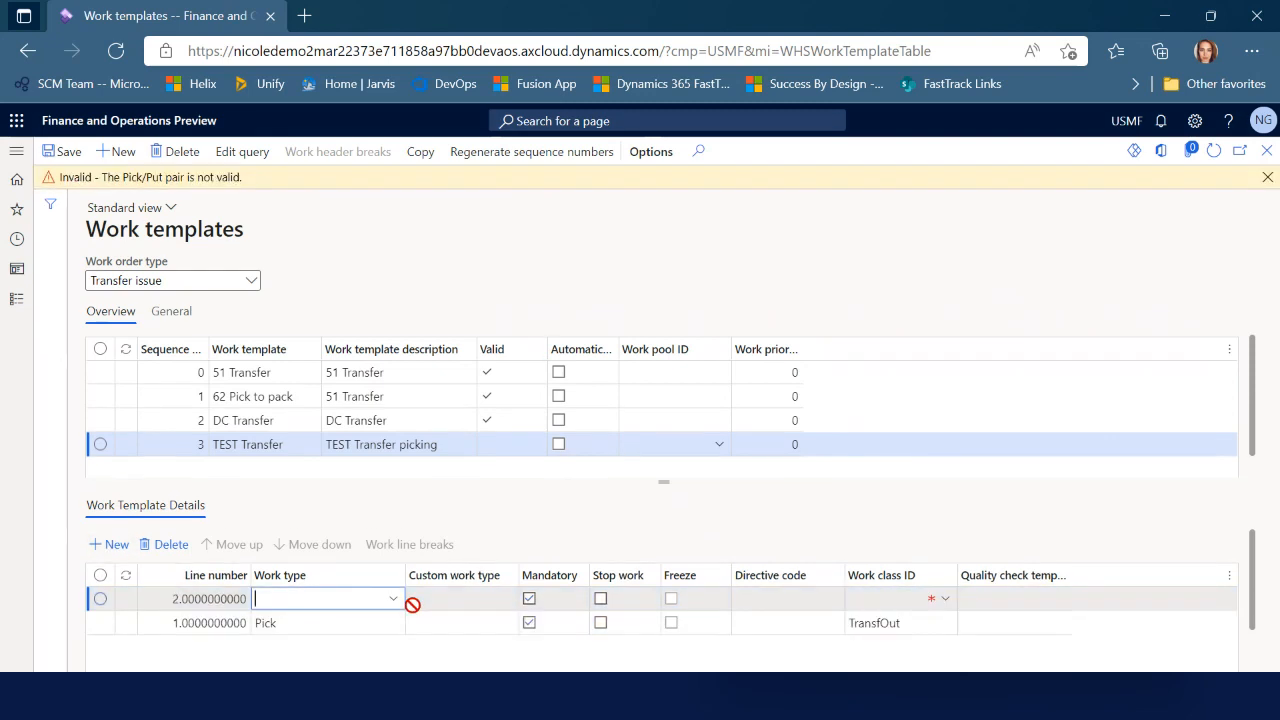
left_click(393, 598)
left_click(371, 255)
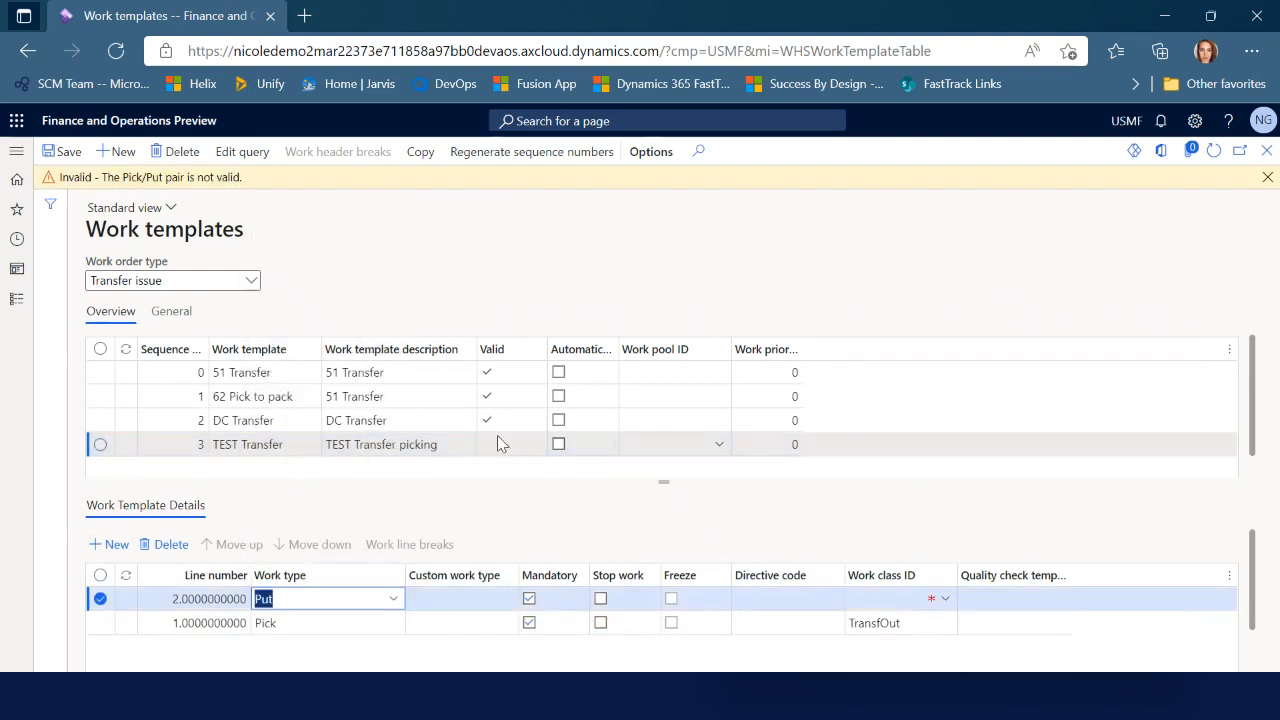
left_click(945, 598)
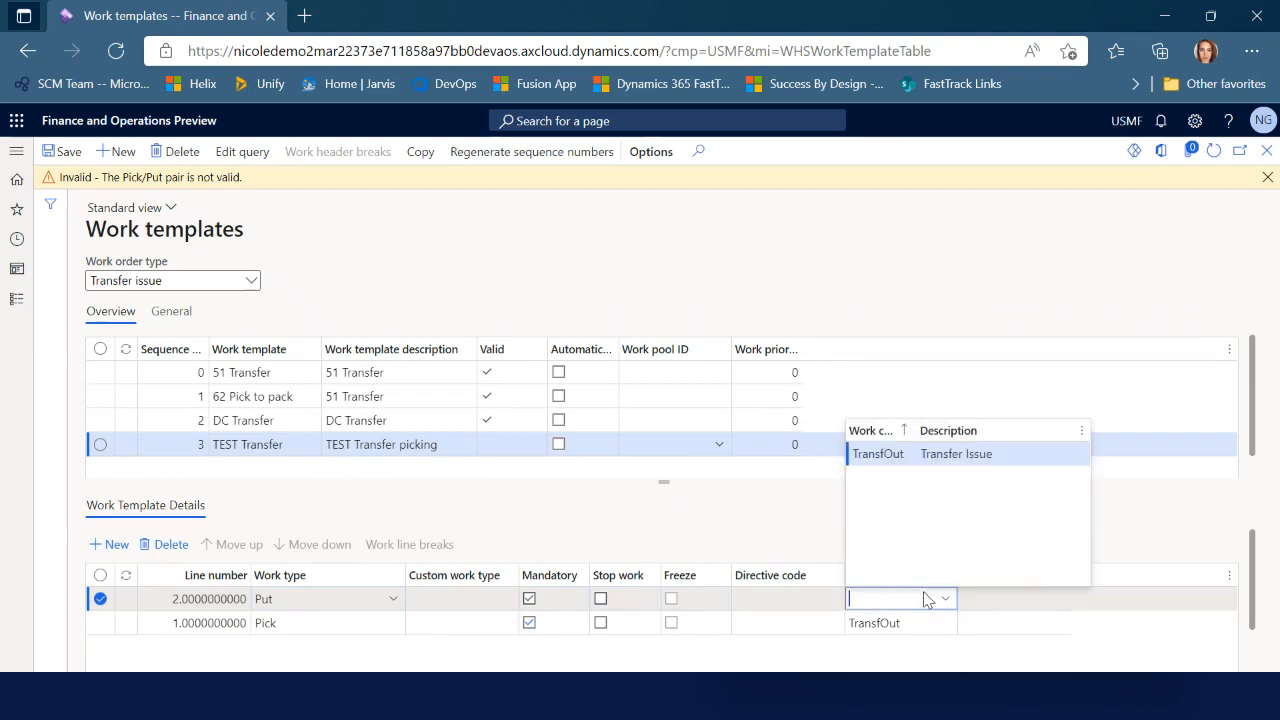
left_click(874, 458)
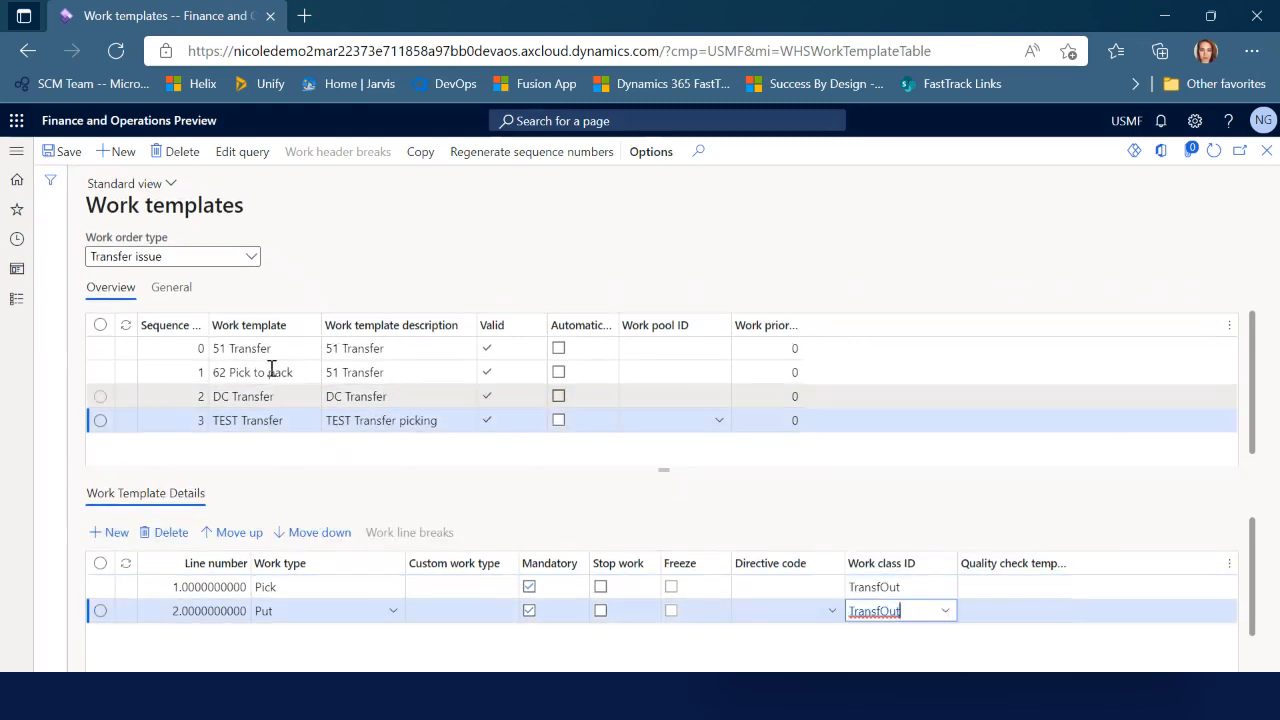
left_click(1255, 145)
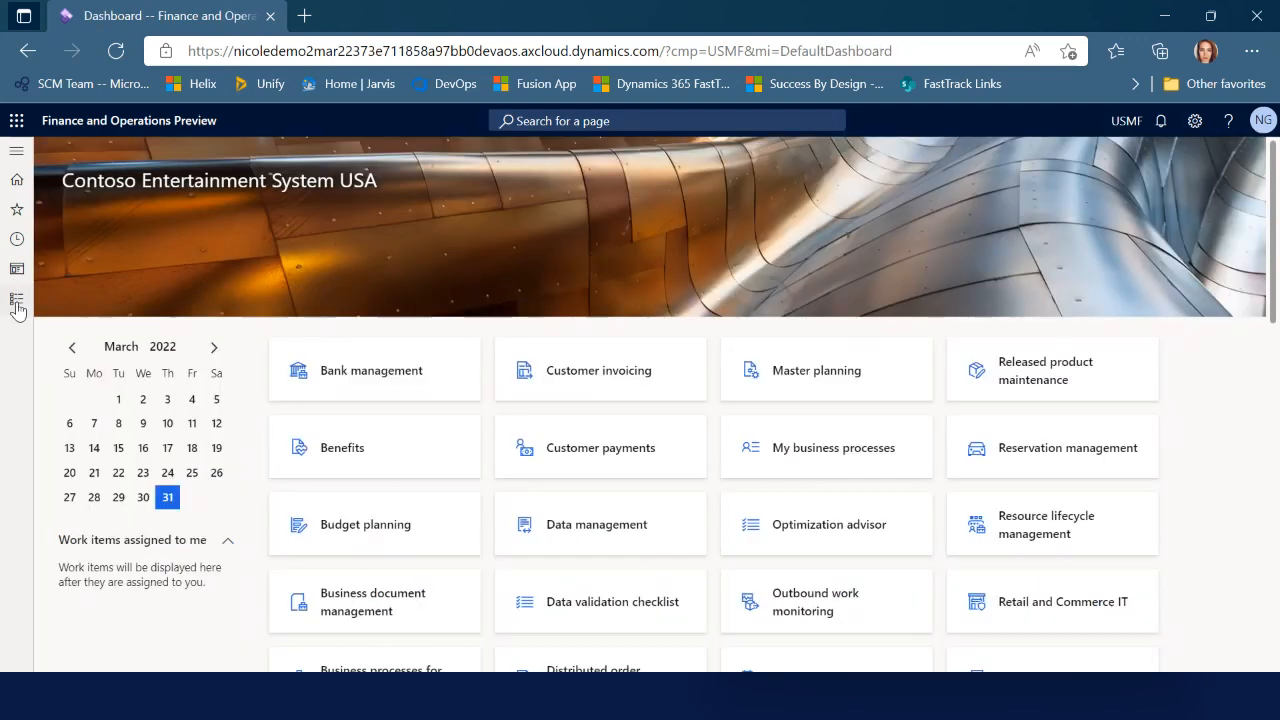
left_click(17, 299)
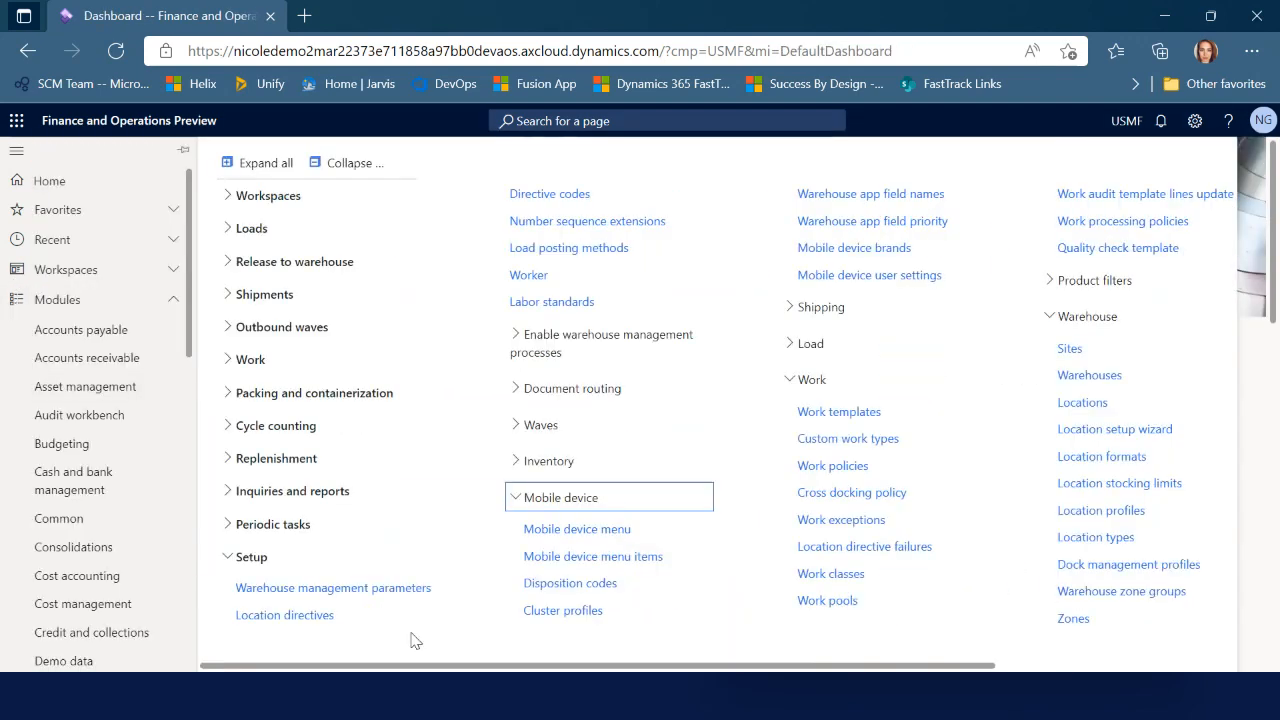
Create Transfer issue location directive TEST TO Pick for Pick work in warehouse TEST and save
left_click(343, 634)
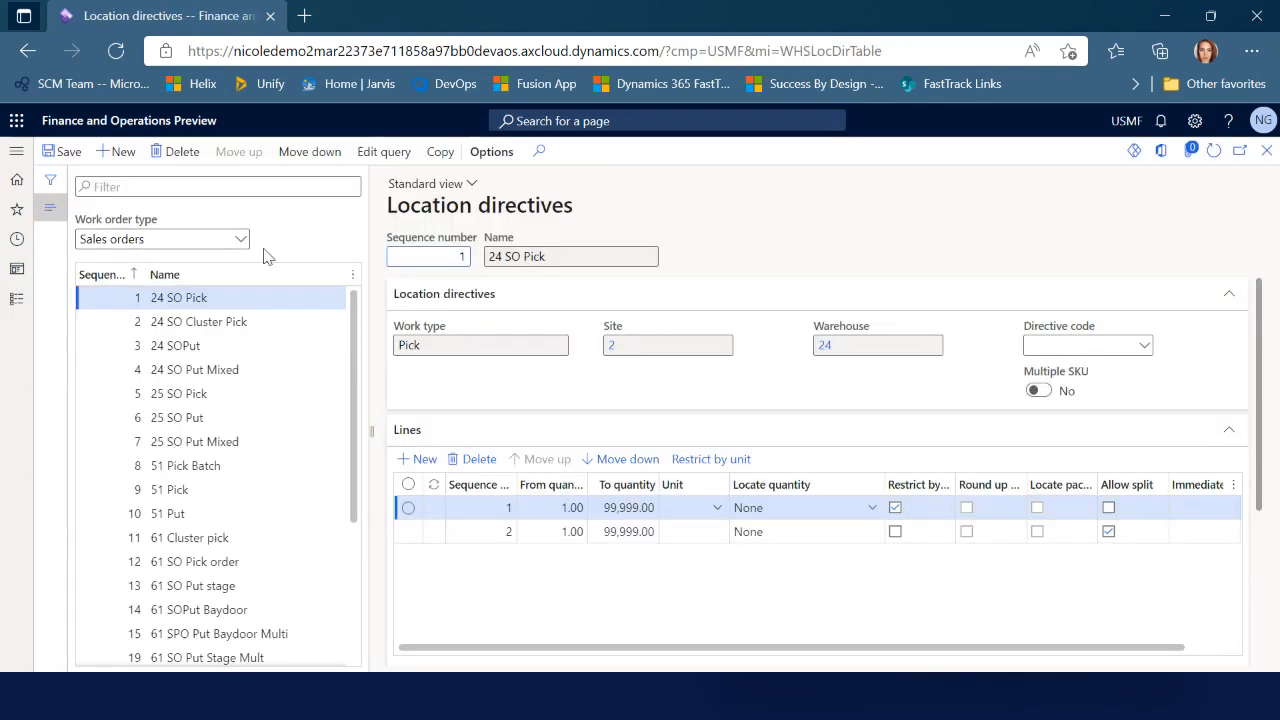
left_click(240, 241)
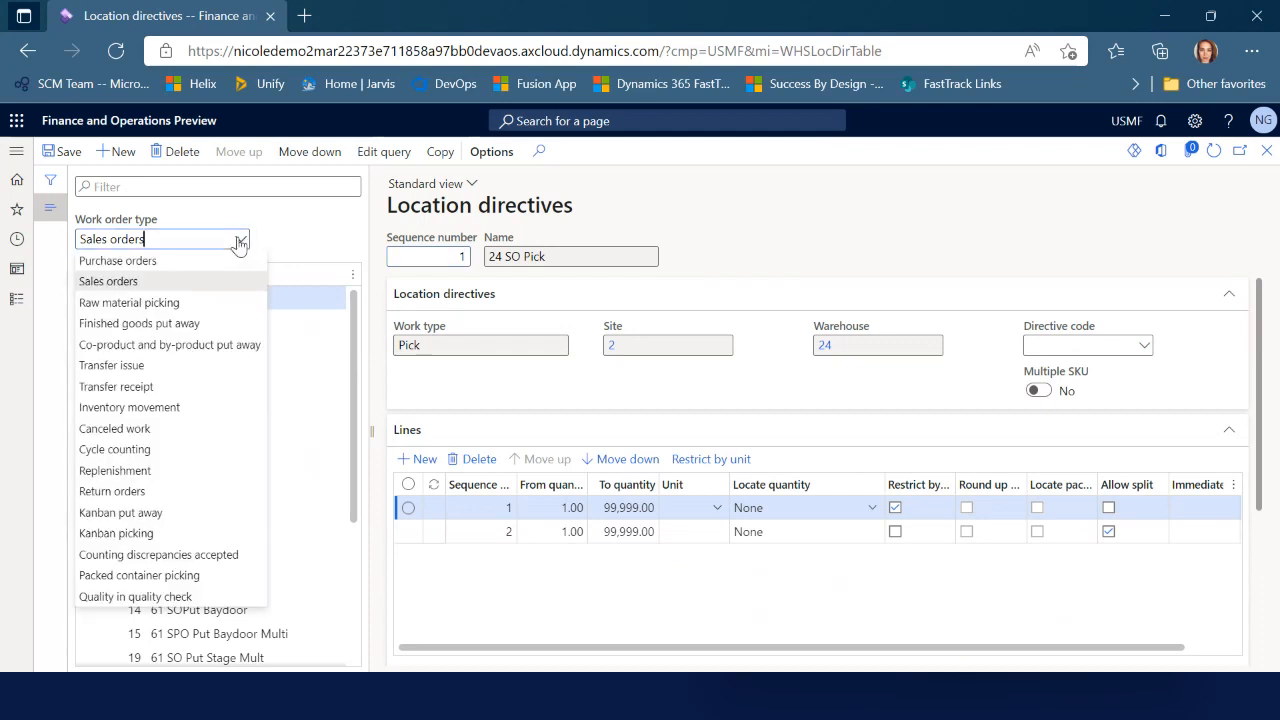
left_click(180, 367)
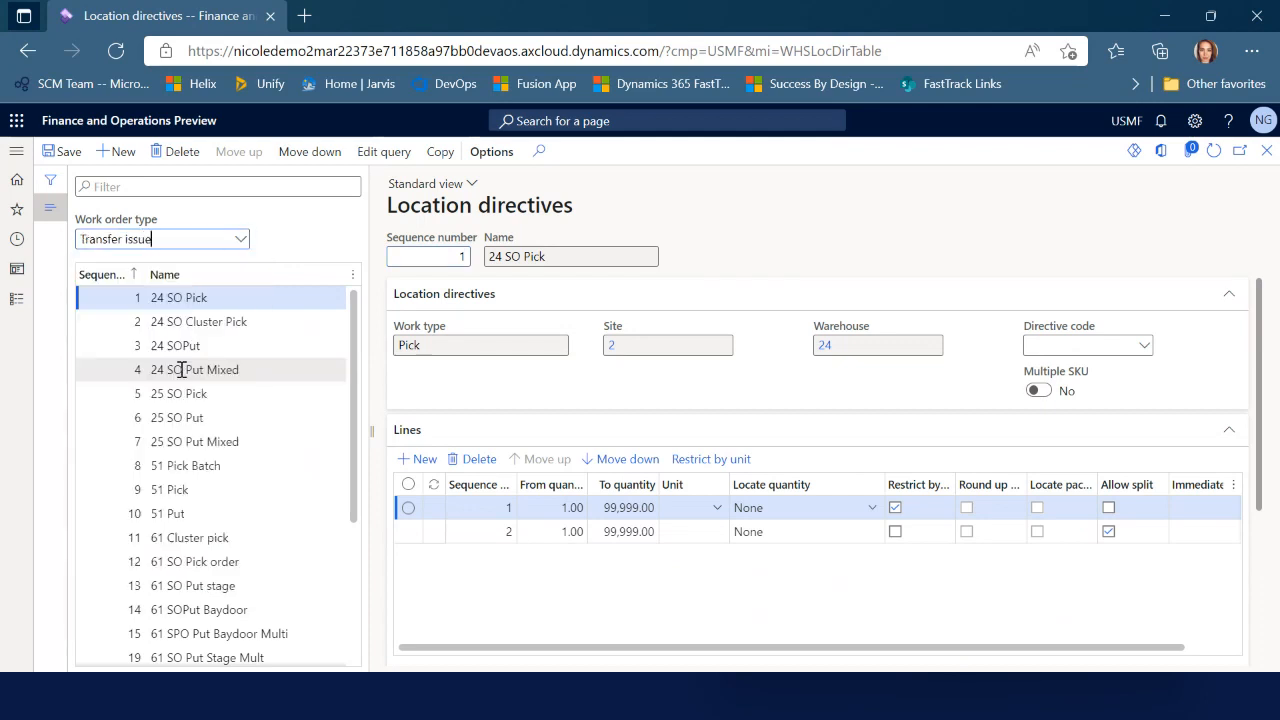
left_click(123, 152)
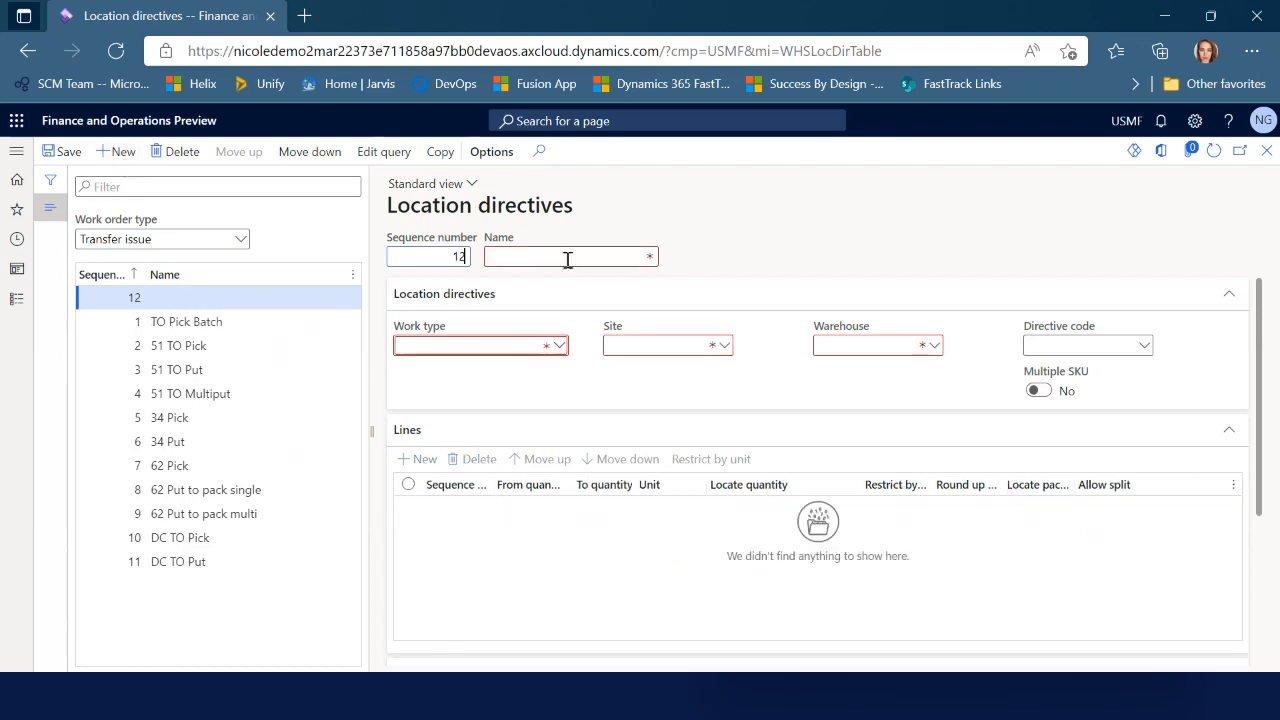
left_click(577, 258)
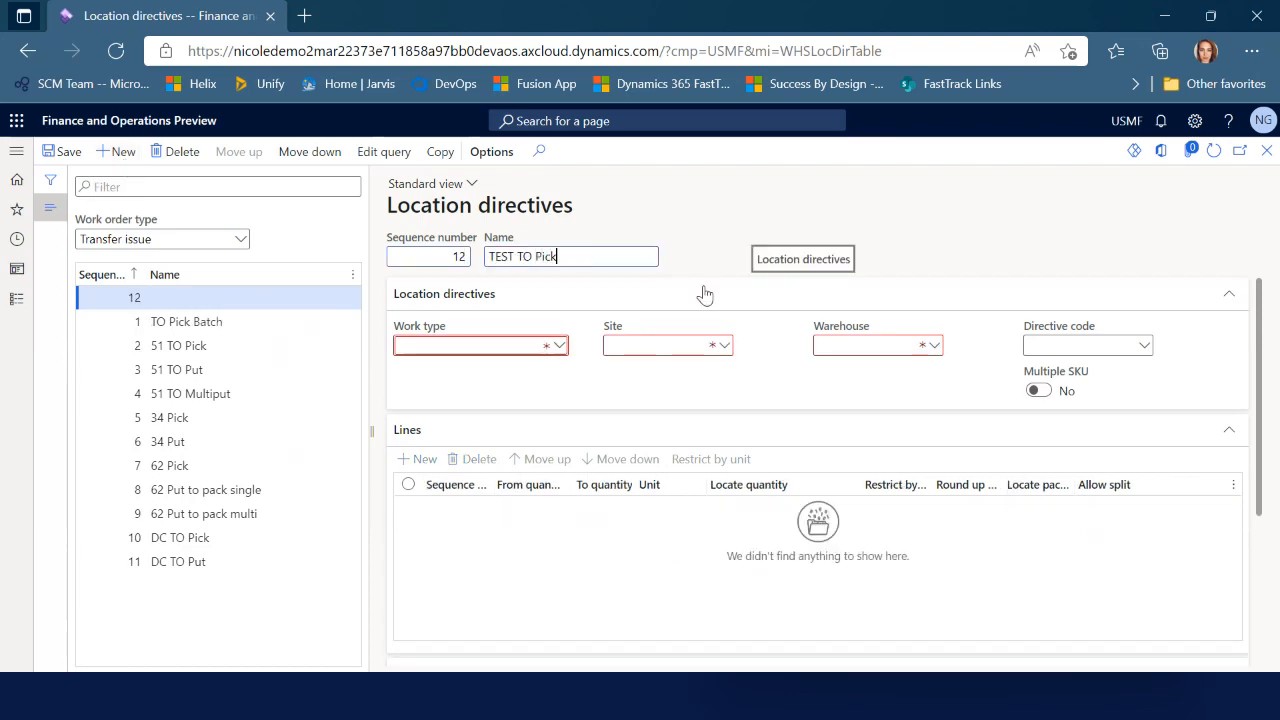
left_click(558, 346)
left_click(550, 366)
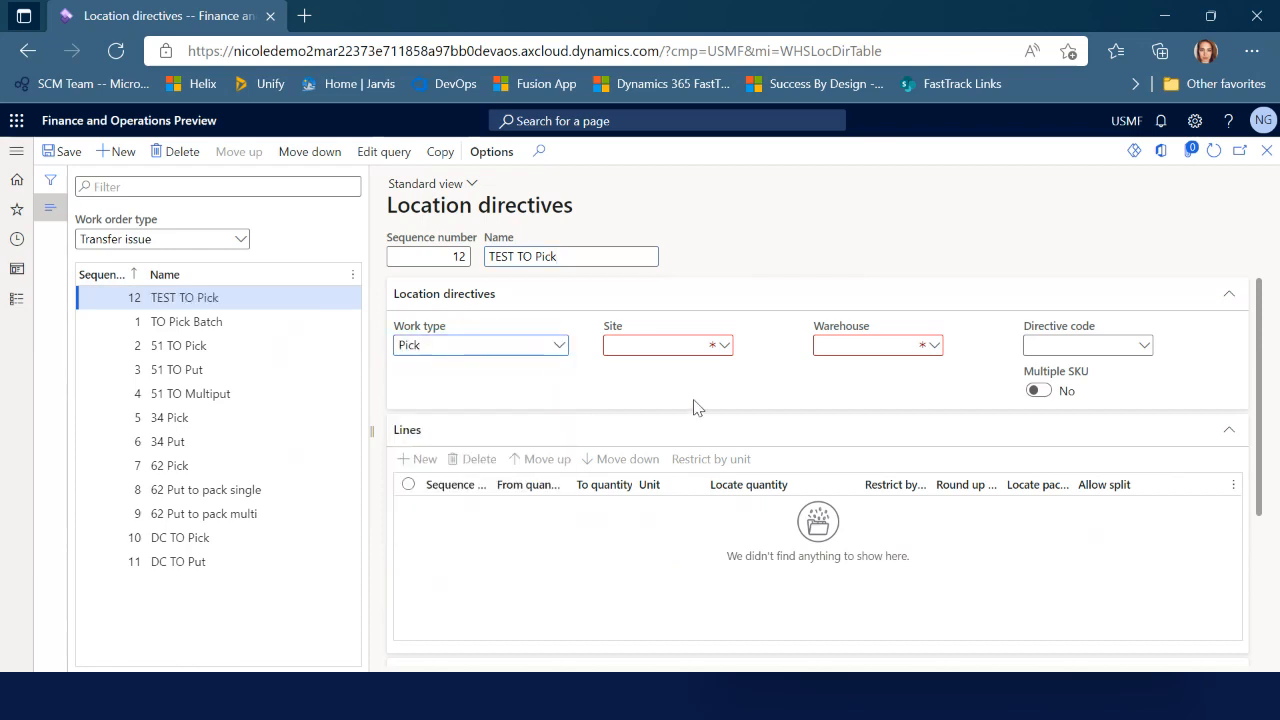
left_click(869, 351)
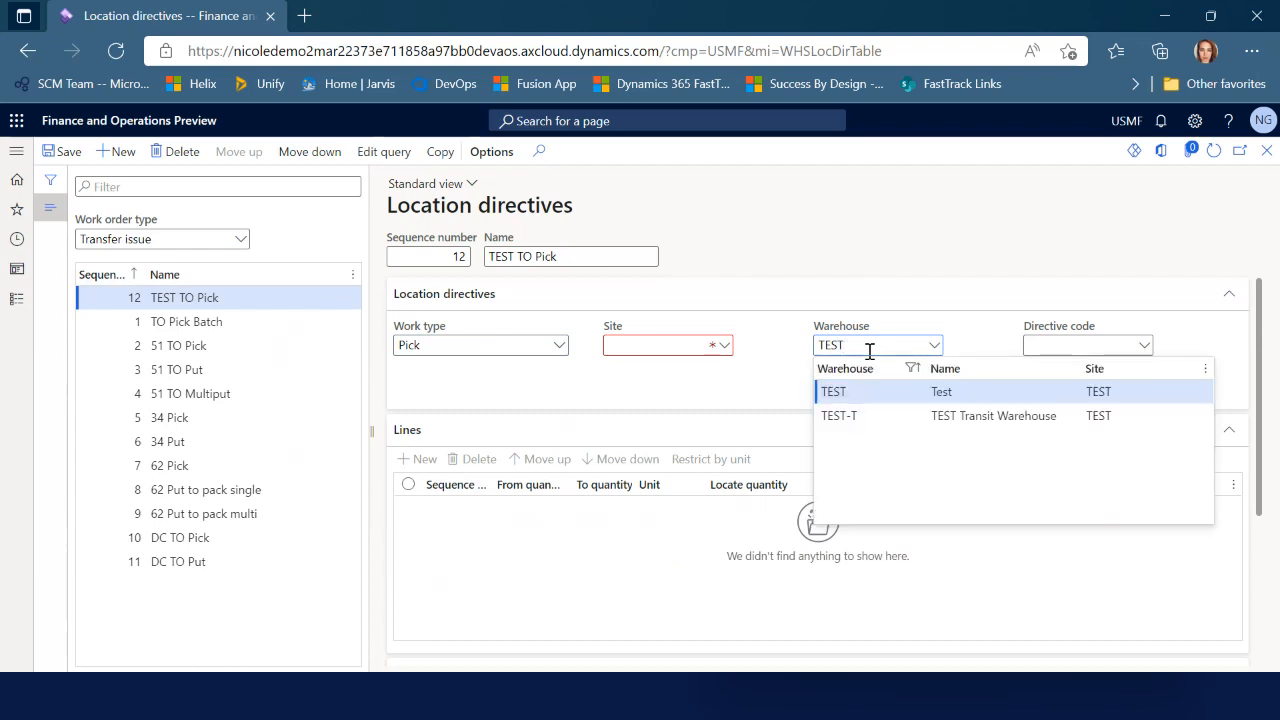
key("Return")
key("ctrl+s")
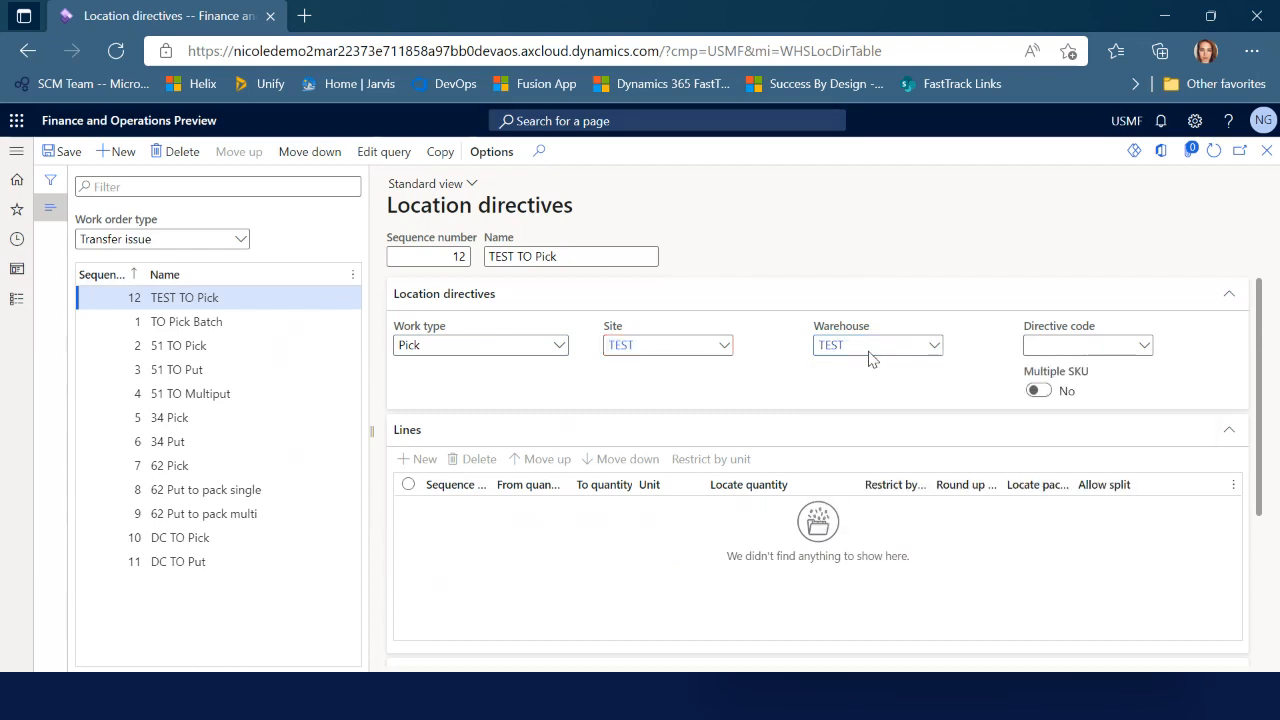
Add a directive line for quantities 1 to 9,999,999 and an action 'Pick from any location'
left_click(425, 461)
key("Tab")
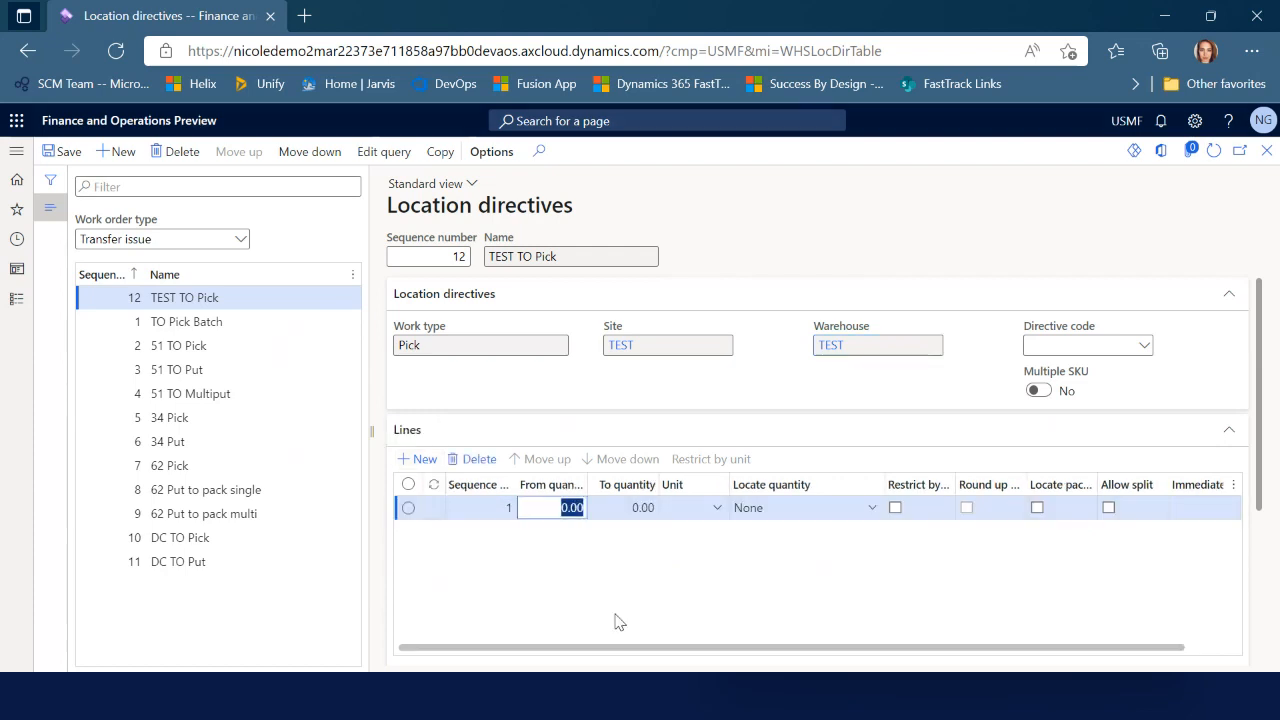
type("1")
key("Tab")
type("9")
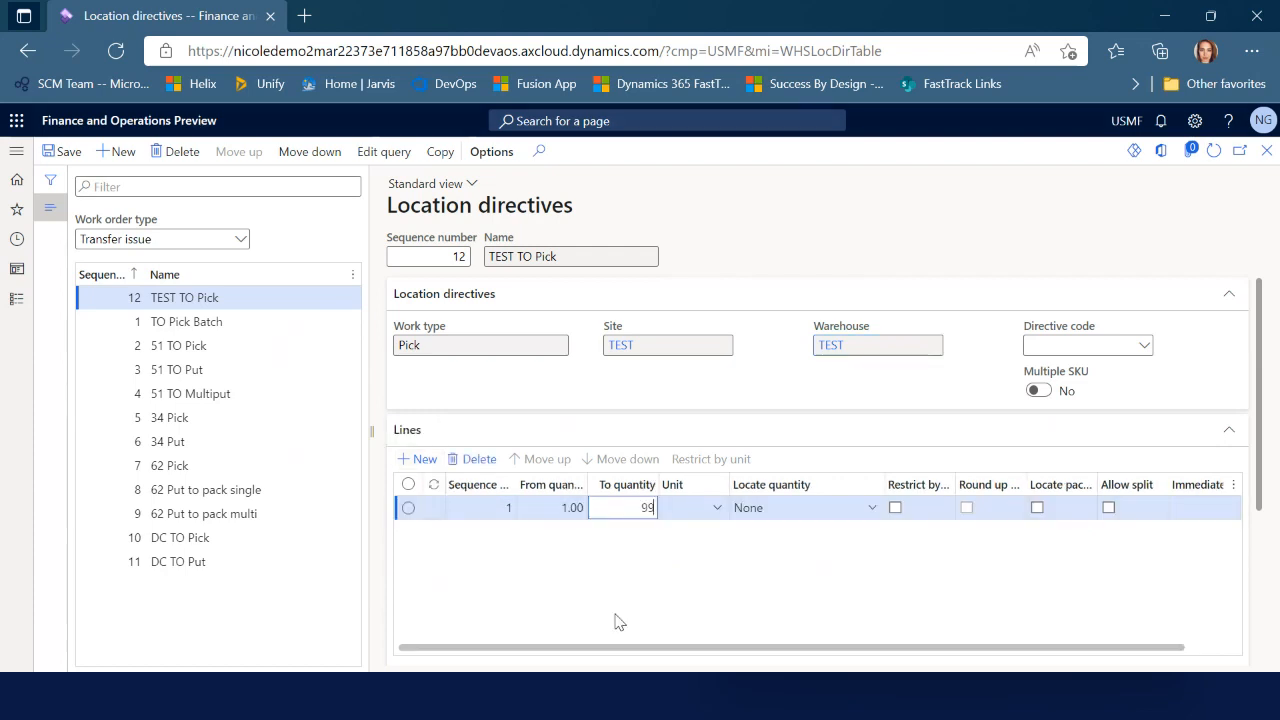
type(",999,9999")
key("Tab")
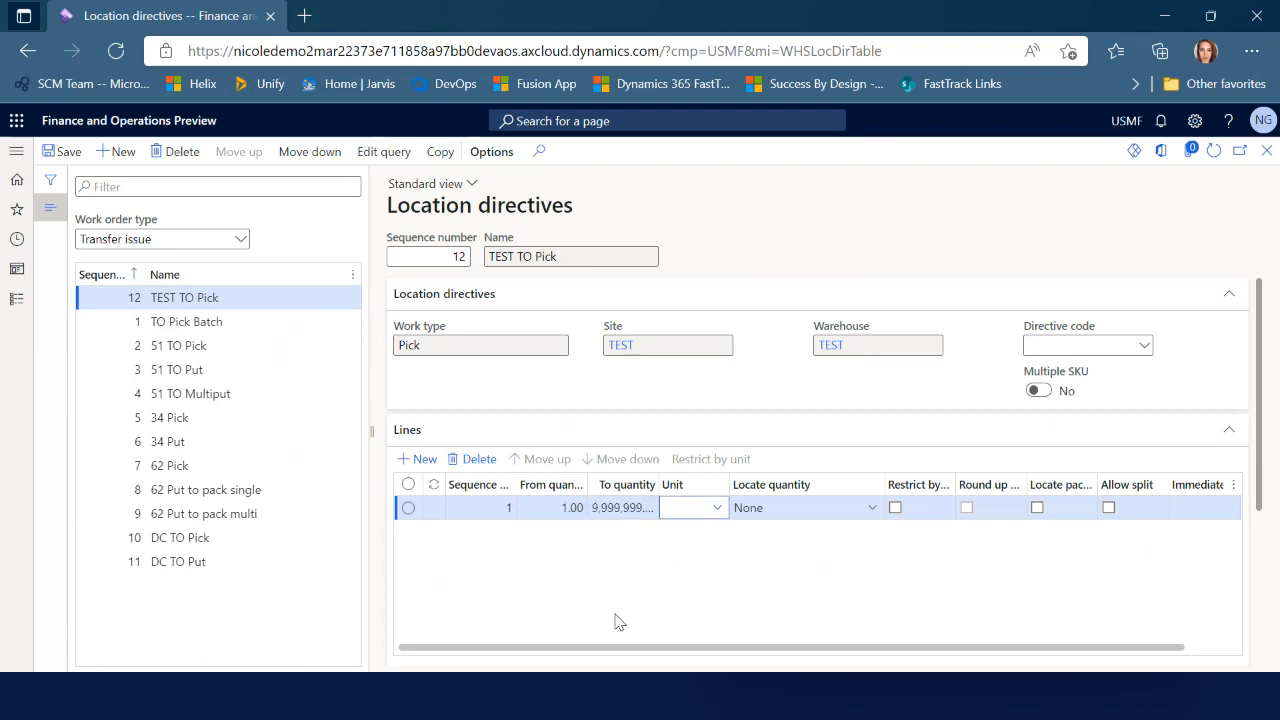
scroll(652, 603, "down", 5)
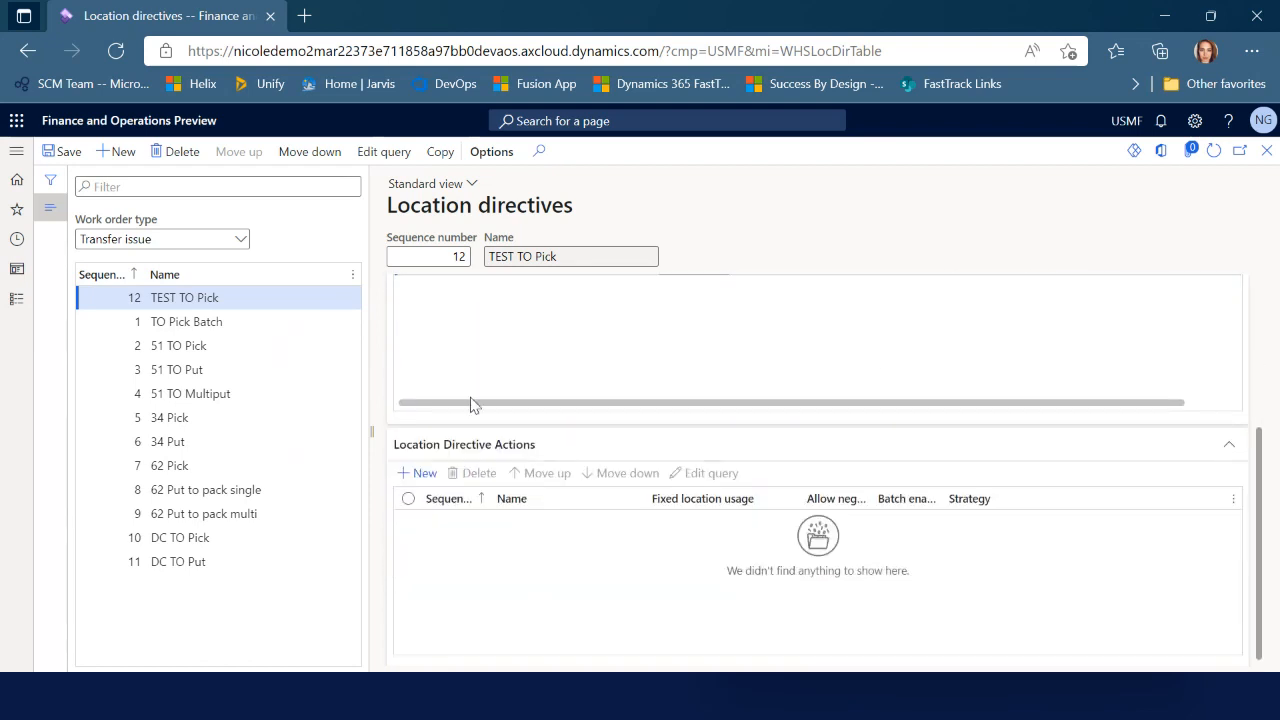
left_click(416, 473)
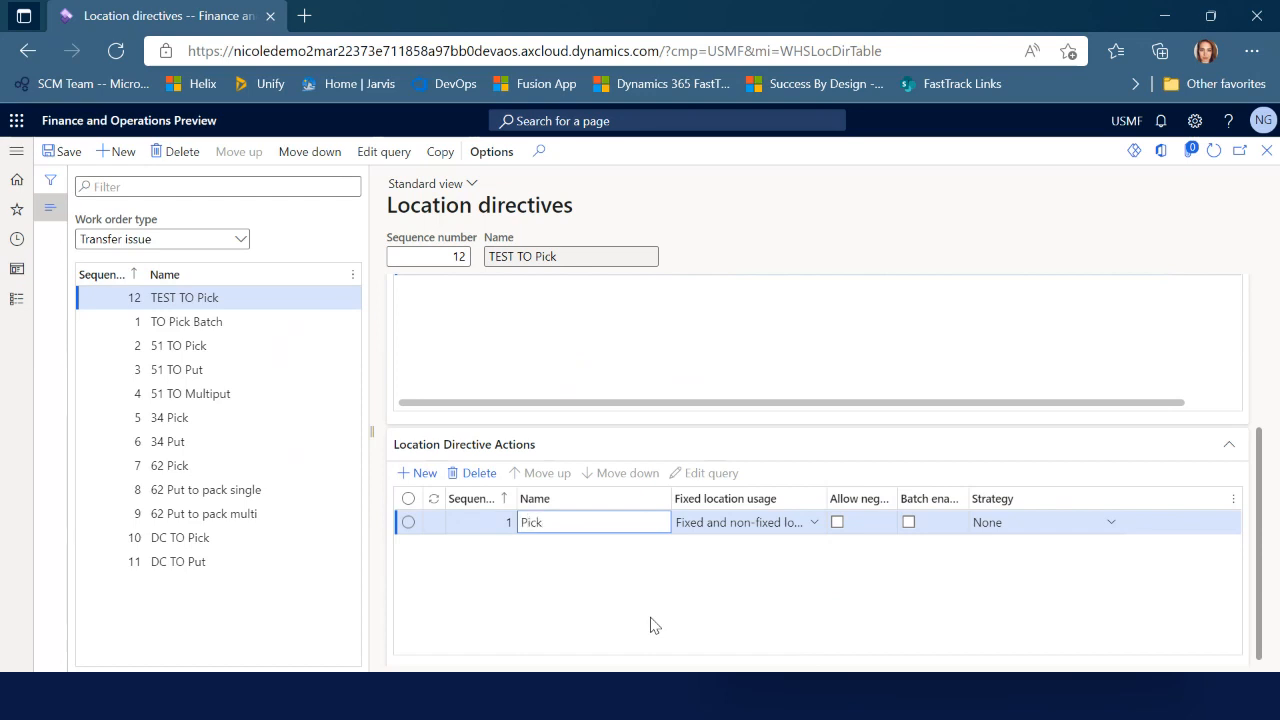
type("Pick from any location")
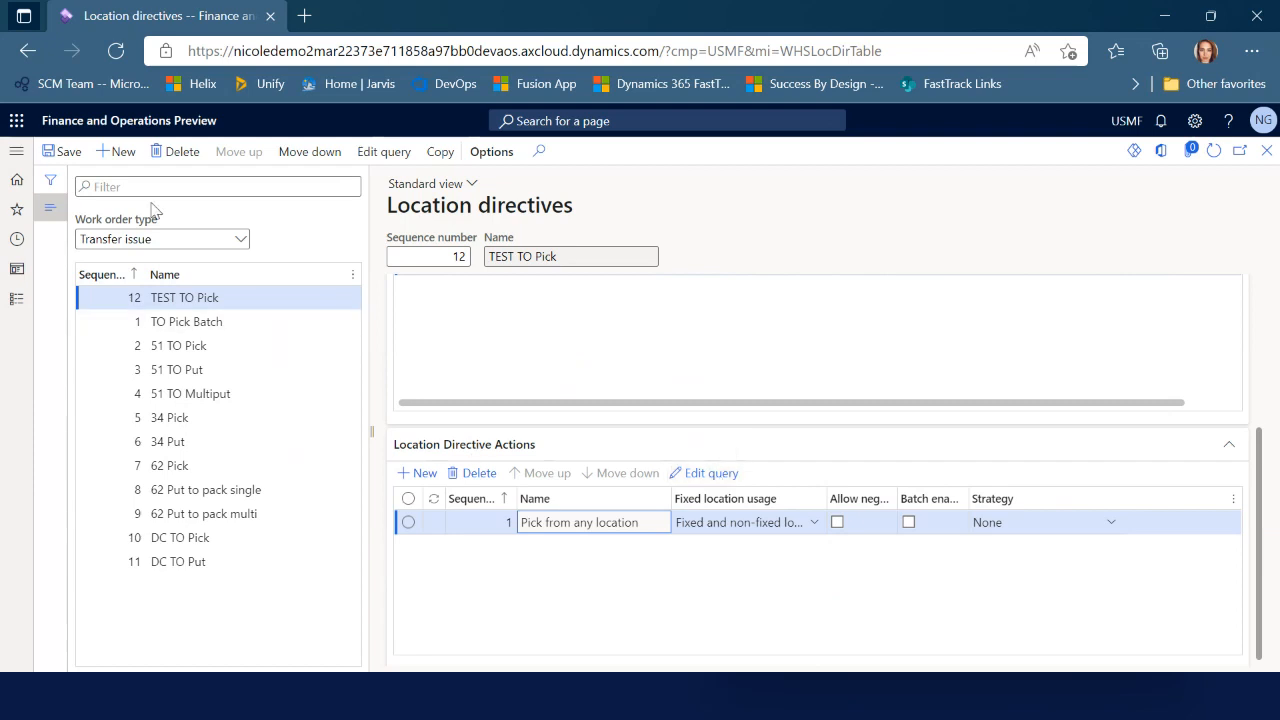
left_click(115, 152)
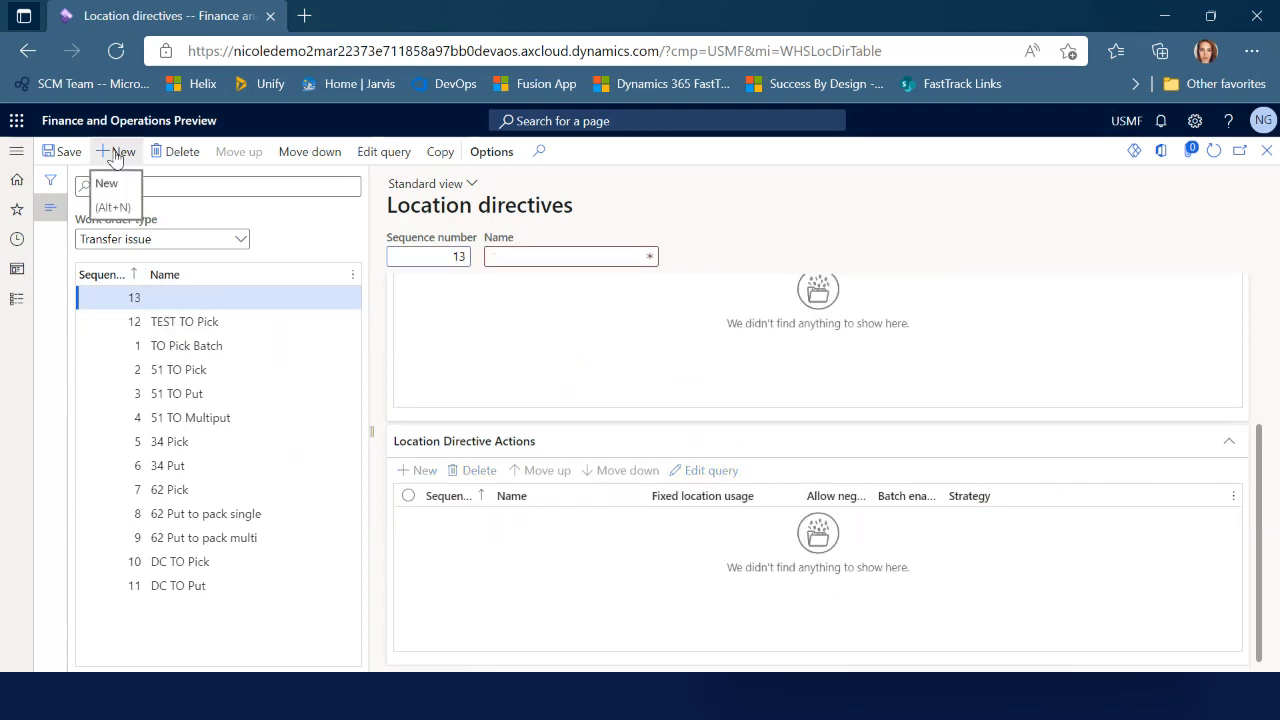
Create and save the TEST TO Put location directive for Put work in warehouse TEST
type("TEST TO P")
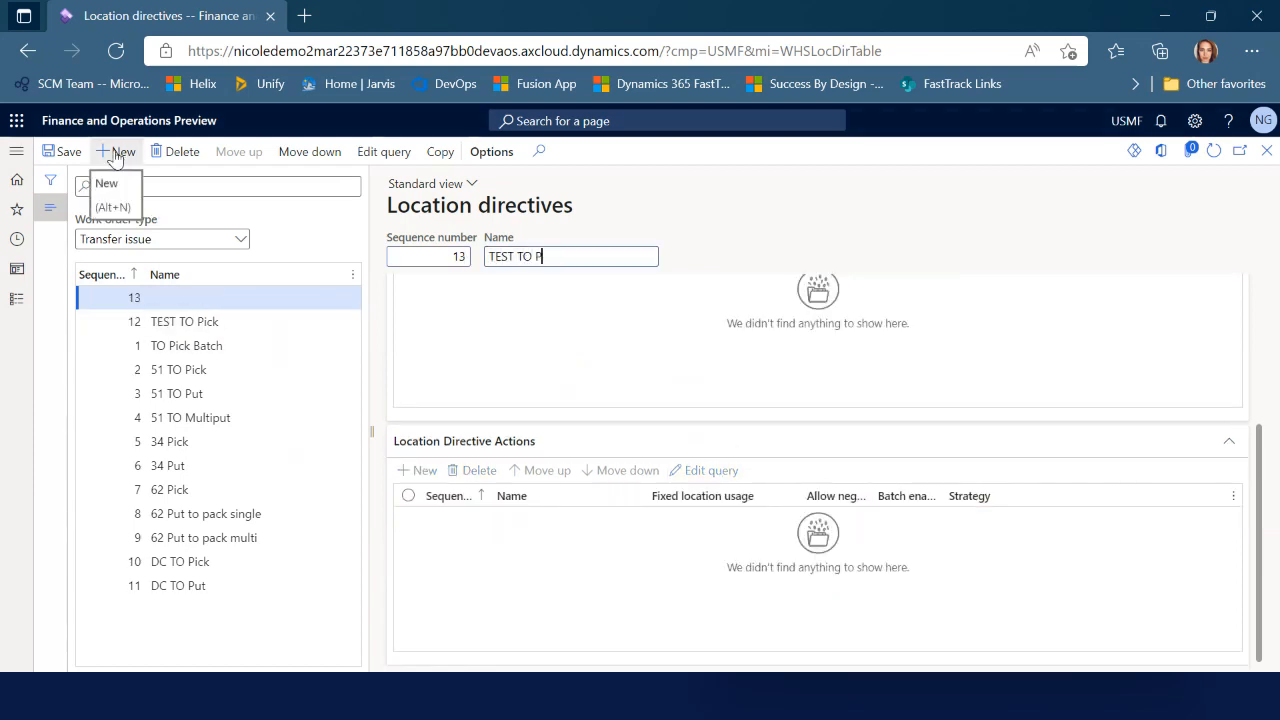
type("ut")
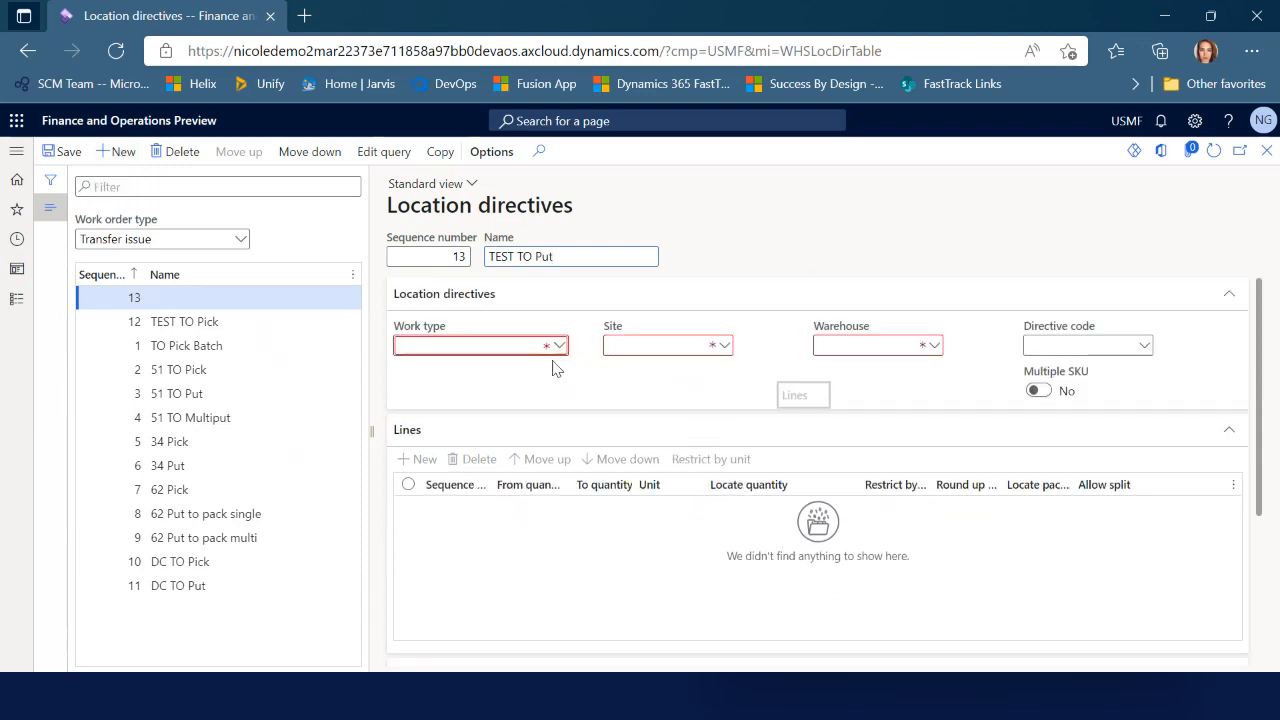
left_click(557, 344)
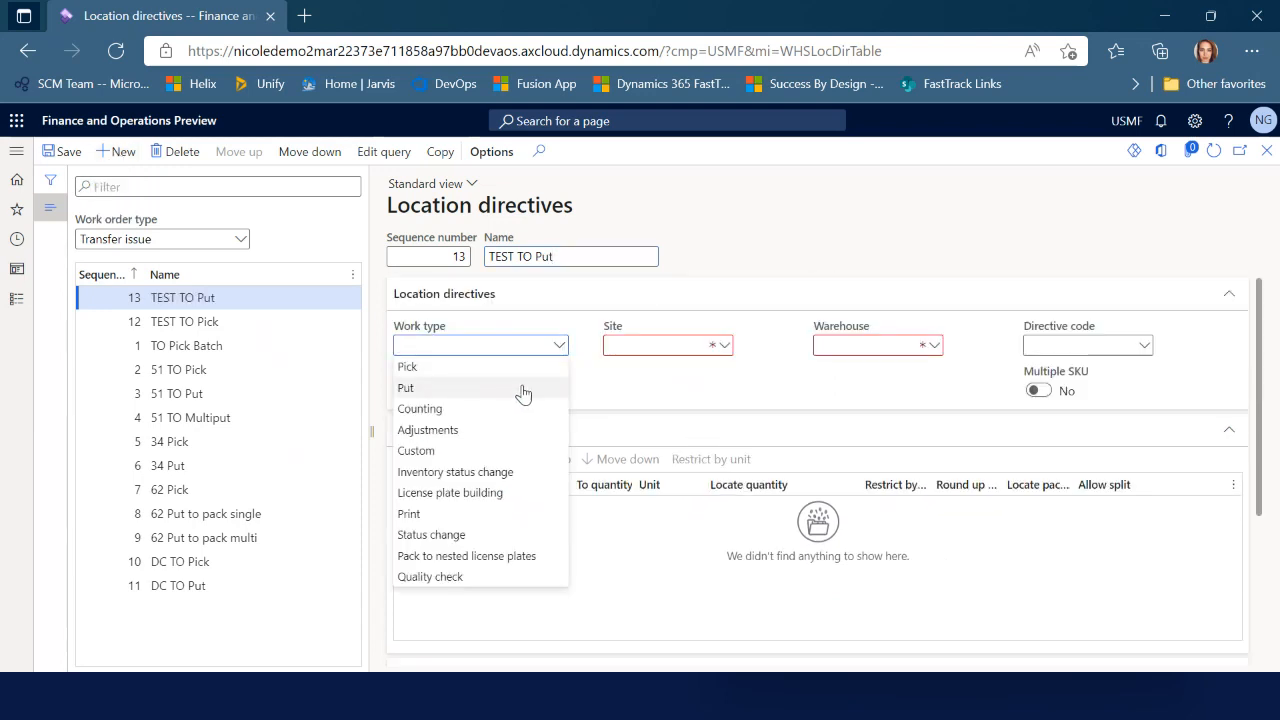
left_click(524, 388)
left_click(866, 346)
type("TEST")
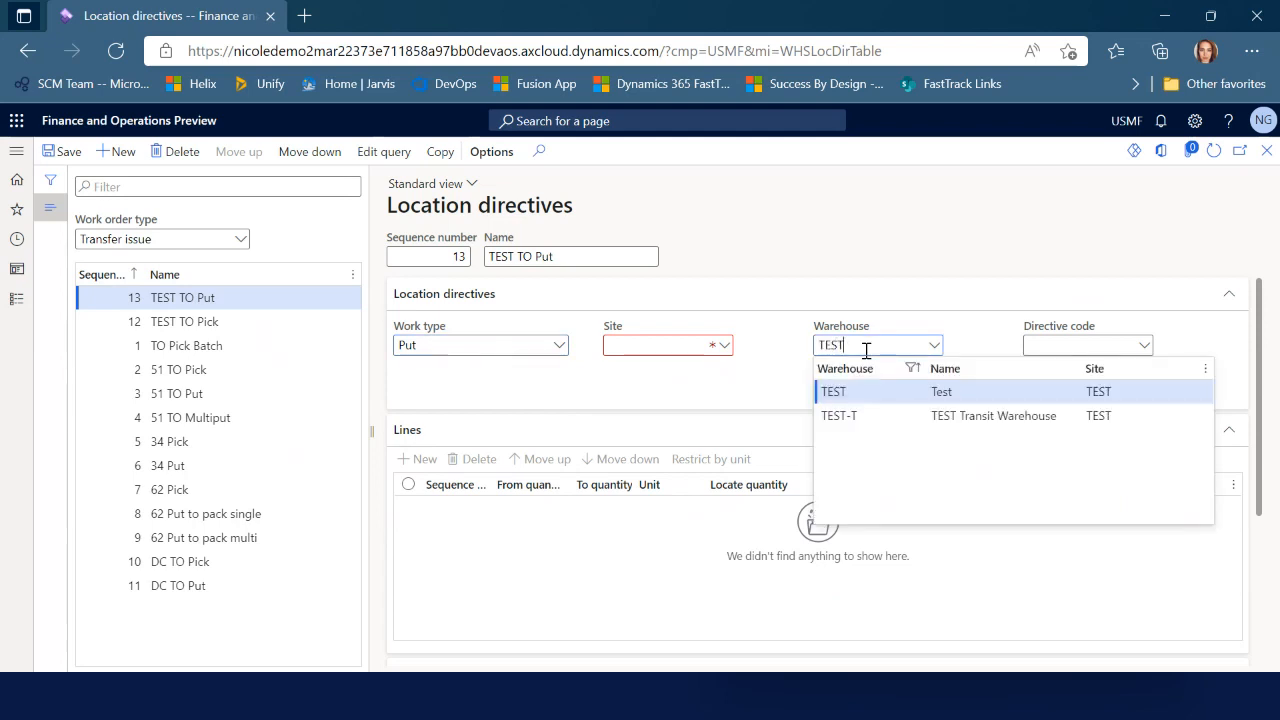
key("Return")
key("ctrl+s")
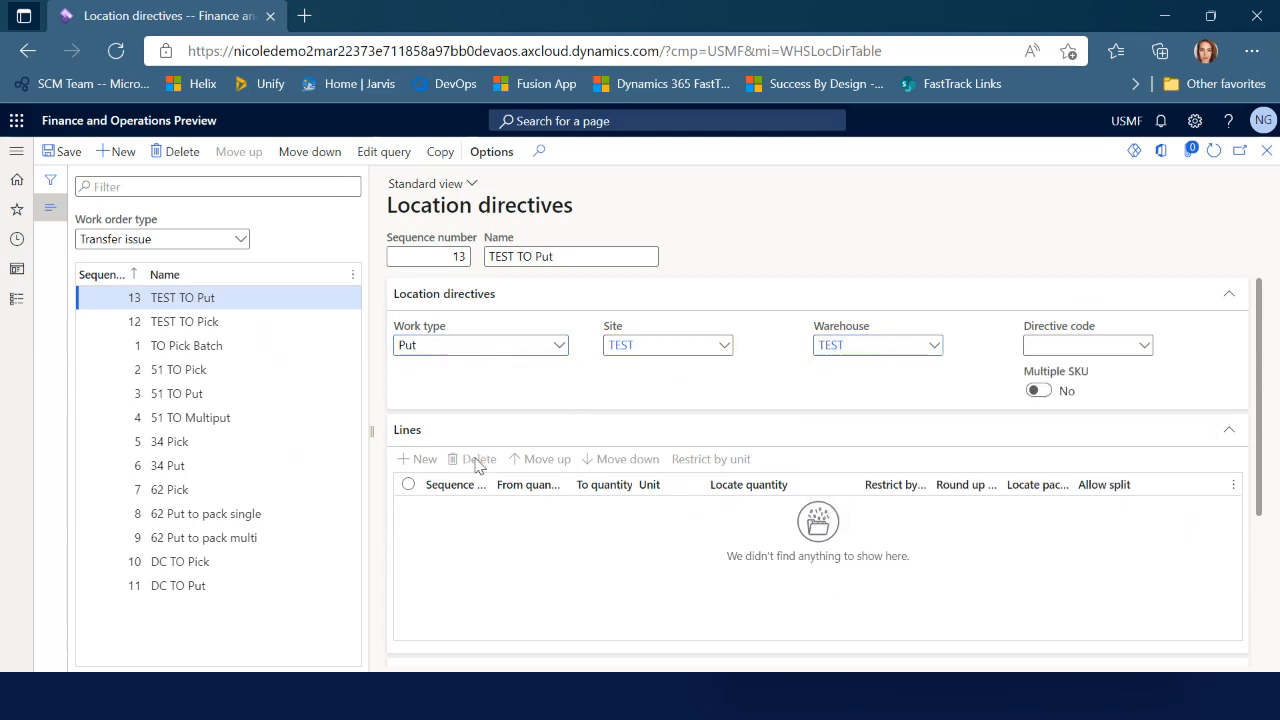
Add a directive line with quantity from 1 to 9,999,999
left_click(438, 464)
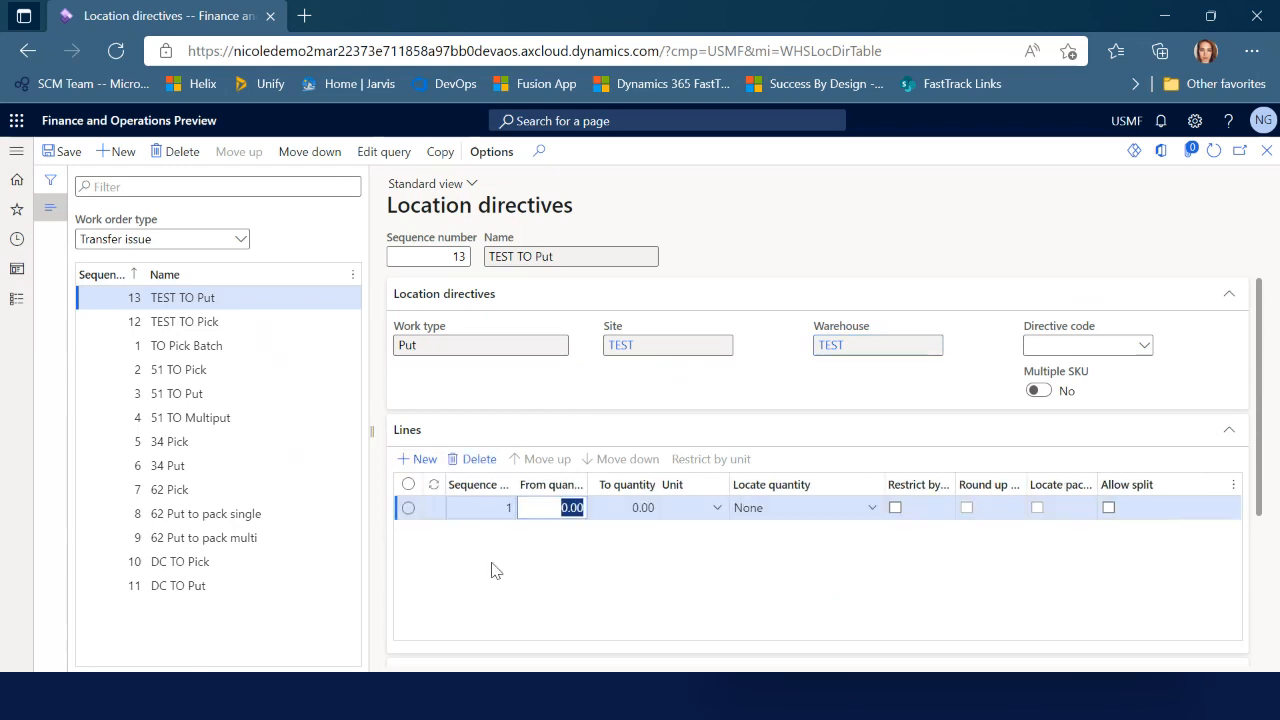
type("1")
key("Tab")
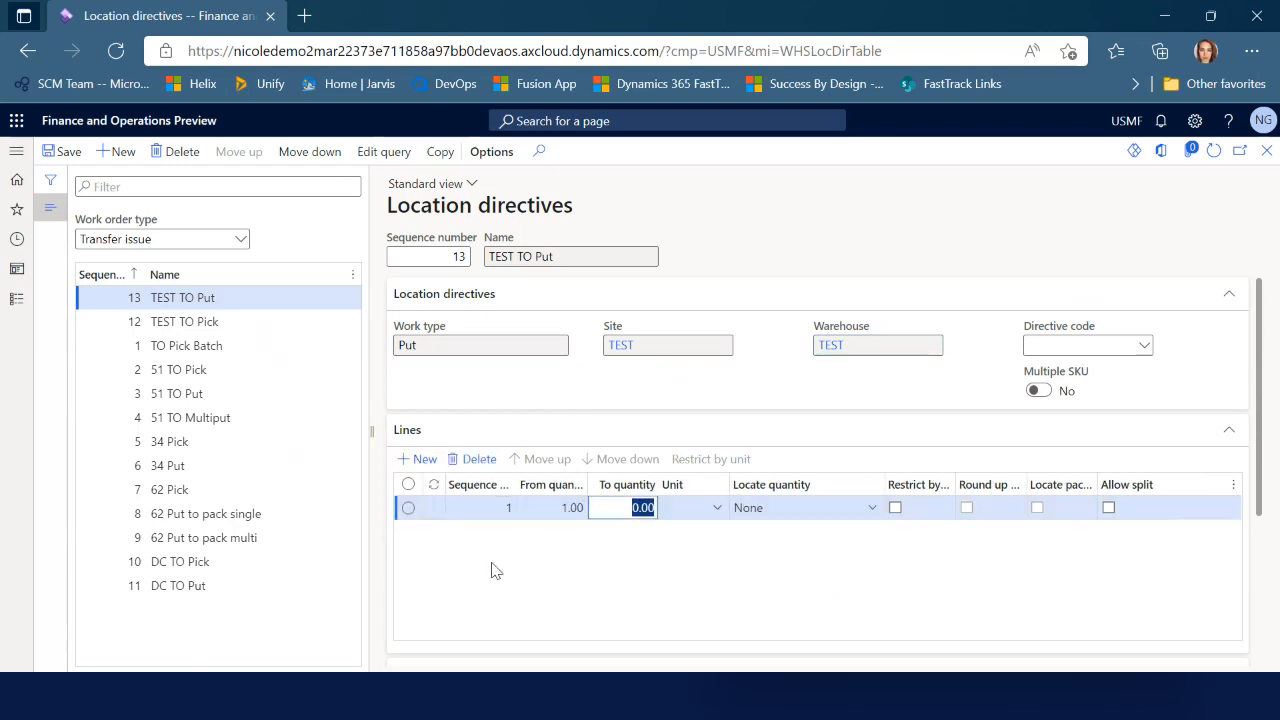
type("999,999....")
key("Tab")
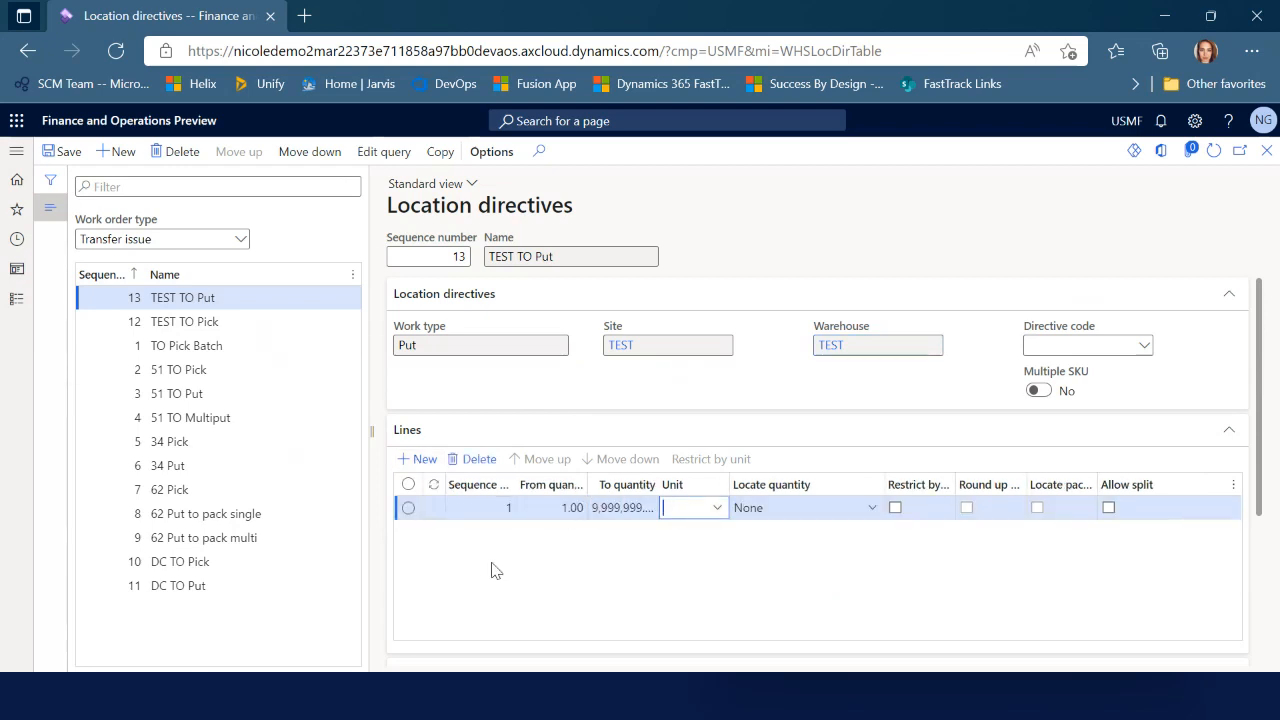
Add a directive action named 'Put to BAYDOOR'
scroll(520, 574, "down", 3)
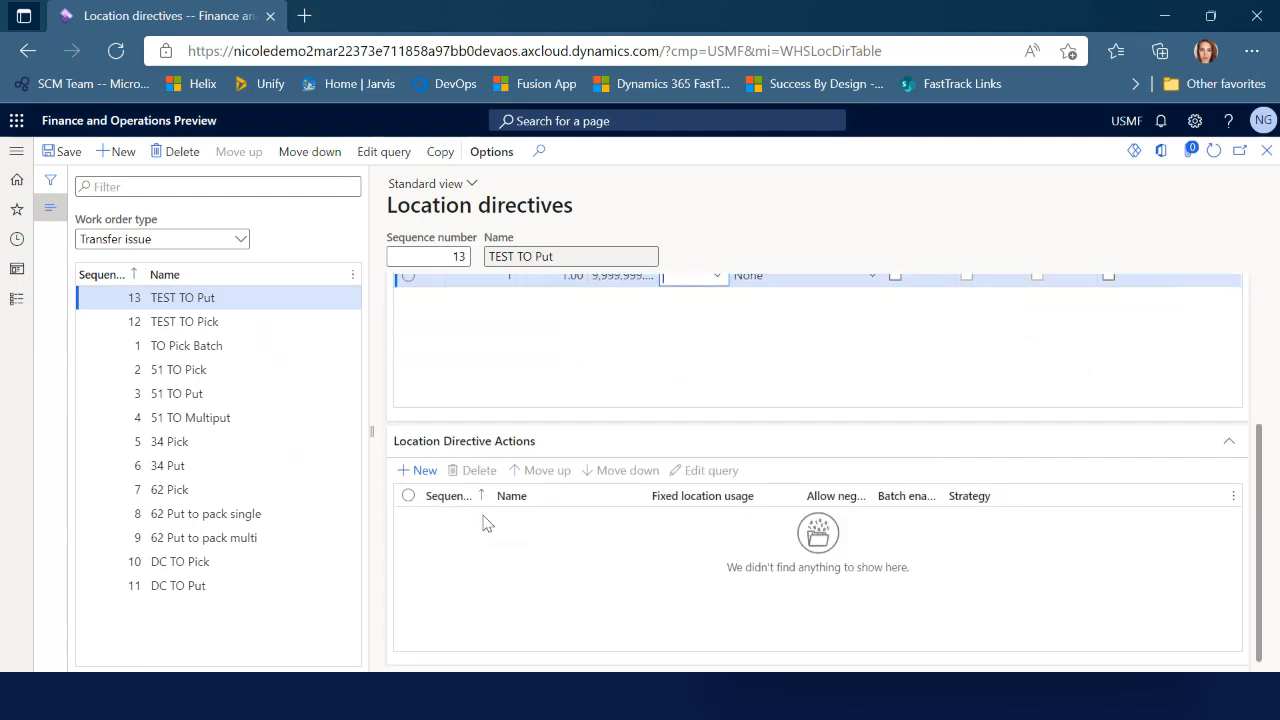
left_click(420, 470)
type("Put to BAYDOOR")
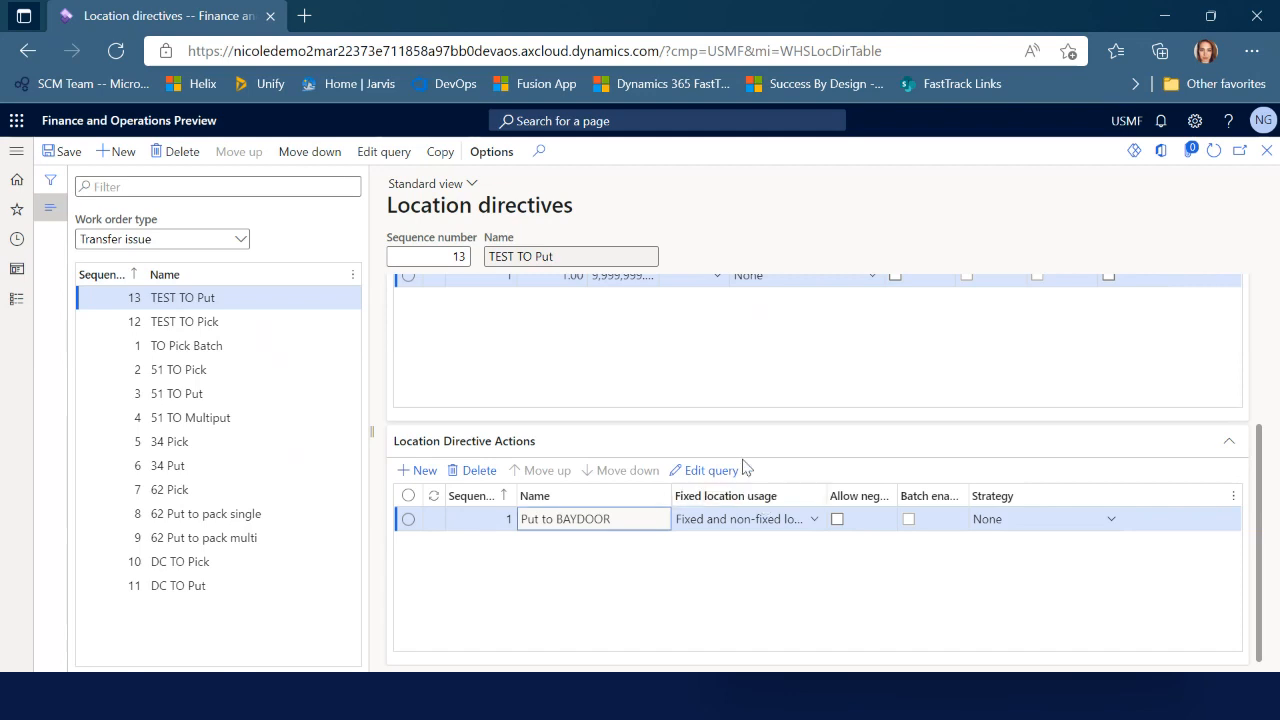
left_click(741, 470)
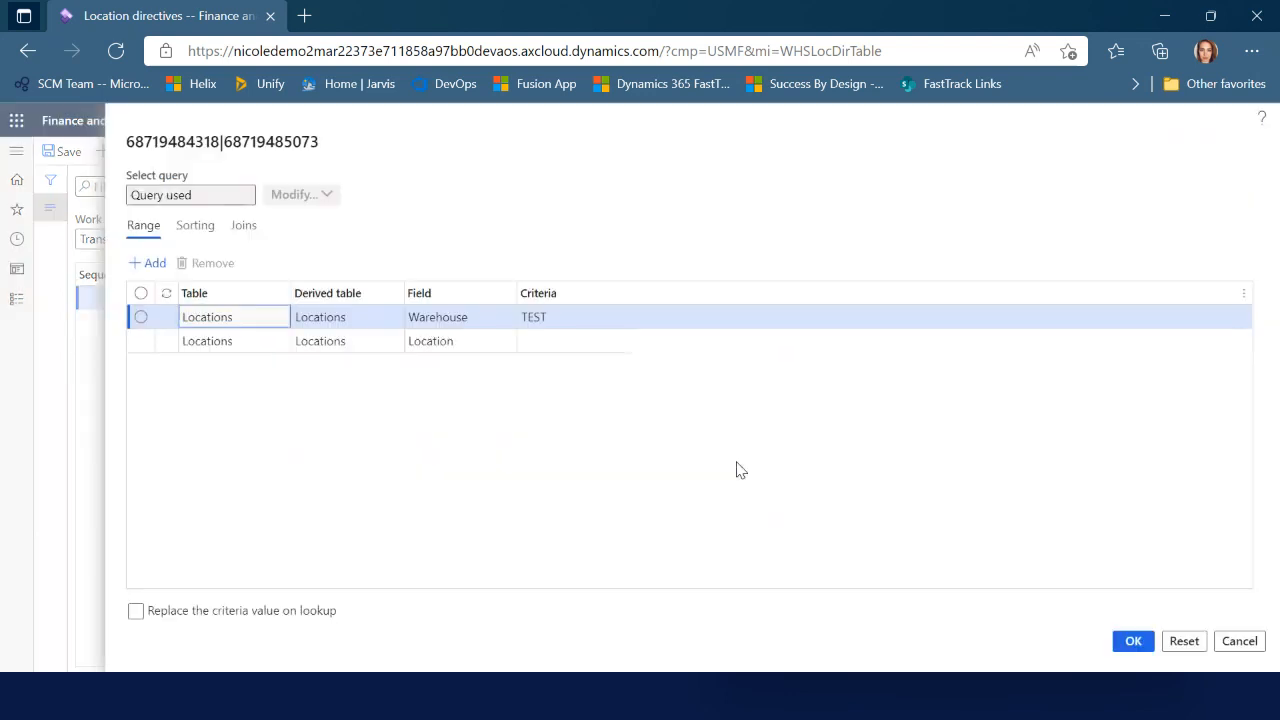
Limit the action's query to location BAYDOOR in warehouse TEST
left_click(563, 343)
left_click(619, 345)
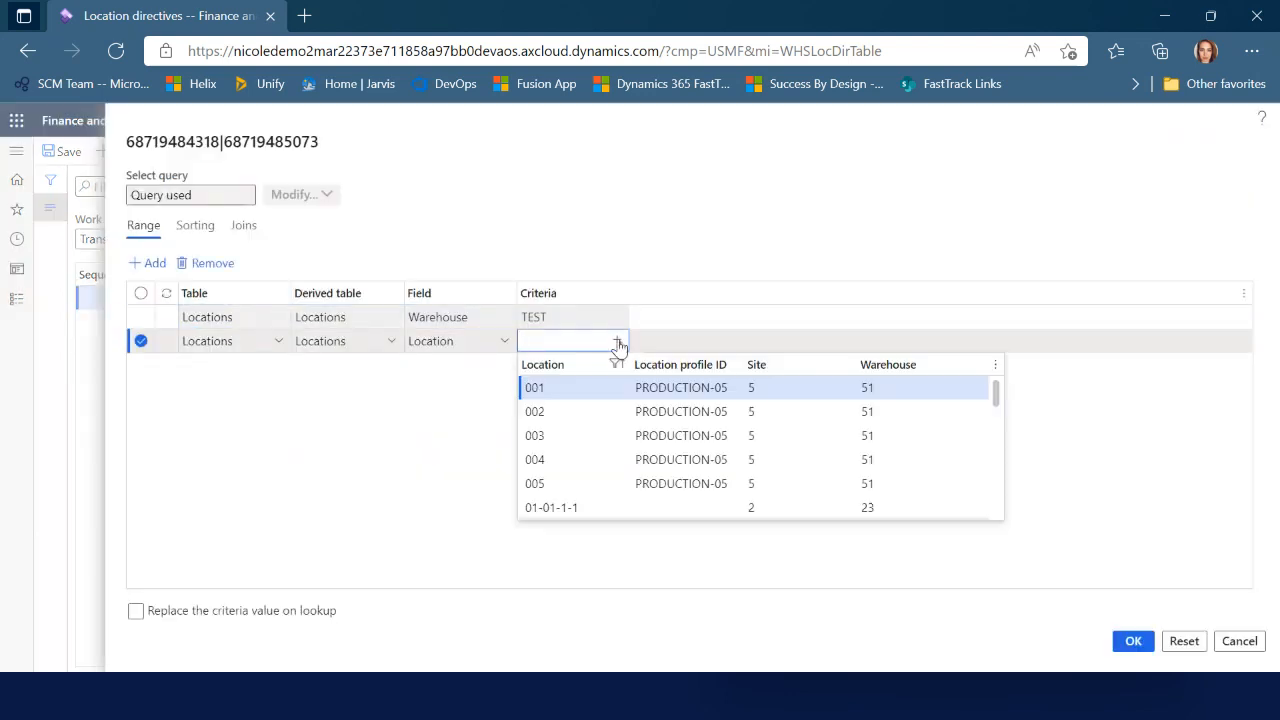
left_click(587, 366)
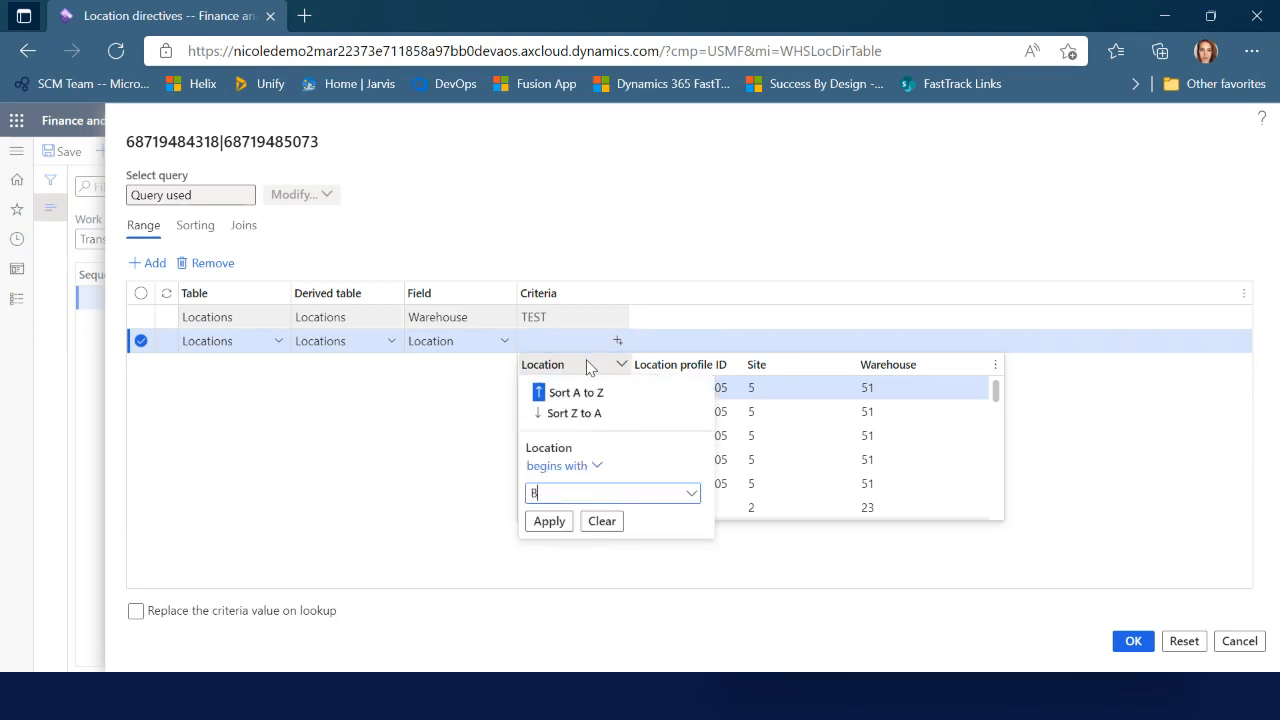
type("BAYDORO")
left_click(549, 521)
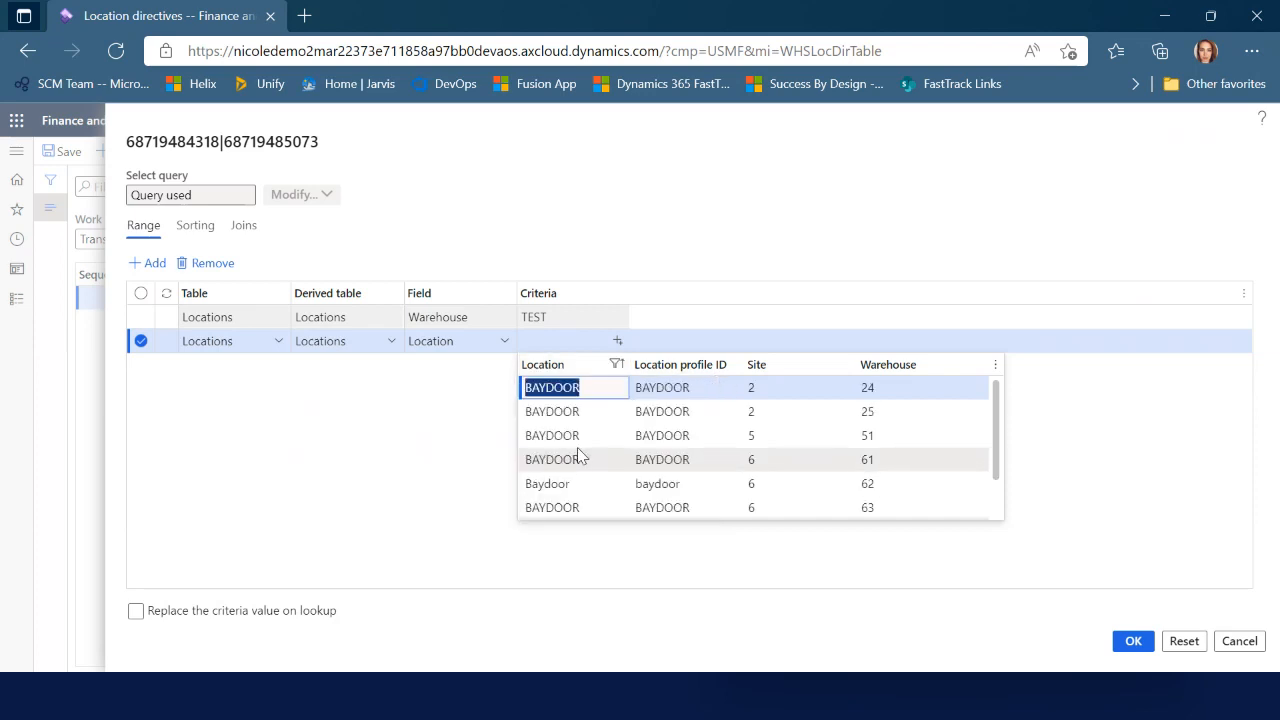
scroll(858, 466, "down", 2)
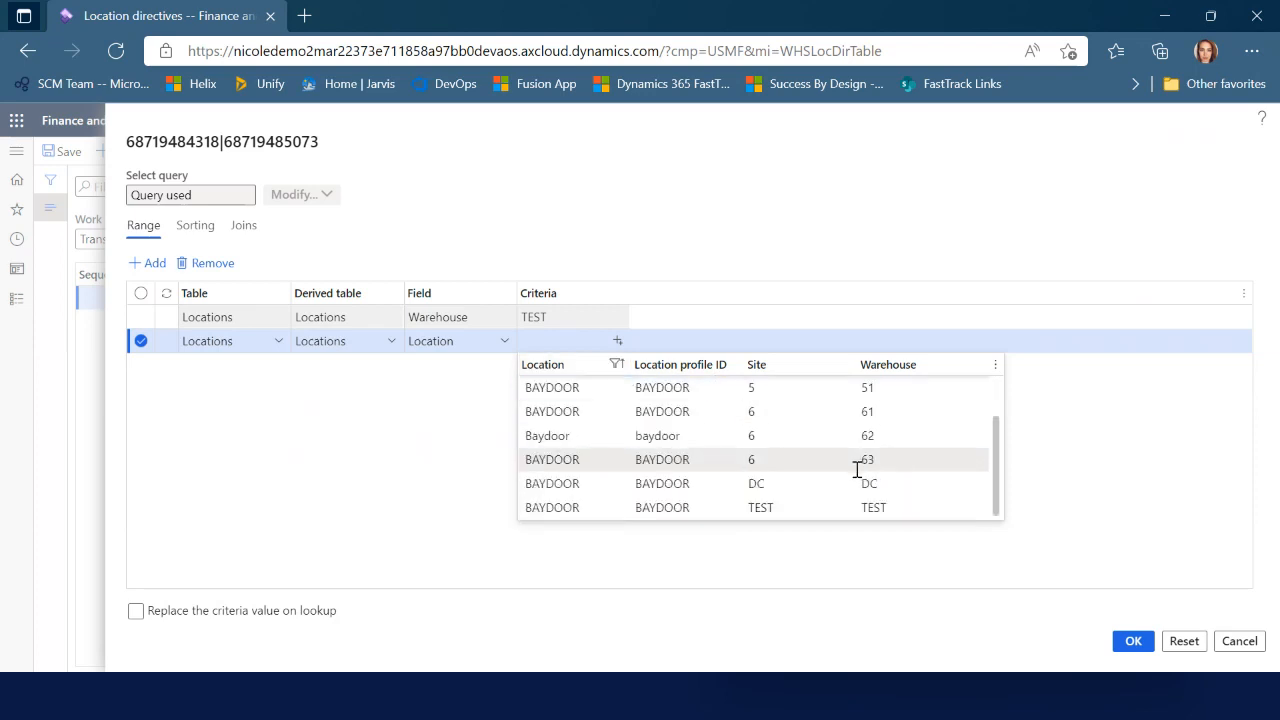
left_click(572, 509)
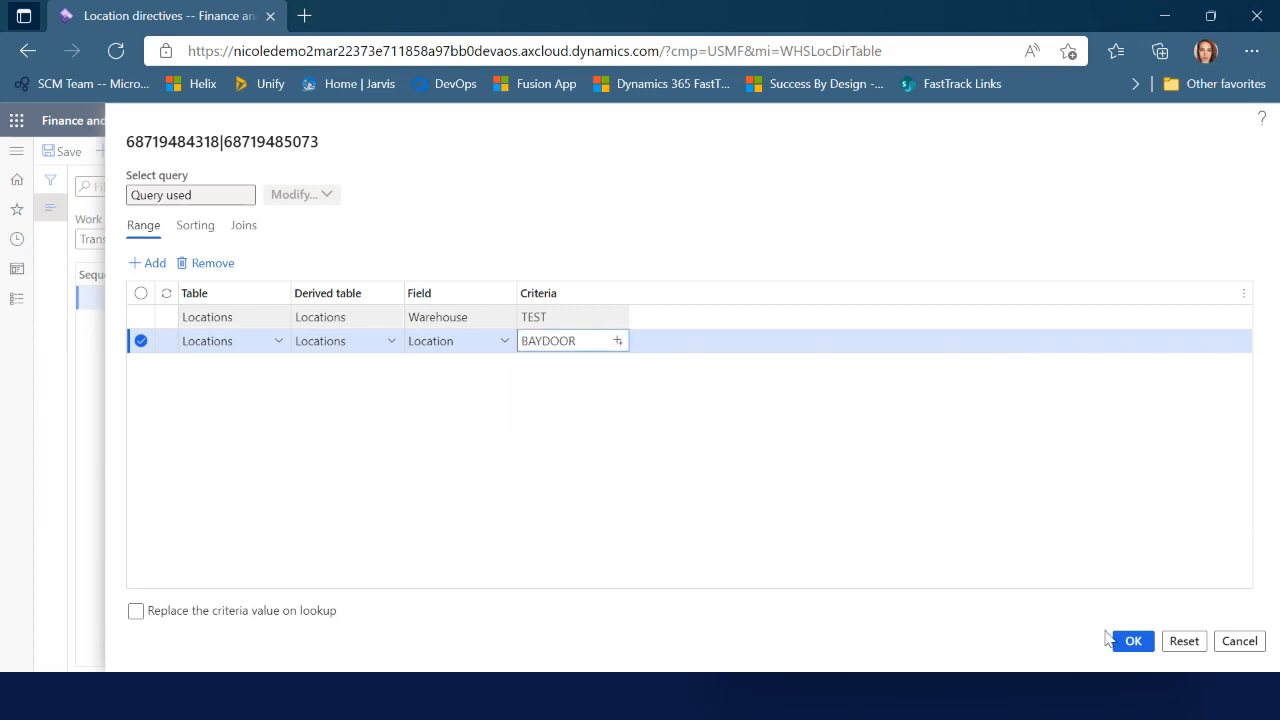
left_click(1133, 642)
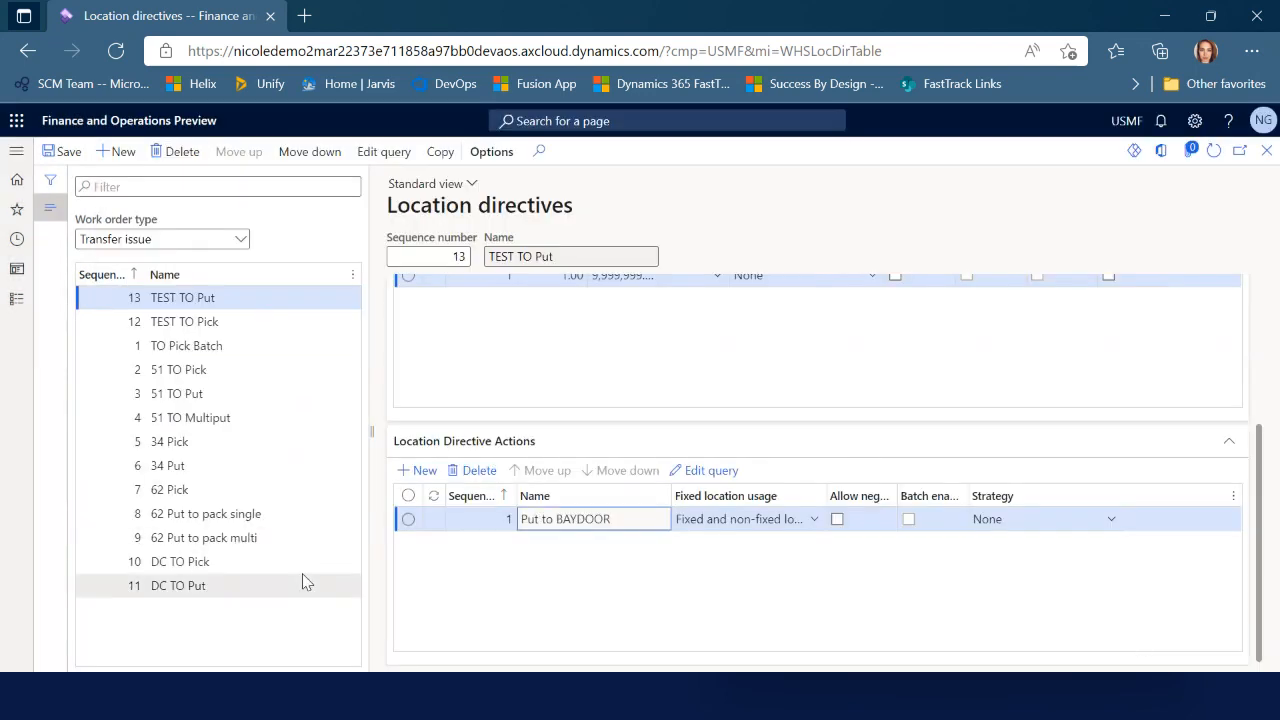
Review the TEST TO Pick and TEST TO Put directives, then close location directives
left_click(290, 318)
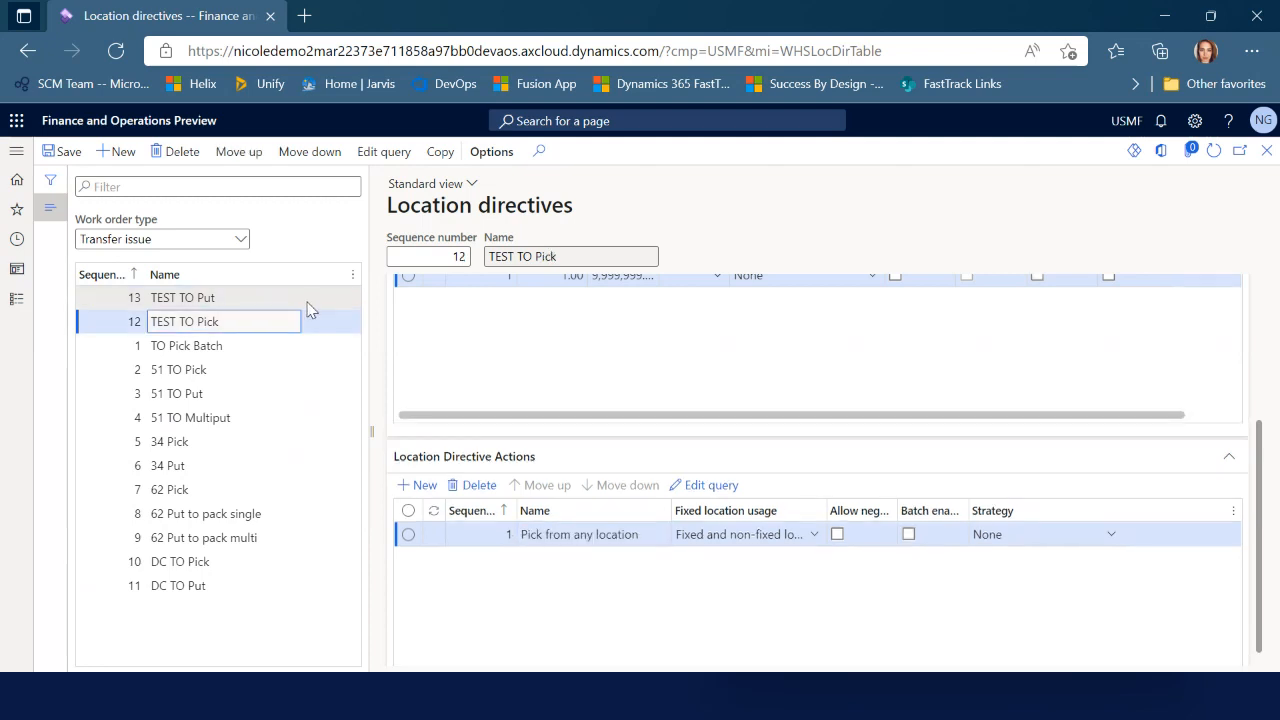
left_click(306, 301)
scroll(808, 526, "up", 3)
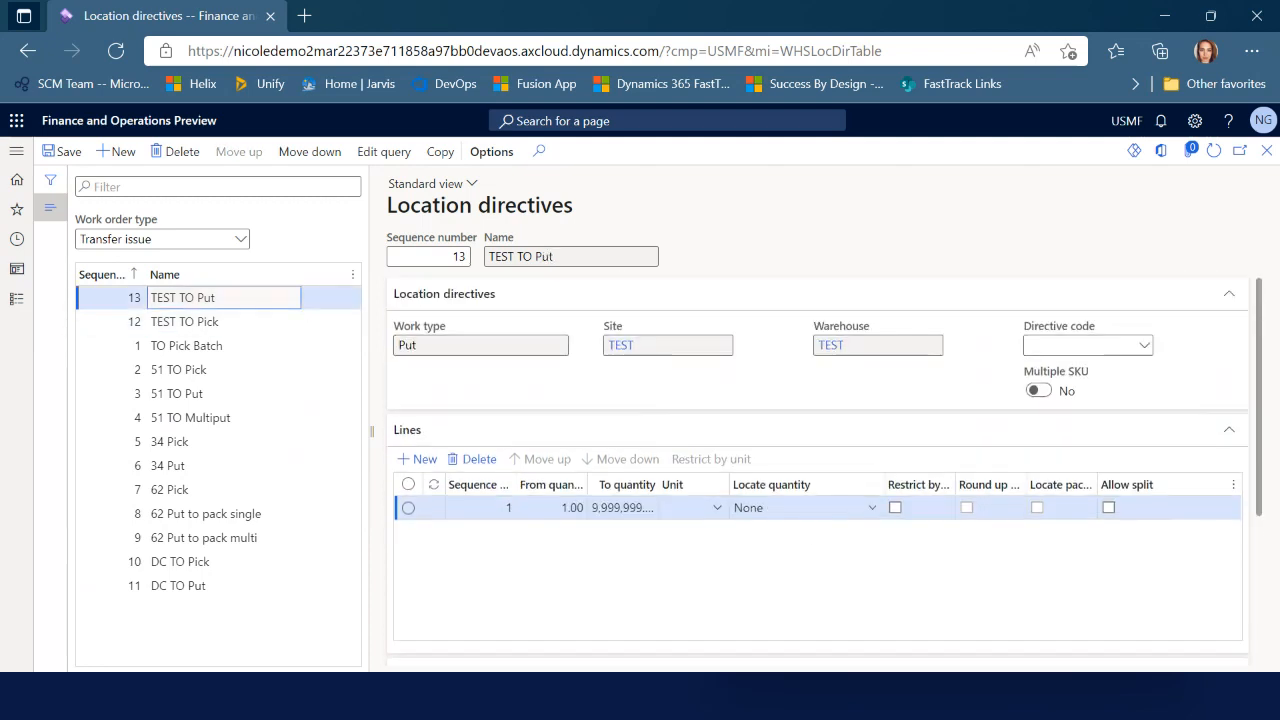
left_click(1265, 152)
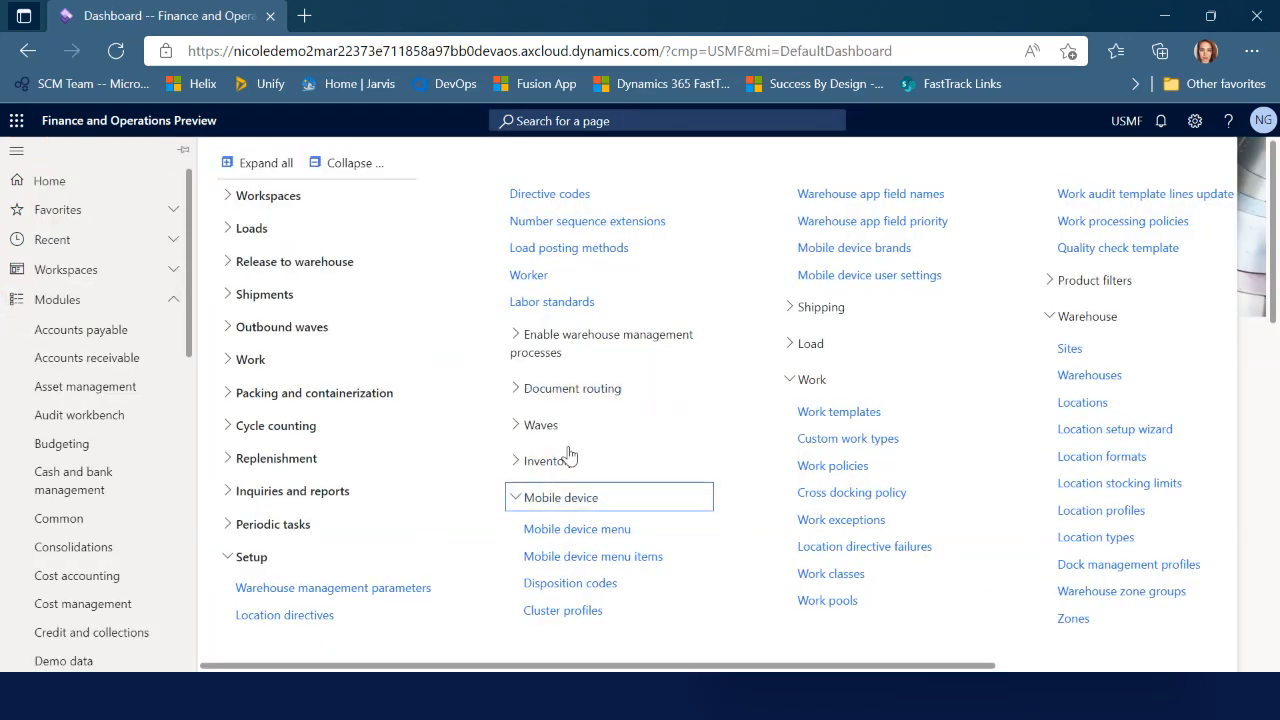
Create a new wave template named TEST Transfer for warehouse TEST
left_click(569, 436)
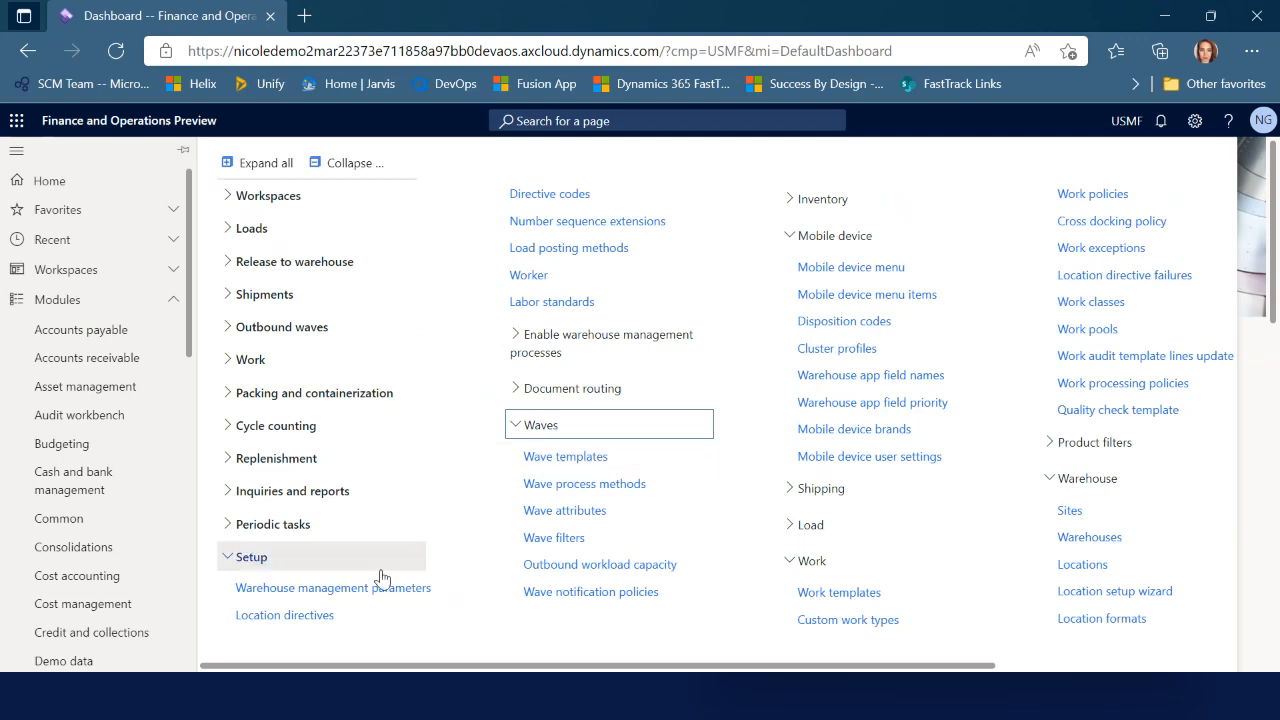
left_click(565, 456)
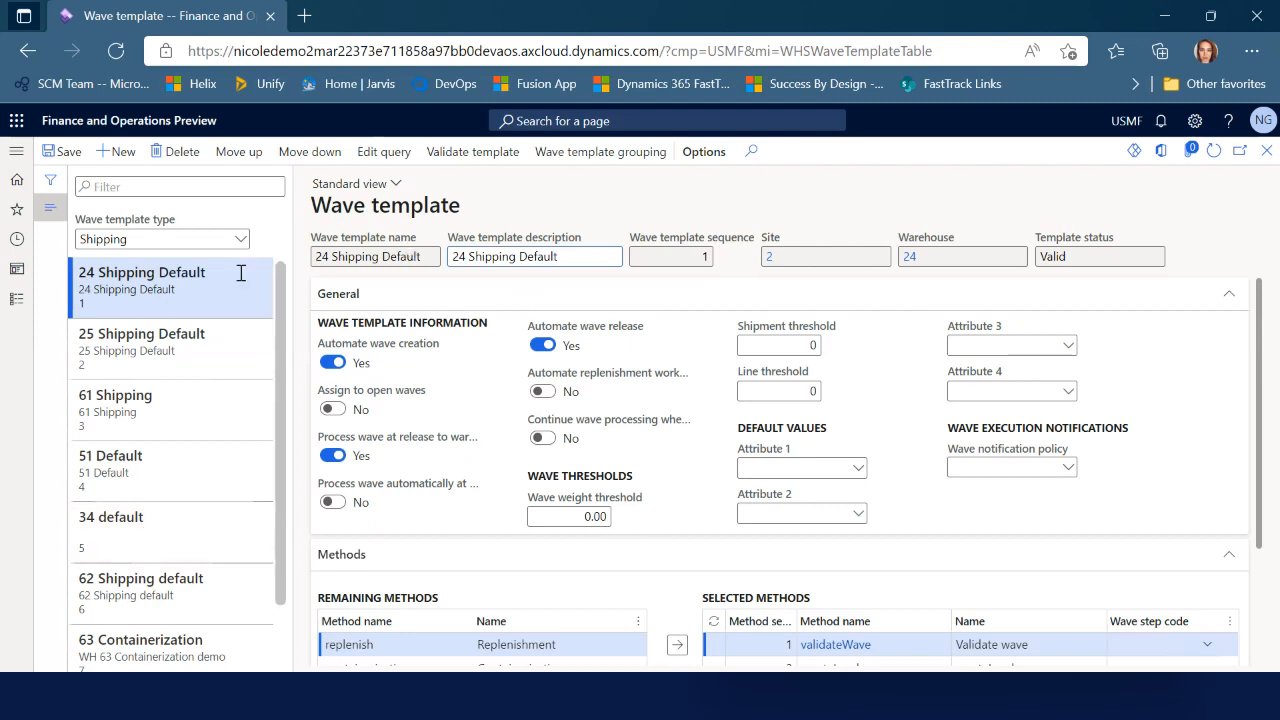
left_click(117, 151)
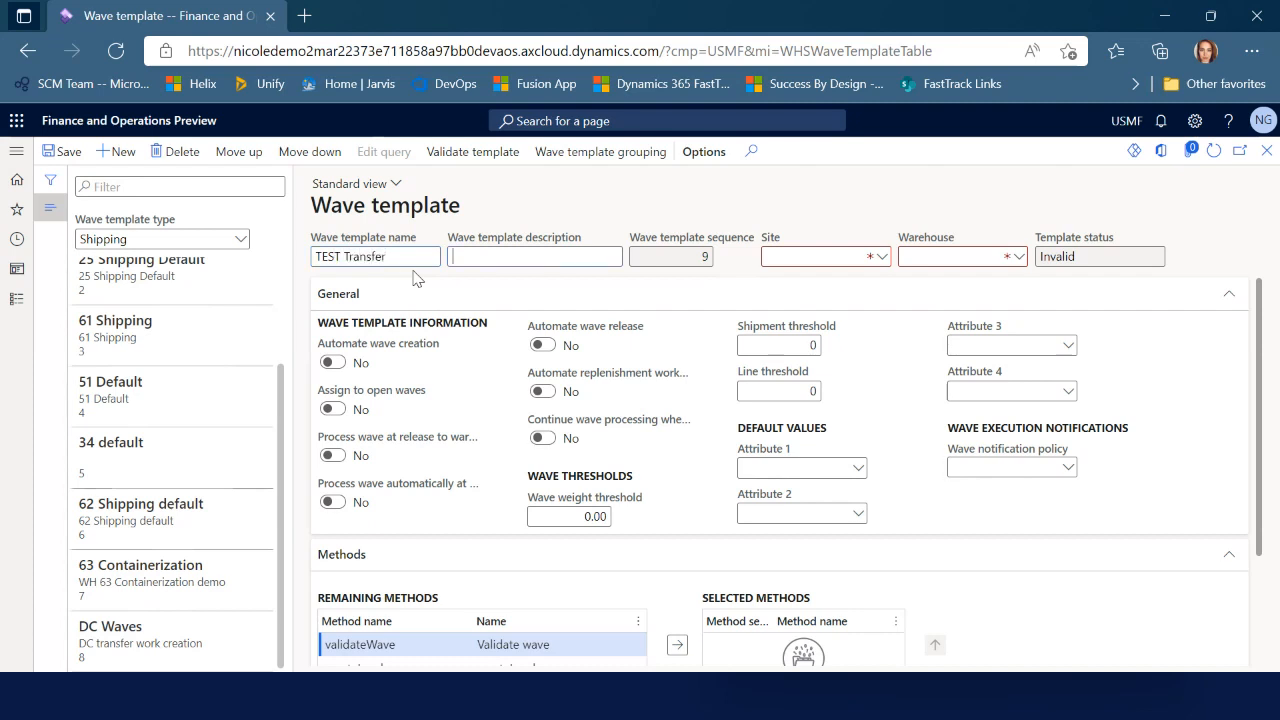
type("ansfer")
left_click(963, 257)
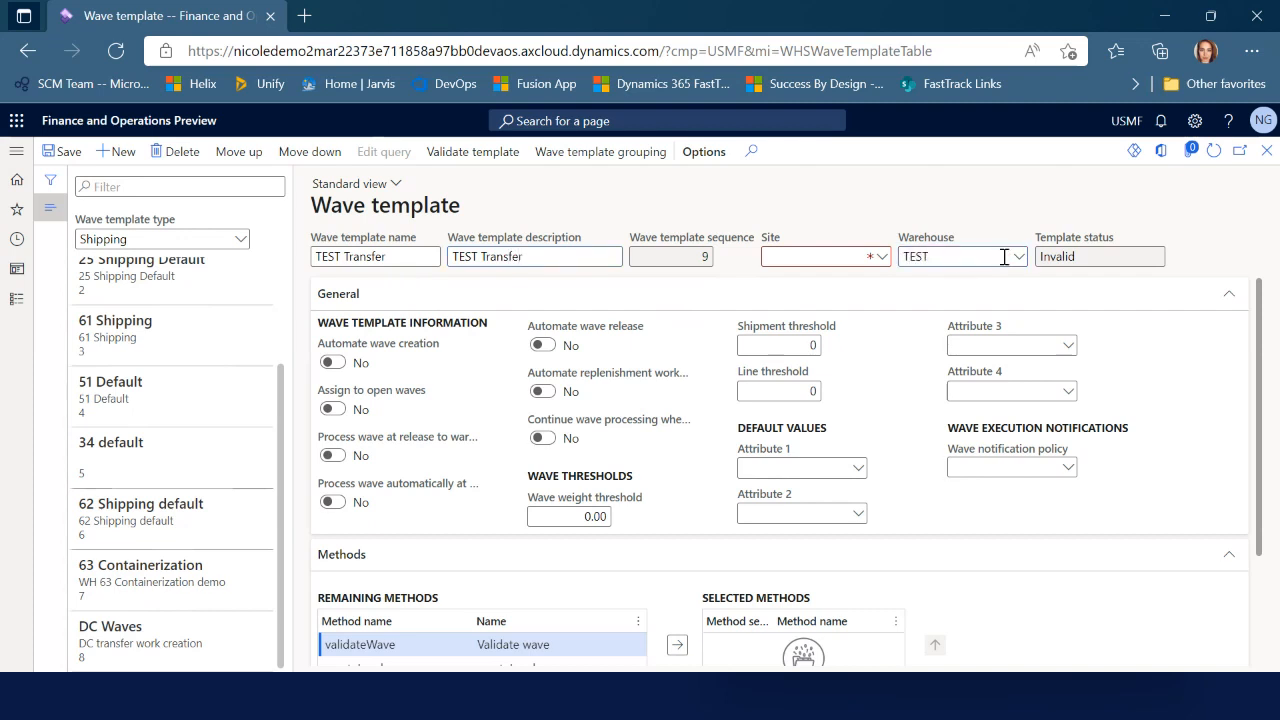
key("Return")
Enable automatic wave creation, processing at release to warehouse, and automatic wave release
mouse_move(432, 355)
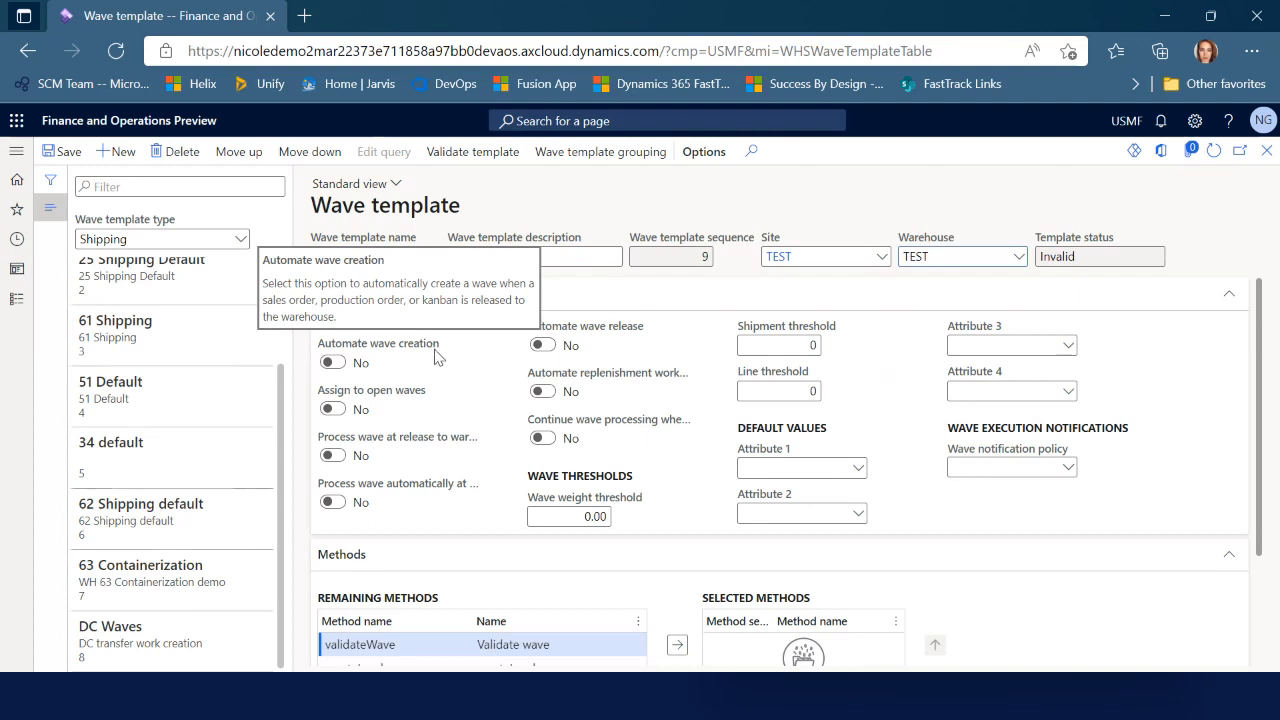
left_click(333, 363)
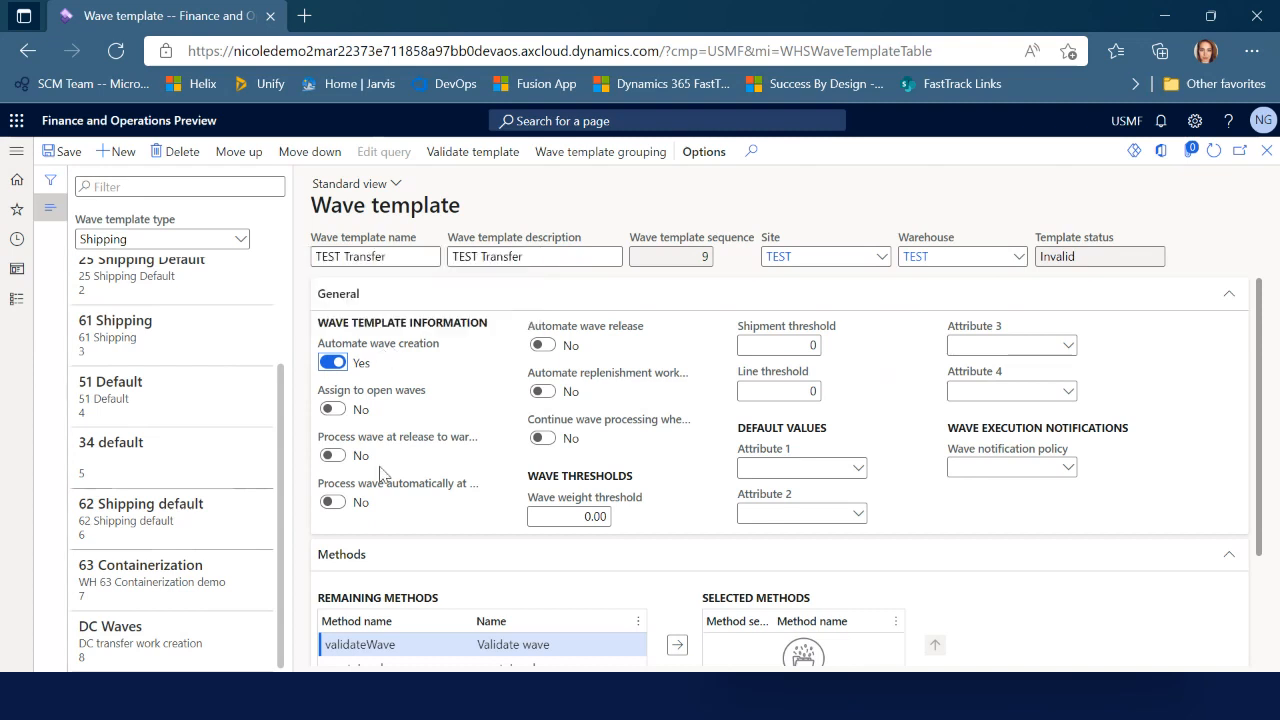
mouse_move(365, 445)
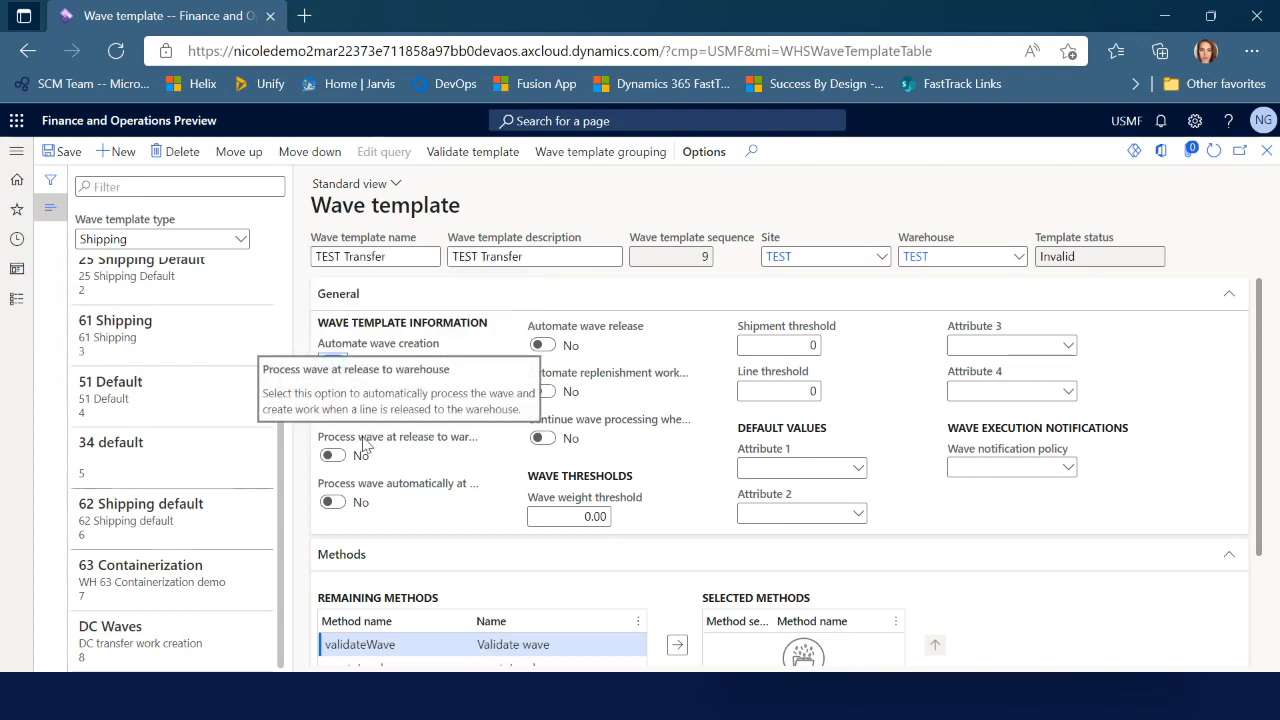
left_click(333, 456)
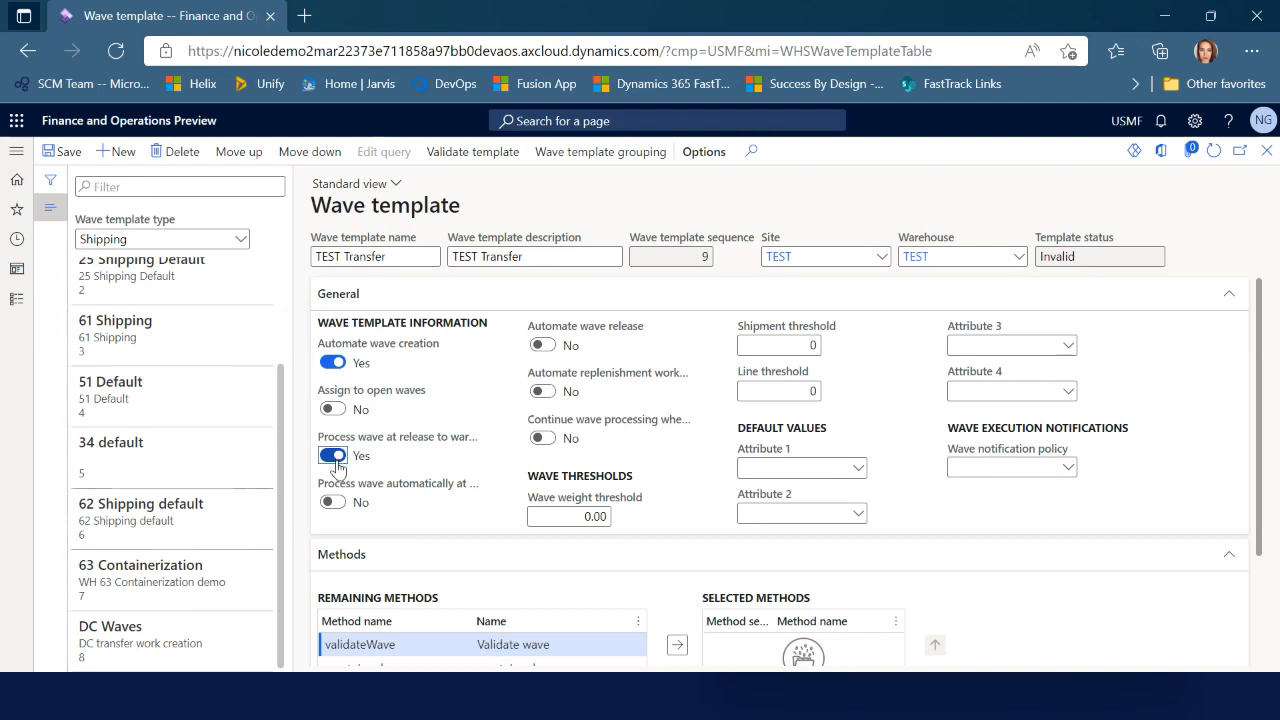
mouse_move(603, 338)
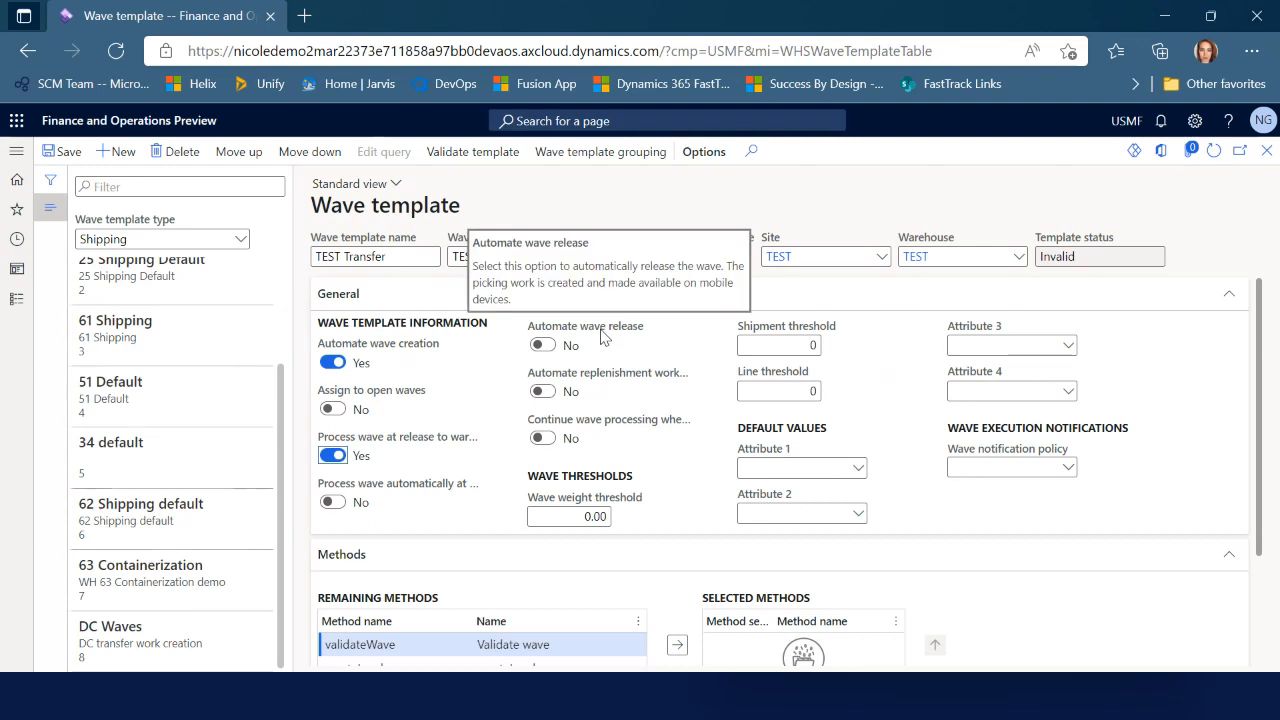
left_click(543, 346)
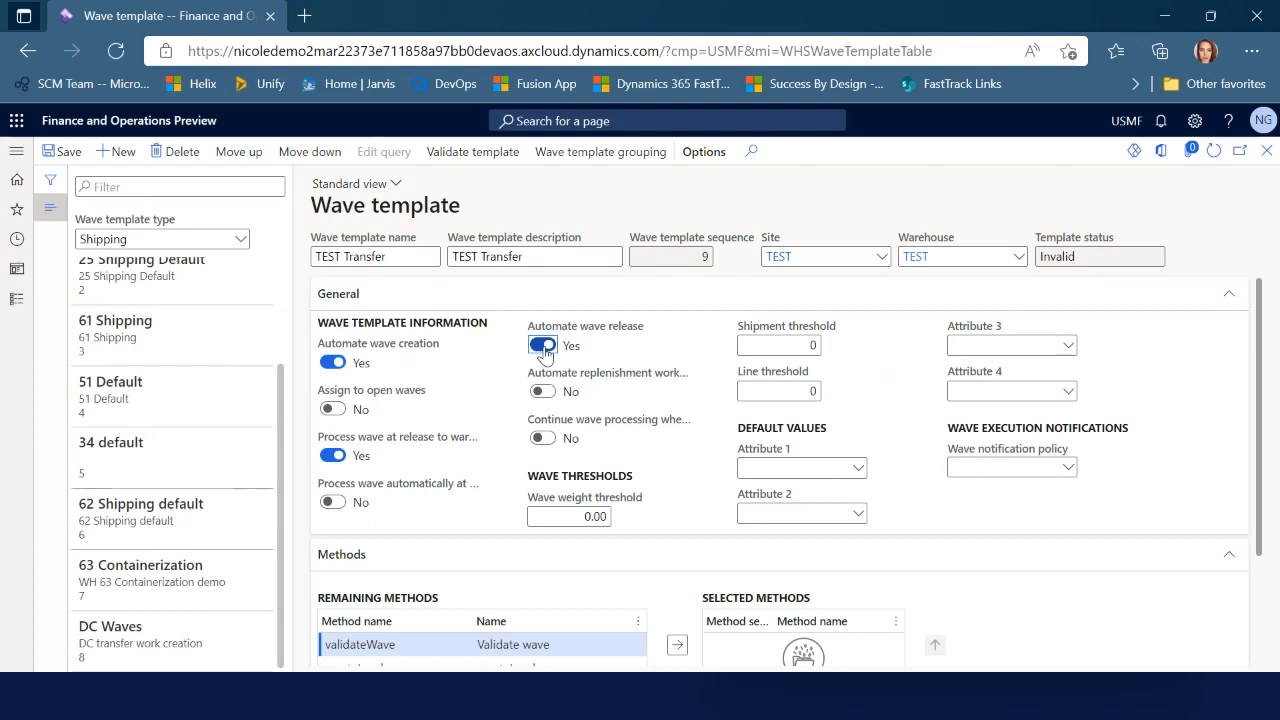
mouse_move(585, 345)
scroll(910, 554, "down", 1)
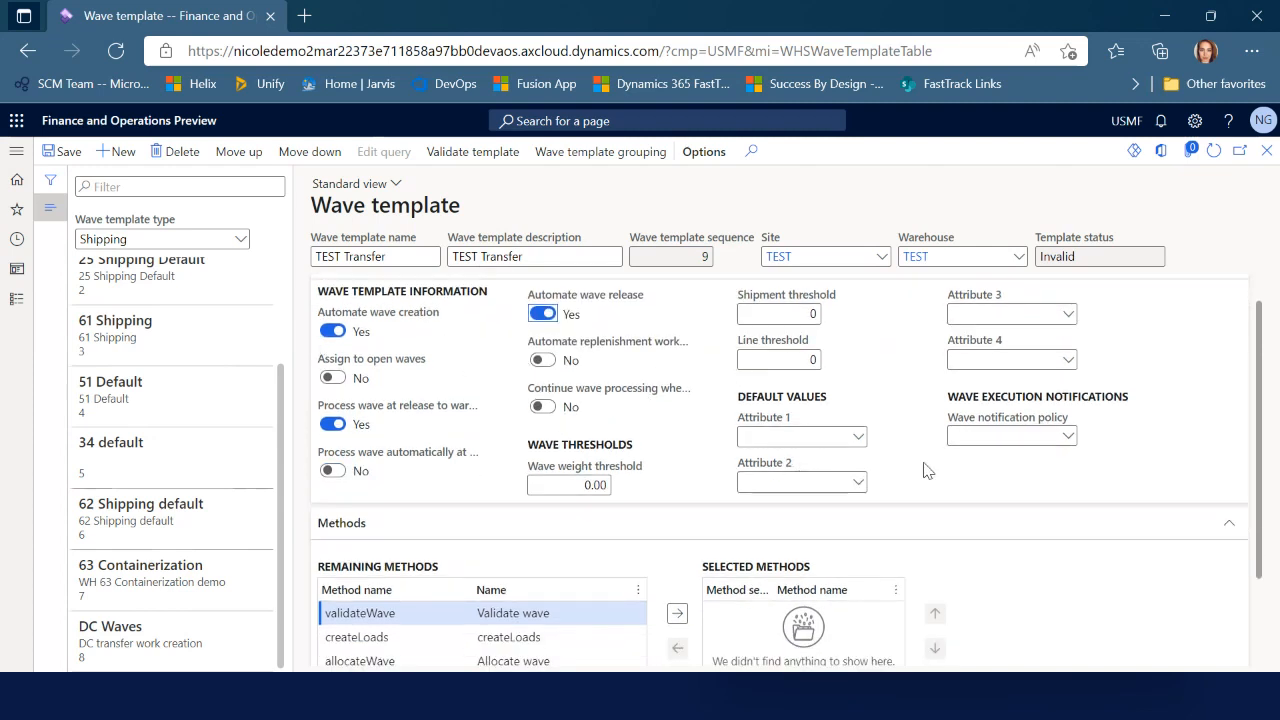
scroll(935, 470, "down", 1)
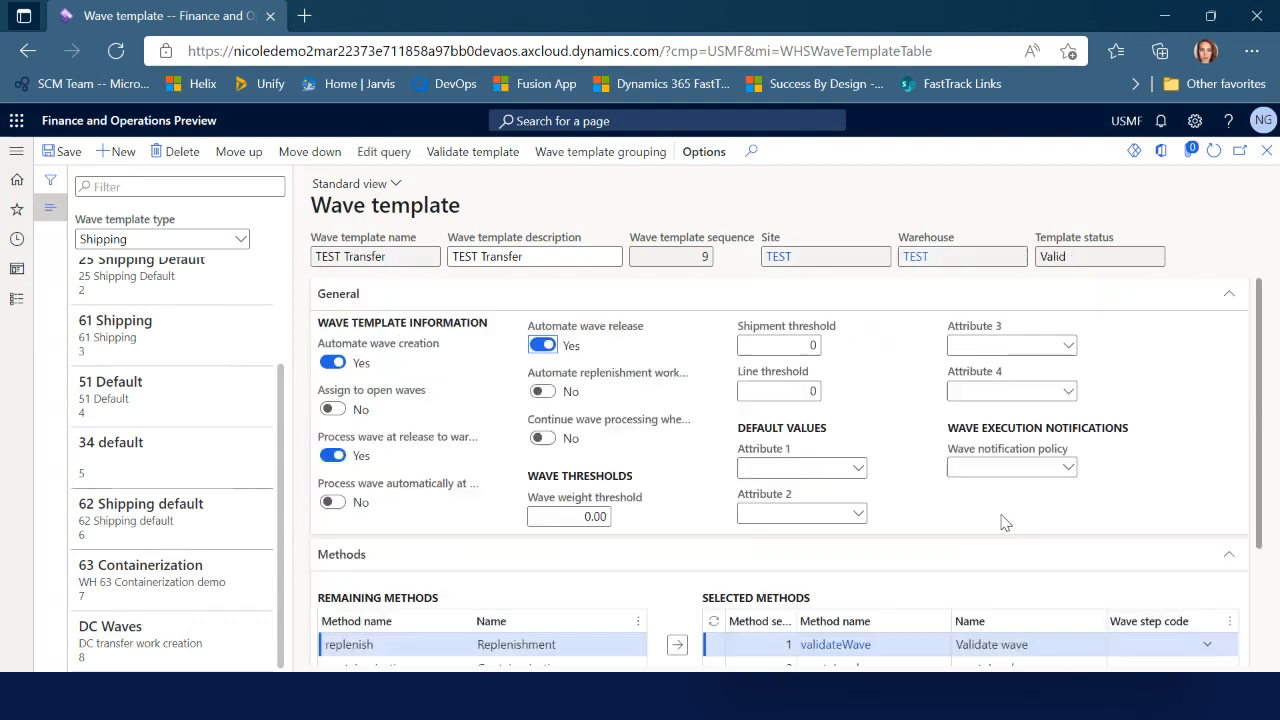
Select the allocateWave method, dismiss its preview card, and close the TEST Transfer template
scroll(757, 540, "down", 1)
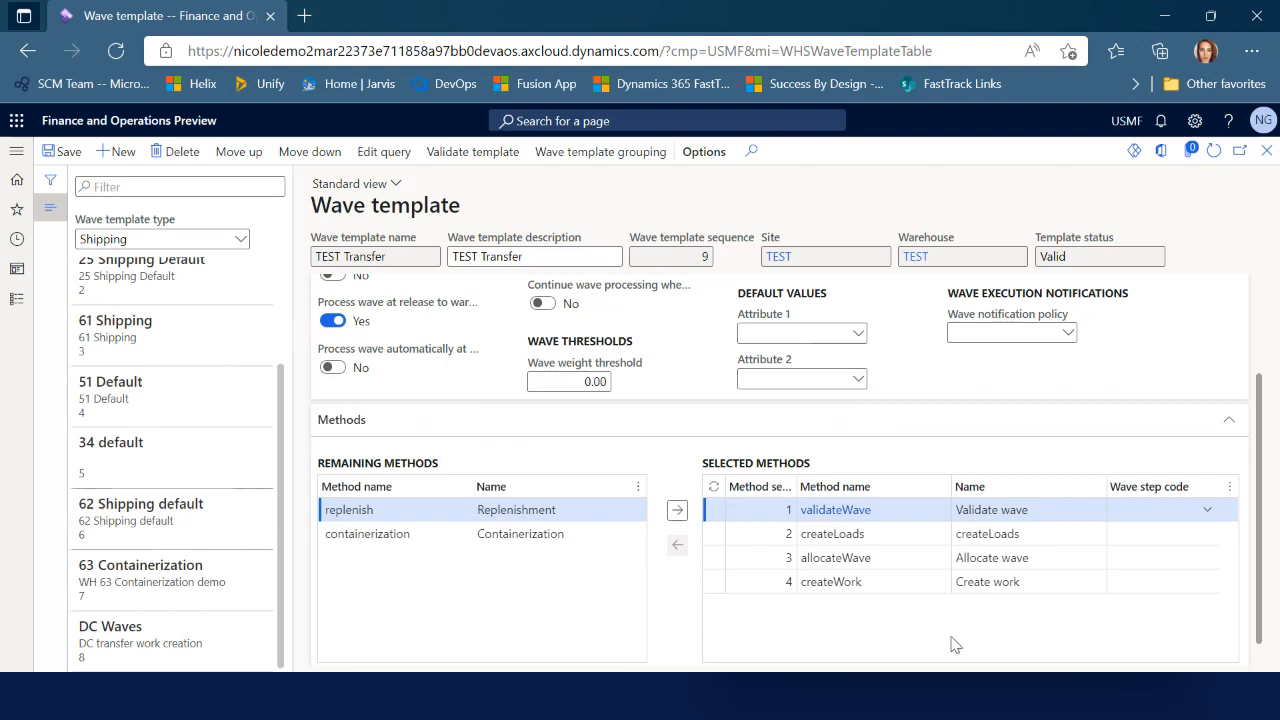
left_click(917, 556)
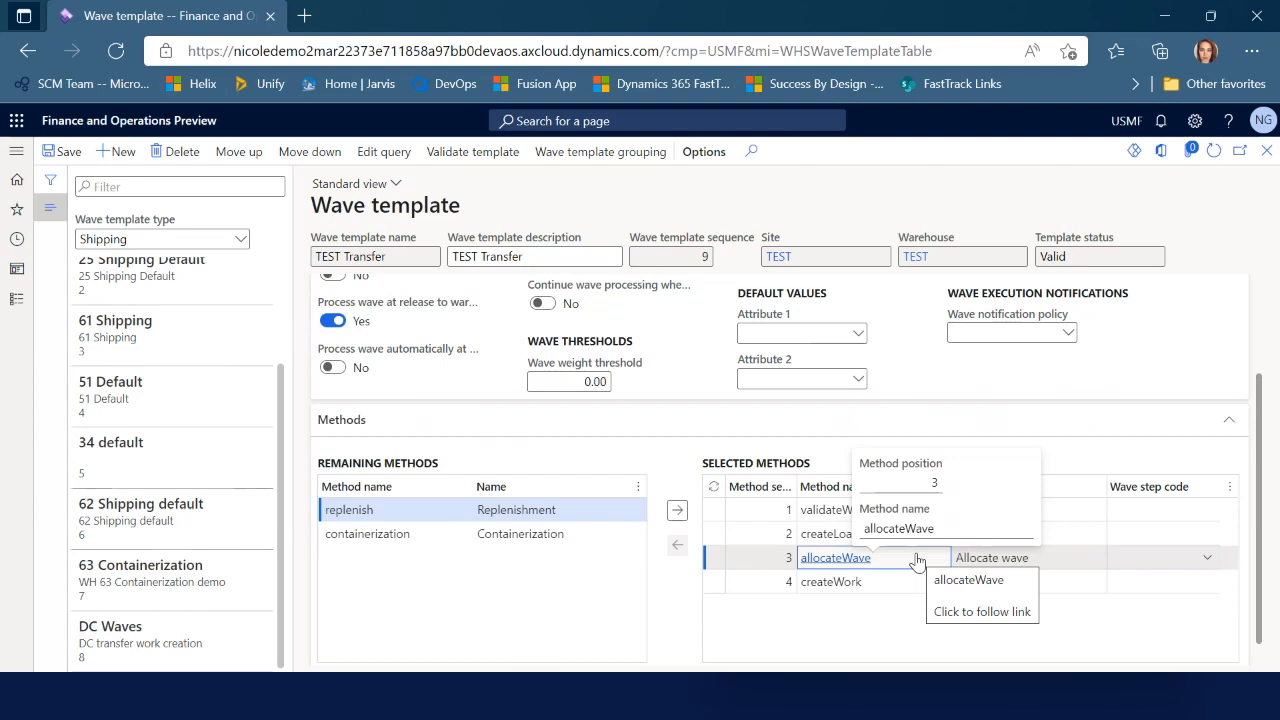
left_click(909, 582)
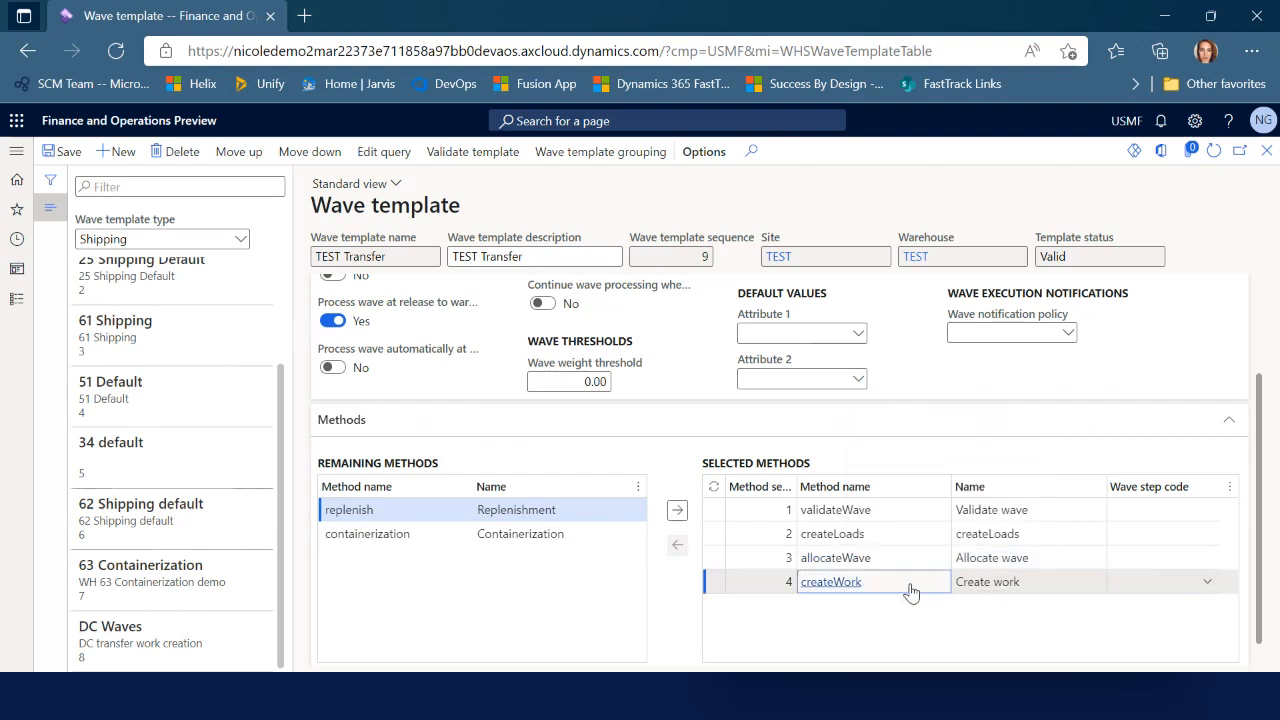
left_click(1266, 151)
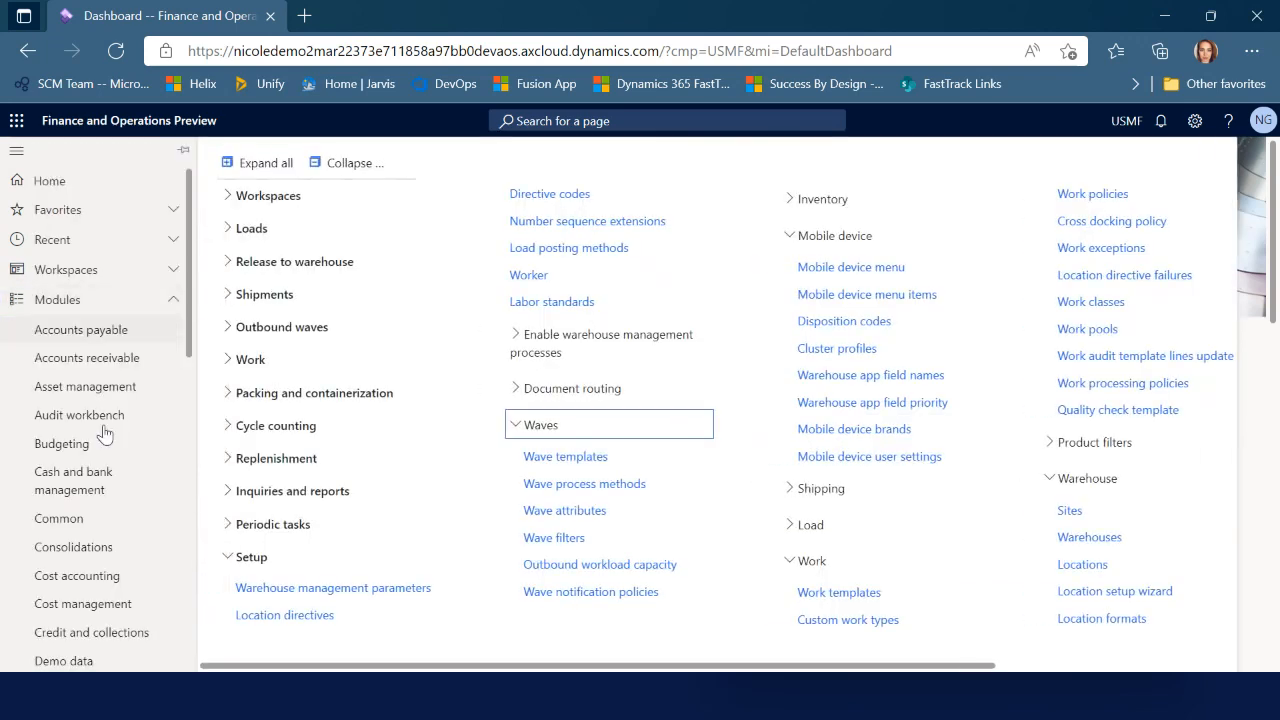
Create a new mobile device menu item named and titled 'Transfer Pick'
left_click(870, 296)
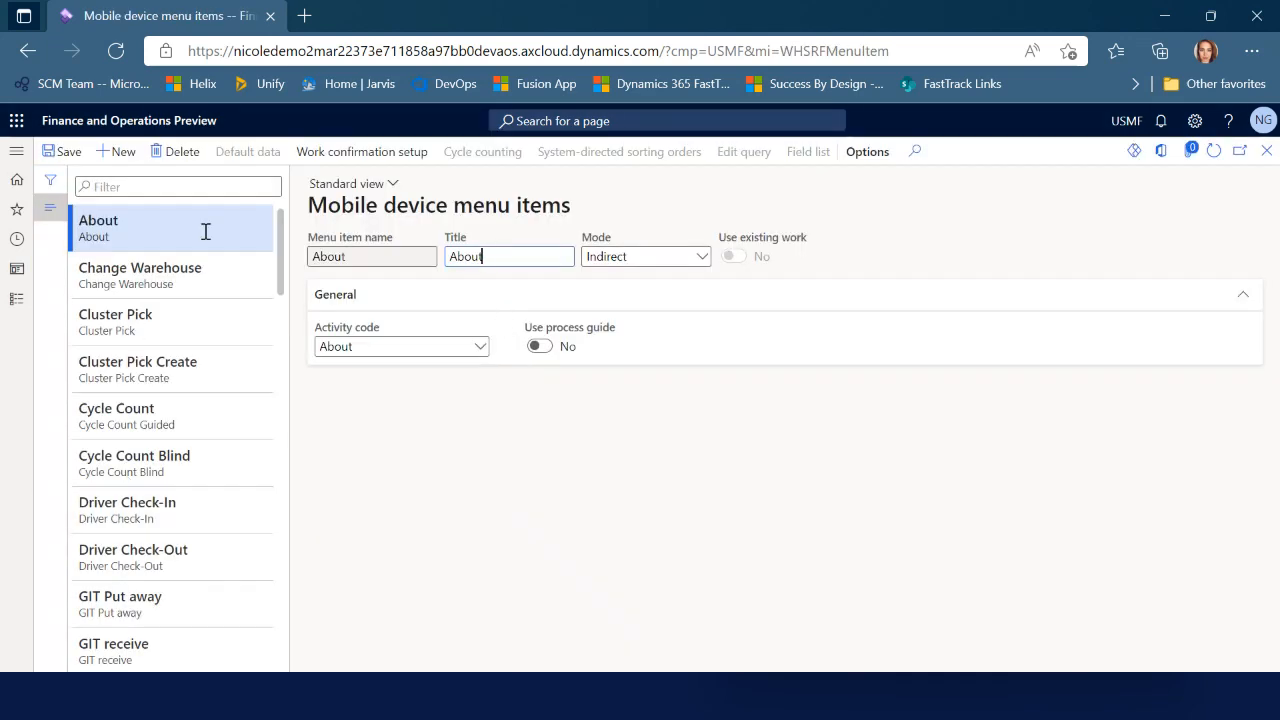
left_click(128, 155)
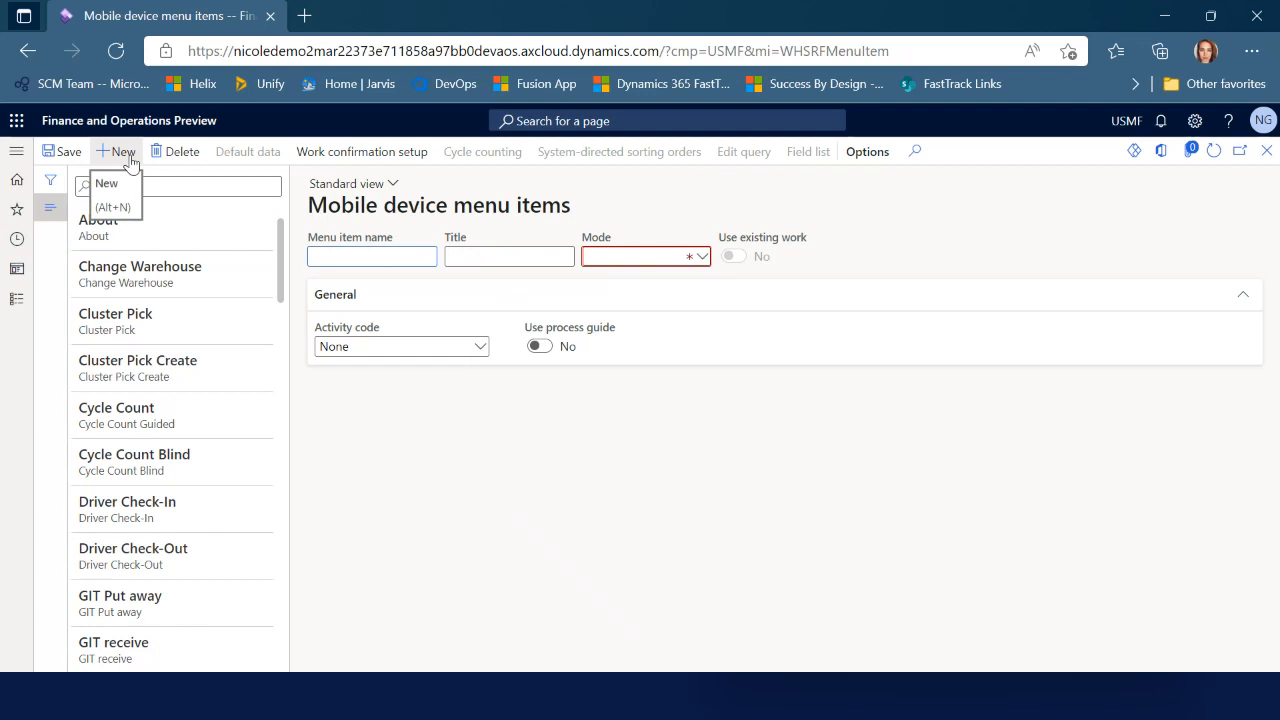
type("TO")
type("ansfer Pick")
key("Tab")
type("Transfer Pick")
key("Tab")
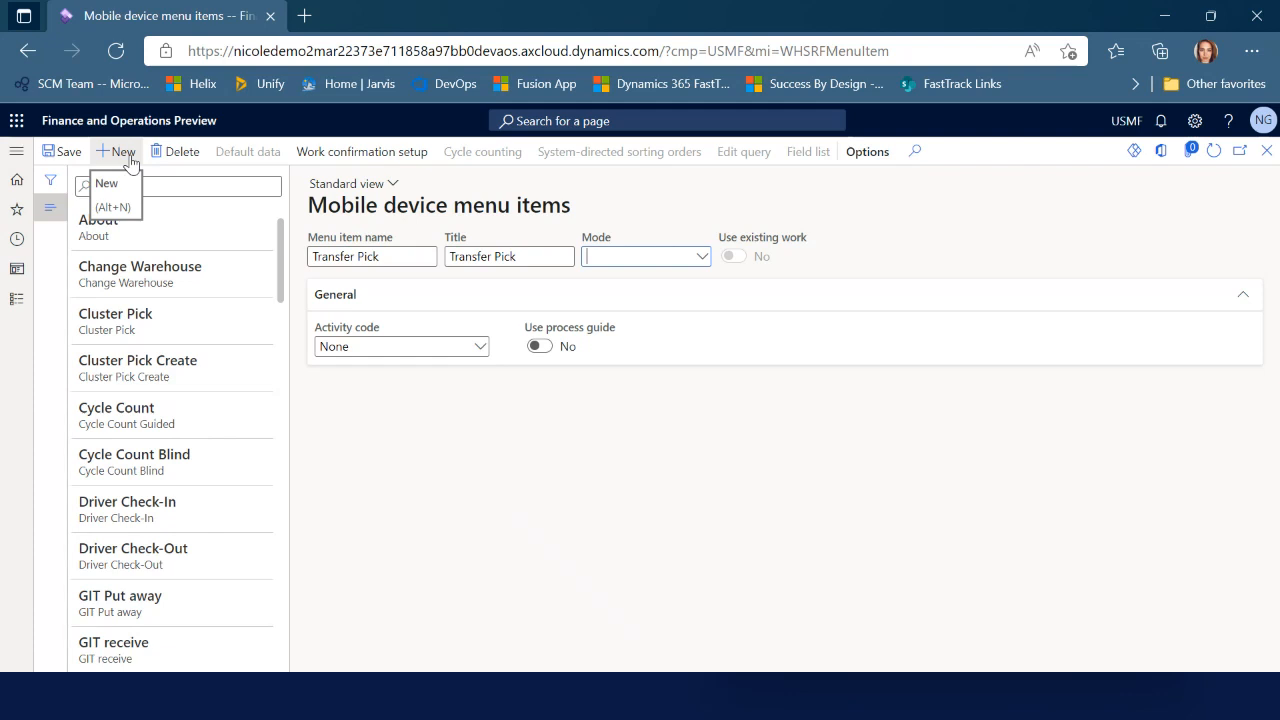
Set mode Work, use existing work, System directed, generate license plates, and add a work class line
left_click(701, 257)
left_click(660, 278)
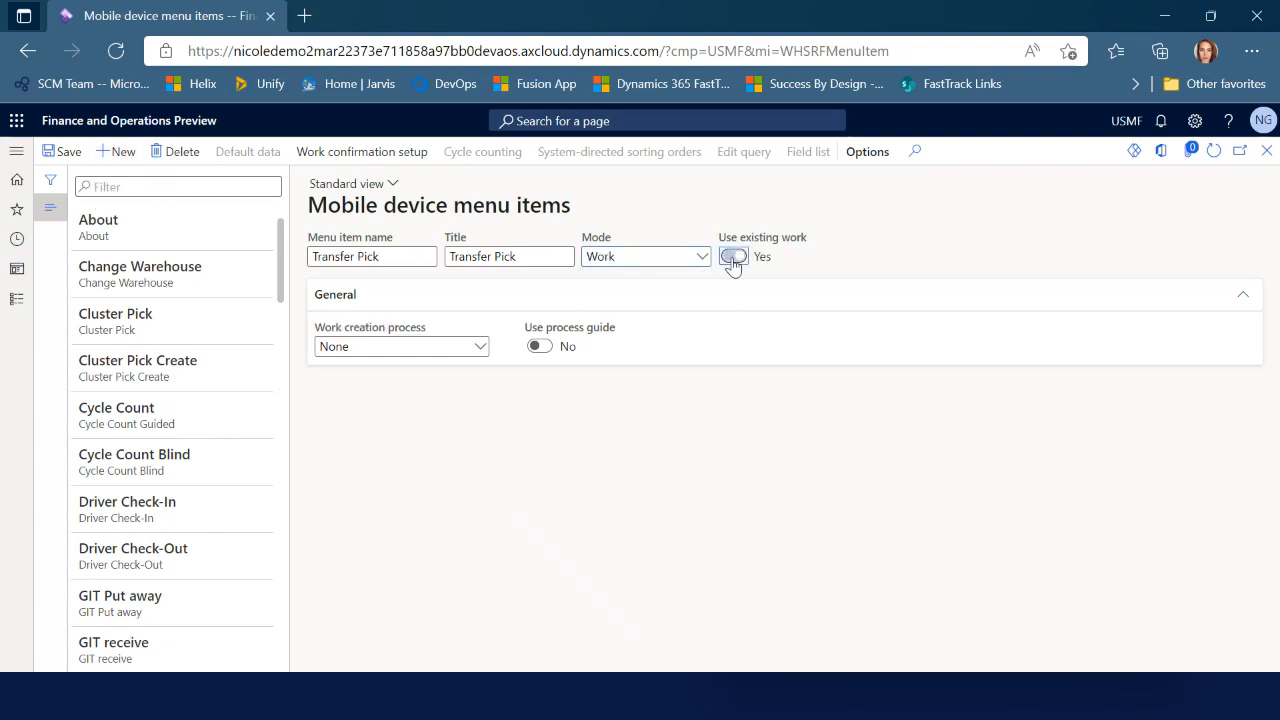
left_click(733, 257)
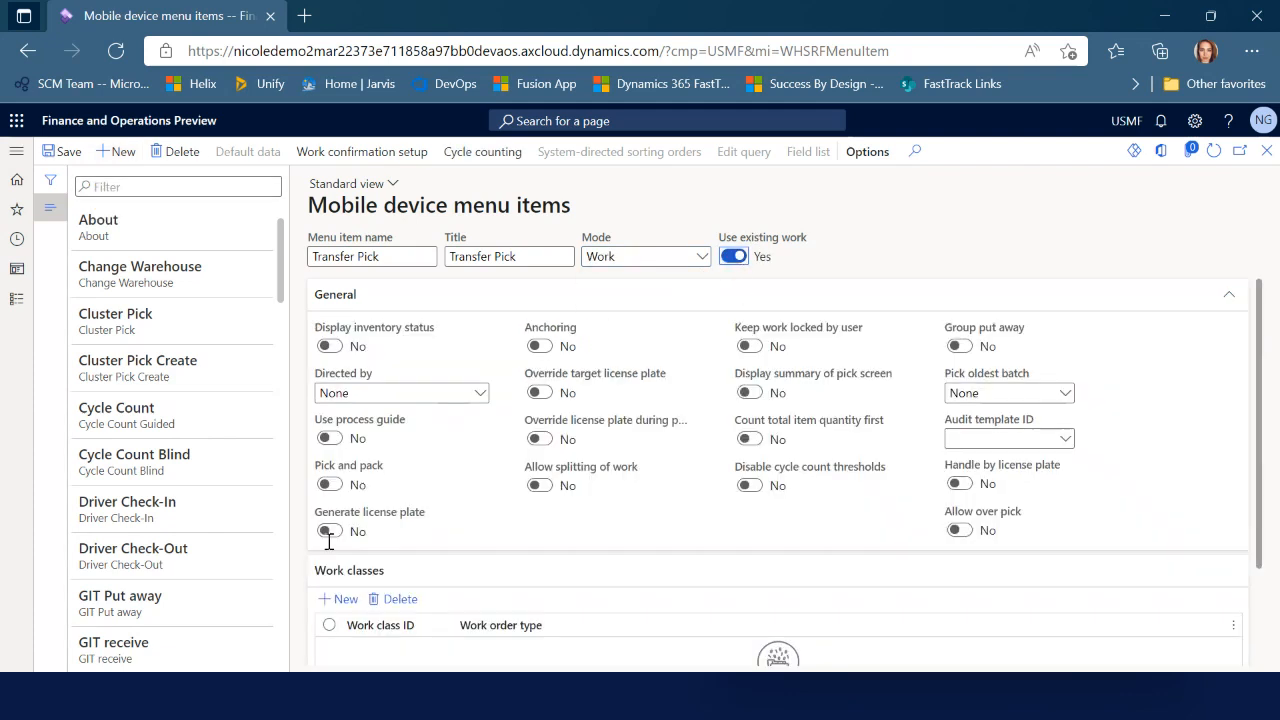
left_click(480, 394)
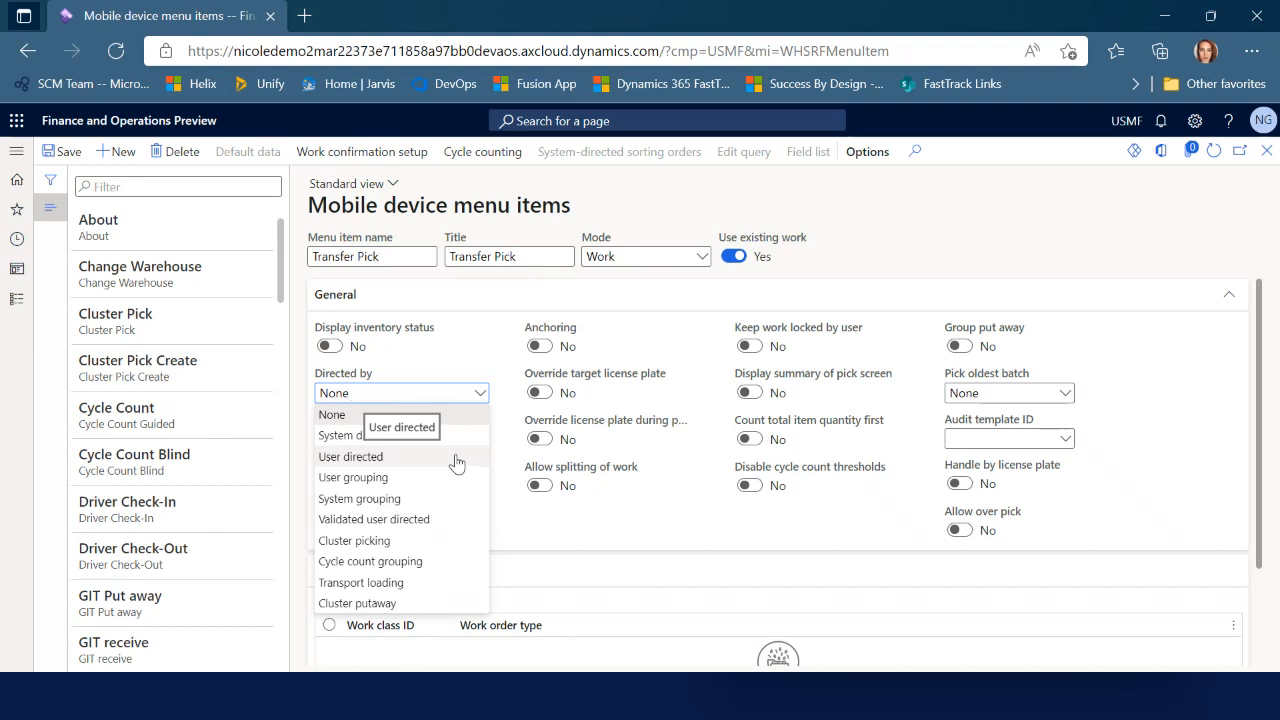
left_click(460, 438)
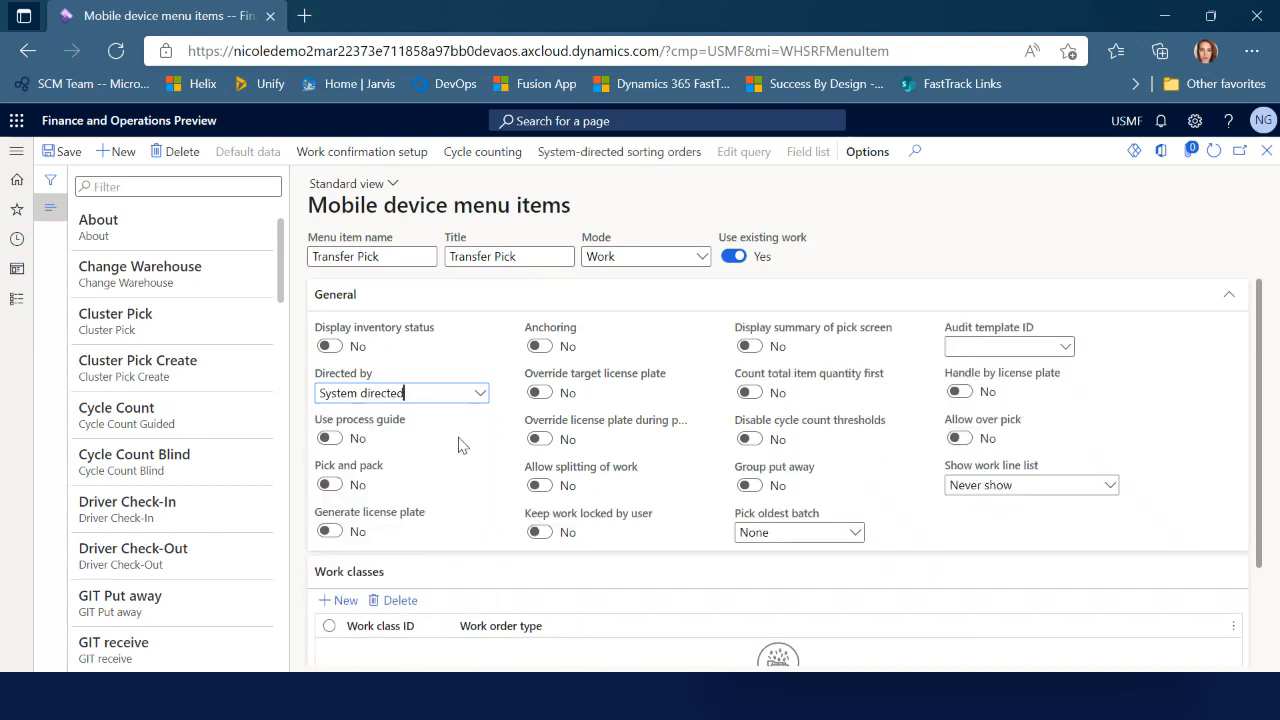
mouse_move(418, 433)
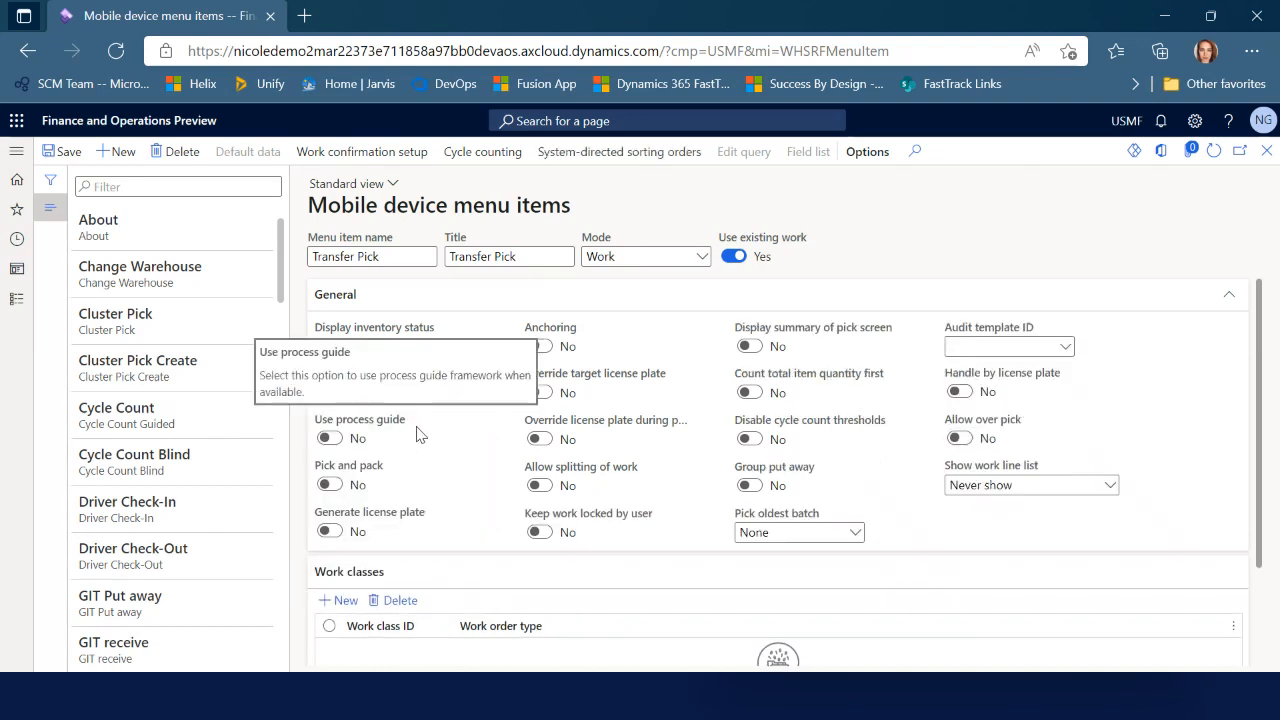
mouse_move(460, 468)
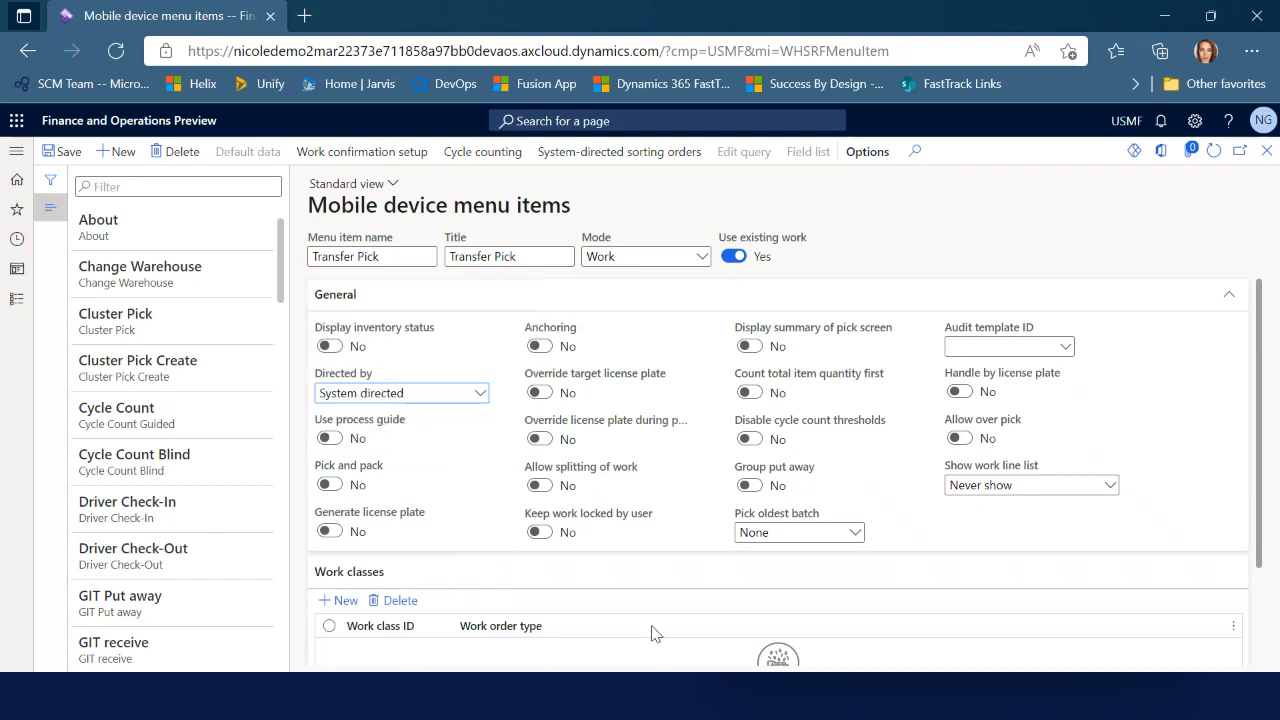
left_click(333, 537)
scroll(517, 571, "down", 1)
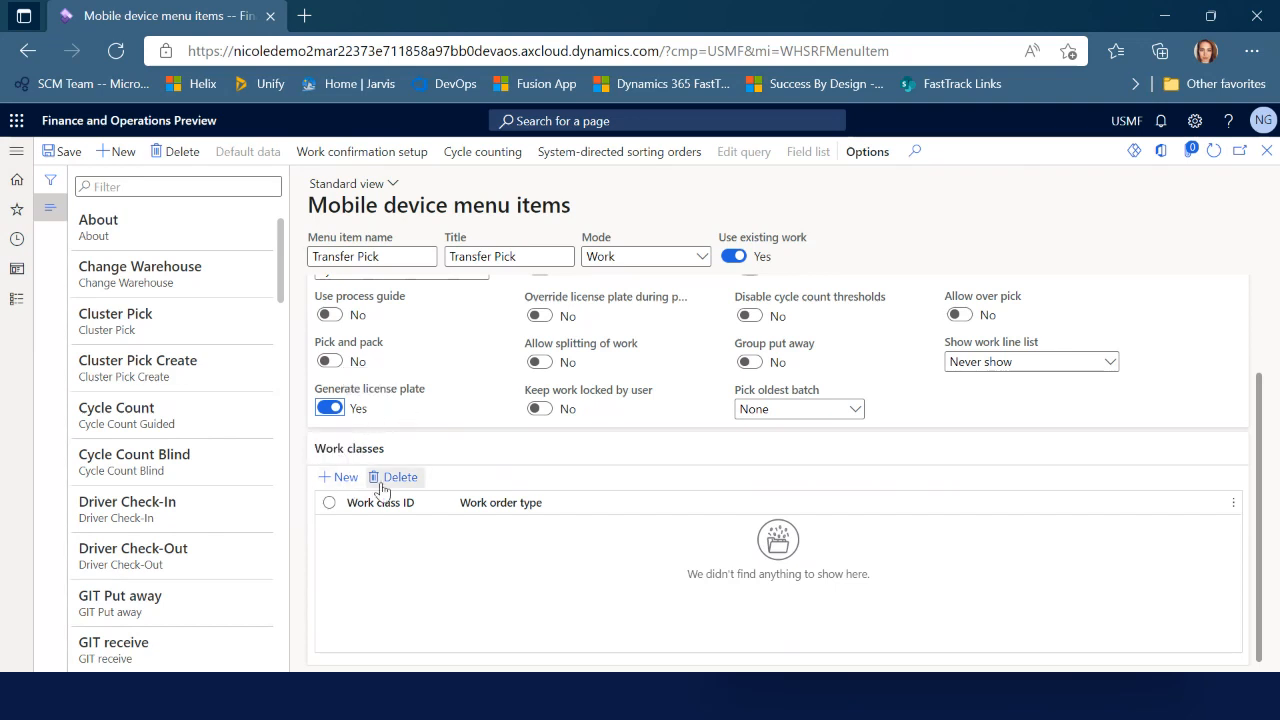
left_click(341, 477)
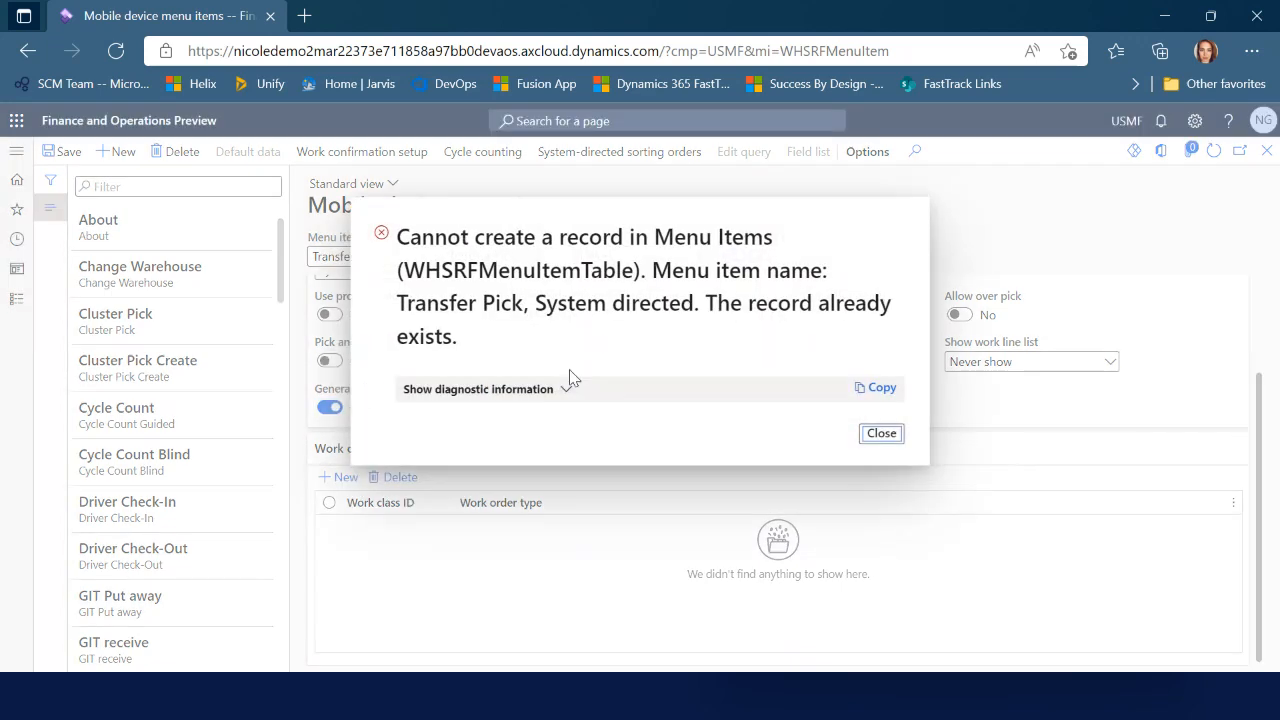
Dismiss the already-exists errors, rename the menu item to 'TO Pick', and save
left_click(862, 436)
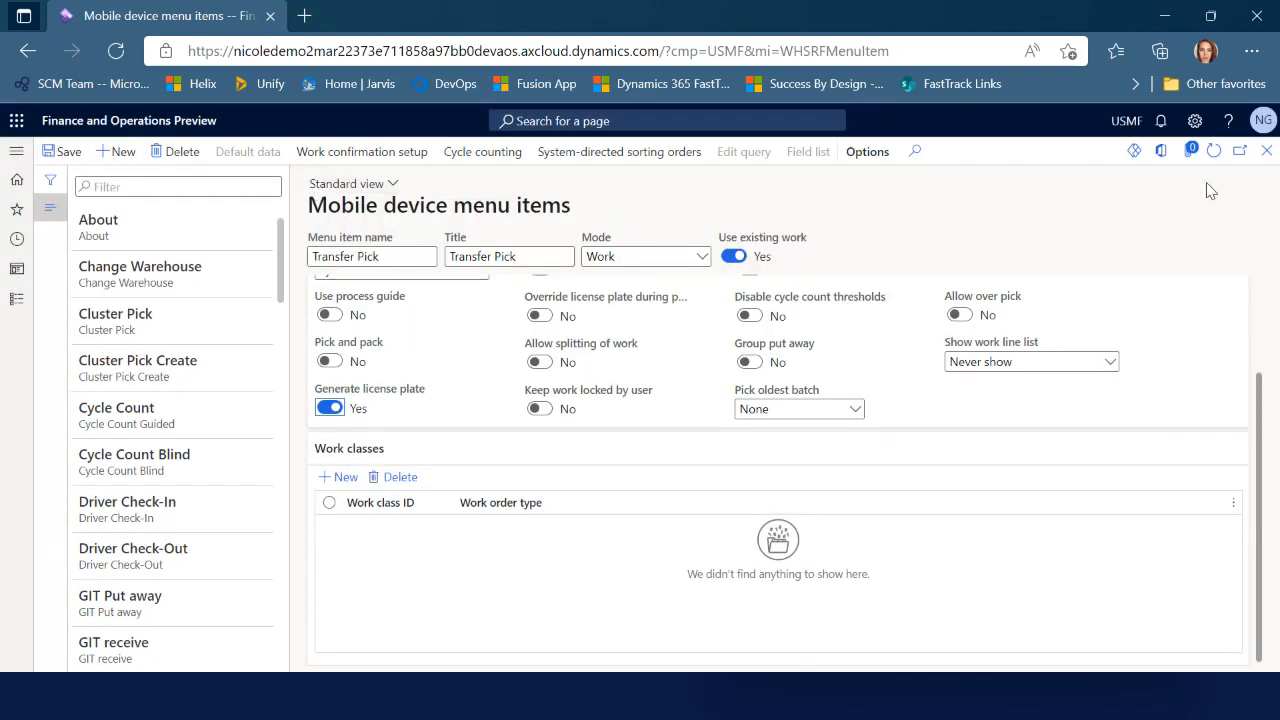
left_click(1213, 151)
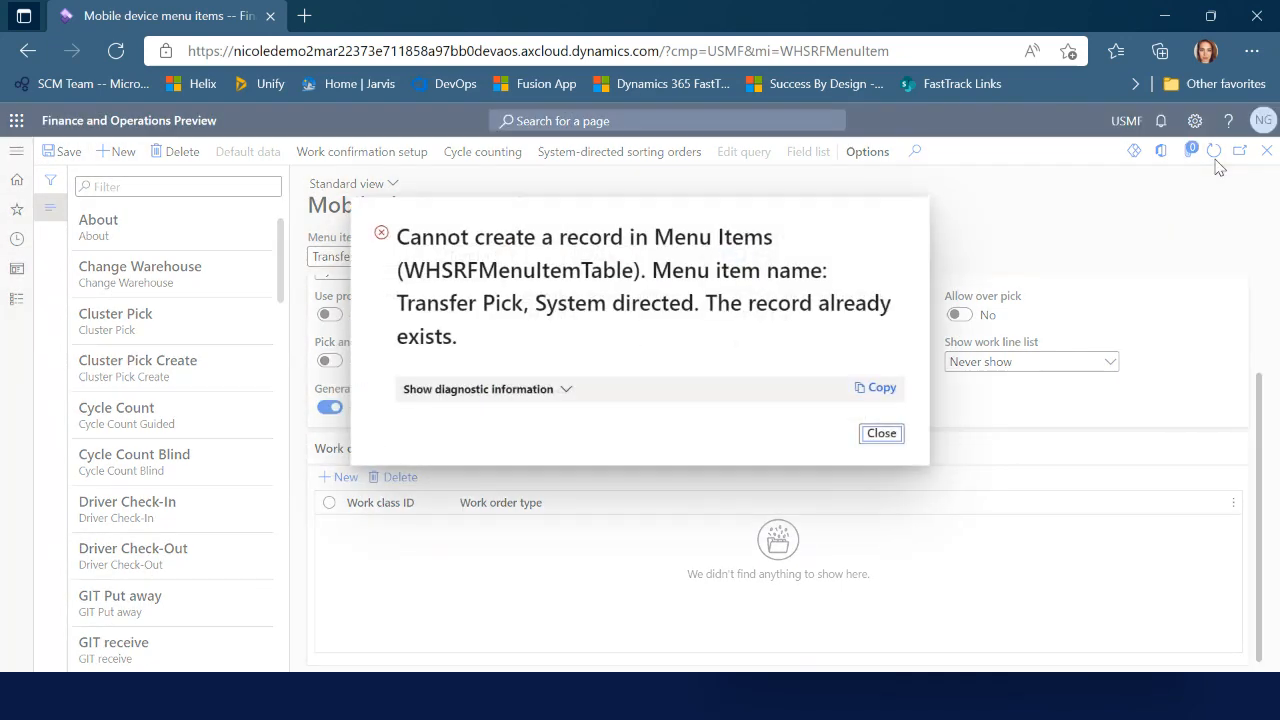
left_click(881, 434)
left_click(397, 257)
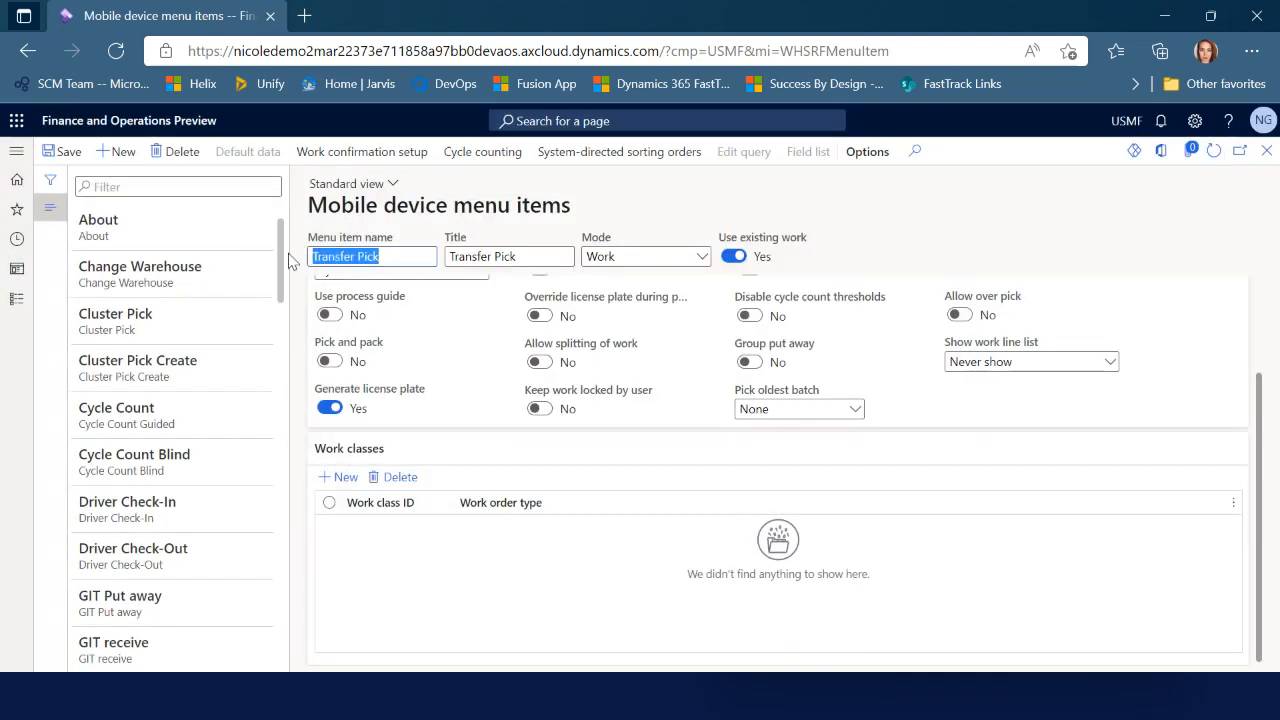
type("TO PRick")
key("BackSpace")
key("BackSpace")
key("BackSpace")
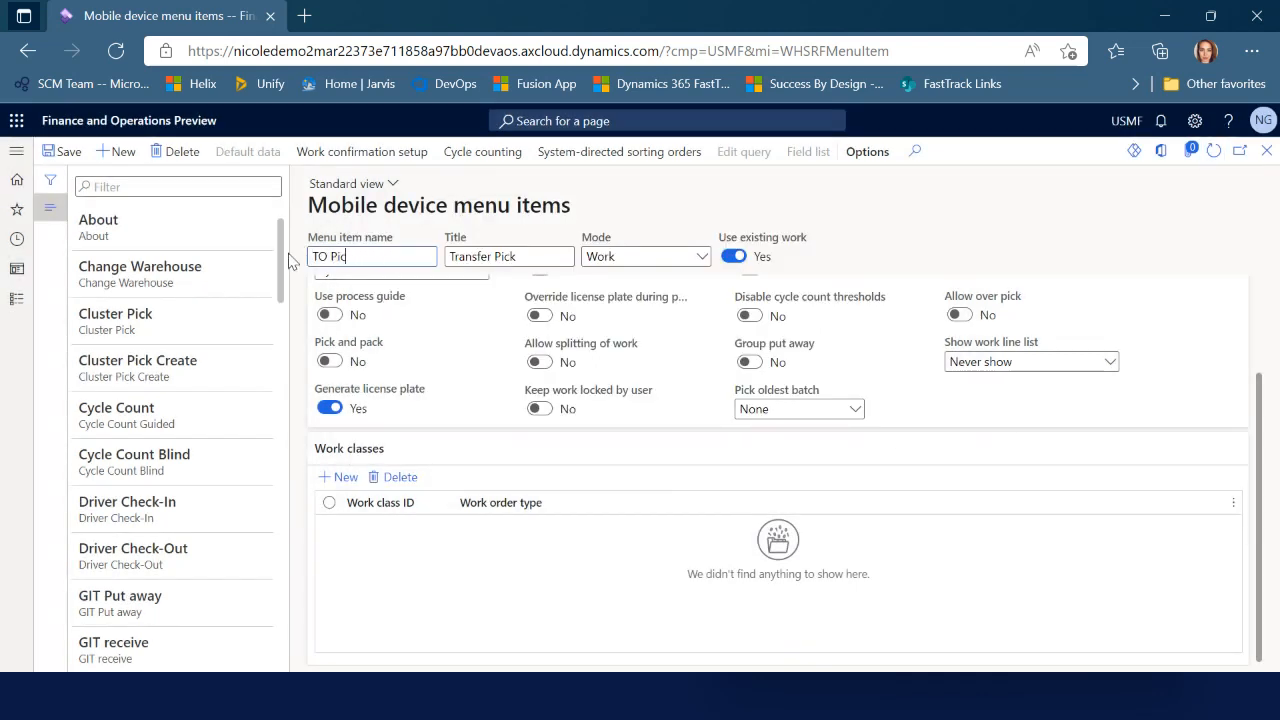
key("ctrl+s")
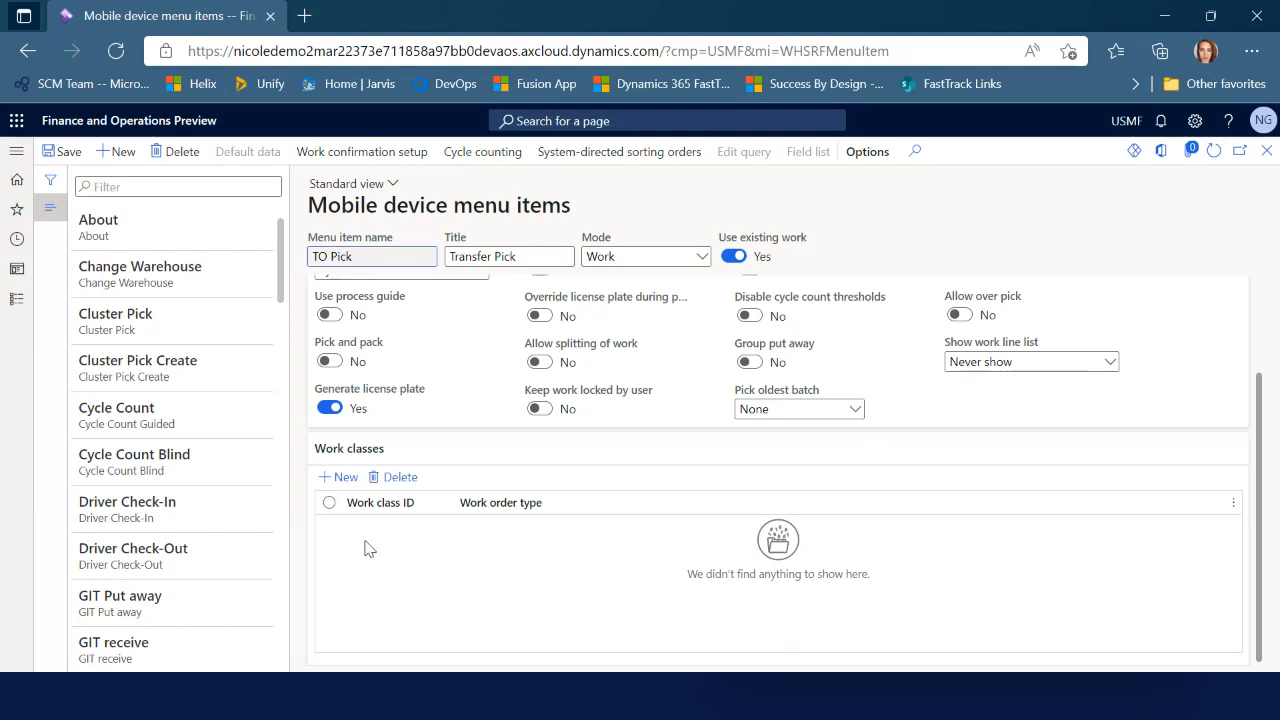
Assign work class TransfOut to the TO Pick menu item and save
left_click(326, 478)
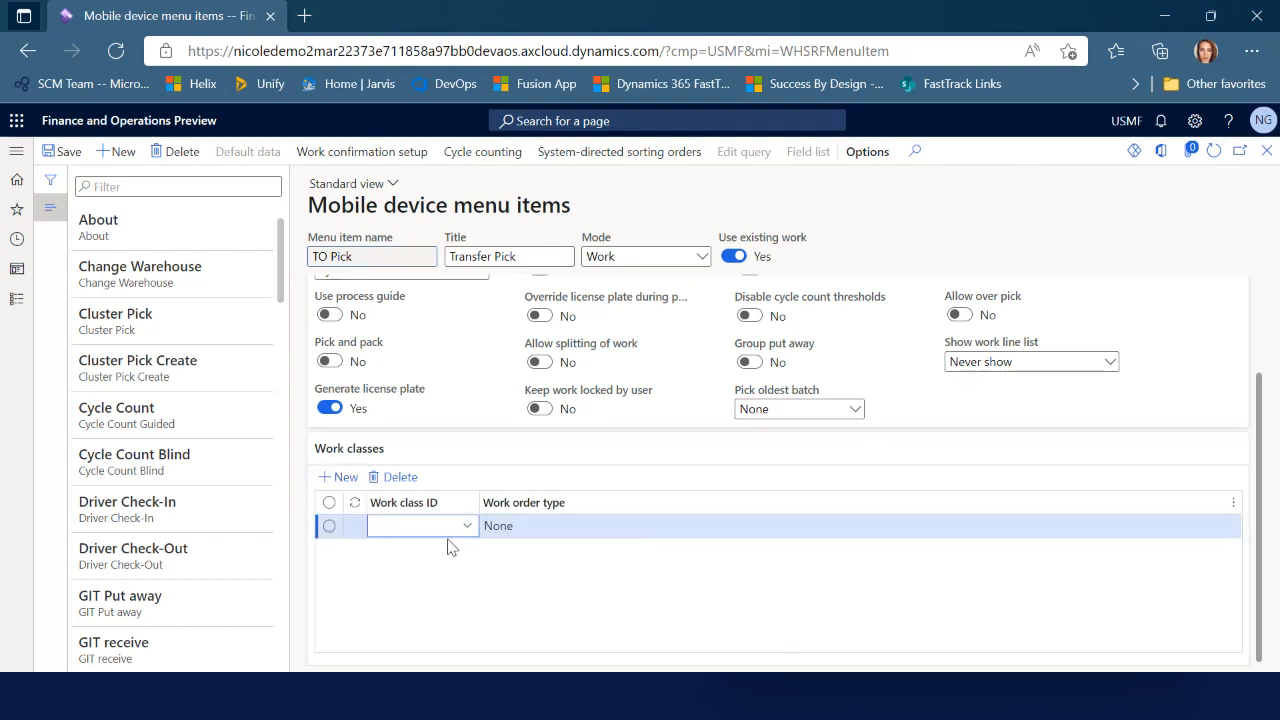
left_click(467, 526)
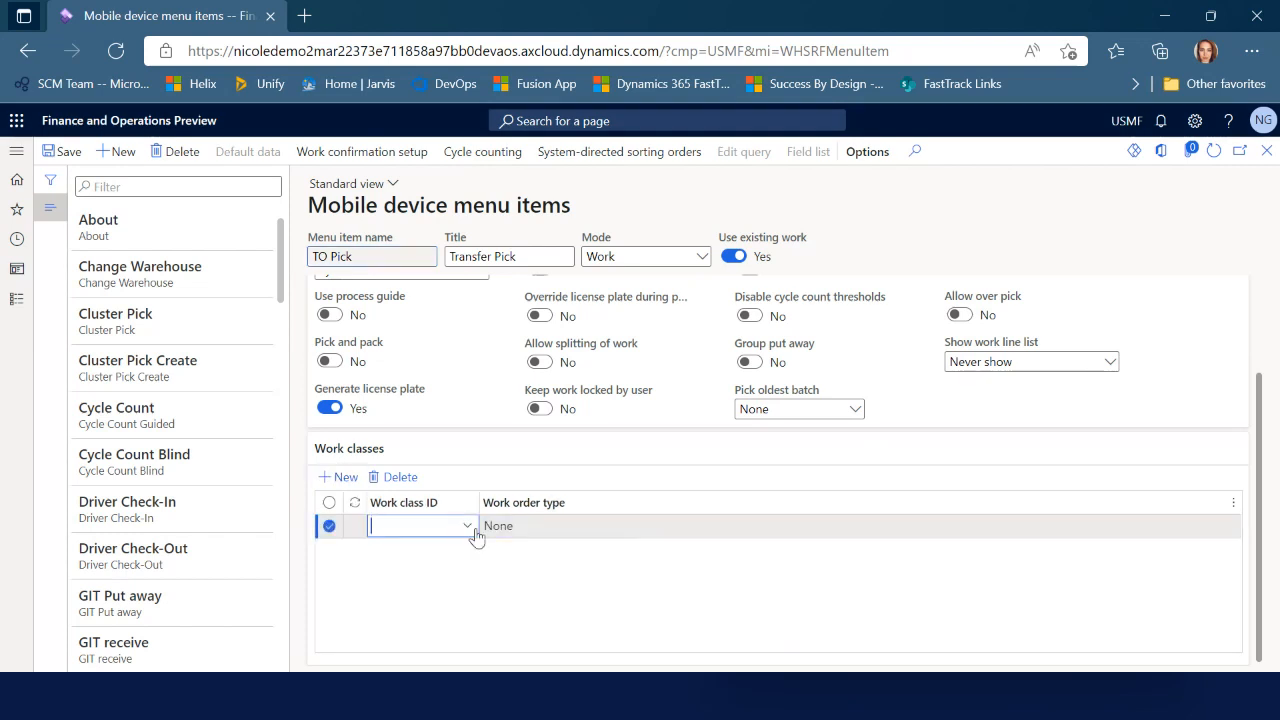
scroll(470, 455, "down", 5)
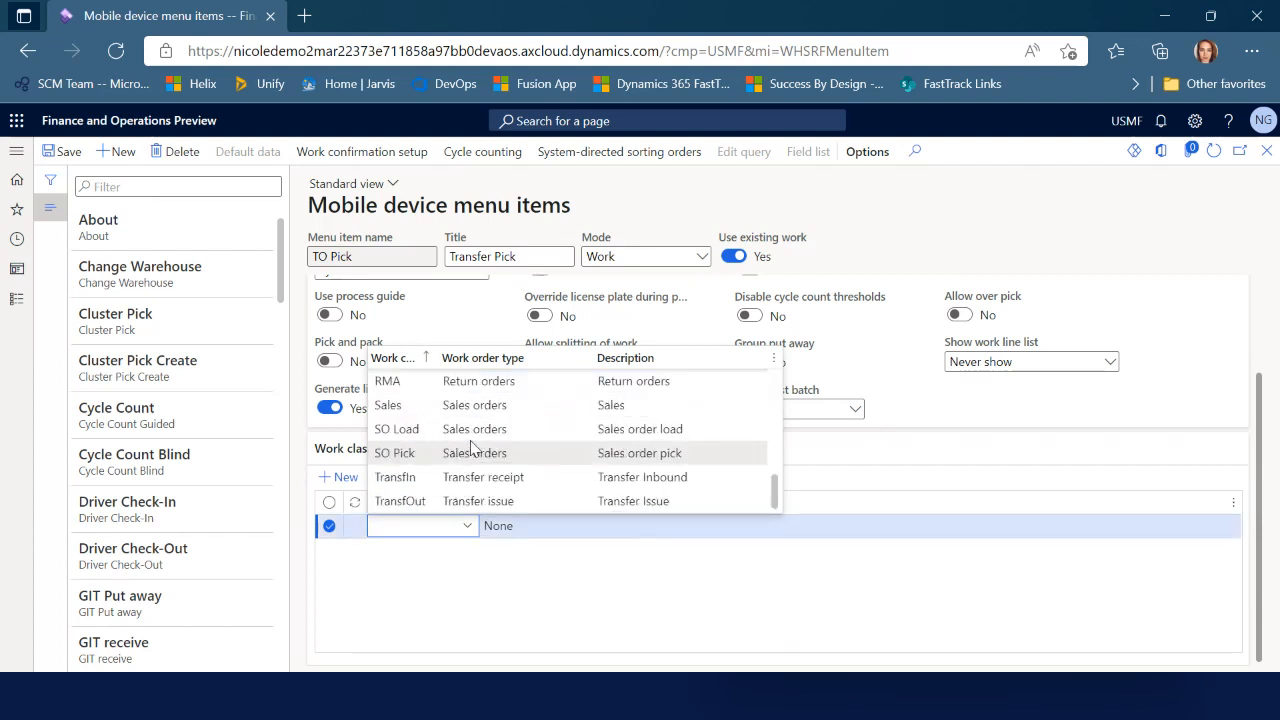
left_click(420, 501)
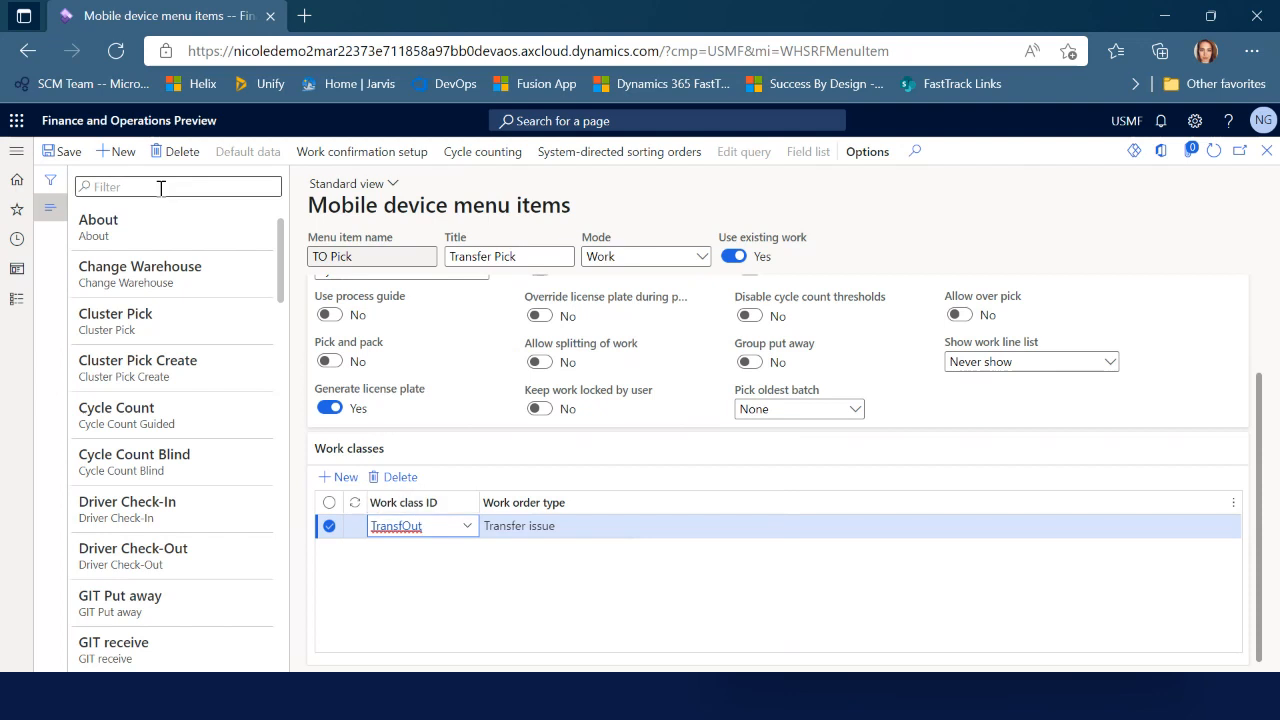
left_click(64, 153)
Close the mobile device menu items form and advance to the Q&A slide
scroll(700, 550, "up", 2)
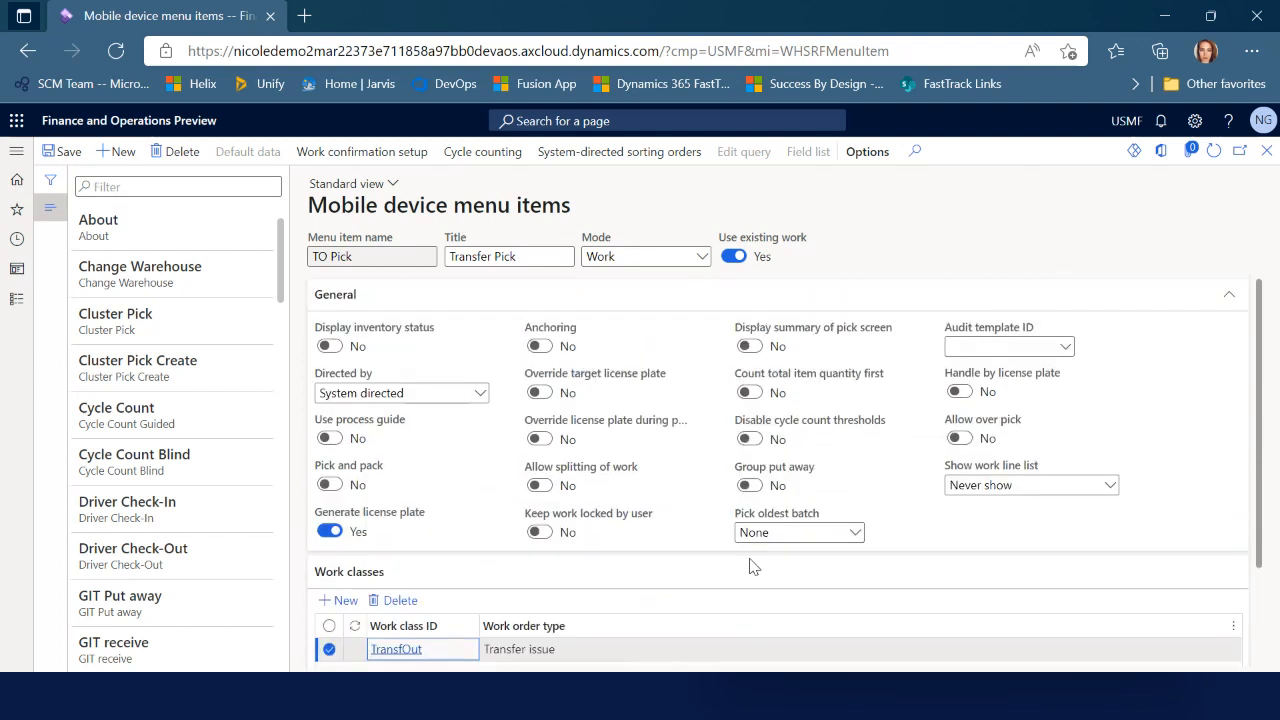
left_click(1267, 151)
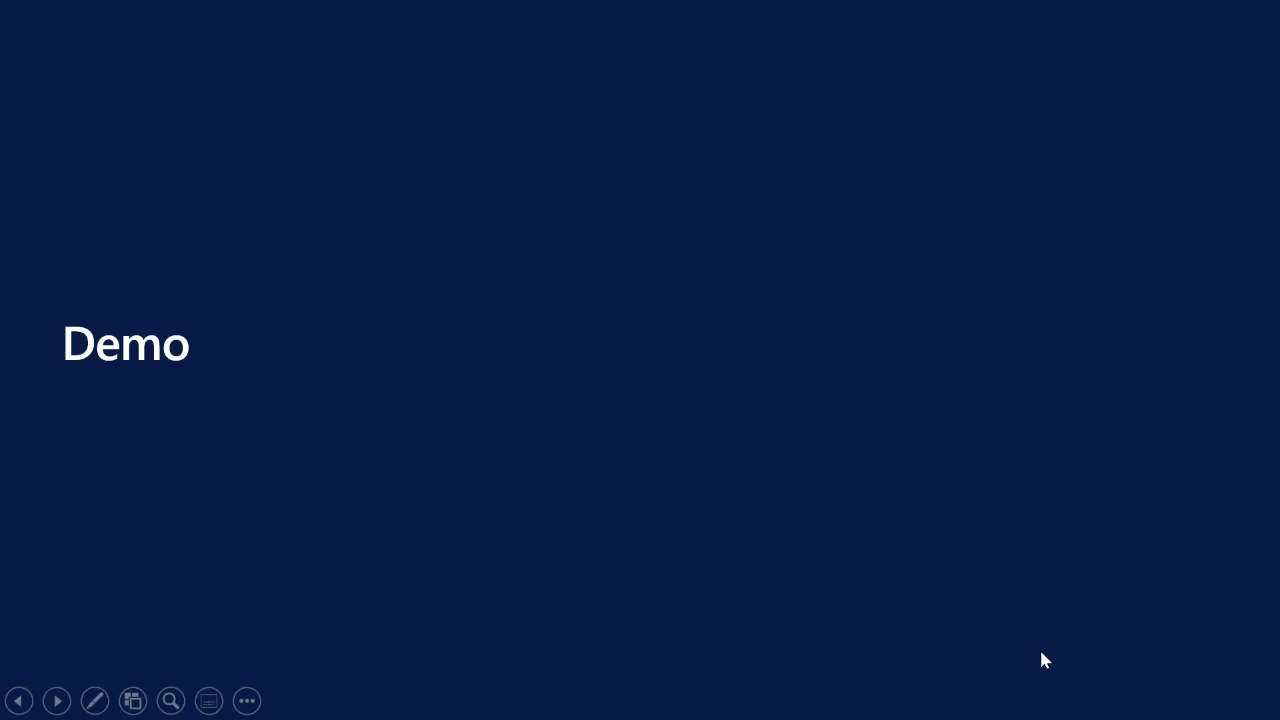
left_click(1041, 653)
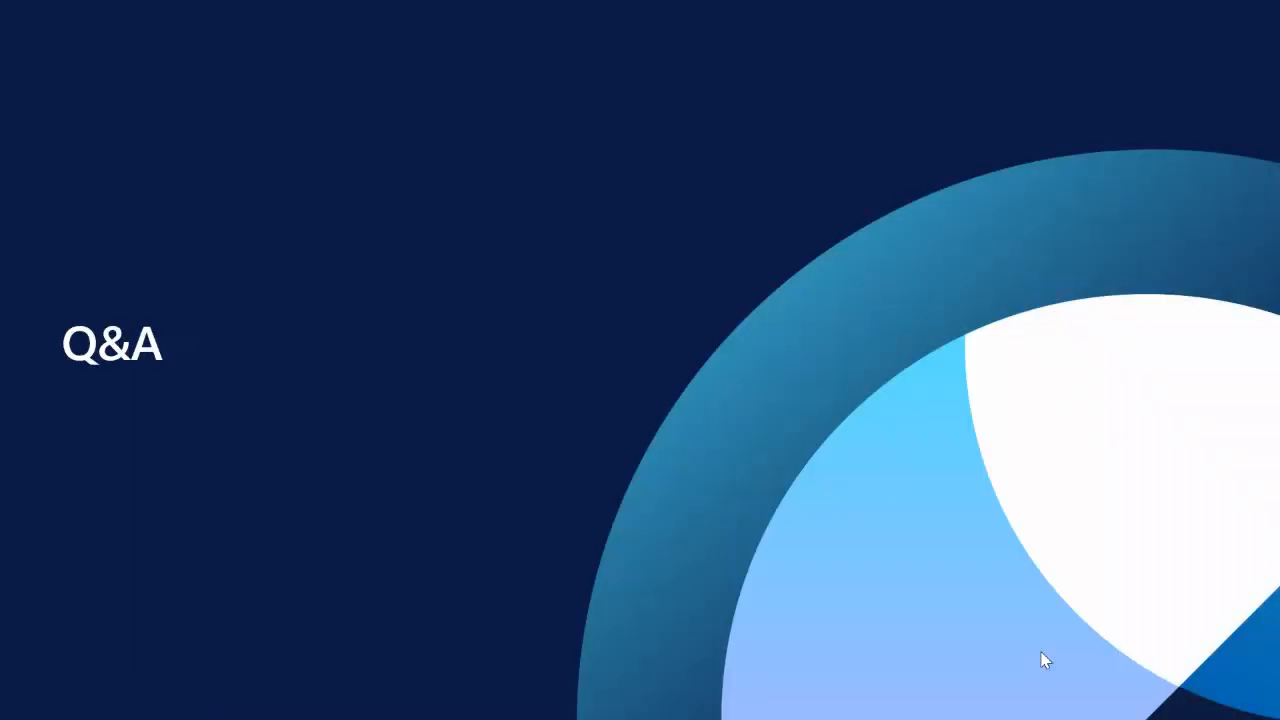